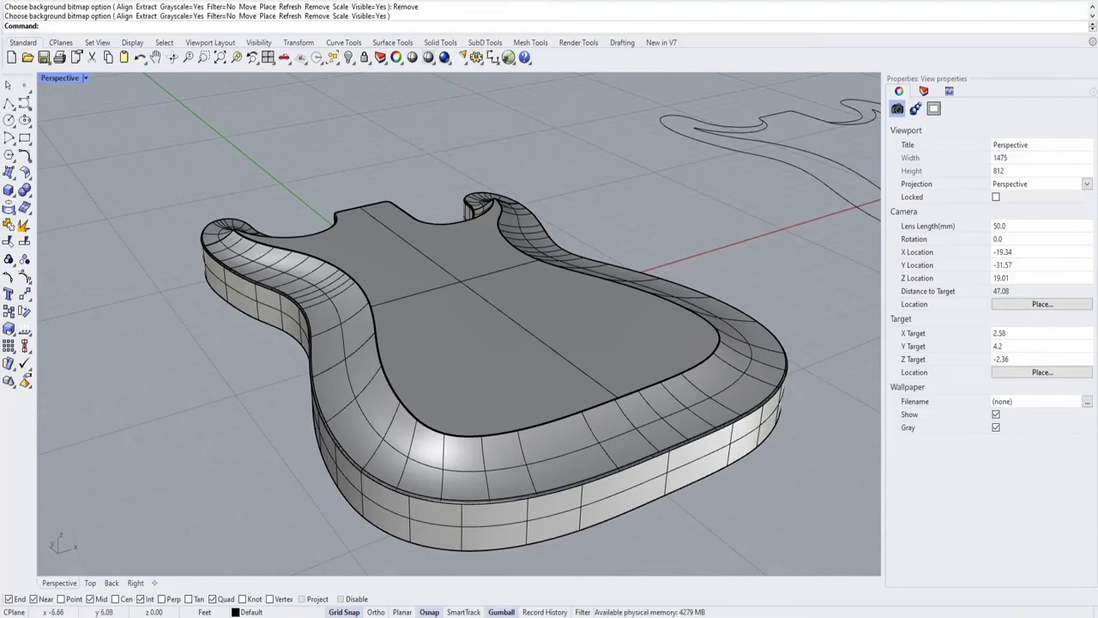
Examine the guitar body model from several sides, including its neck pocket and horns, along with the flat outline curves beside it.
right_click_drag(271, 316, 443, 328)
scroll(492, 307, "up", 2)
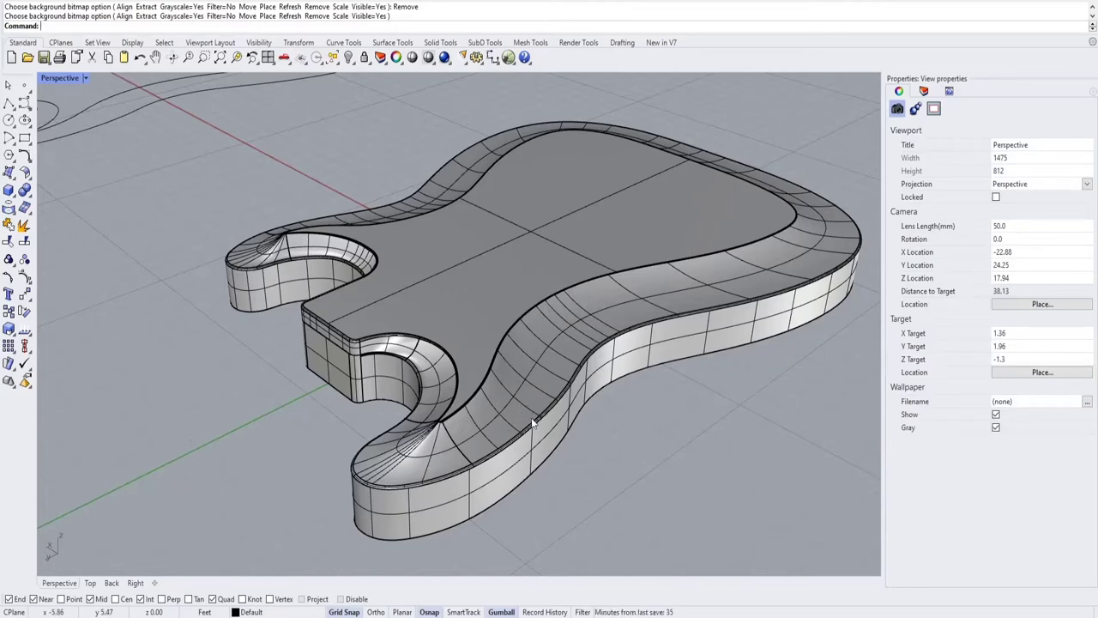
scroll(533, 424, "up", 2)
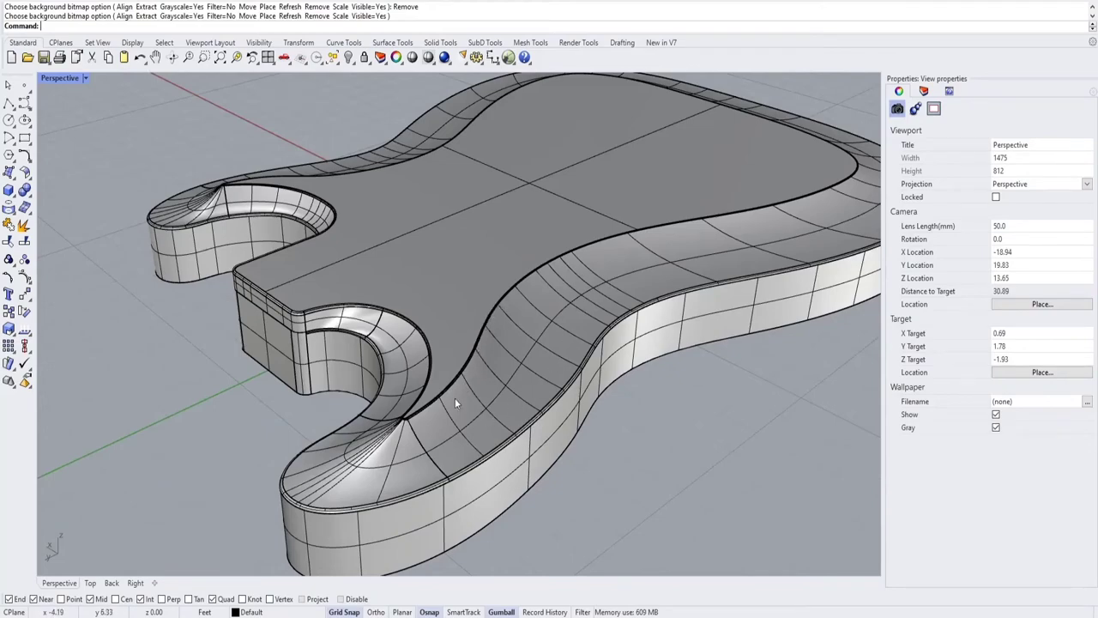
right_click_drag(455, 403, 436, 330)
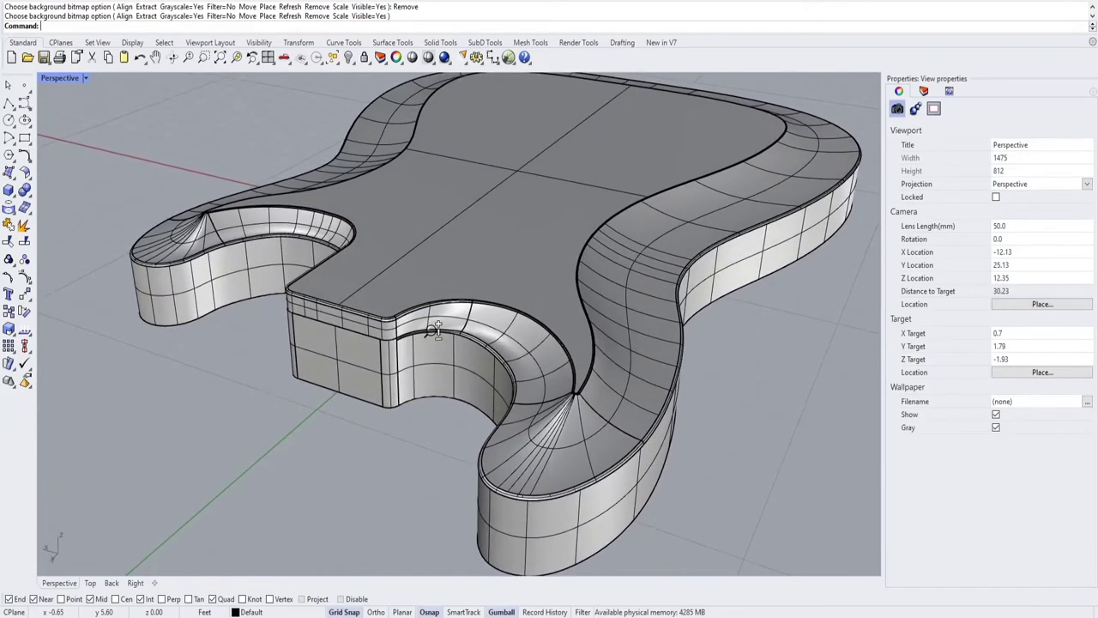
scroll(436, 330, "up", 6)
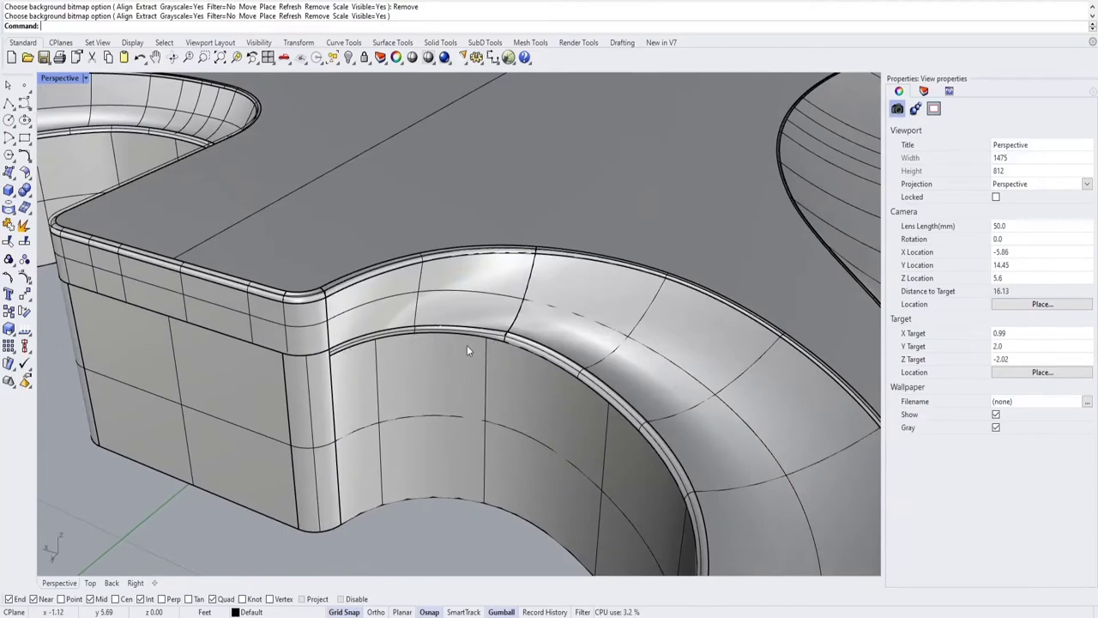
right_click_drag(330, 342, 598, 301)
scroll(339, 328, "down", 8)
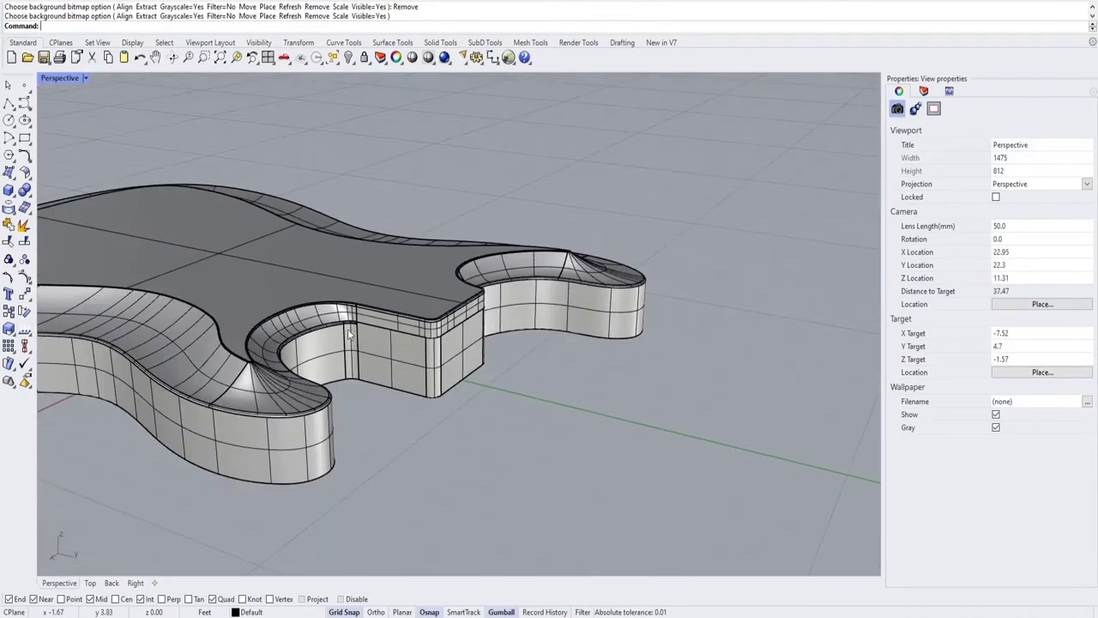
right_click_drag(317, 334, 398, 354)
scroll(397, 359, "down", 6)
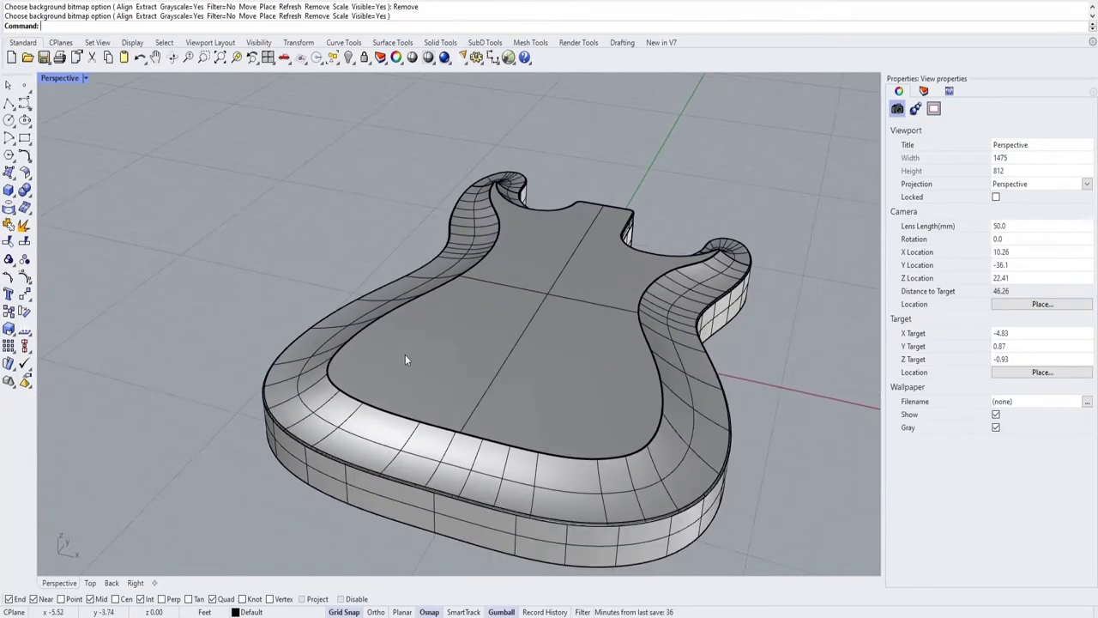
right_click_drag(534, 359, 438, 366, "shift")
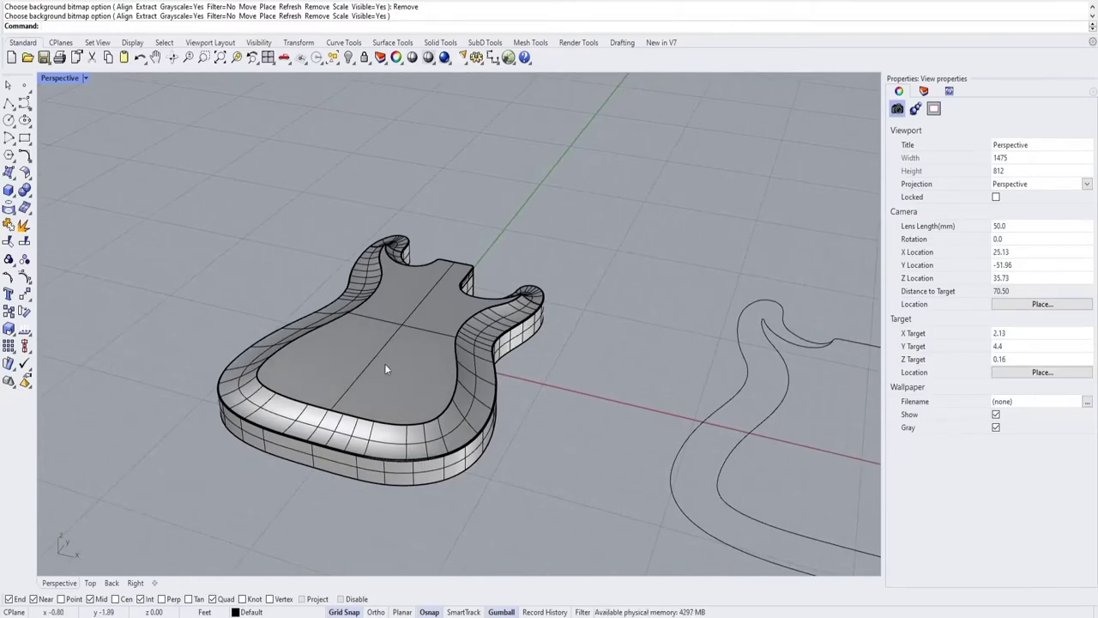
right_click_drag(302, 353, 384, 333)
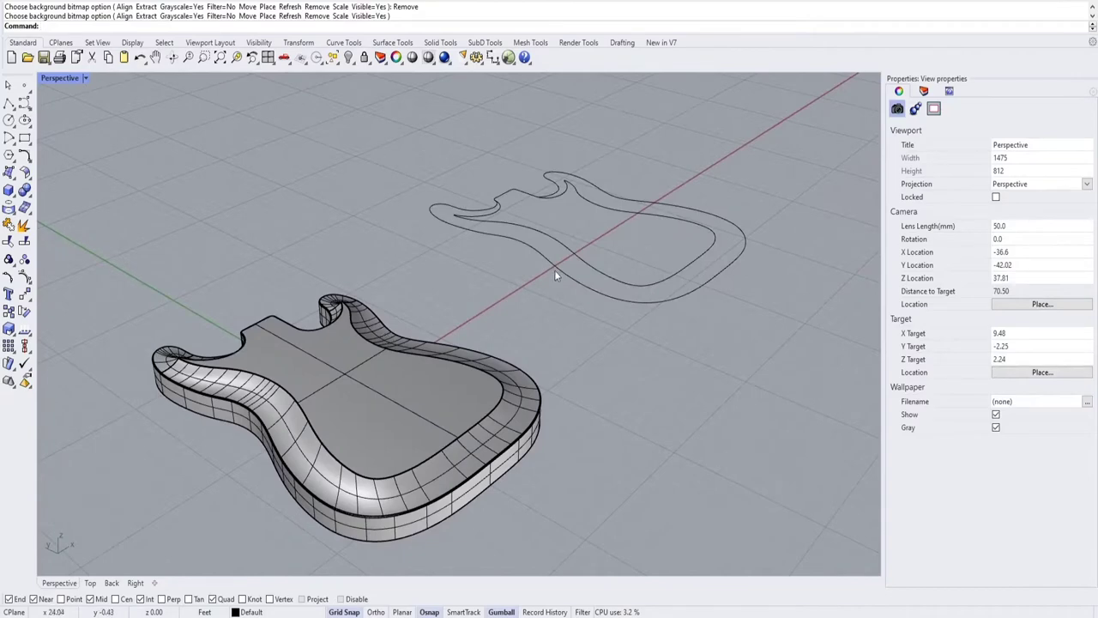
right_click_drag(556, 271, 419, 341, "shift")
scroll(471, 276, "up", 2)
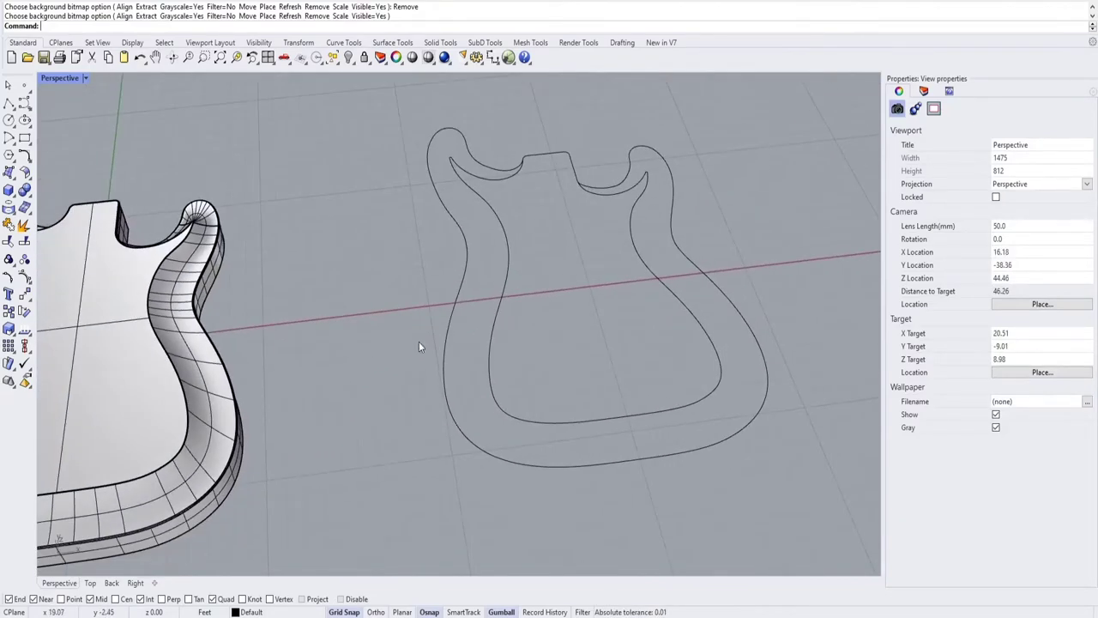
right_click_drag(518, 311, 433, 342, "shift")
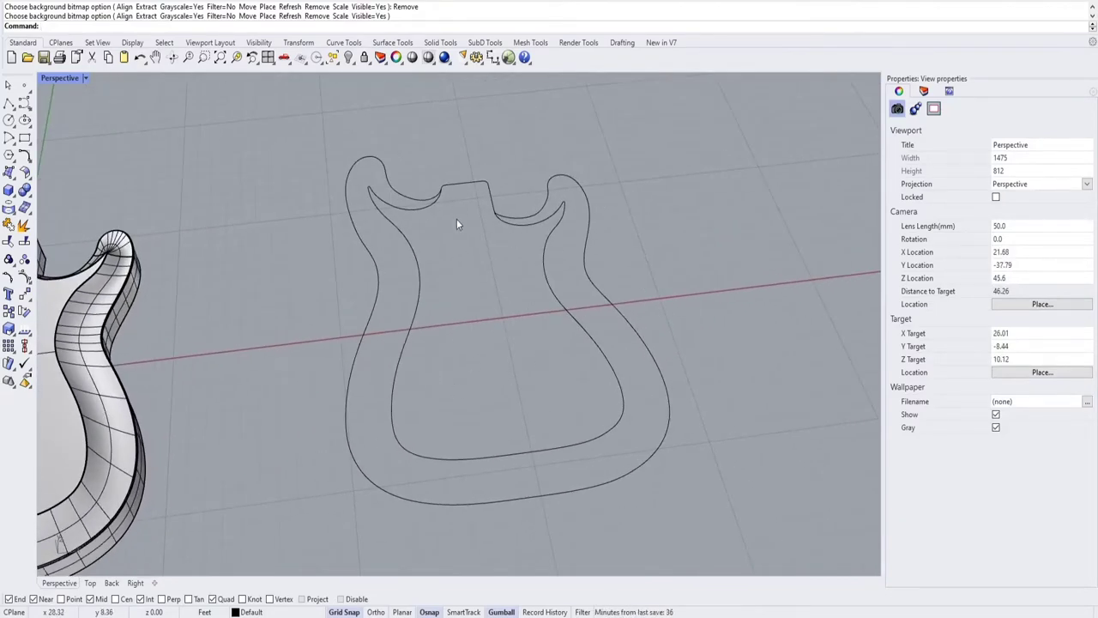
Place the strat layout.jpg image as a background bitmap beside the flat guitar outlines in the Perspective view.
key("Up")
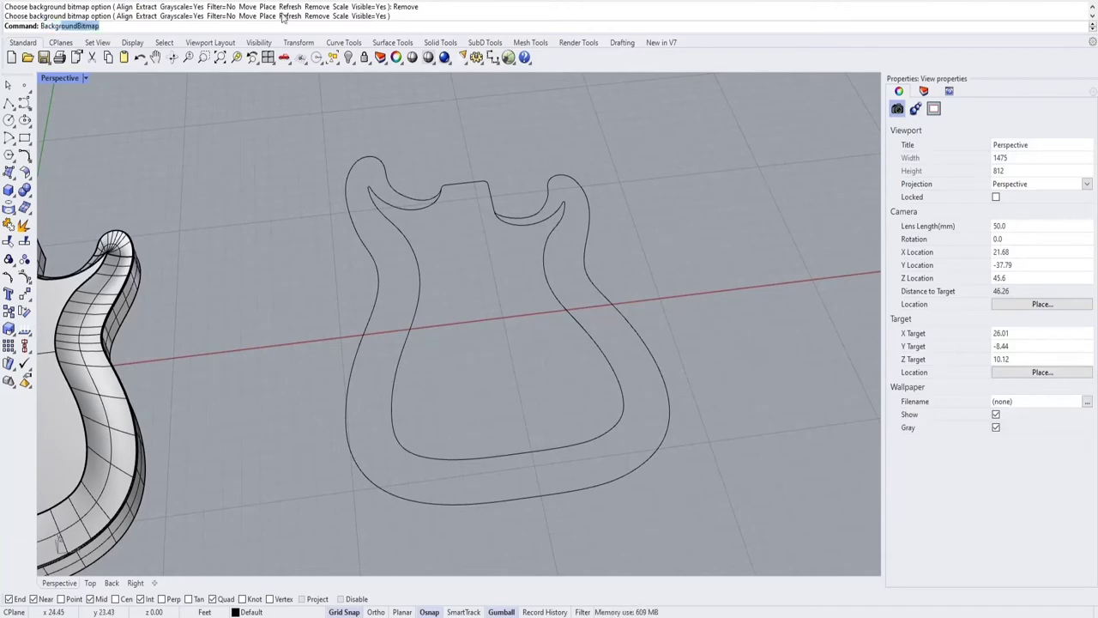
key("Escape")
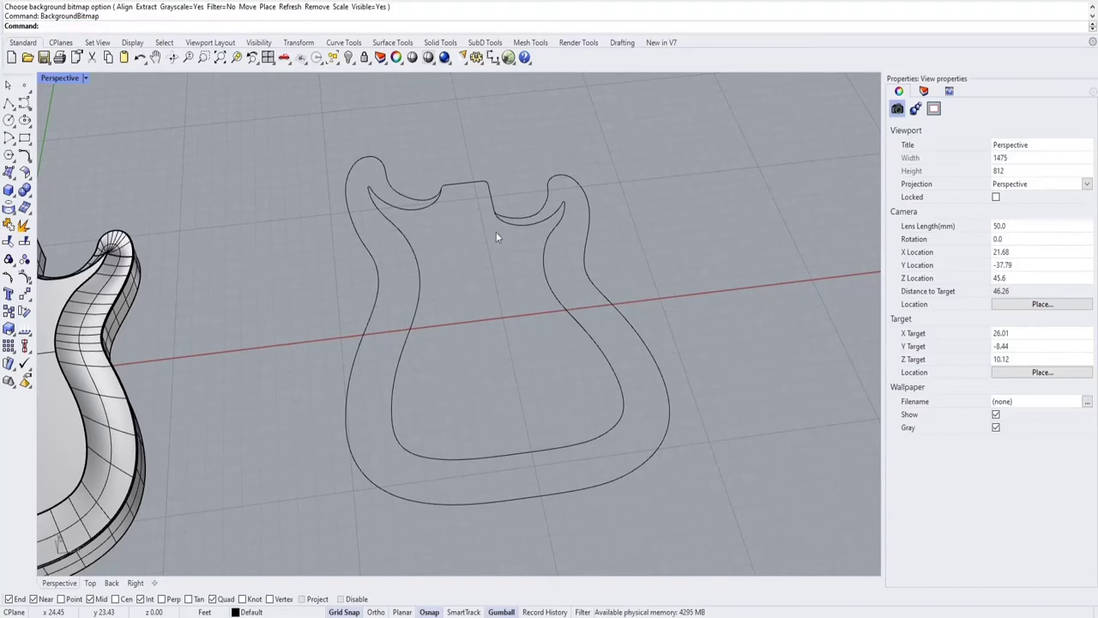
scroll(470, 232, "down", 10)
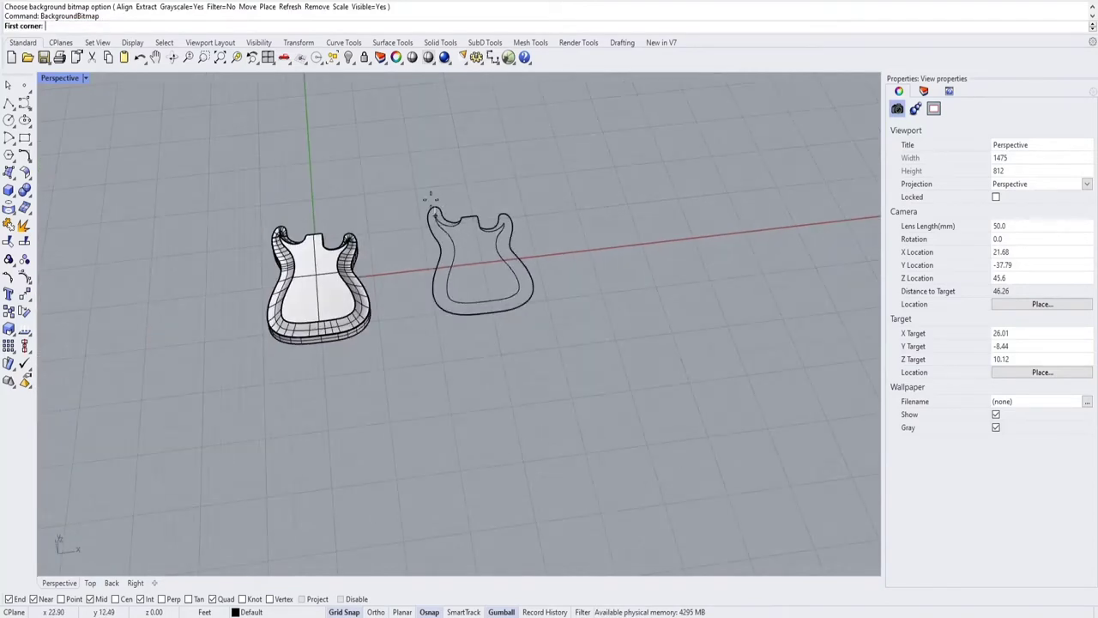
left_click(414, 165)
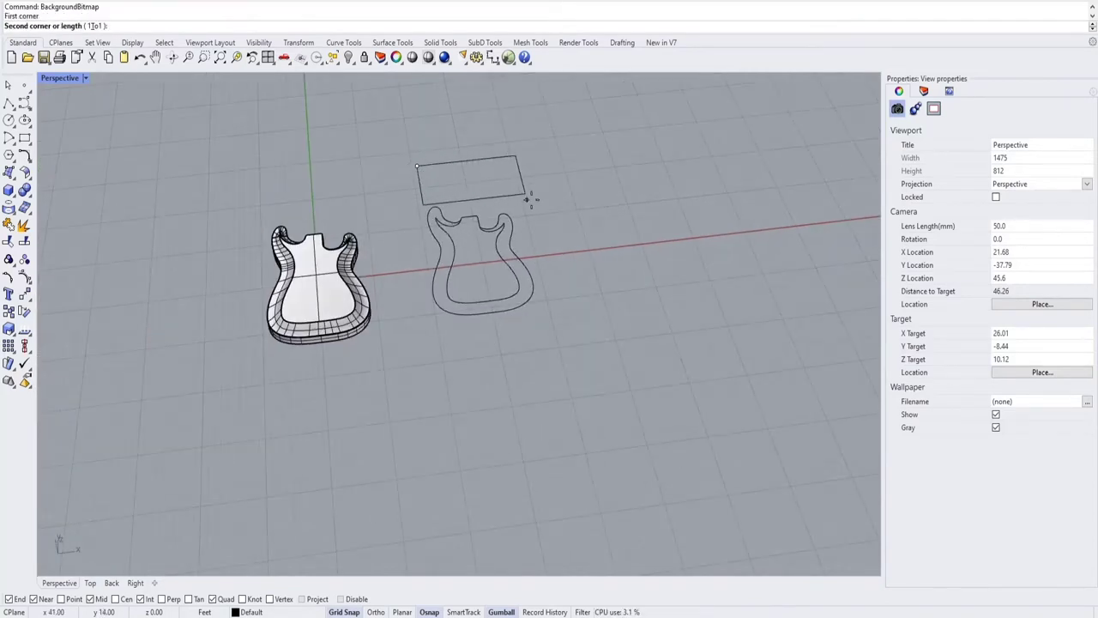
left_click(656, 232)
right_click_drag(563, 196, 478, 189)
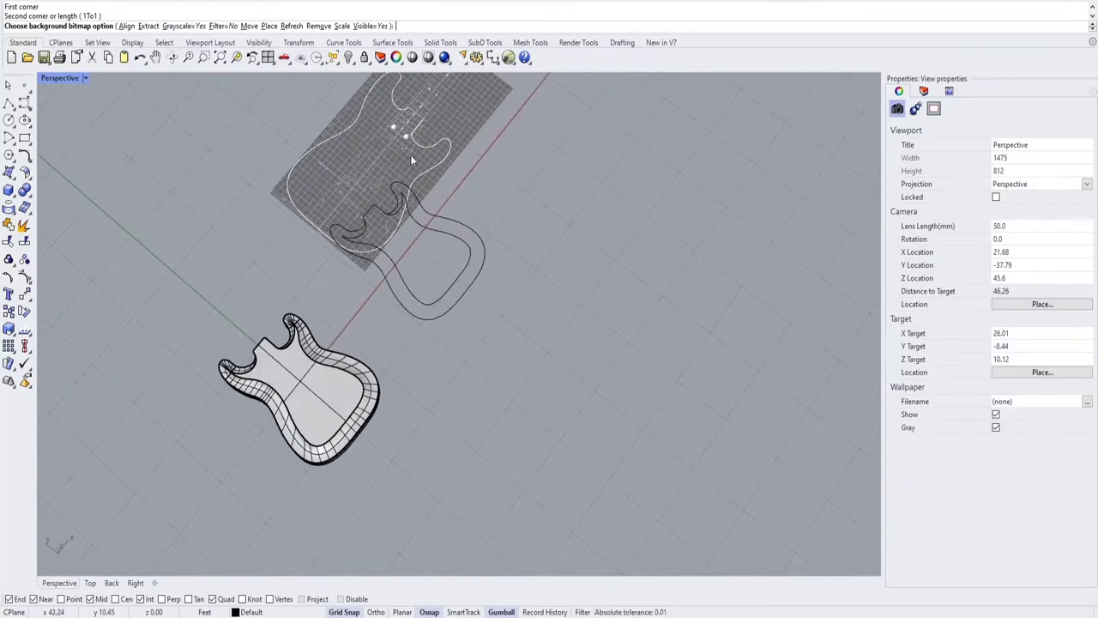
scroll(411, 155, "up", 3)
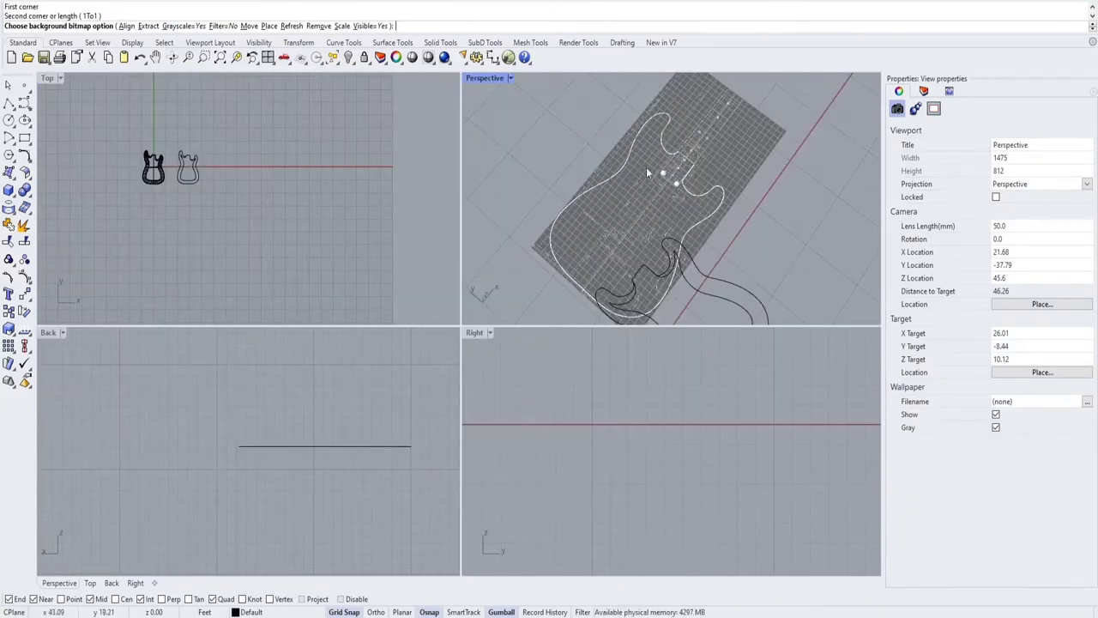
Remove the background bitmap from the Perspective view.
left_click(317, 58)
left_click(318, 26)
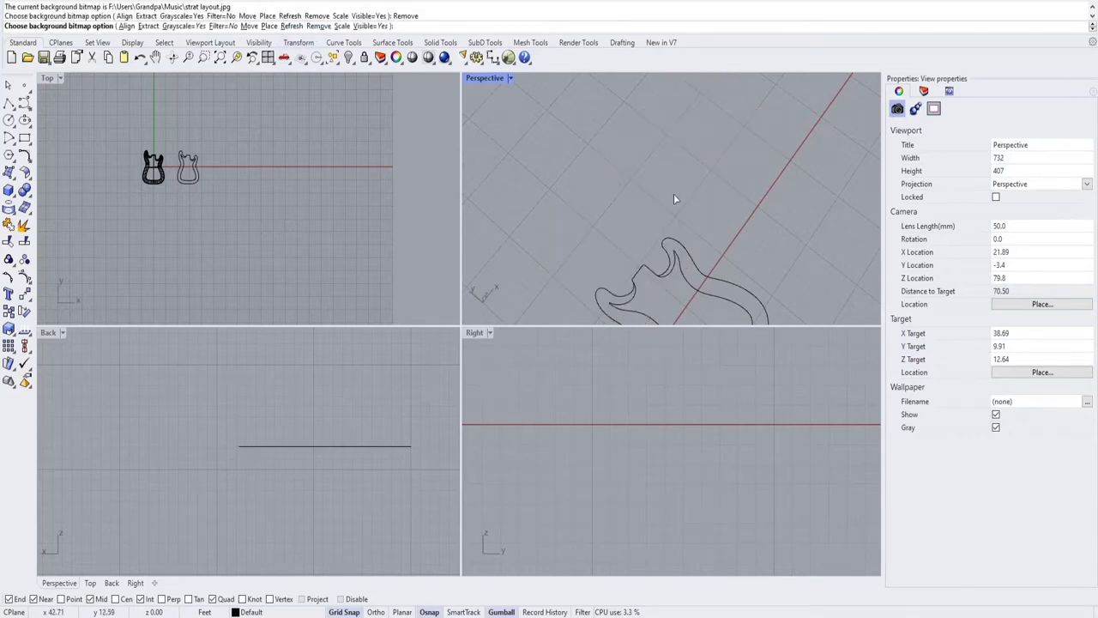
right_click_drag(673, 194, 685, 229)
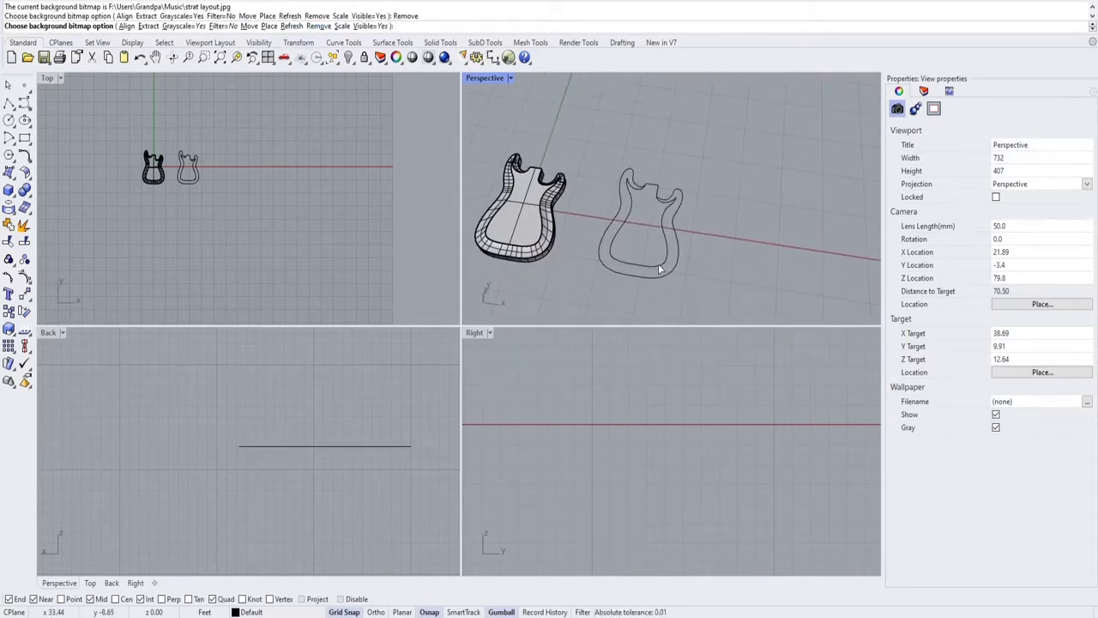
Inspect where the inner and outer guitar outlines meet at both sides of the neck pocket in the Top view.
scroll(654, 219, "up", 6)
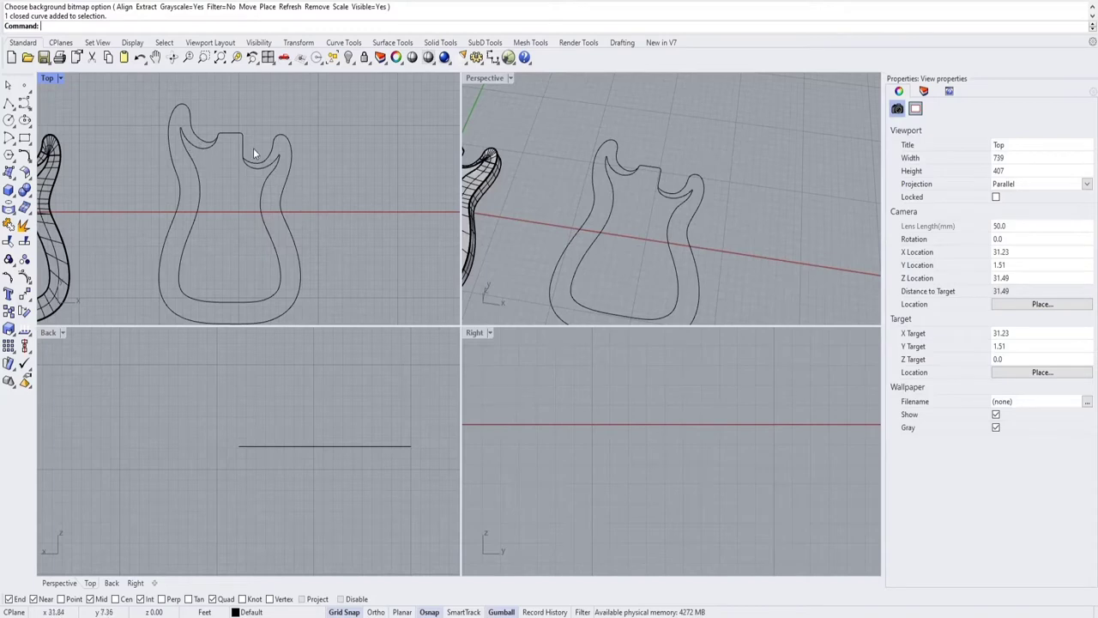
scroll(251, 152, "up", 5)
scroll(202, 126, "up", 1)
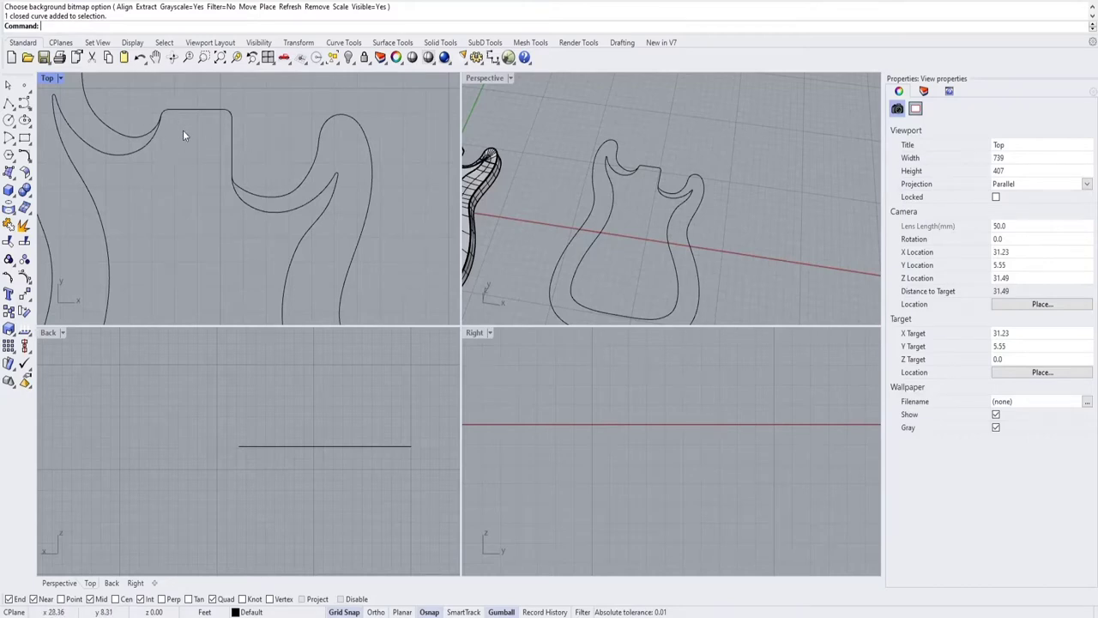
scroll(233, 172, "up", 4)
left_click(242, 196)
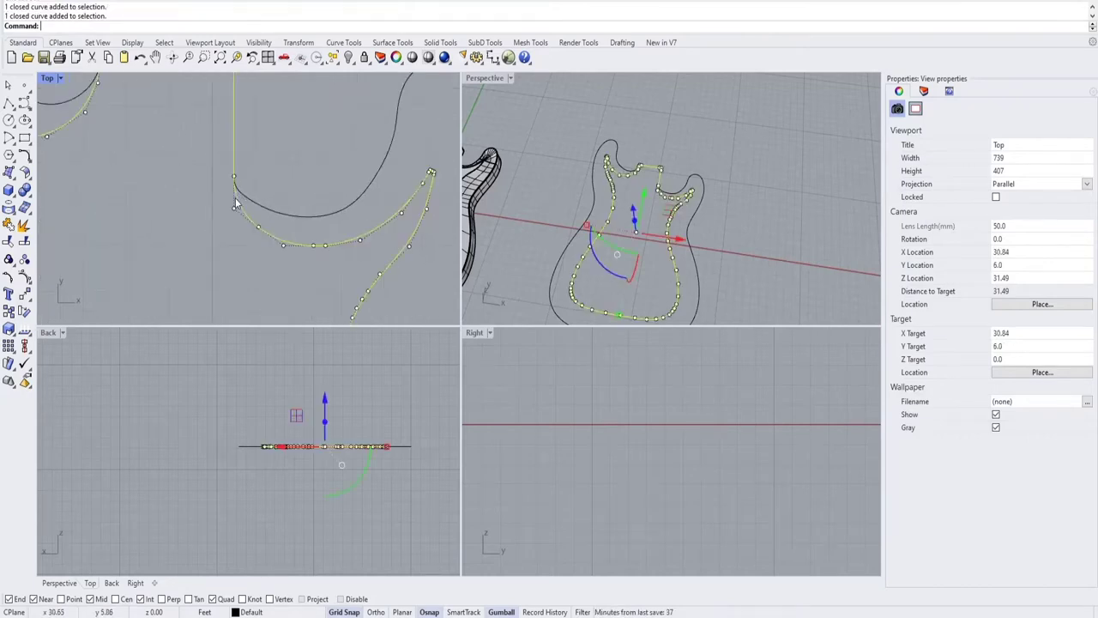
scroll(240, 172, "up", 3)
key("Escape")
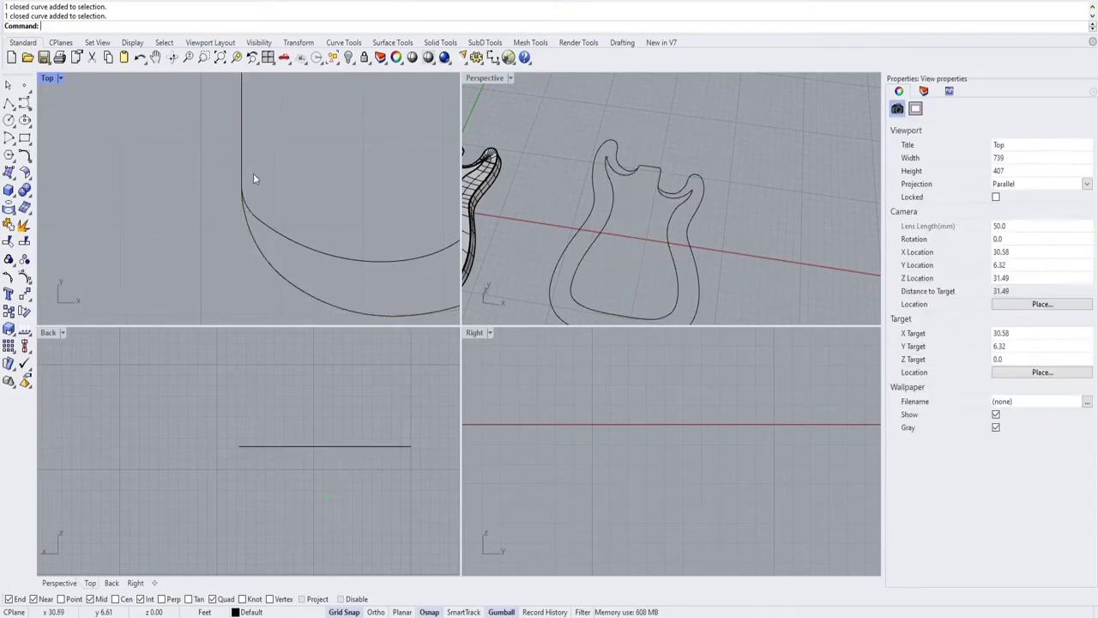
scroll(238, 155, "up", 2)
scroll(228, 179, "down", 4)
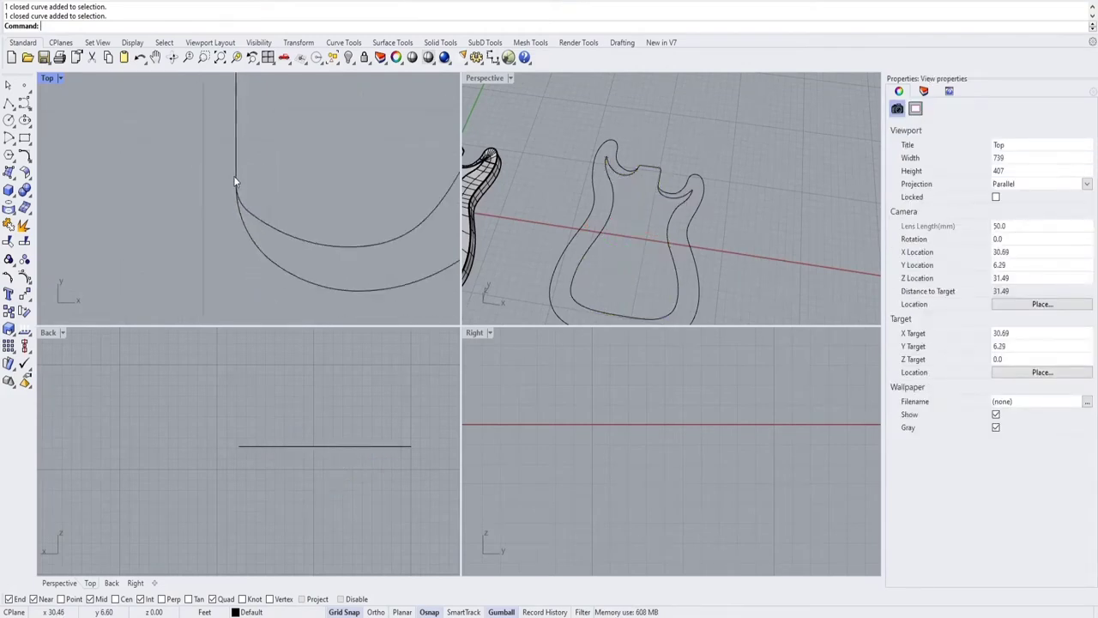
scroll(229, 166, "up", 3)
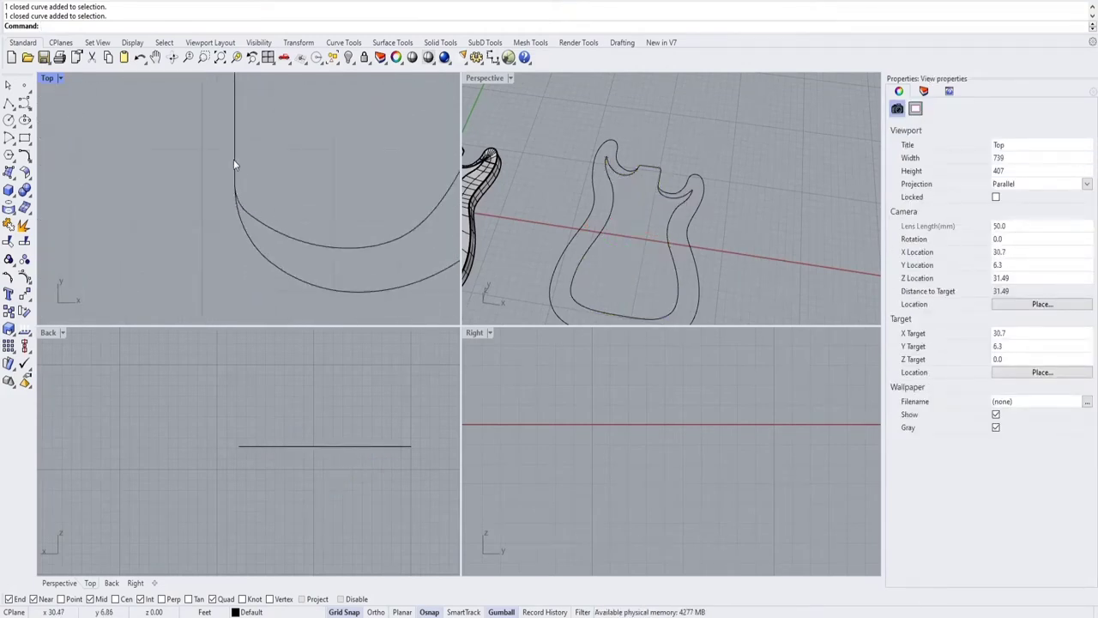
scroll(247, 194, "down", 5)
right_click_drag(173, 149, 261, 230)
scroll(219, 169, "up", 5)
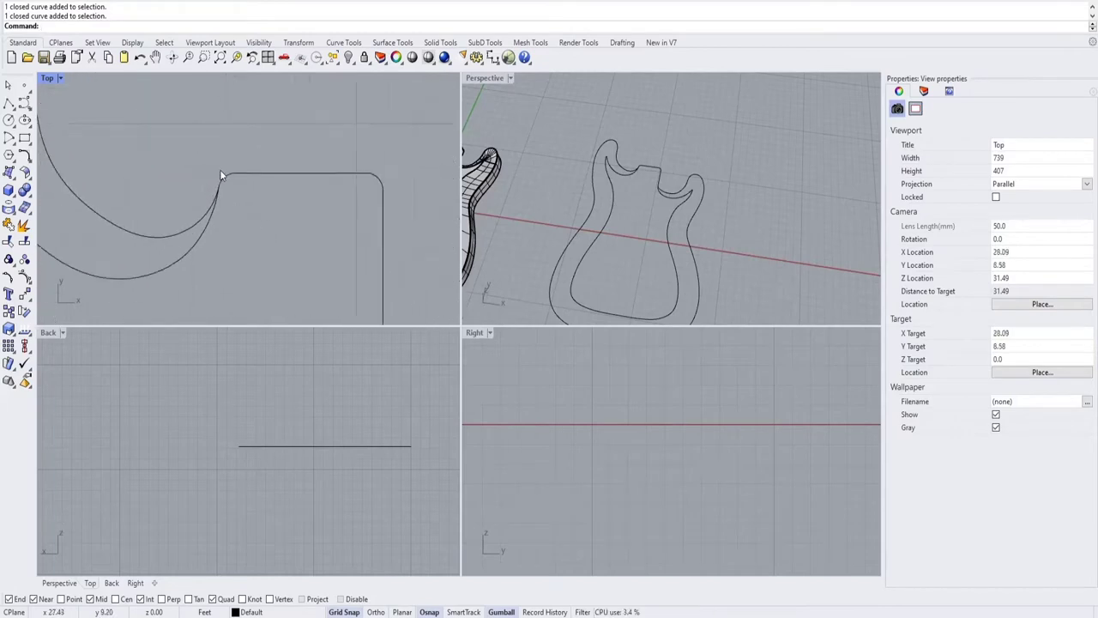
scroll(241, 202, "down", 4)
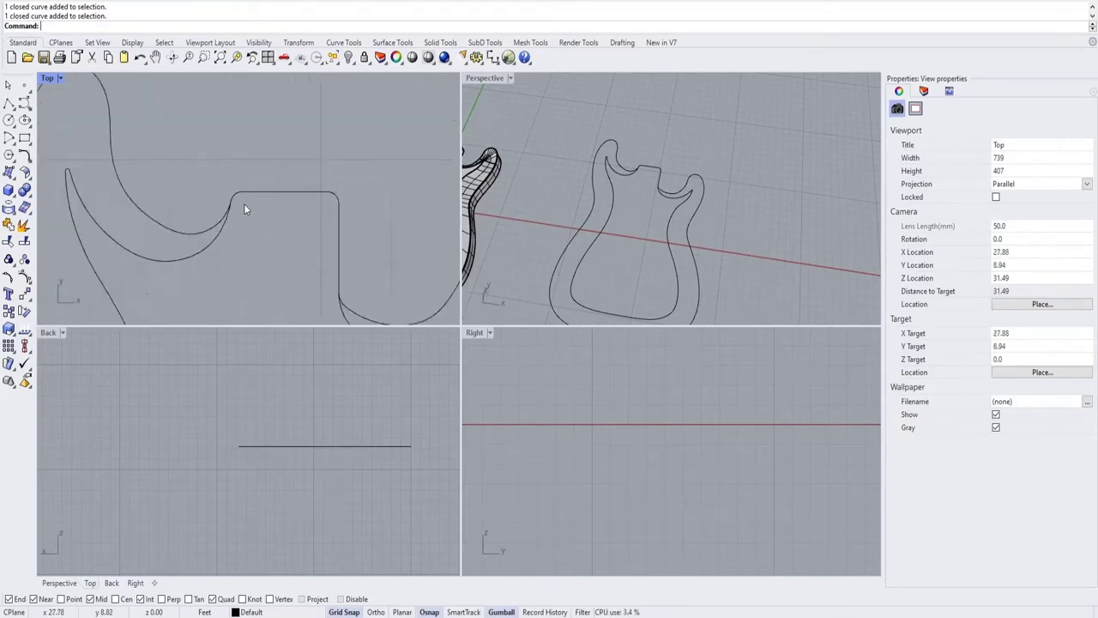
right_click_drag(306, 238, 263, 196)
Draw a vertical 3 ft polyline segment in the empty space beside the guitar outlines in the Top view.
type("ArcBlend")
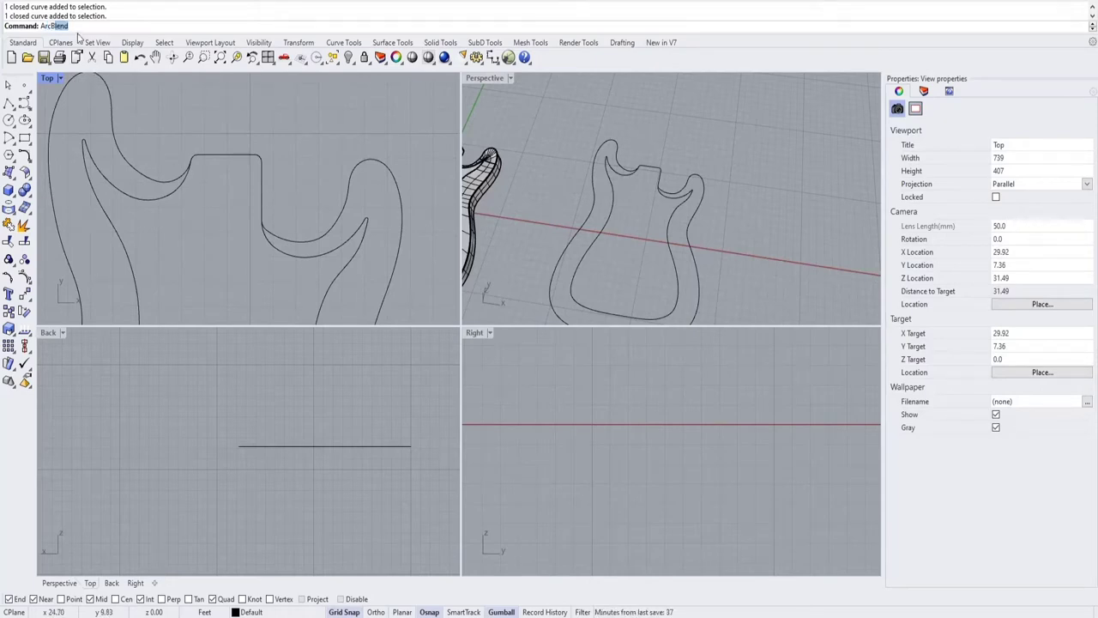
right_click_drag(277, 177, 105, 152)
left_click(8, 101)
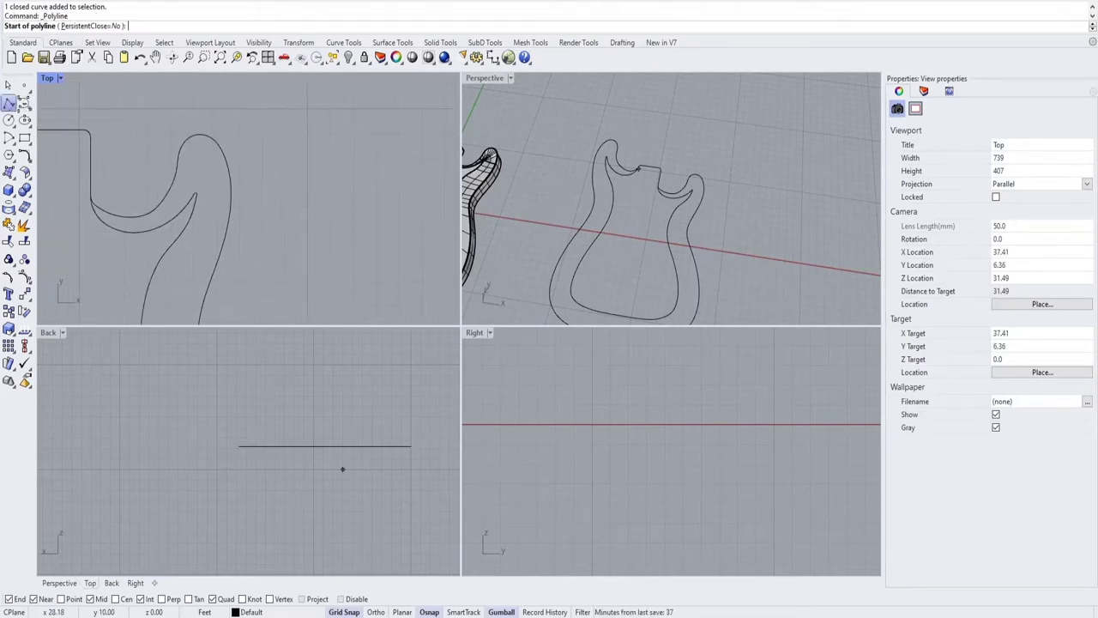
left_click(353, 182)
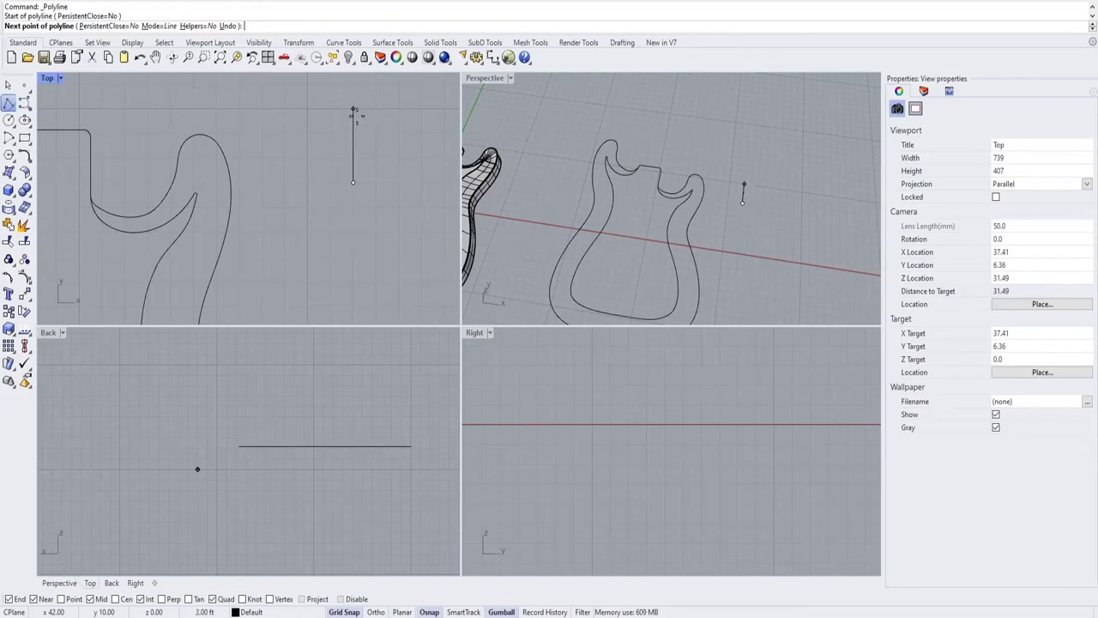
left_click(352, 109)
key("Return")
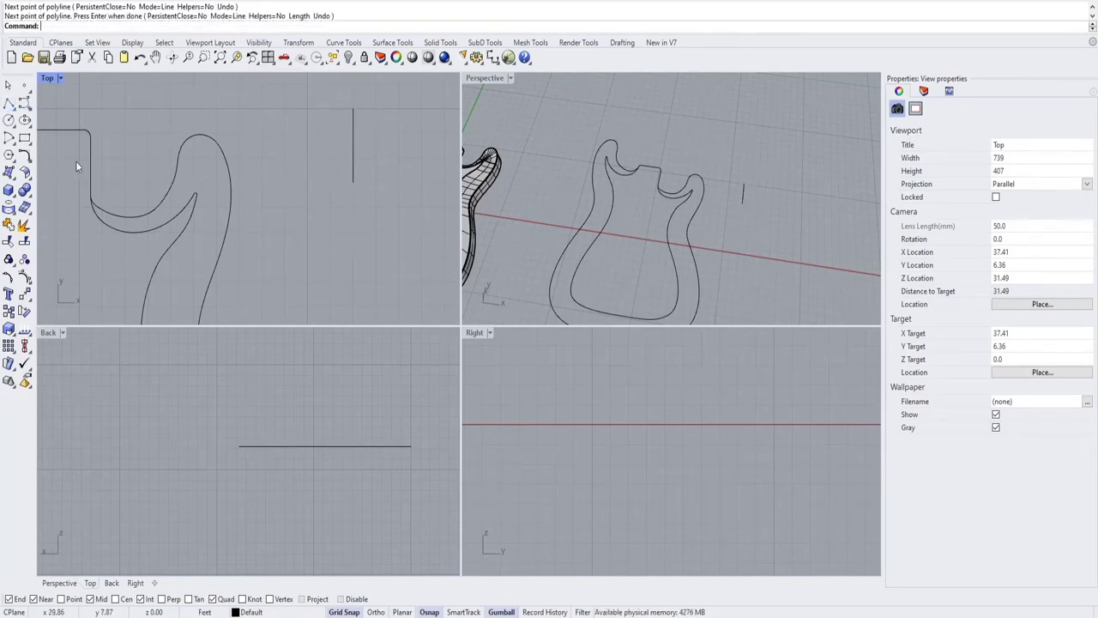
Draw a shallow downward-bowed degree 3 curve from three control points just below the vertical line, offset away from the guitar outlines.
left_click(24, 101)
left_click(376, 234)
right_click_drag(376, 233, 318, 262)
left_click(326, 259)
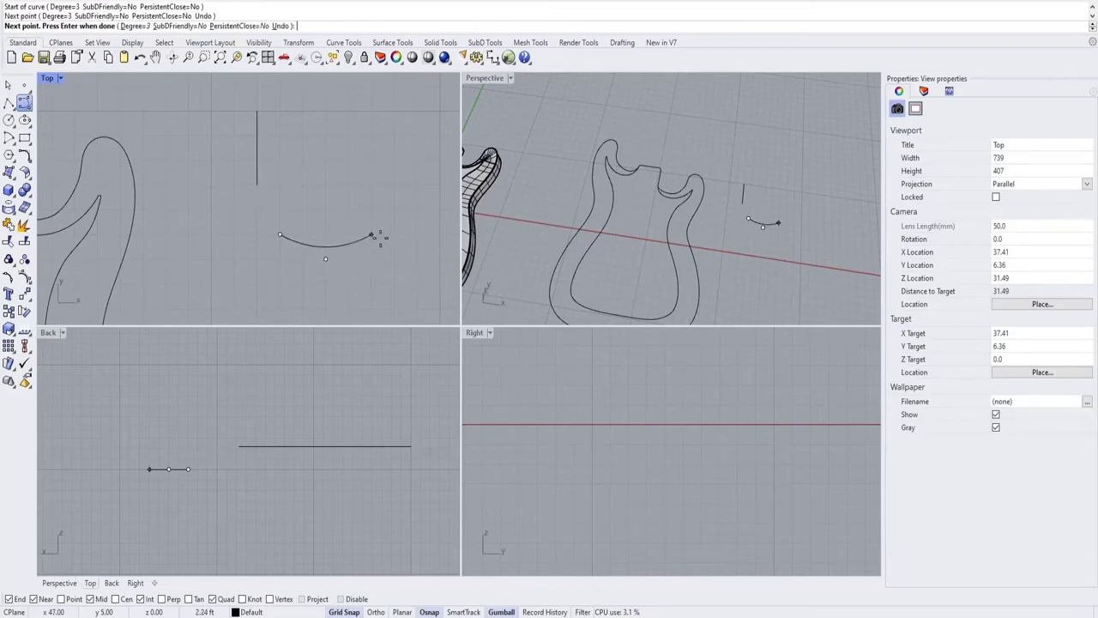
left_click(377, 236)
key("Return")
Try an ArcBlend between the near end of the bowed curve and the lower end of the vertical line in the Top view.
right_click_drag(81, 233, 230, 224)
scroll(292, 238, "down", 6)
type("ArcBlend")
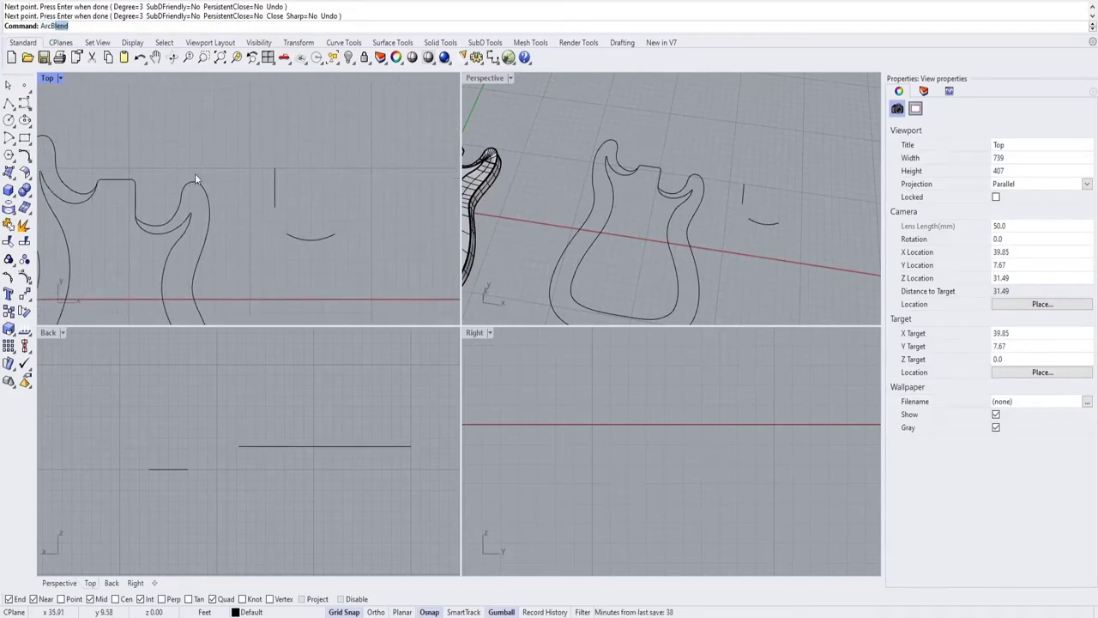
key("Return")
scroll(283, 250, "up", 3)
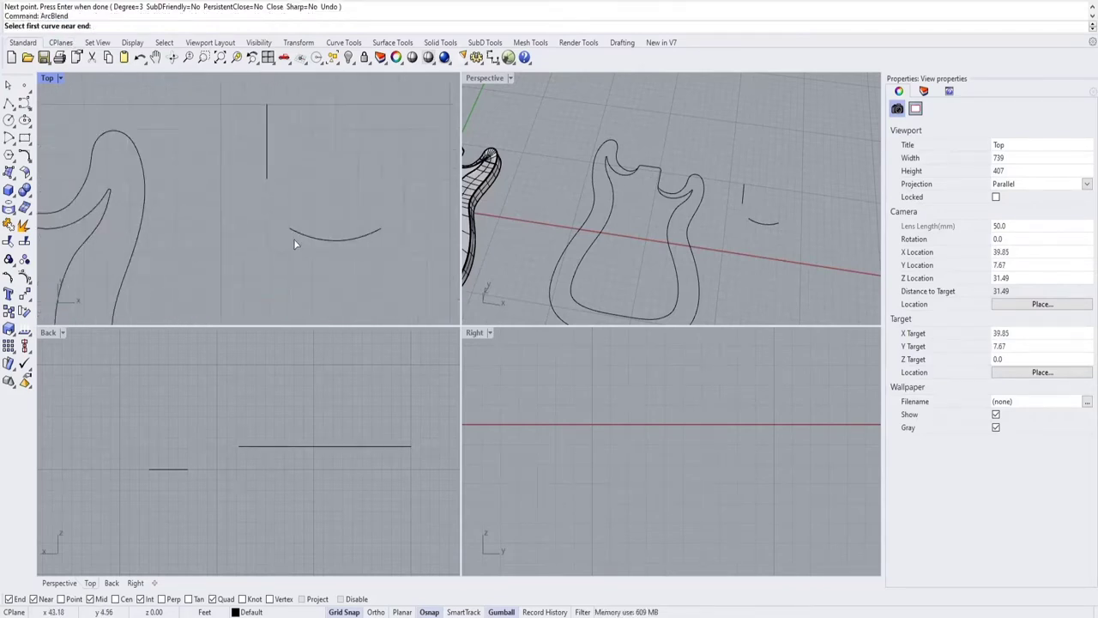
left_click(290, 217)
left_click(266, 169)
scroll(276, 202, "up", 5)
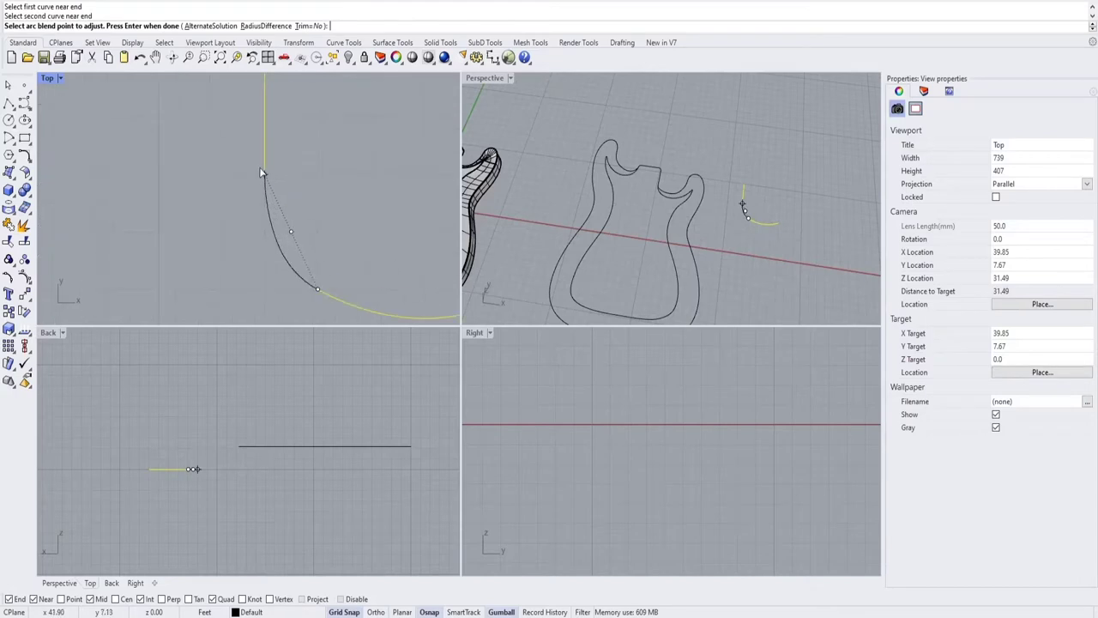
scroll(287, 219, "down", 5)
scroll(300, 257, "up", 1)
scroll(309, 273, "up", 4)
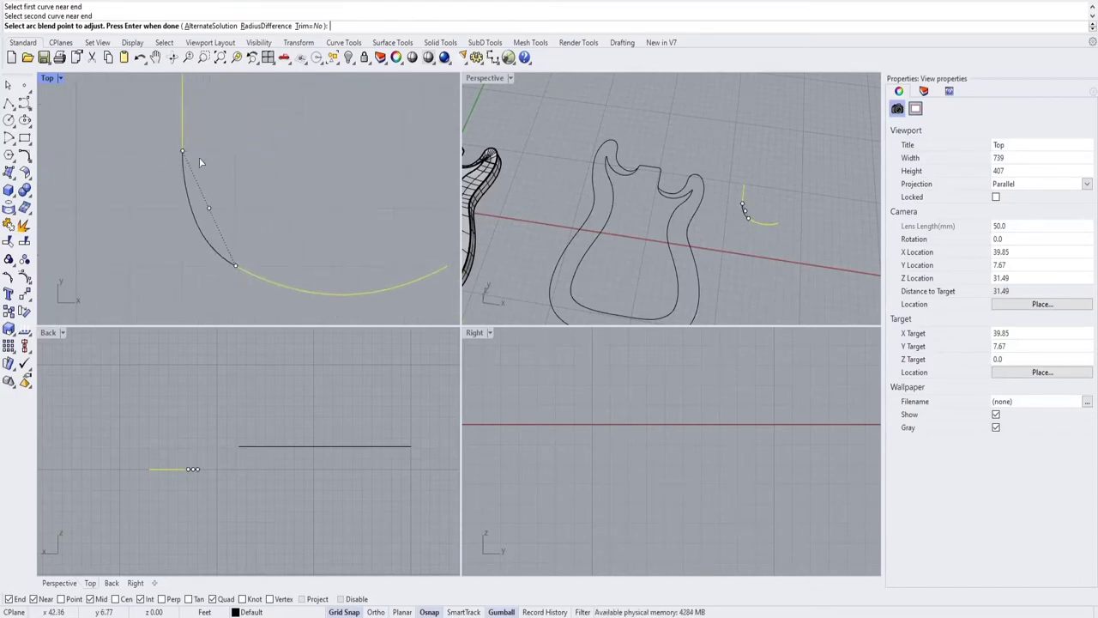
key("Escape")
Delete the vertical line and the bowed curve beside the guitar outlines in the Top view.
scroll(230, 199, "down", 8)
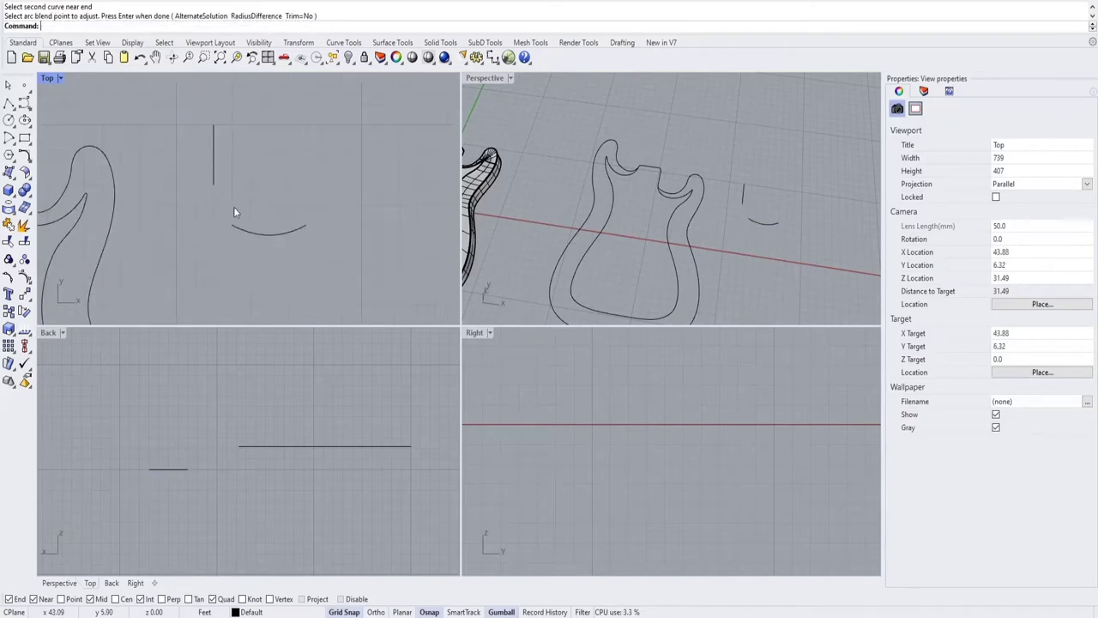
left_click_drag(302, 254, 197, 125)
key("Delete")
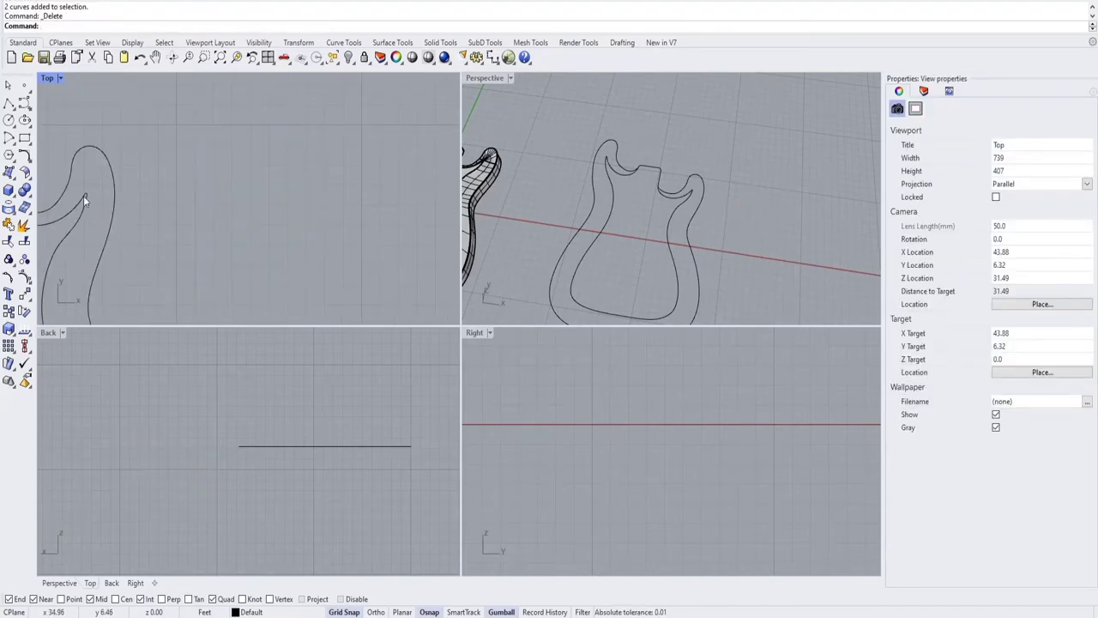
Examine the outer guitar outline's control points where the straight neck pocket side runs into the cutaway in the Top view.
scroll(83, 197, "down", 4)
right_click_drag(120, 204, 294, 223)
scroll(240, 219, "up", 3)
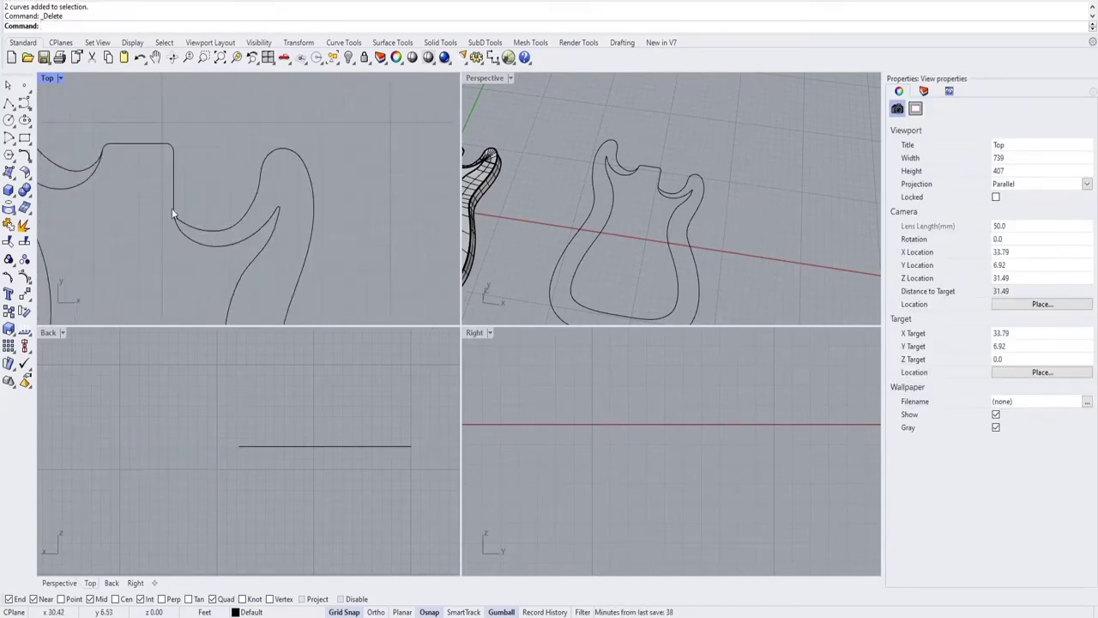
scroll(202, 218, "up", 2)
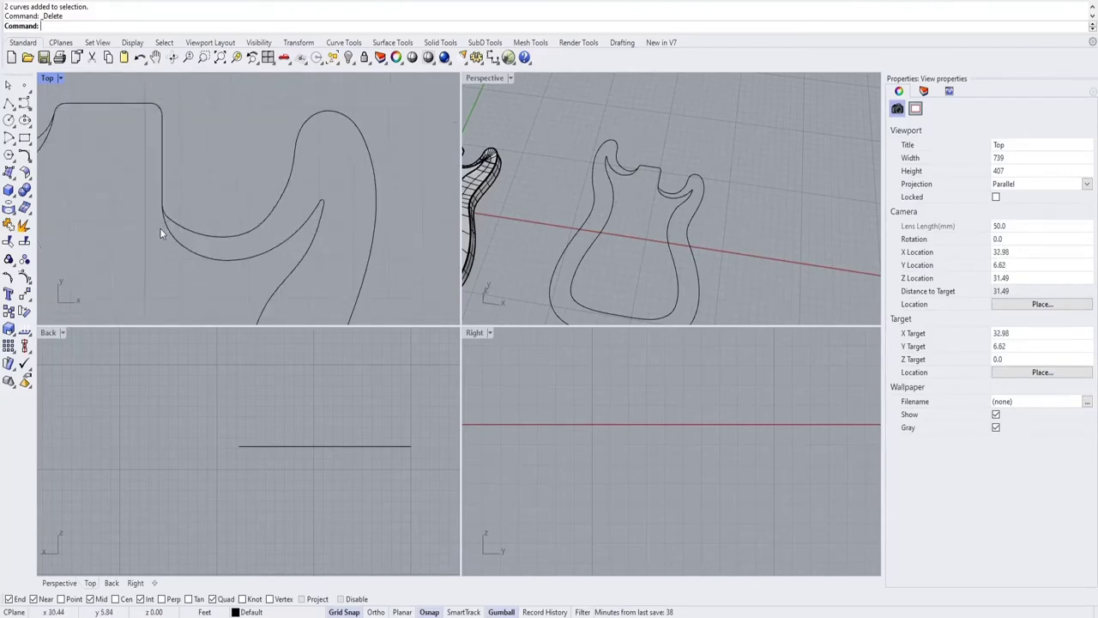
right_click_drag(160, 228, 241, 253)
left_click(242, 258)
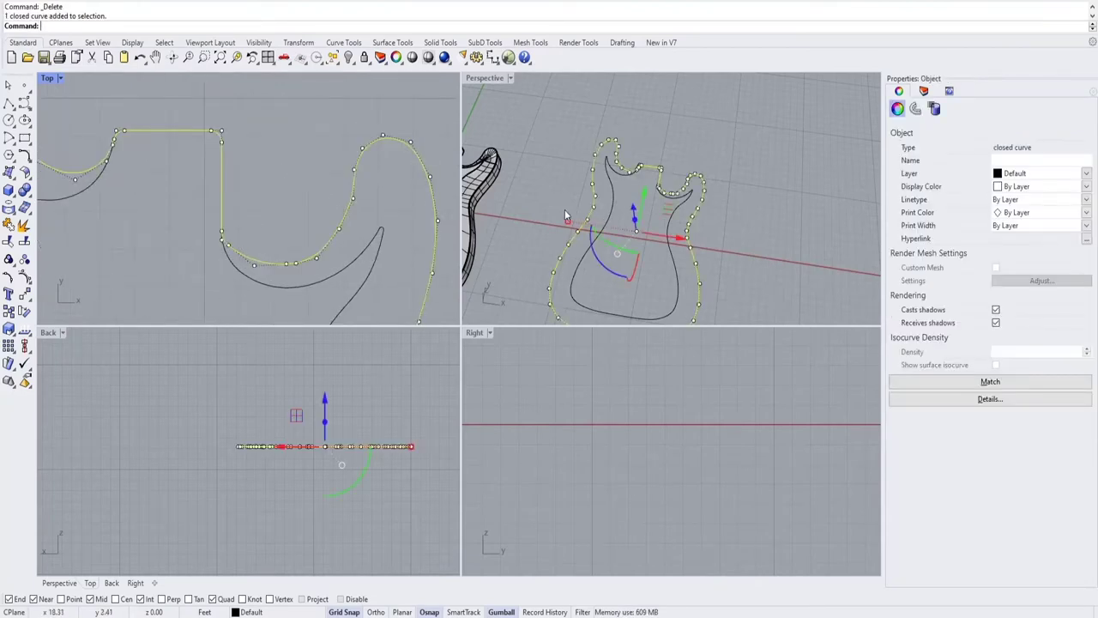
scroll(266, 237, "down", 3)
scroll(250, 247, "up", 3)
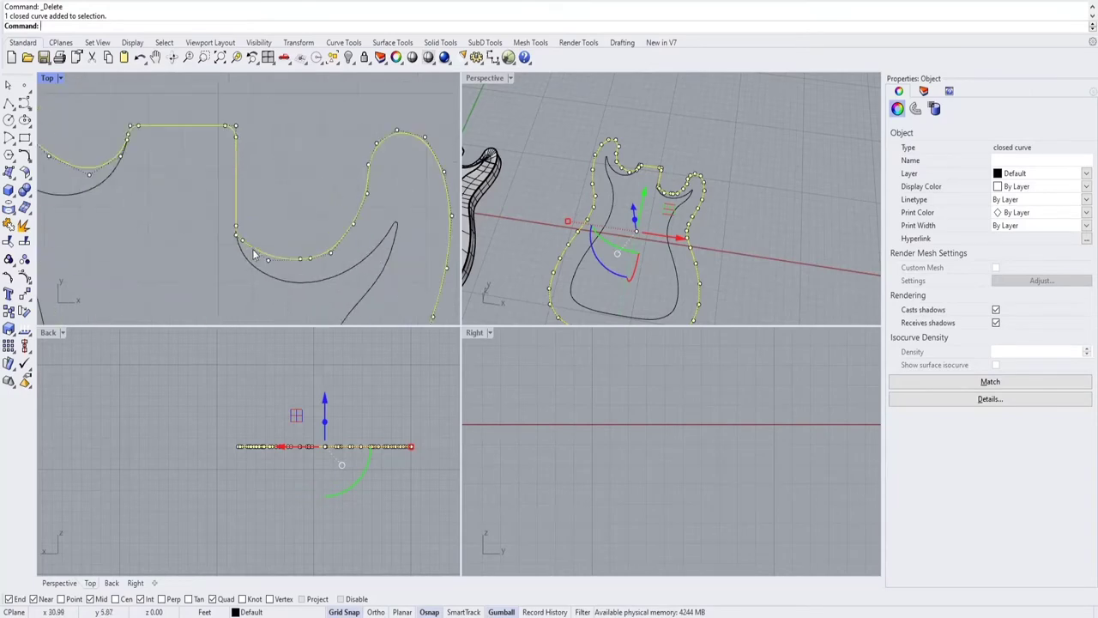
left_click(182, 221)
scroll(197, 246, "down", 2)
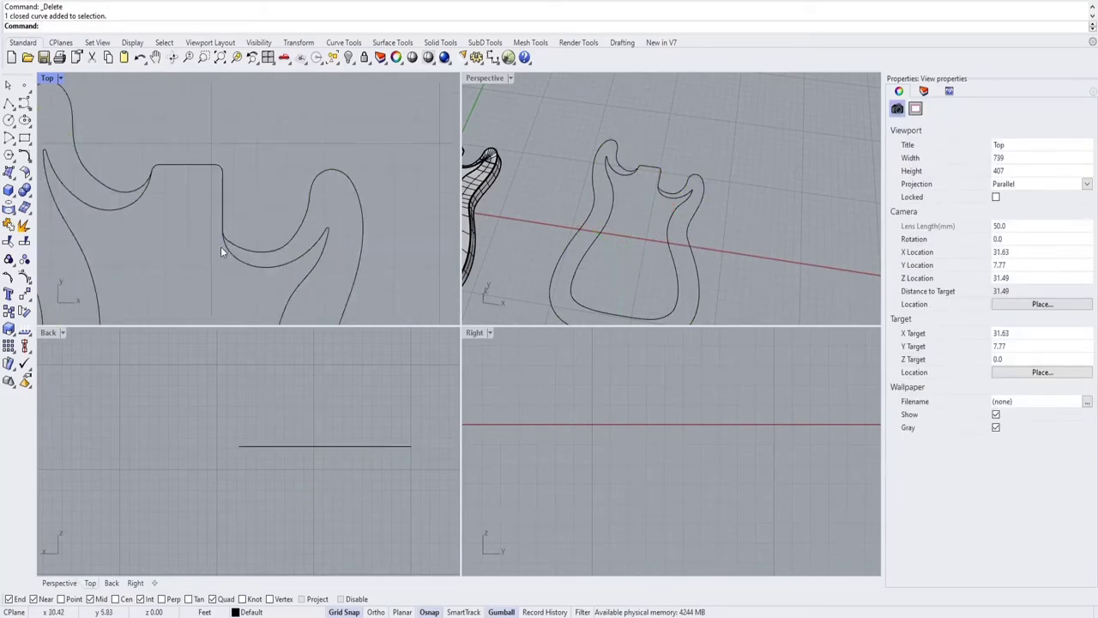
Examine the inner outline's control points where it splits from the outer outline below the neck pocket side.
scroll(227, 249, "up", 5)
left_click(227, 251)
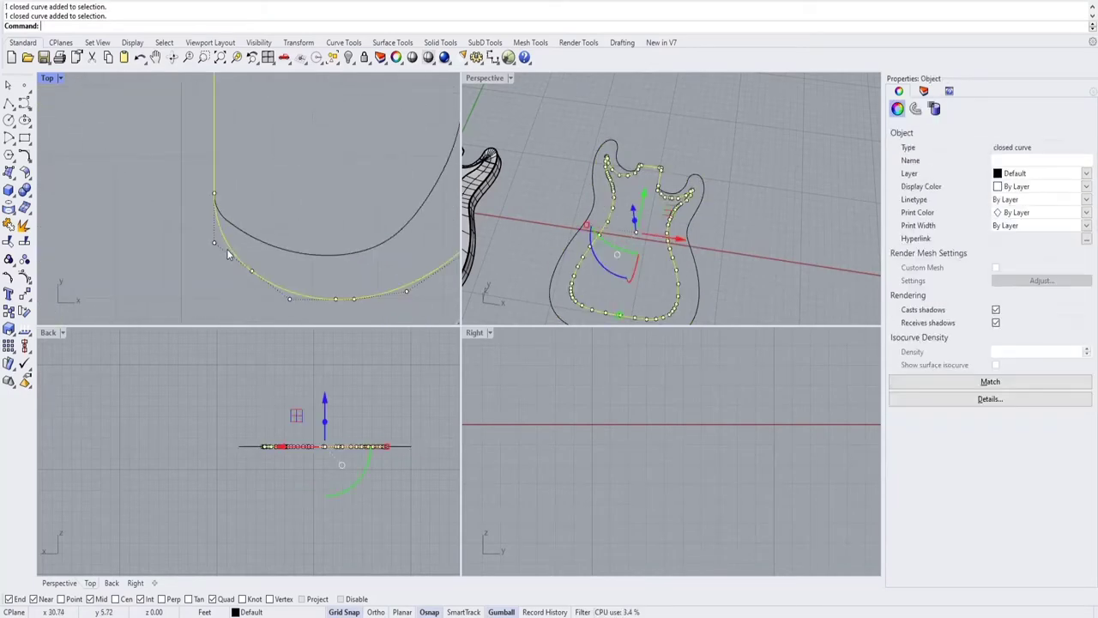
scroll(259, 282, "down", 3)
scroll(267, 278, "down", 3)
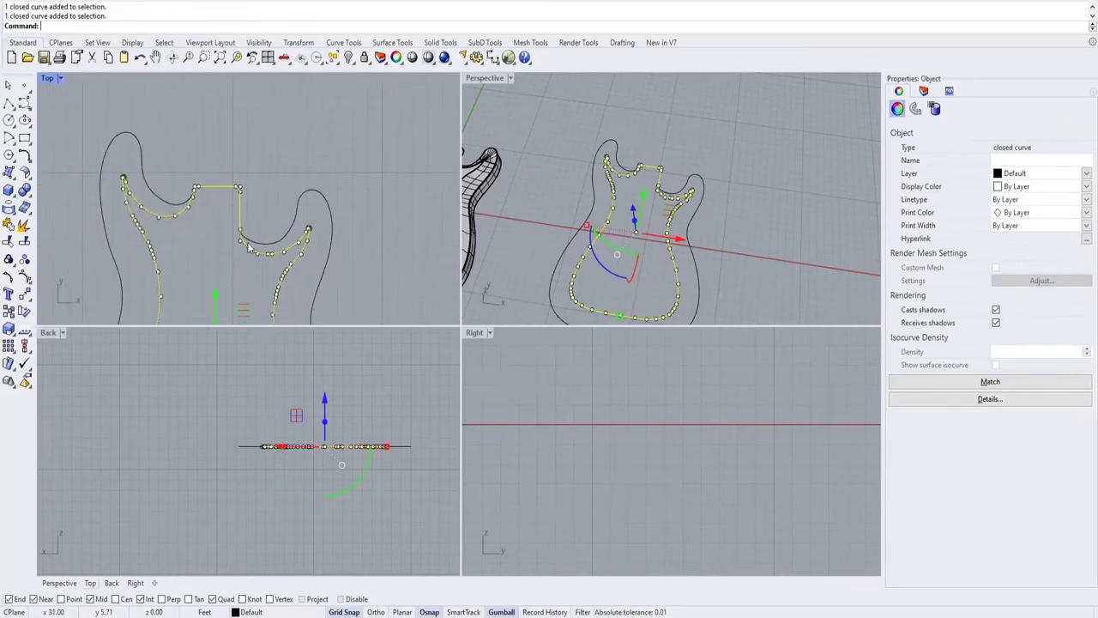
scroll(208, 232, "up", 8)
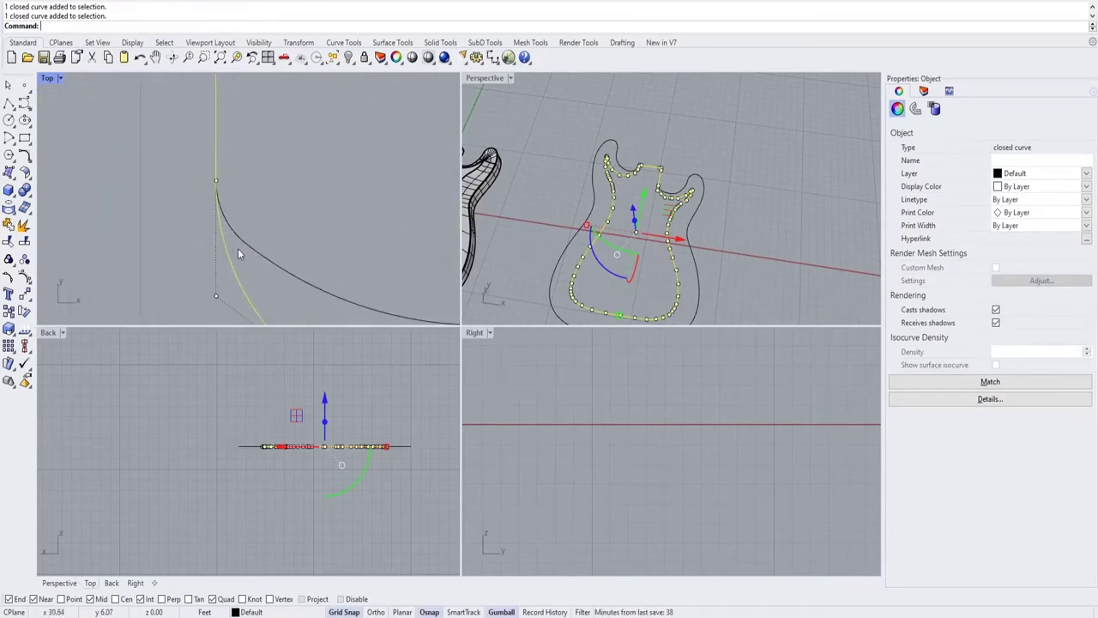
scroll(246, 235, "up", 4)
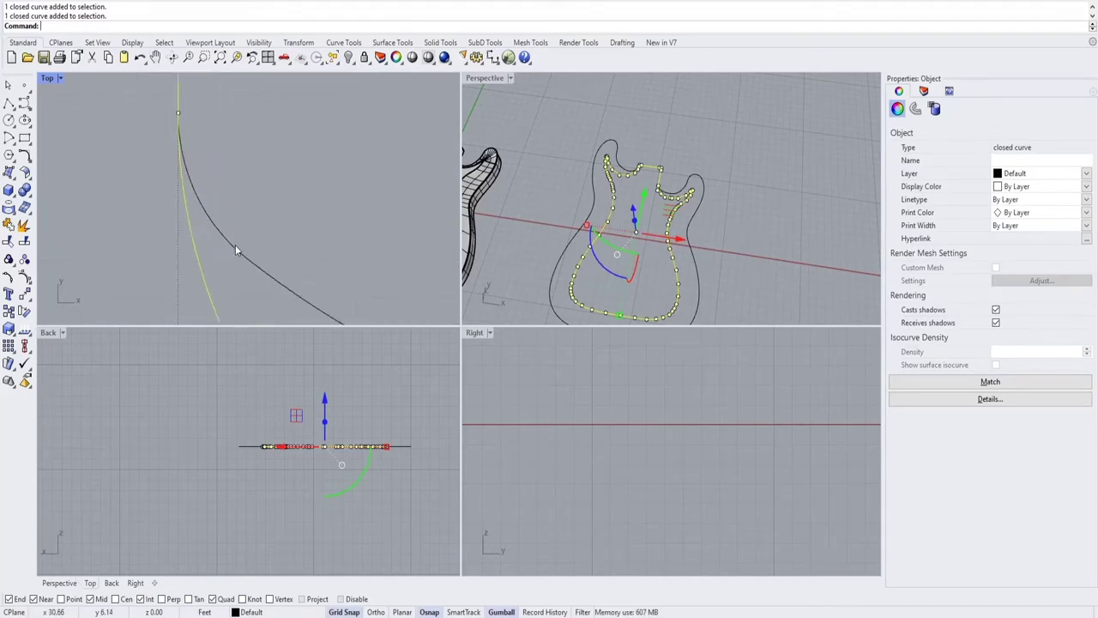
scroll(235, 244, "down", 5)
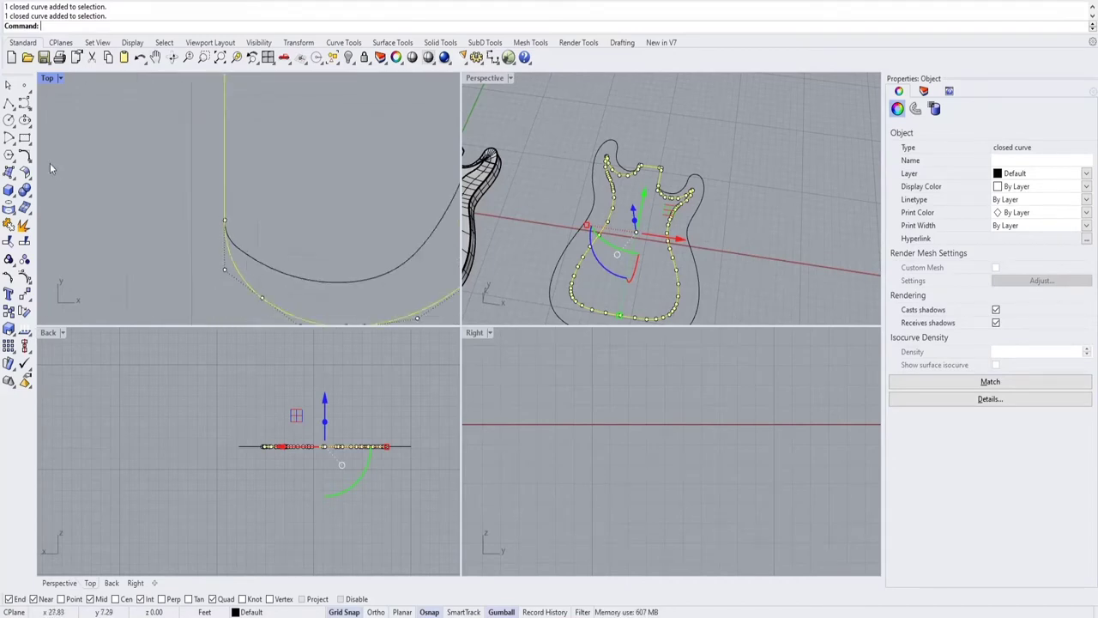
Draw a short degree 3 curve from three points, running from the inner outline's cutaway bend up to the straight neck pocket side.
left_click(24, 102)
scroll(247, 279, "up", 3)
left_click(245, 279)
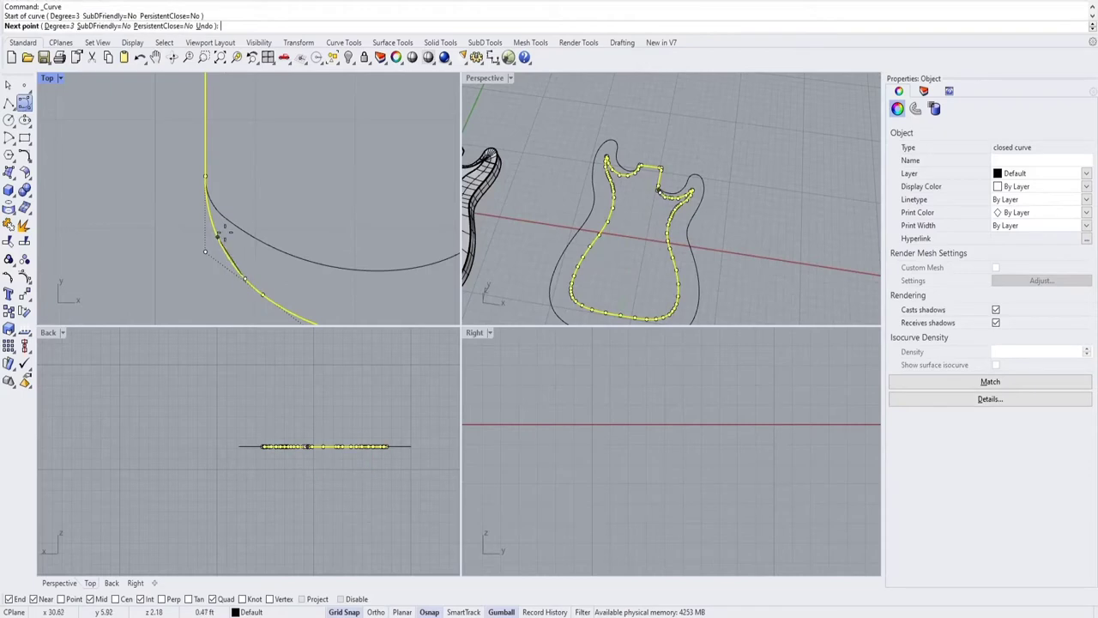
left_click(215, 229)
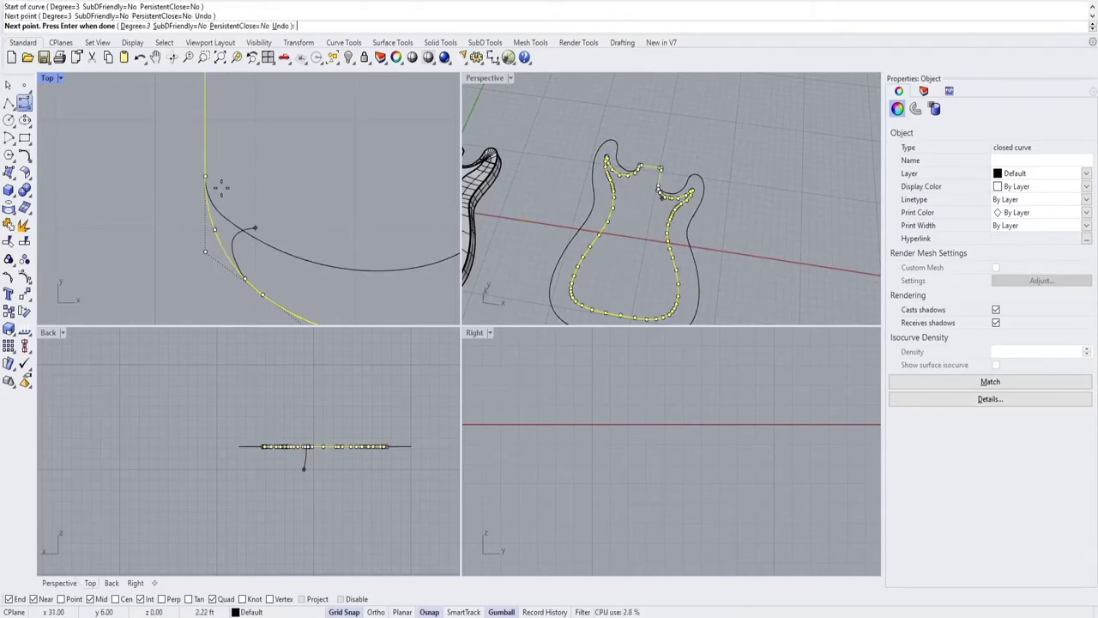
left_click(205, 150)
right_click(213, 163)
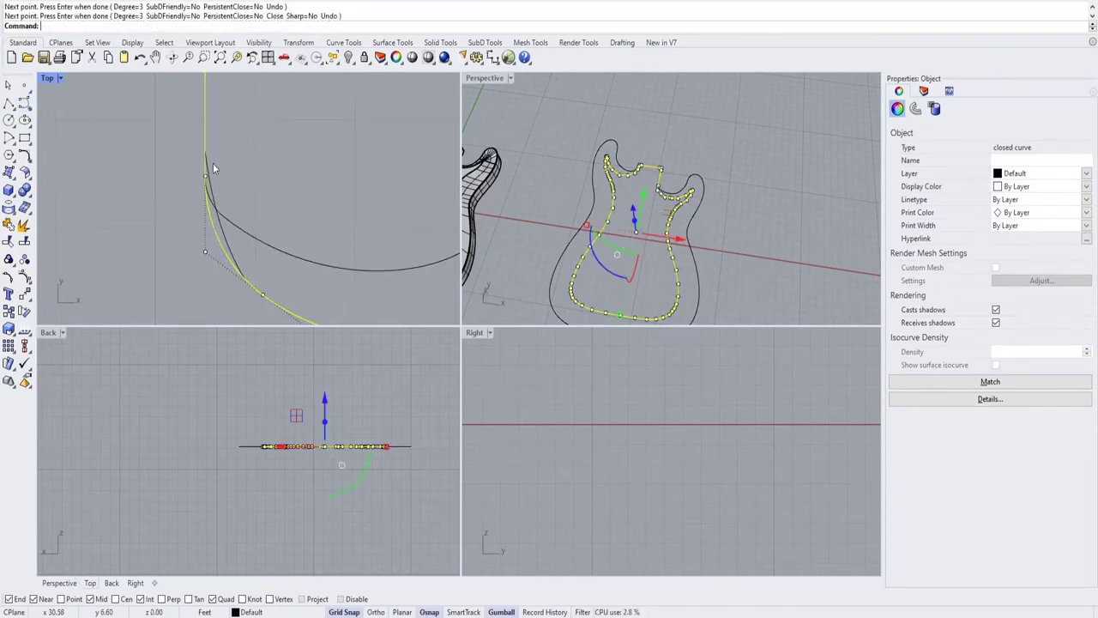
Delete the short three-point curve at the inner outline's bend beside the neck pocket.
scroll(218, 199, "up", 7)
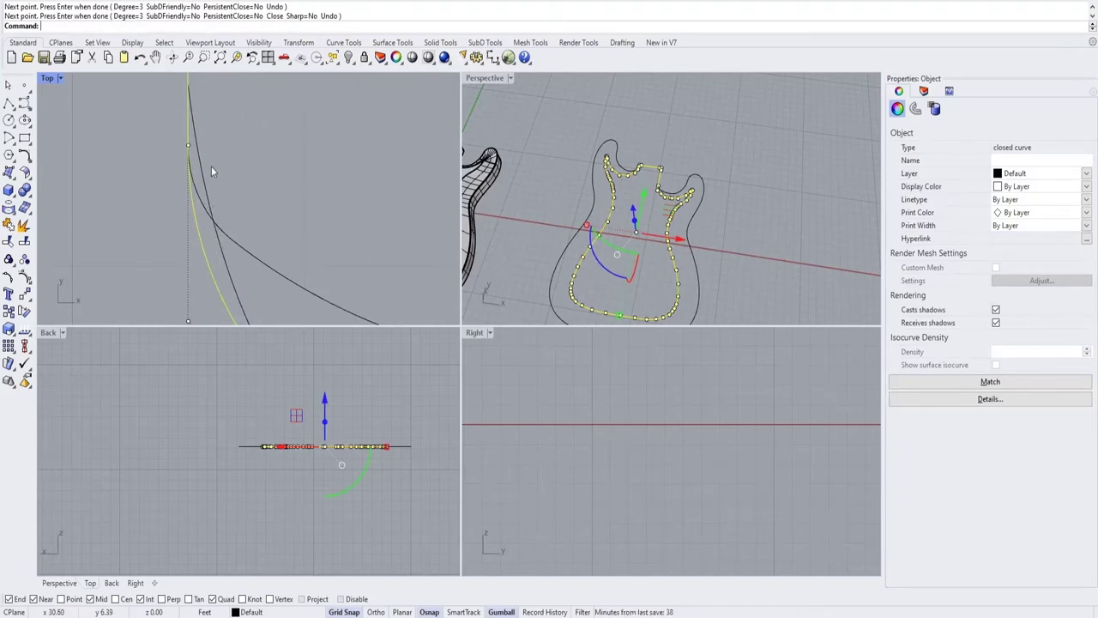
left_click(210, 164)
left_click(202, 165)
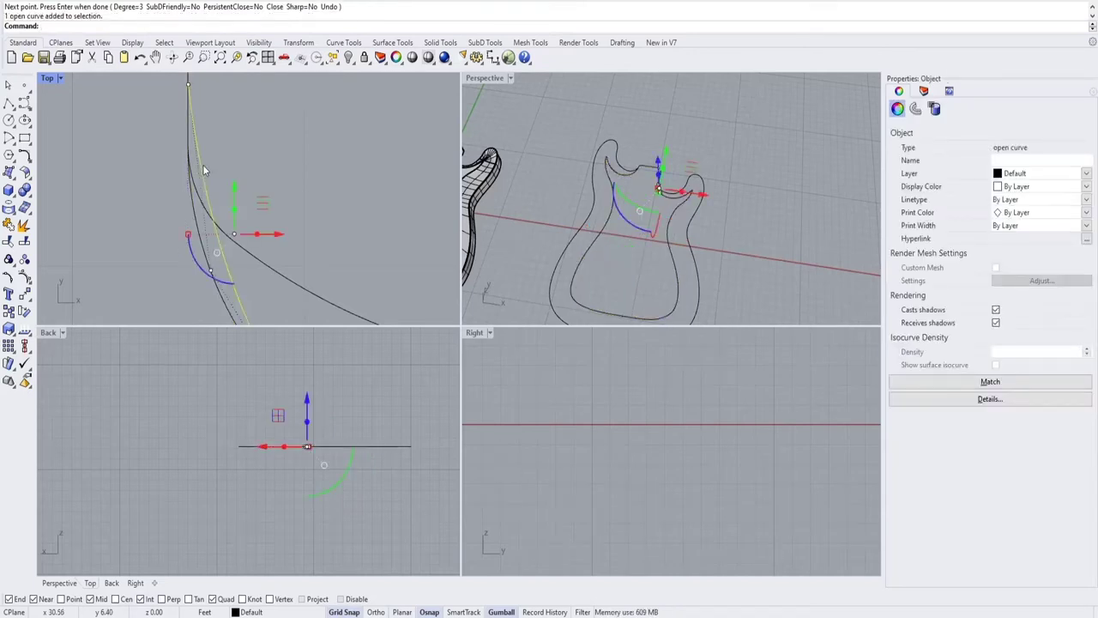
key("Delete")
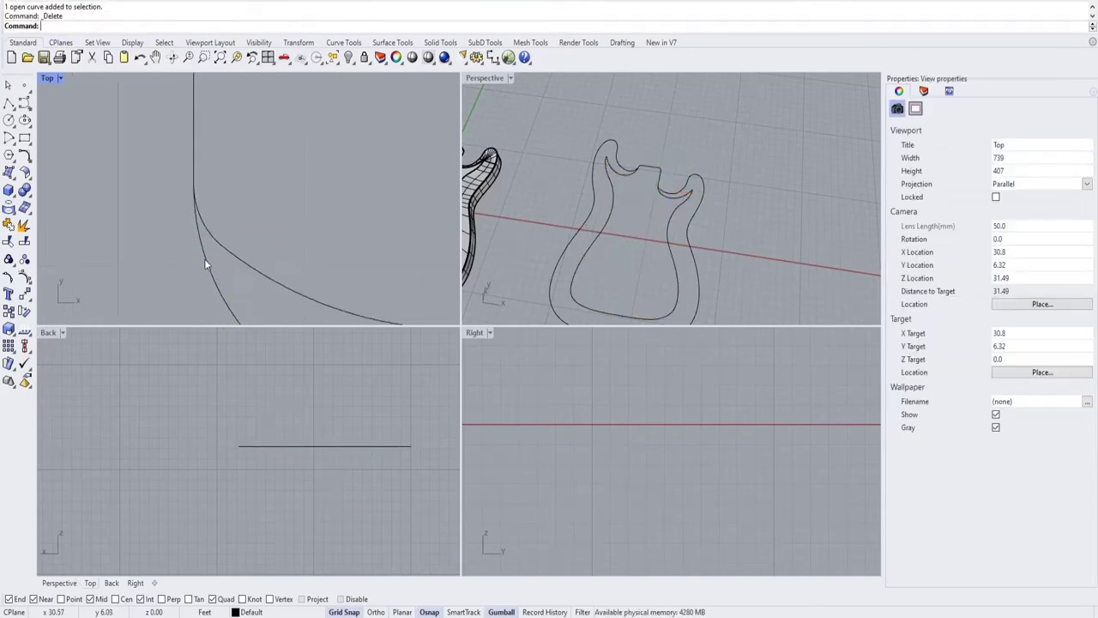
Check the inner outline's control points again at its transition from the straight neck pocket side into the cutaway, leaving nothing selected.
scroll(214, 266, "down", 4)
left_click(226, 287)
scroll(225, 285, "up", 4)
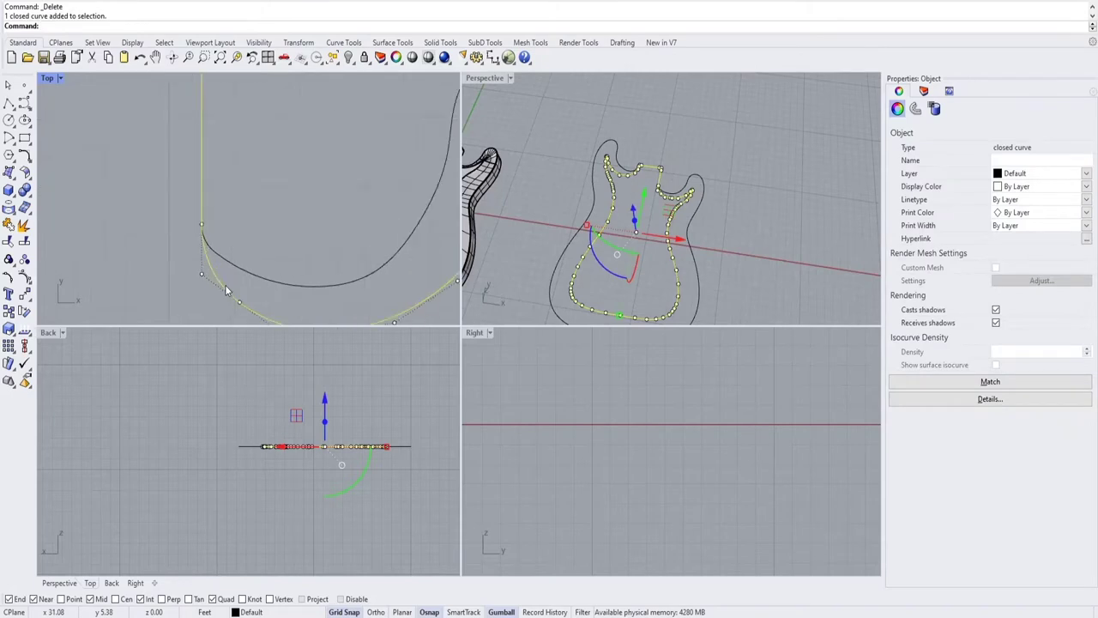
scroll(218, 266, "up", 3)
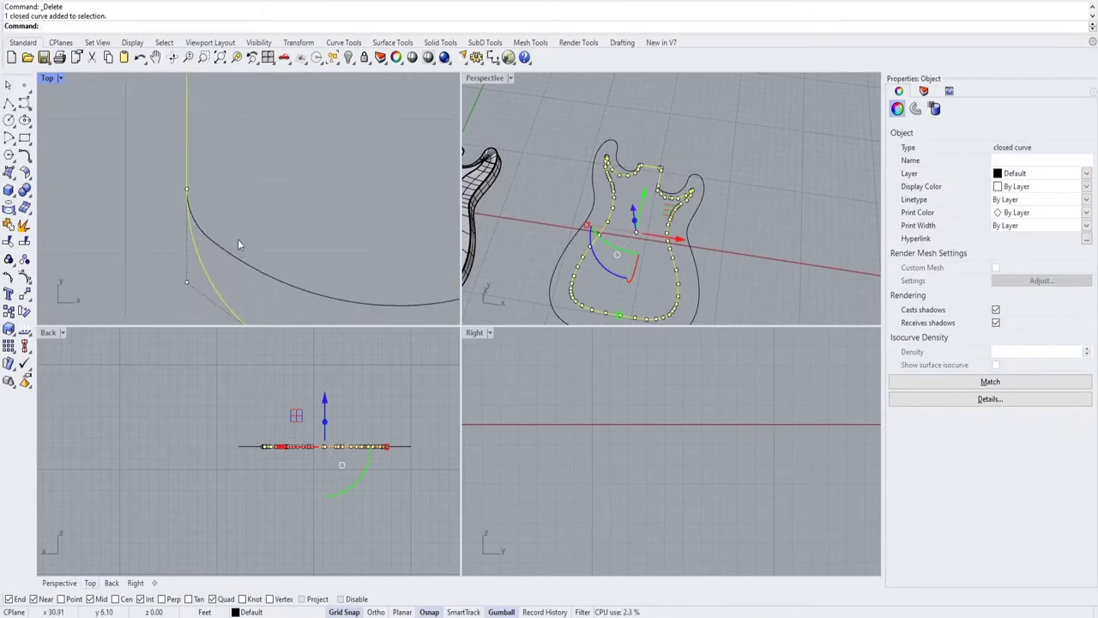
scroll(238, 244, "down", 6)
key("Escape")
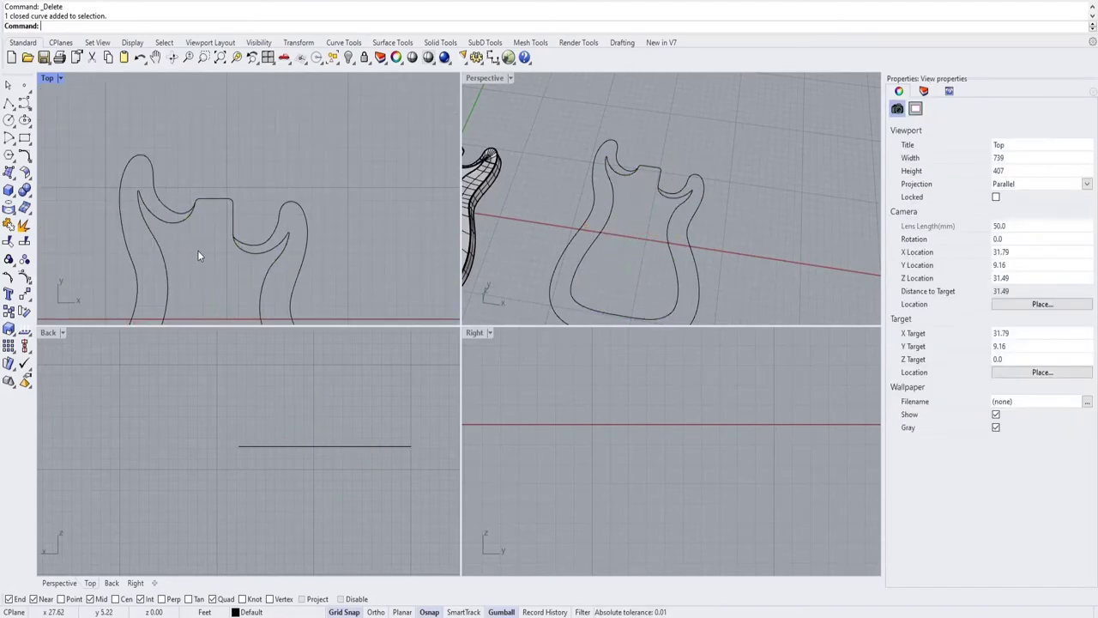
Examine the guitar body's bevel edge in the Perspective view and the inner outline's rounded horn tips in the Top view.
right_click_drag(609, 210, 701, 237, "shift")
scroll(584, 236, "up", 9)
scroll(584, 228, "up", 10)
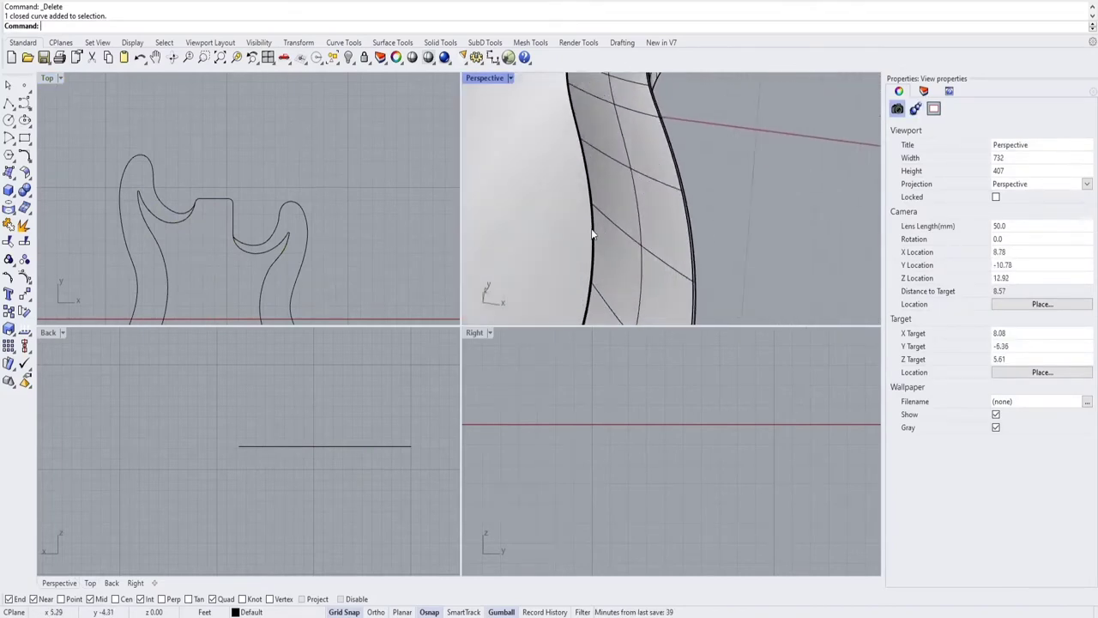
scroll(596, 212, "down", 10)
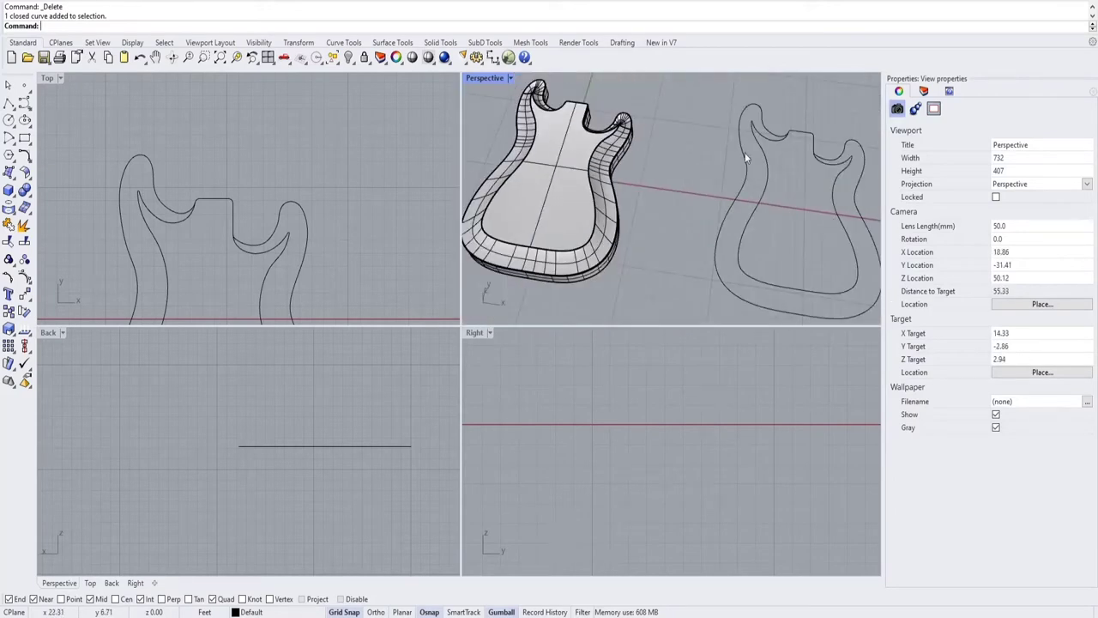
right_click_drag(745, 152, 610, 198, "shift")
scroll(152, 184, "up", 10)
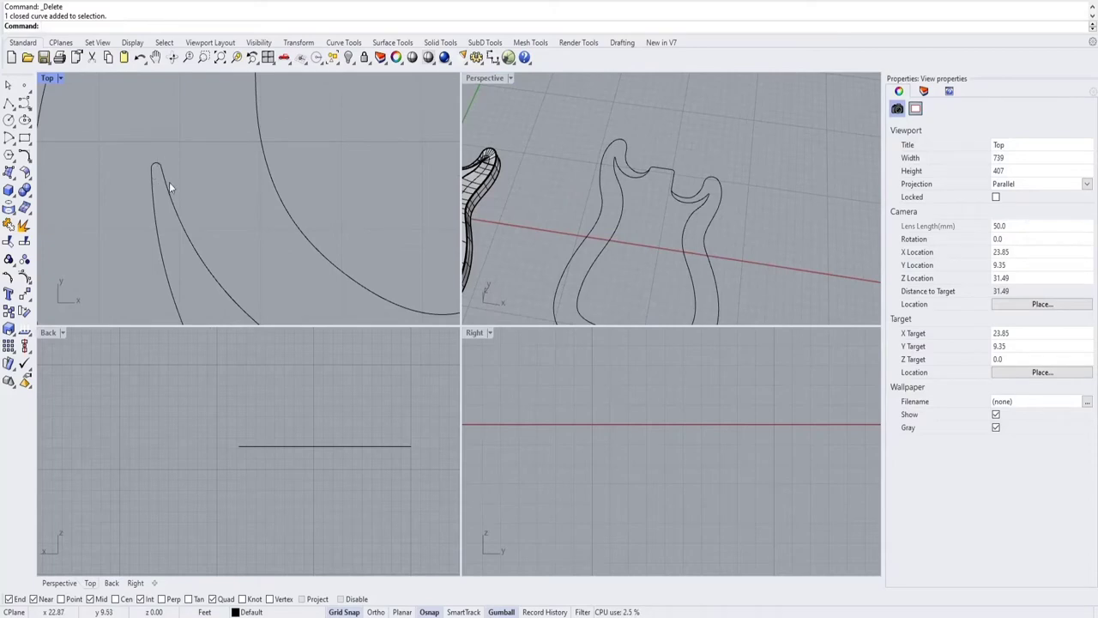
scroll(164, 173, "up", 5)
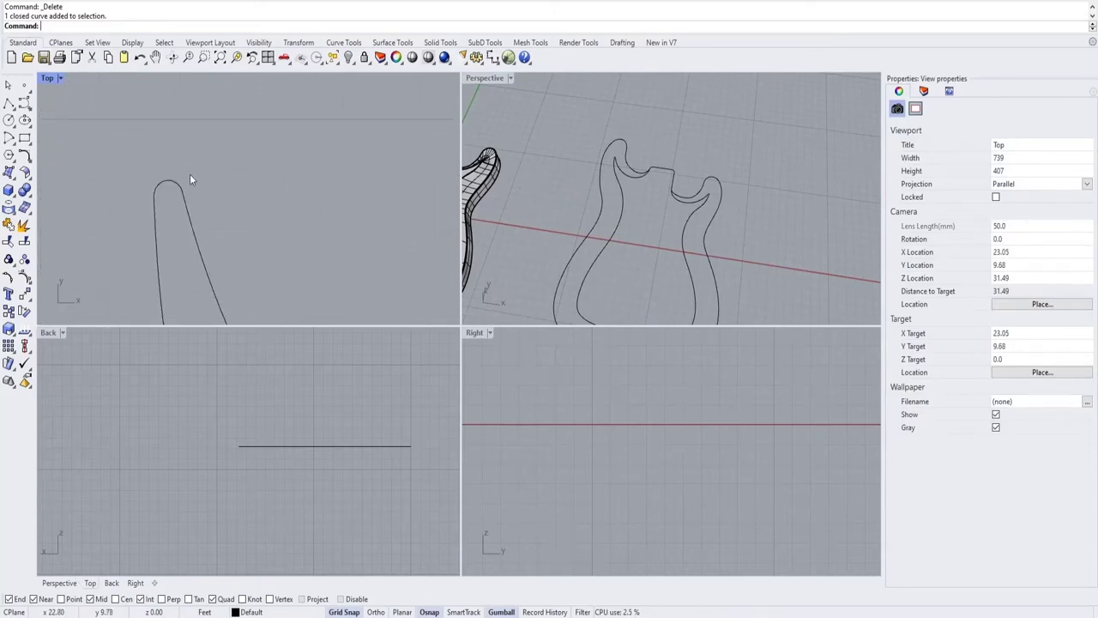
scroll(196, 180, "down", 6)
scroll(314, 211, "up", 4)
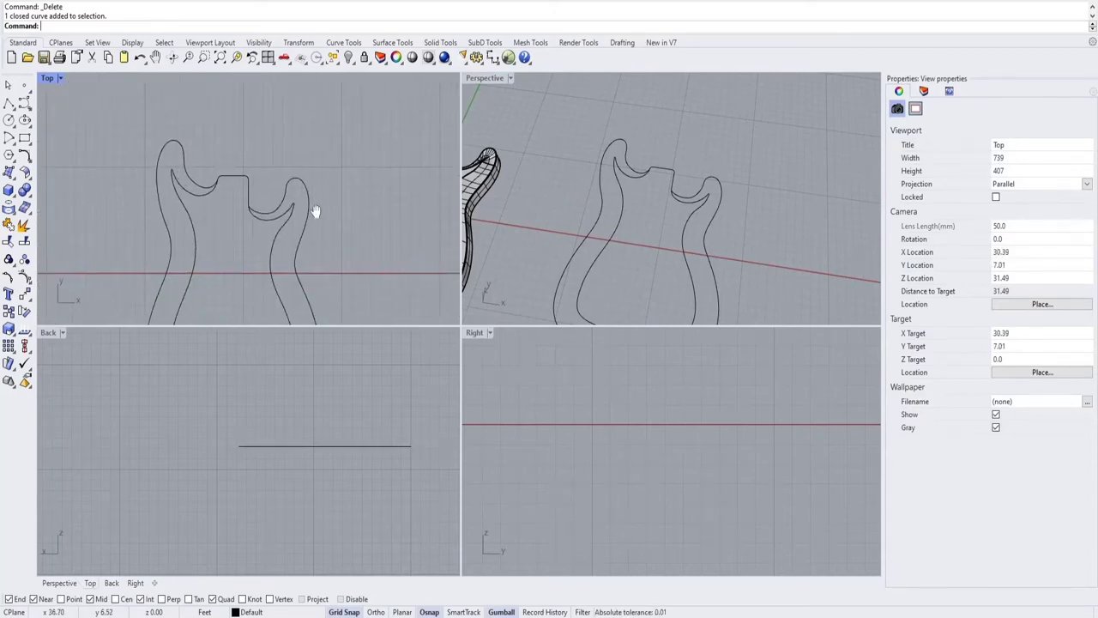
scroll(297, 203, "up", 3)
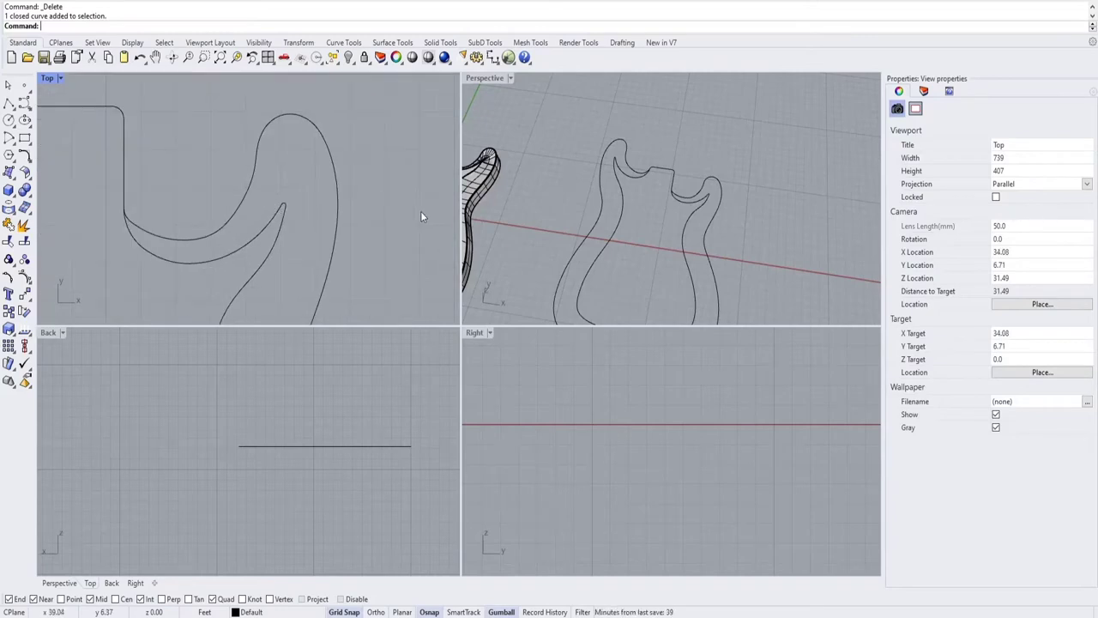
Compare the finished guitar body with the flat outlines in the Top view and at a low angle in the Perspective view.
scroll(297, 218, "down", 10)
right_click_drag(266, 223, 455, 206)
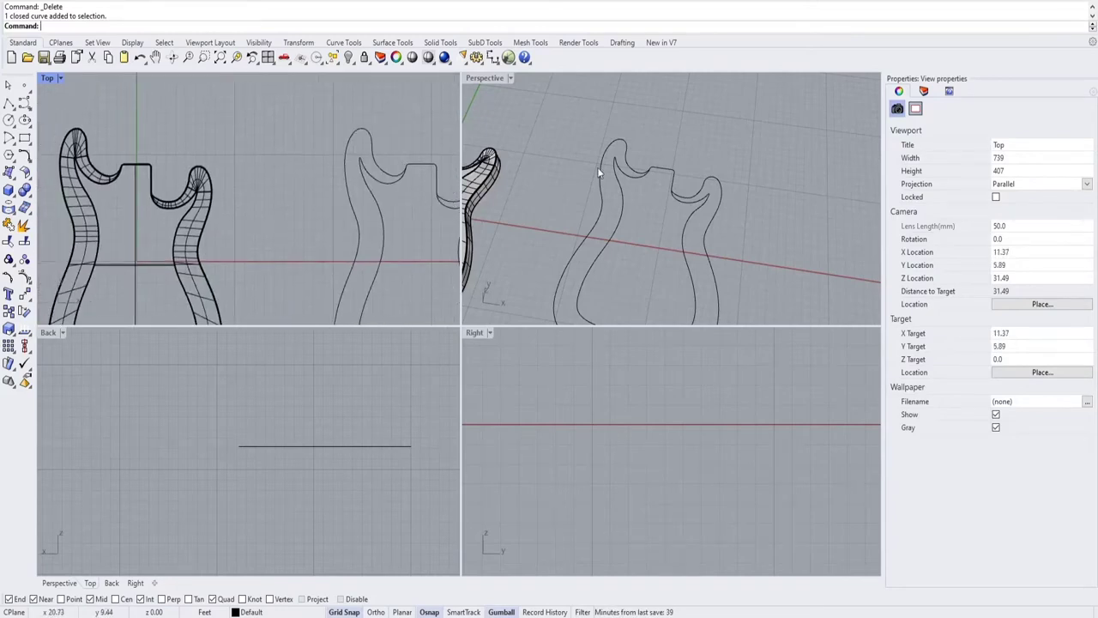
scroll(667, 209, "down", 3)
right_click_drag(667, 209, 719, 192)
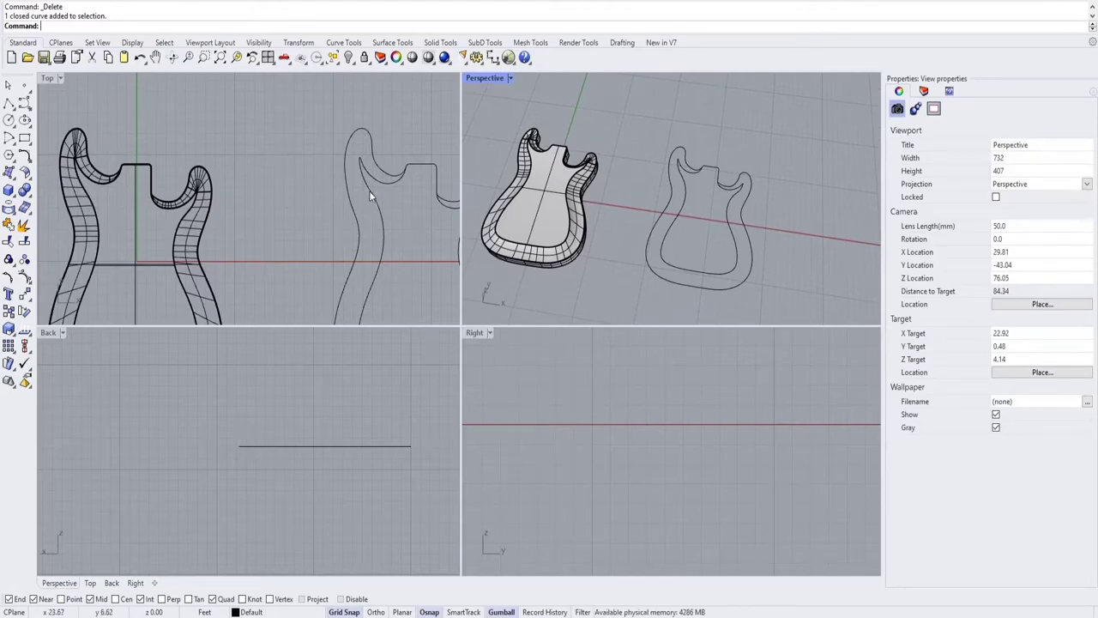
right_click_drag(674, 215, 693, 258)
right_click_drag(620, 255, 797, 250, "shift")
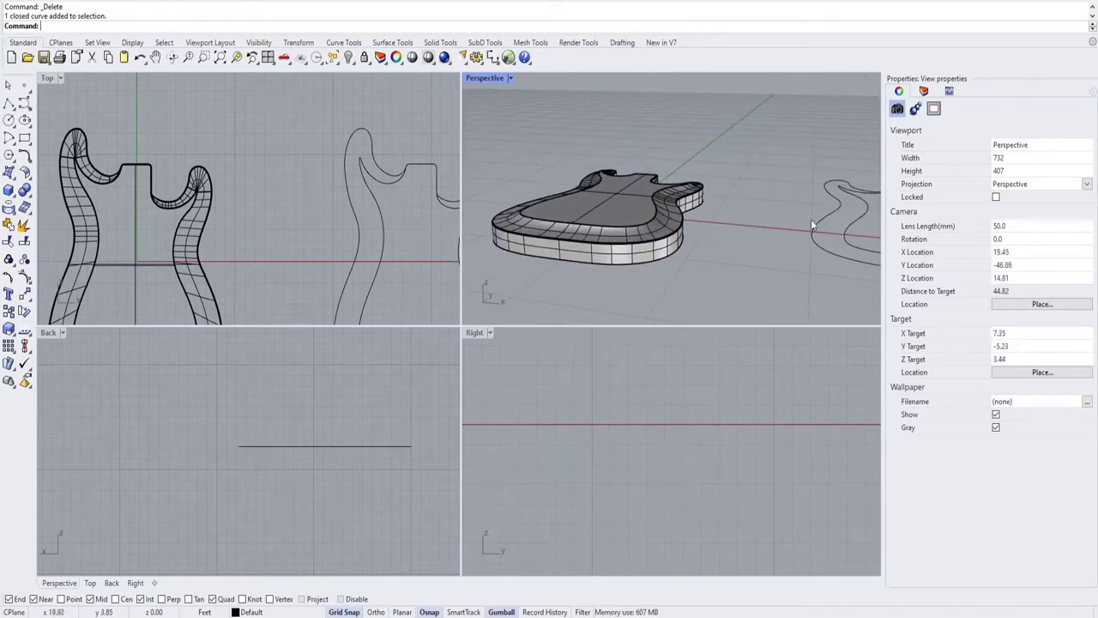
right_click_drag(812, 225, 648, 199, "shift")
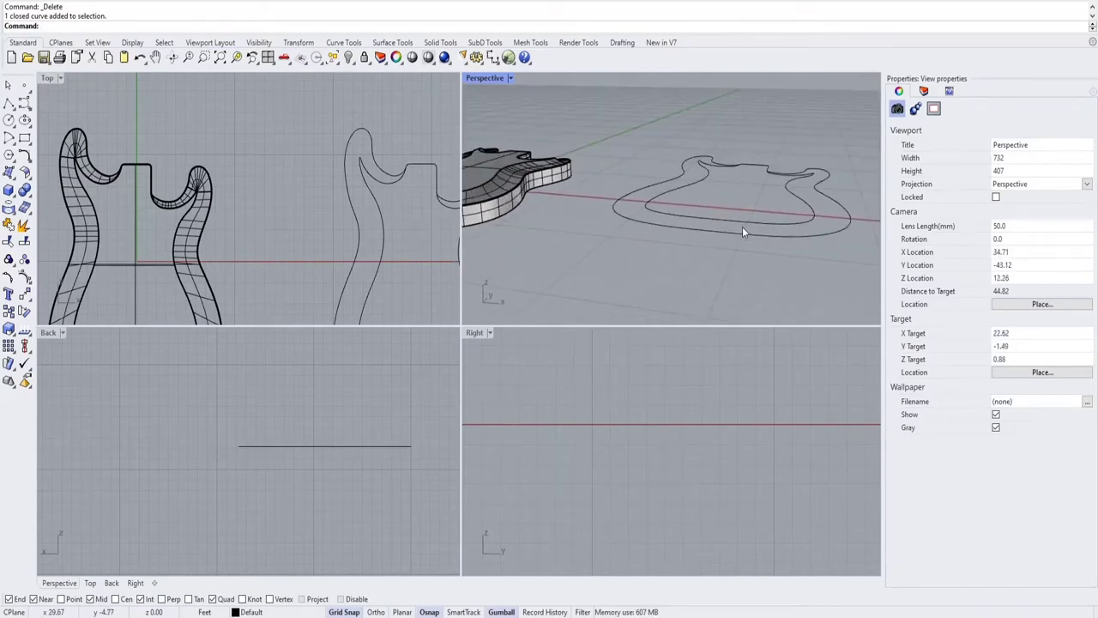
Move the outer body outline straight down about 0.5 ft below the inner outline, then clear the selection.
scroll(669, 208, "down", 4)
right_click_drag(646, 174, 695, 194)
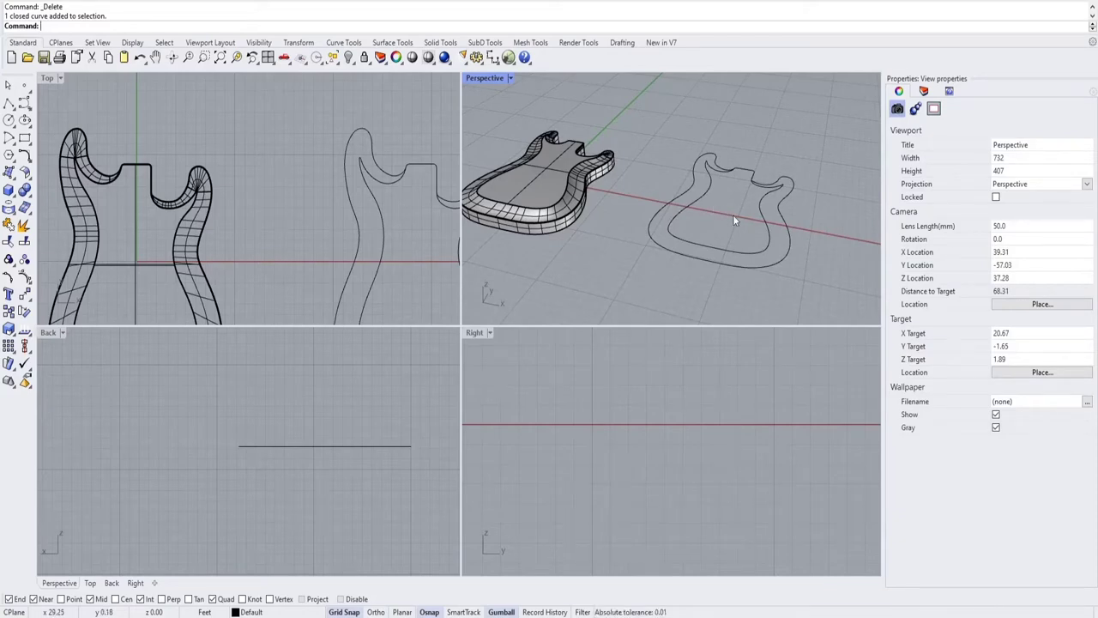
right_click_drag(733, 215, 685, 210)
scroll(685, 210, "up", 4)
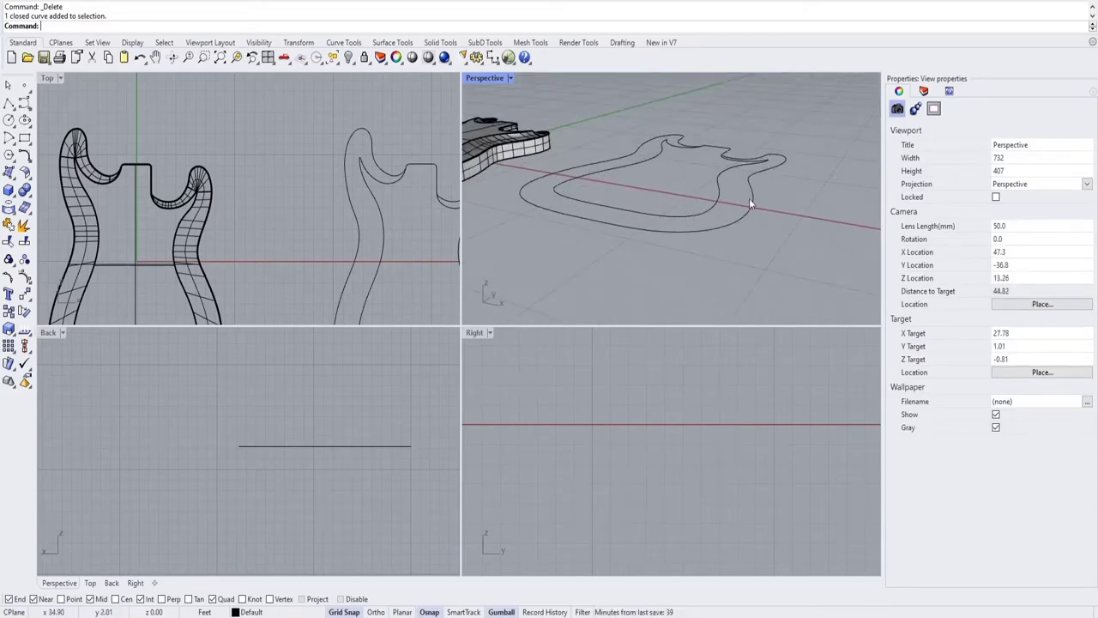
right_click_drag(755, 246, 699, 240)
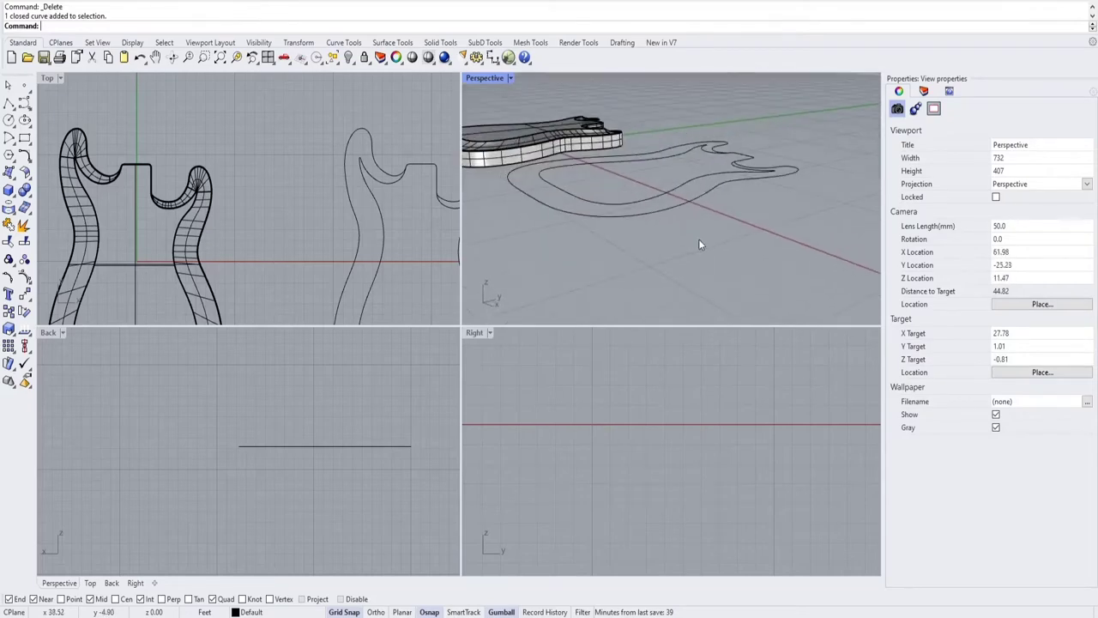
right_click_drag(606, 224, 661, 236, "shift")
left_click(659, 232)
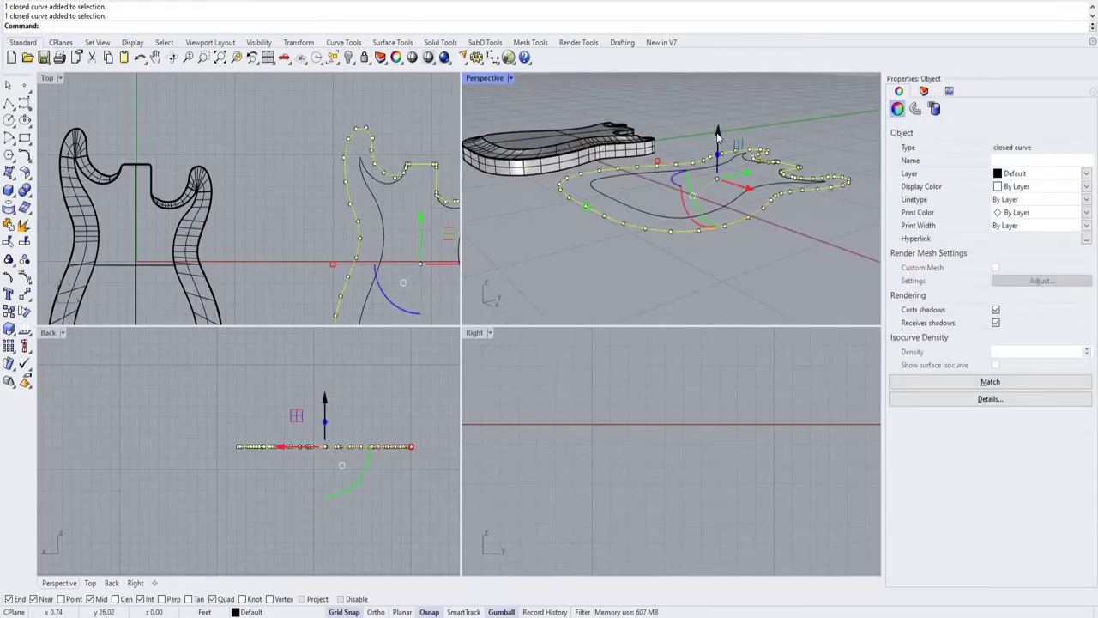
left_click_drag(720, 133, 720, 132)
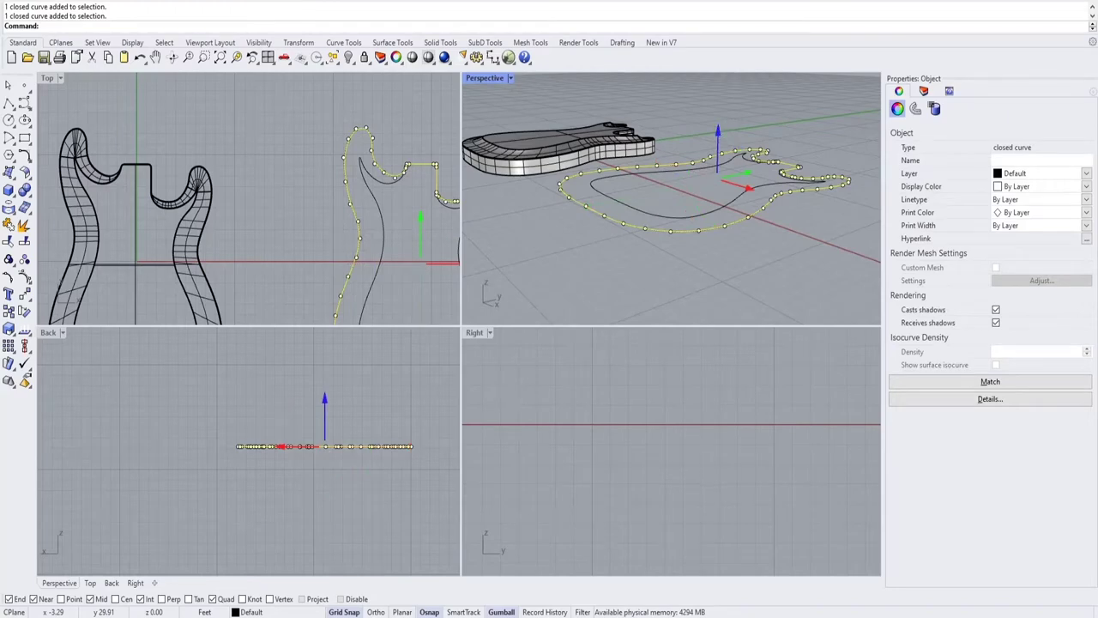
left_click_drag(719, 133, 721, 135)
left_click(695, 103)
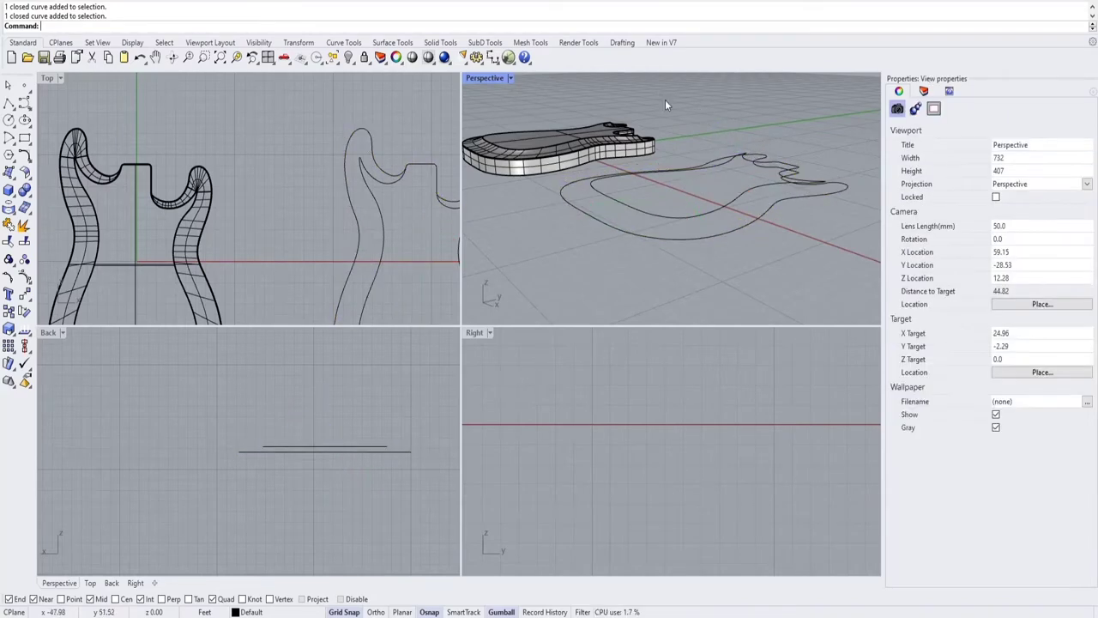
Compare the finished body's bevelled edge with the two outlines at different heights in the Perspective view.
right_click_drag(665, 99, 584, 221)
scroll(583, 220, "up", 5)
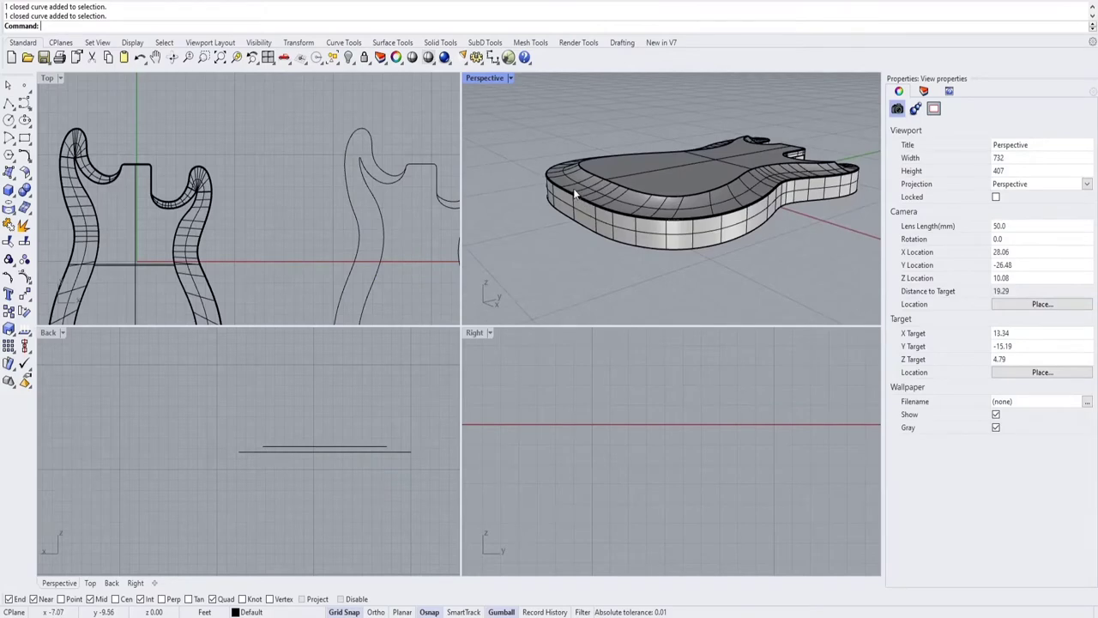
scroll(573, 188, "up", 2)
scroll(626, 214, "down", 5)
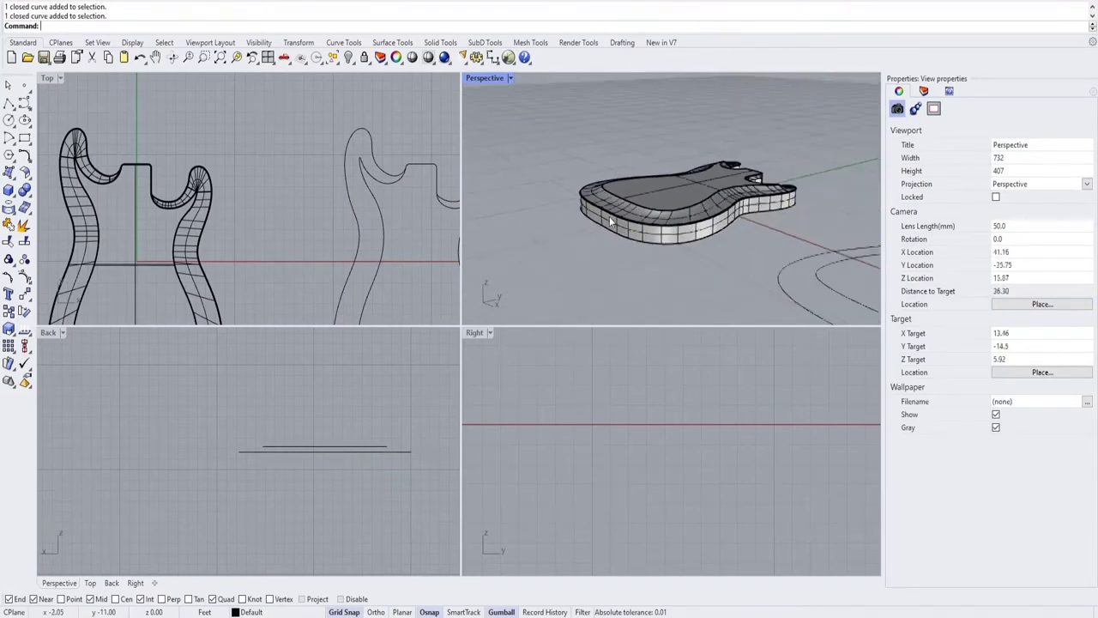
right_click_drag(609, 217, 681, 221)
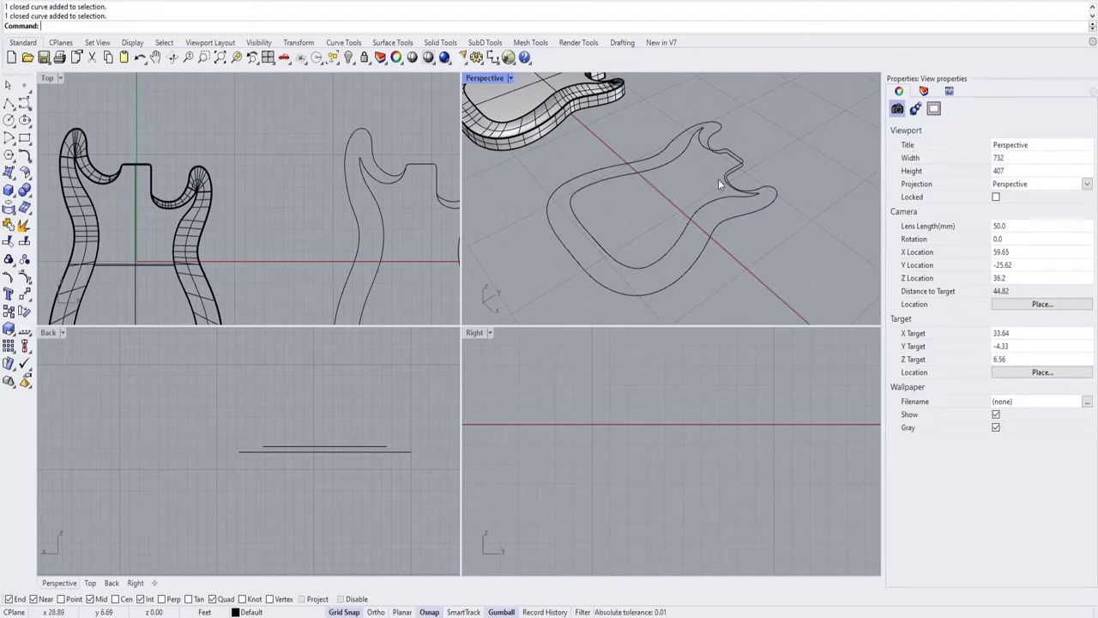
right_click_drag(719, 182, 717, 174)
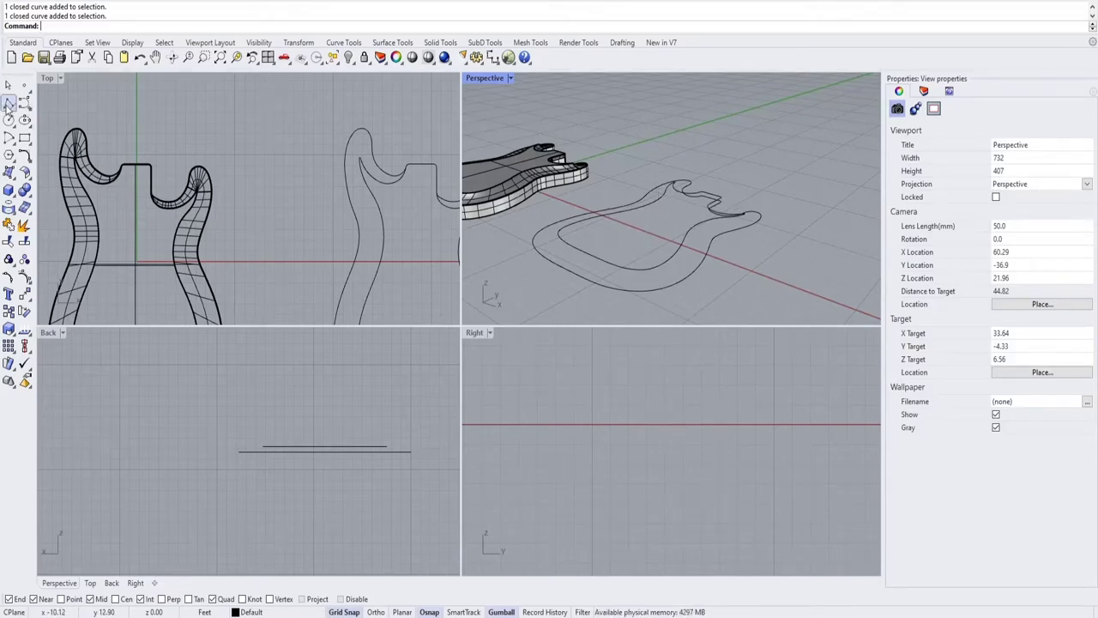
left_click(8, 103)
scroll(366, 213, "down", 8)
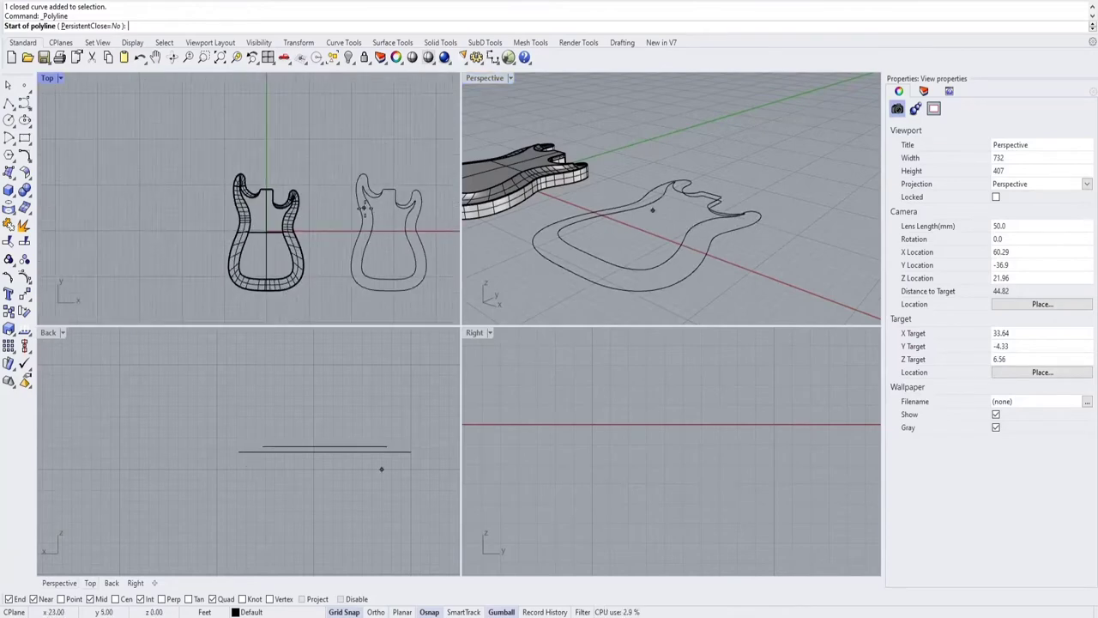
right_click_drag(371, 228, 312, 220)
scroll(302, 196, "up", 4)
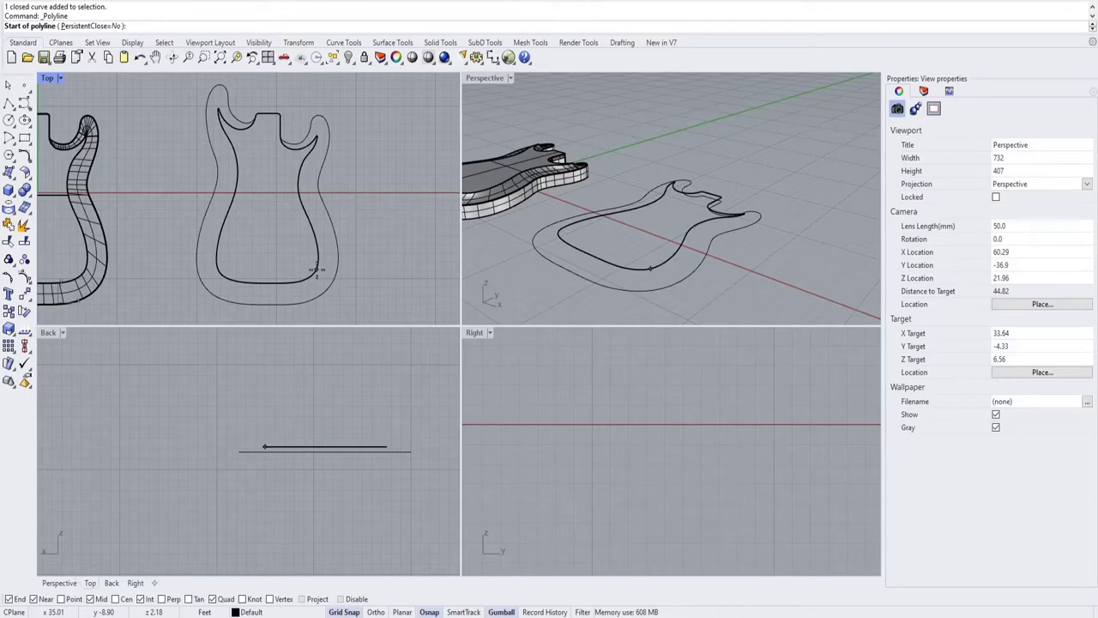
key("Escape")
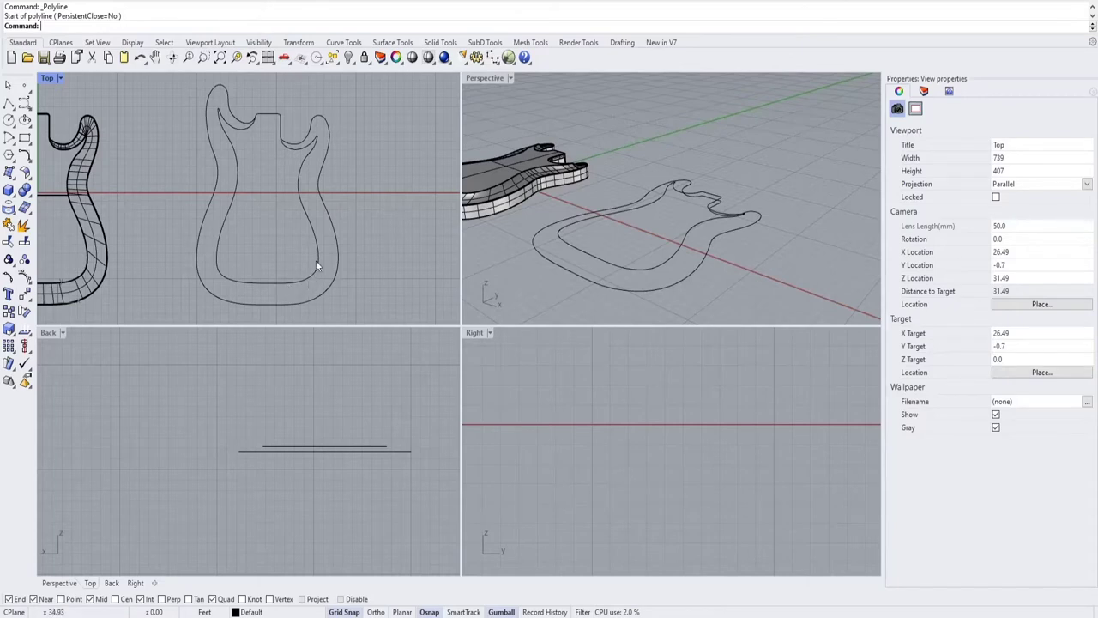
scroll(319, 267, "up", 4)
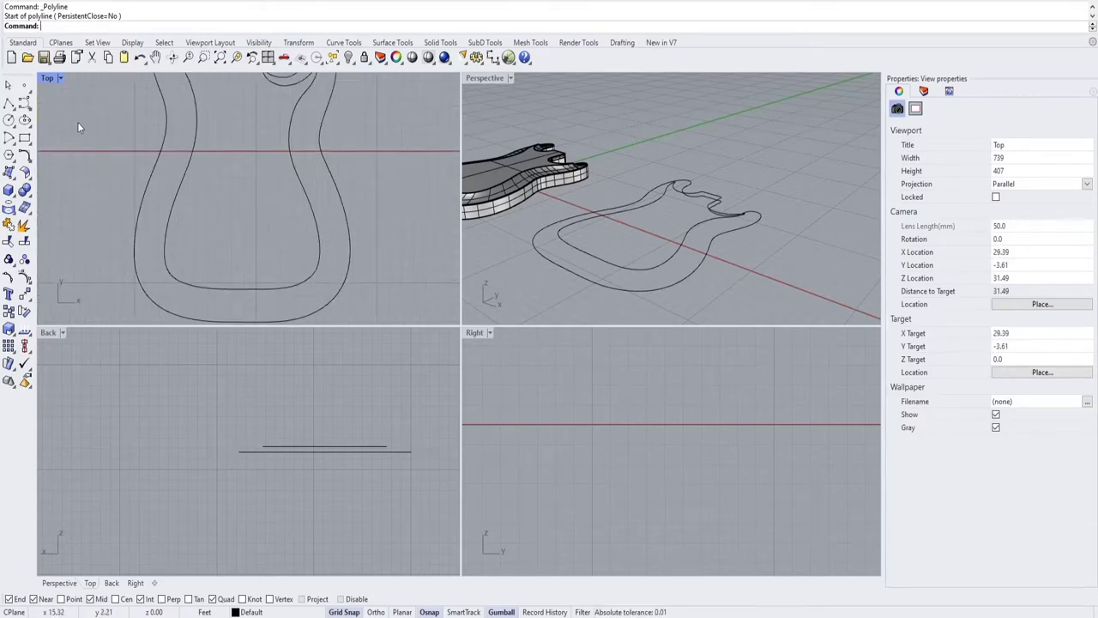
left_click(9, 102)
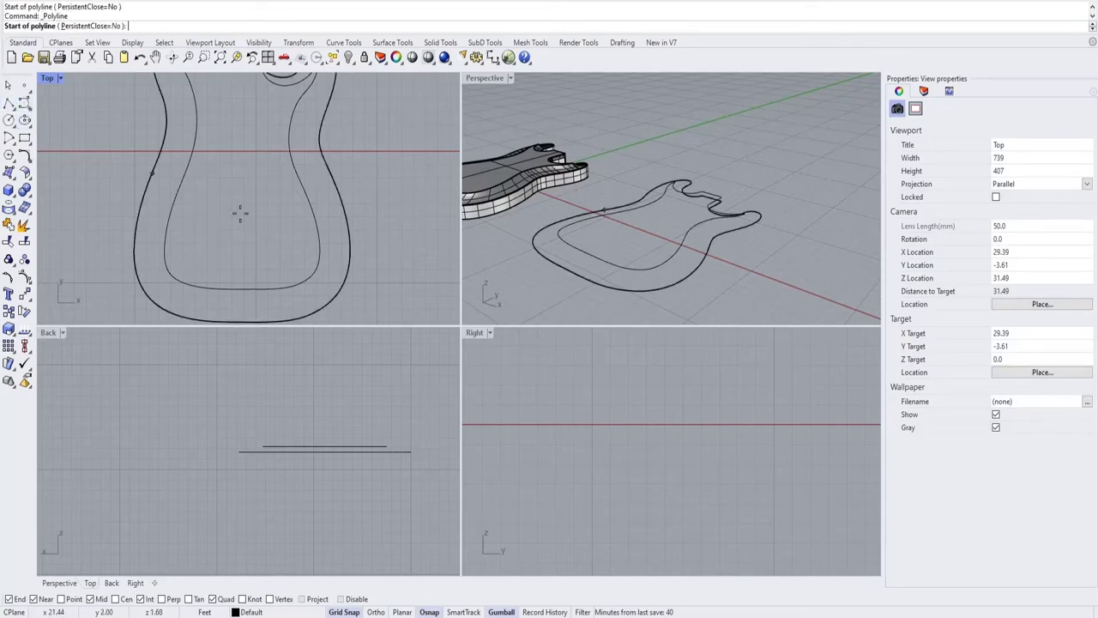
left_click(318, 250)
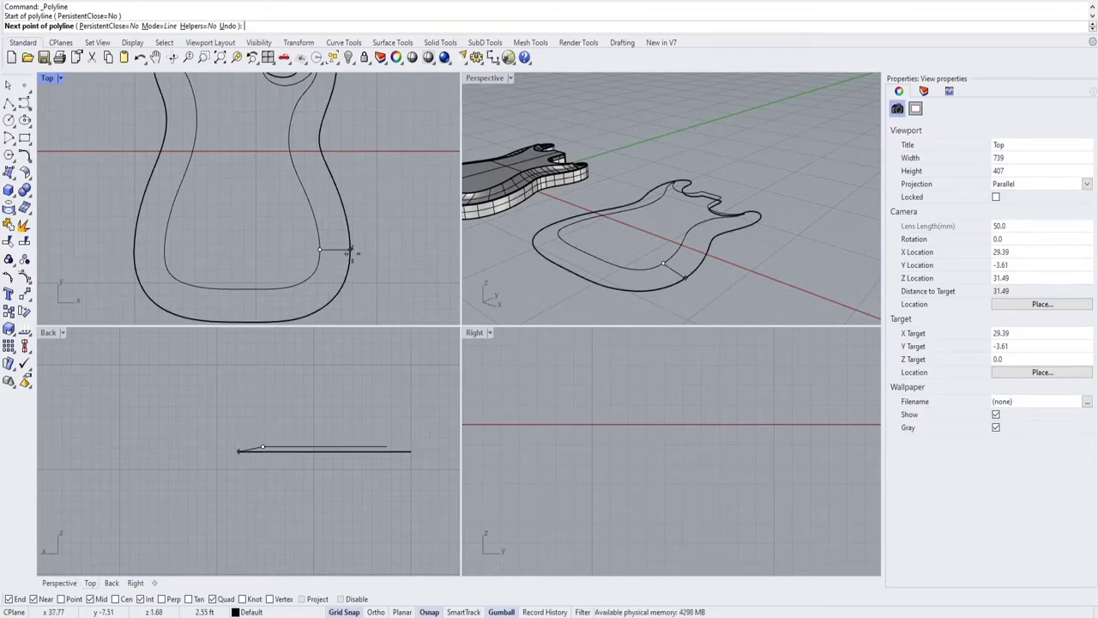
key("Escape")
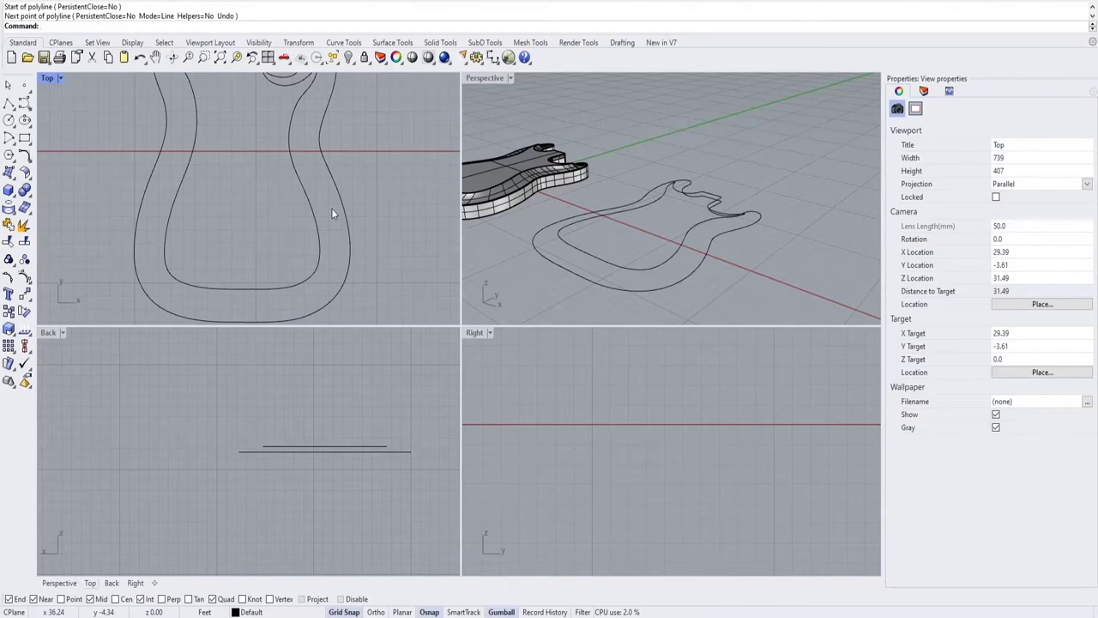
Draw a polyline about 2.55 ft long in the Top view, joining the inner and outer outlines at the middle of the body's tail end.
left_click(9, 102)
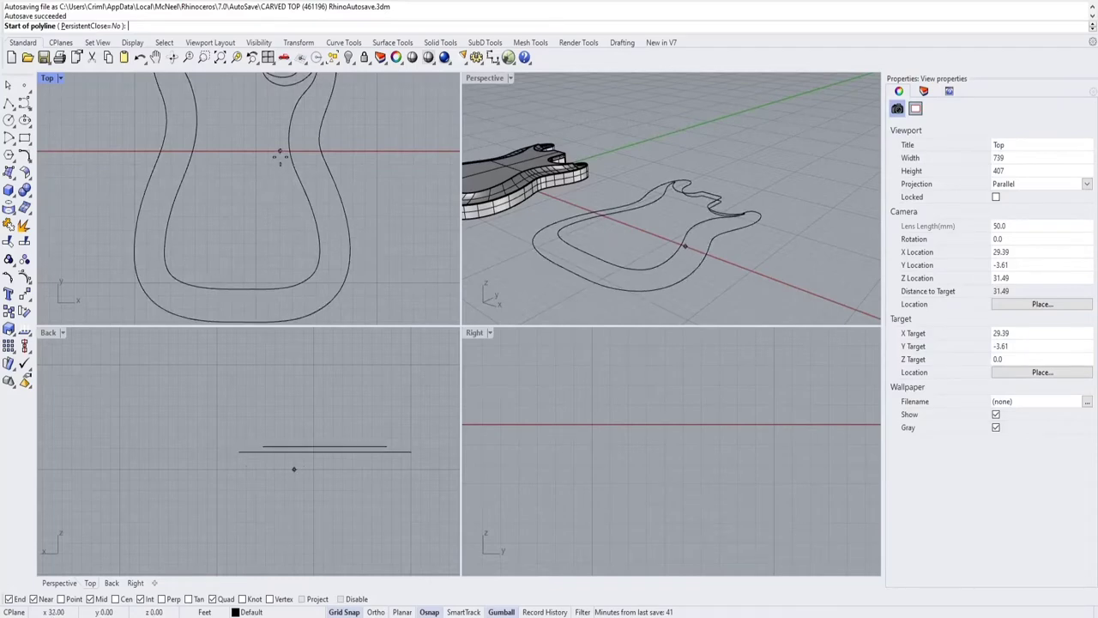
scroll(292, 266, "down", 2)
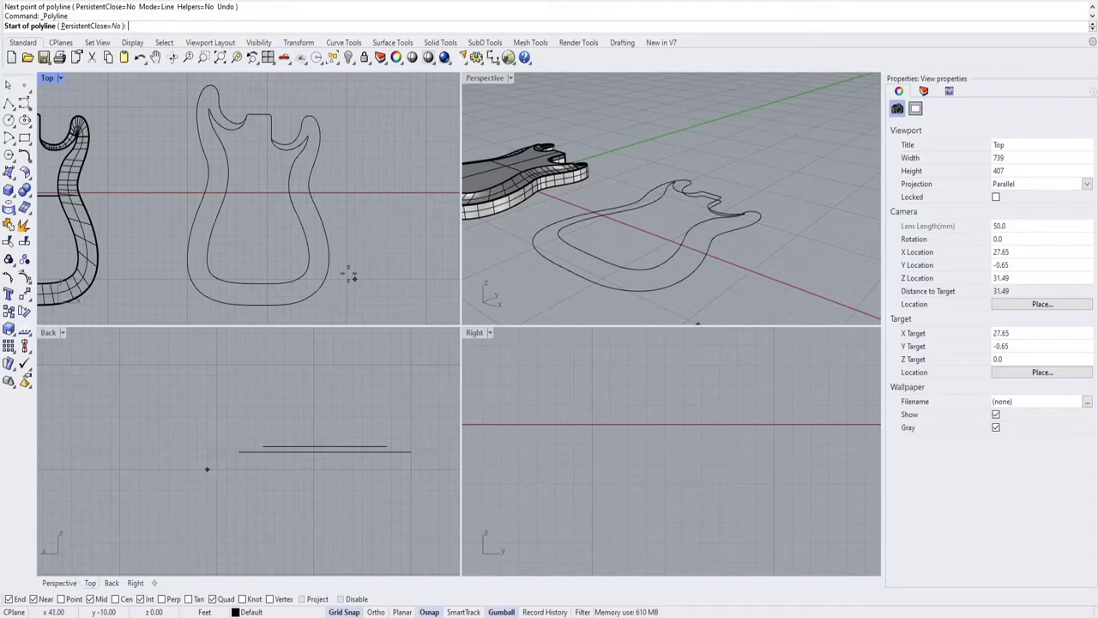
scroll(256, 286, "up", 3)
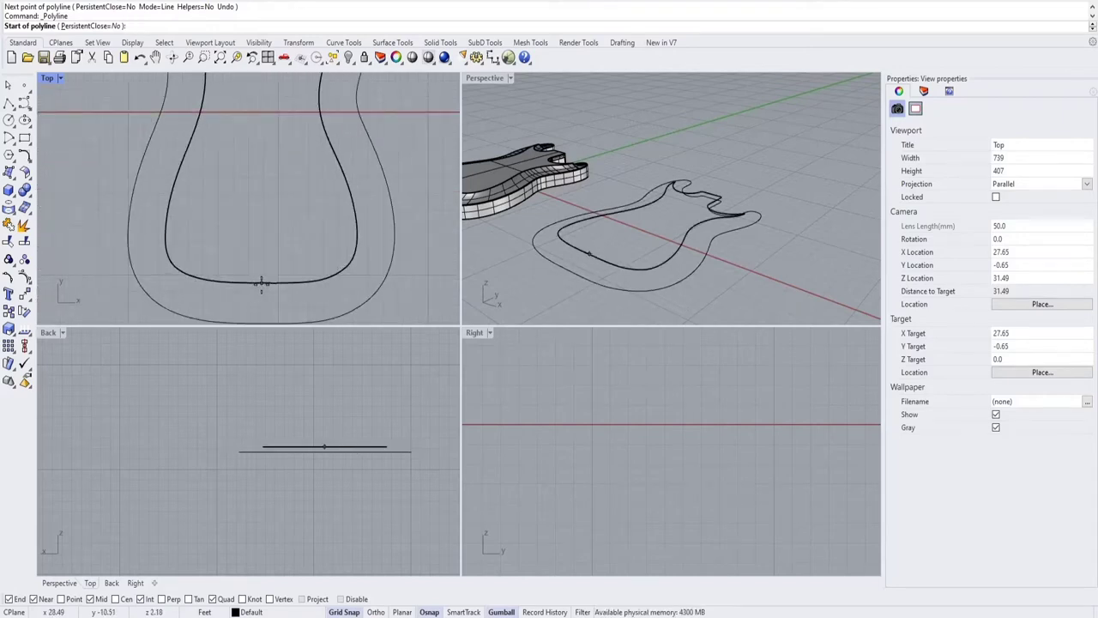
left_click(262, 283)
right_click_drag(267, 322, 267, 277)
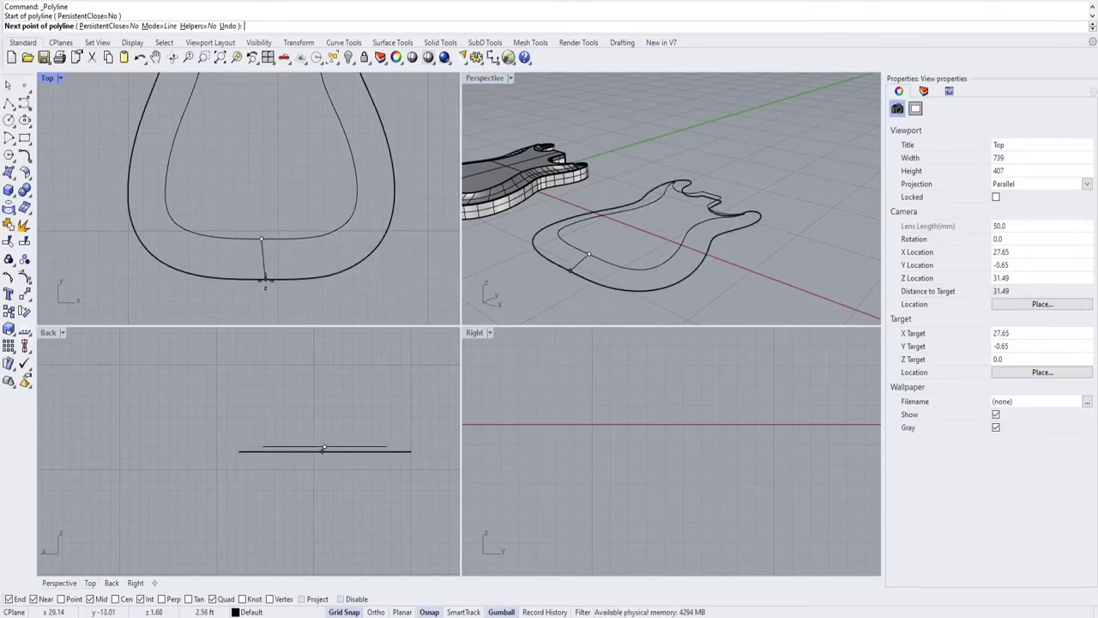
scroll(265, 279, "up", 5)
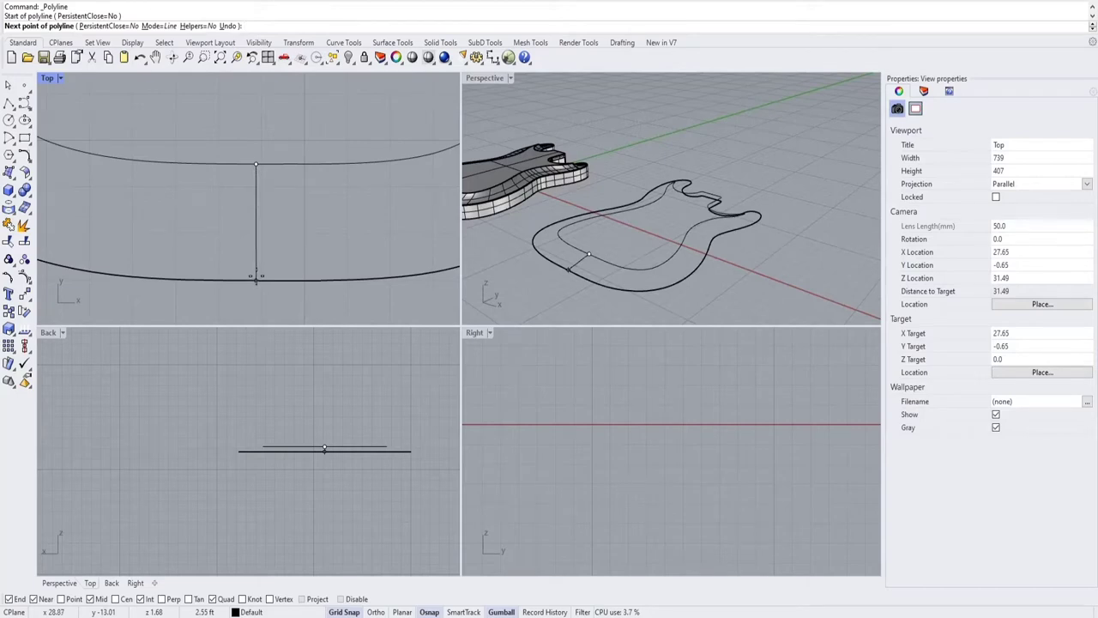
left_click(255, 278)
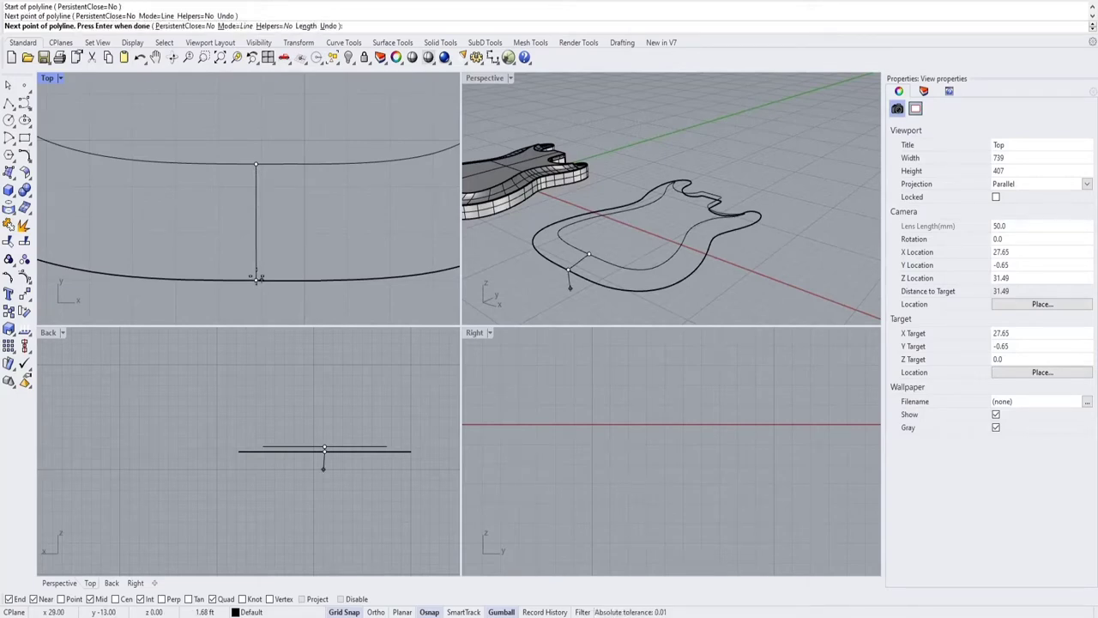
key("Return")
Examine the new connecting line's slope against the finished body's bevel at a low angle in the Perspective view.
scroll(262, 275, "down", 4)
scroll(580, 261, "up", 3)
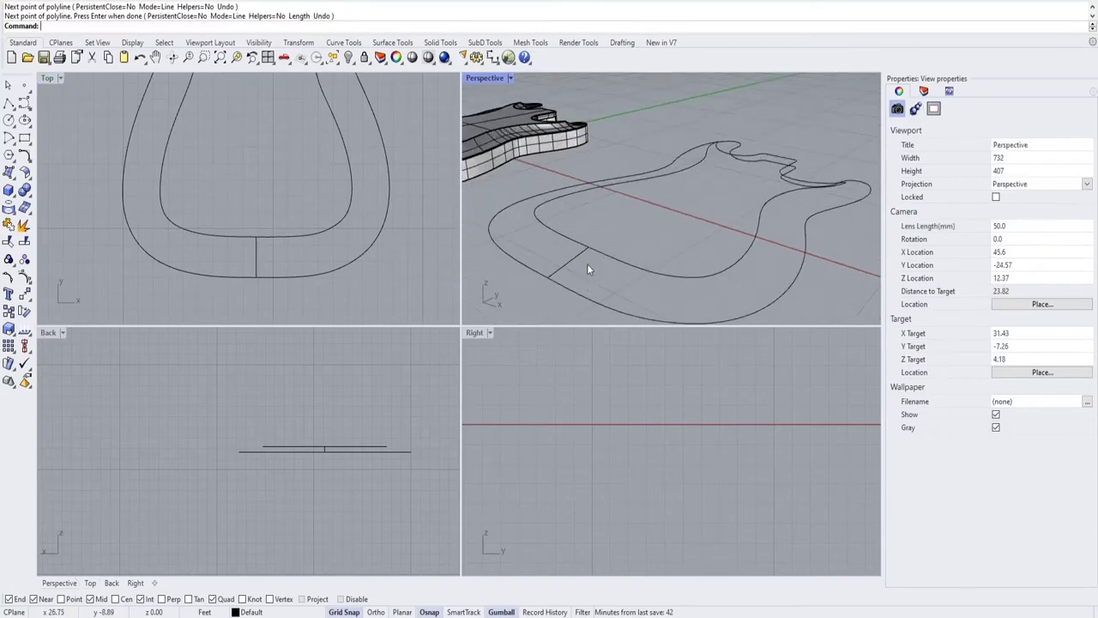
right_click_drag(588, 264, 539, 230)
scroll(568, 247, "up", 7)
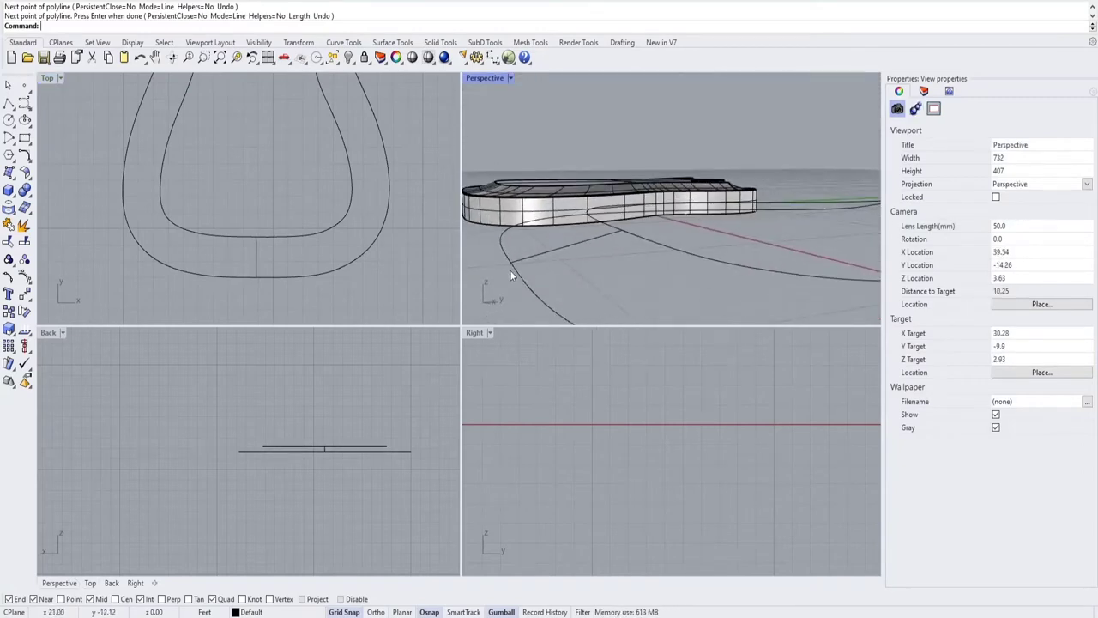
right_click_drag(506, 208, 586, 246, "shift")
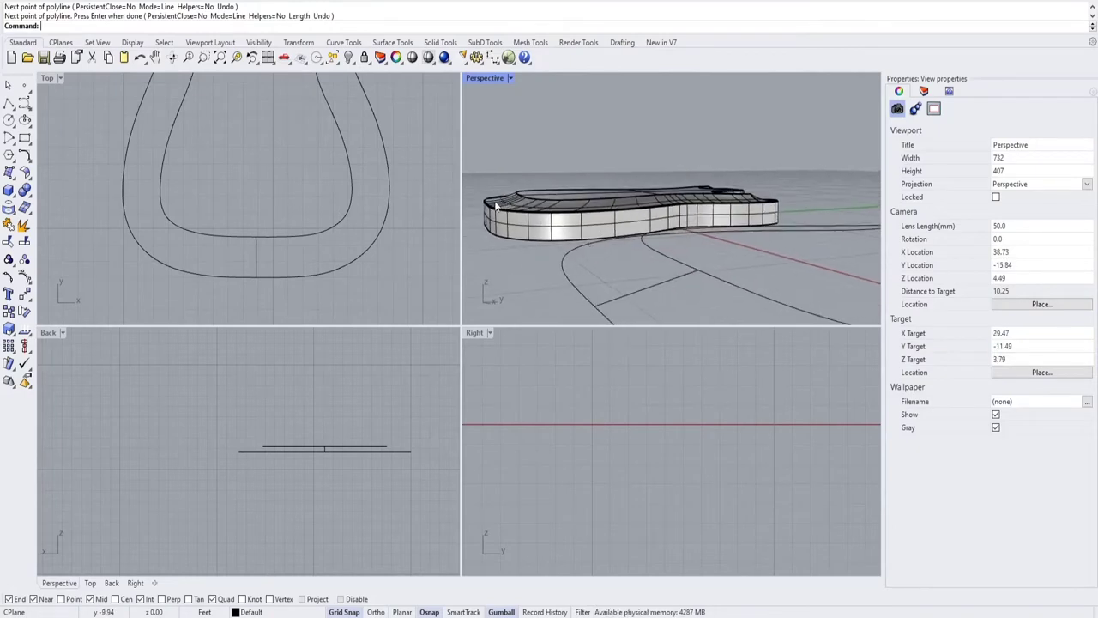
scroll(629, 254, "down", 3)
scroll(629, 254, "down", 3)
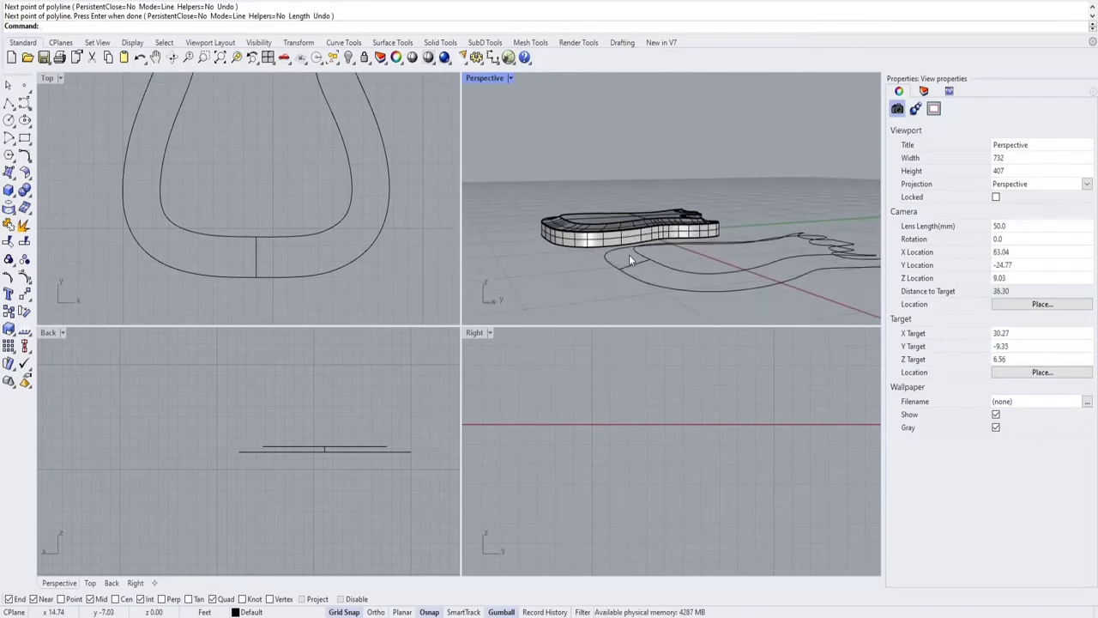
Draw two single-segment polylines joining the inner outline to the outer outline, one at each rounded corner of the body's tail end.
left_click(9, 102)
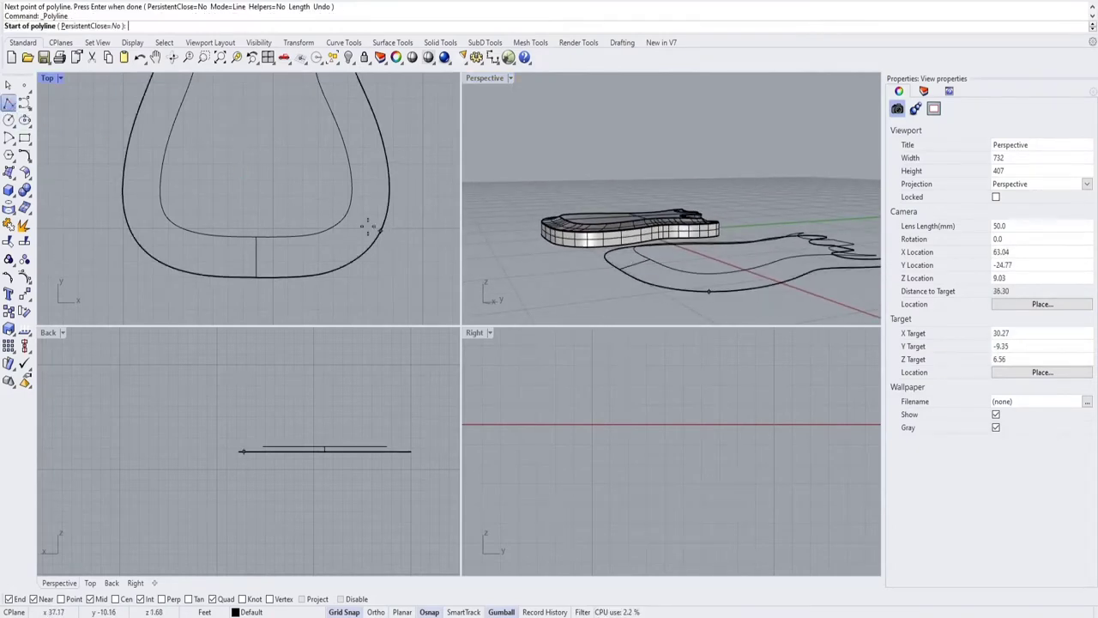
left_click(343, 219)
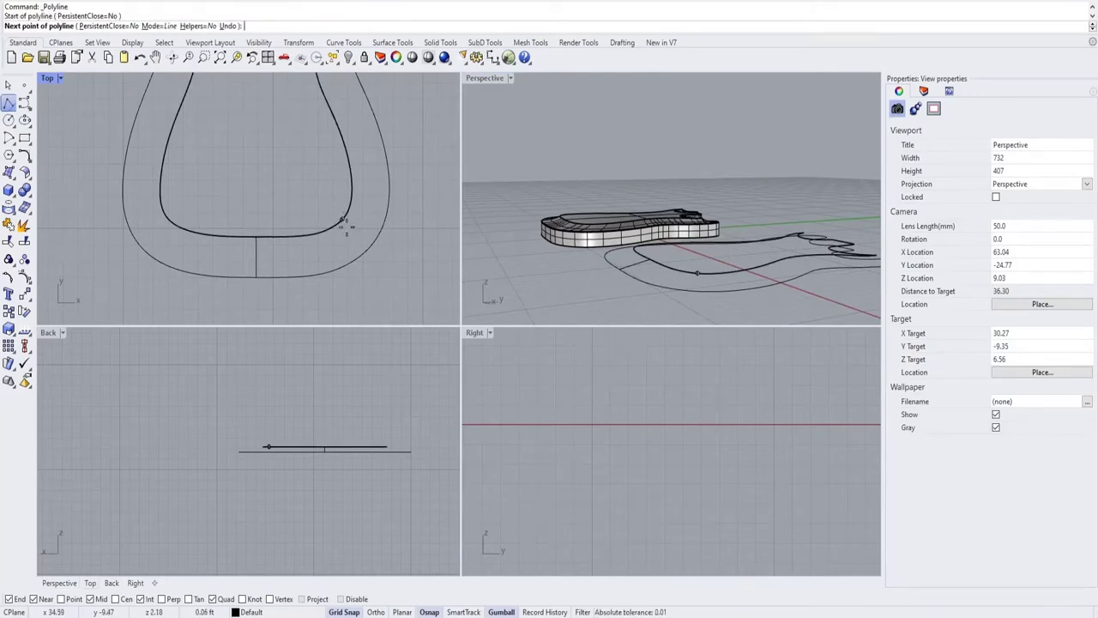
left_click(369, 244)
key("Return")
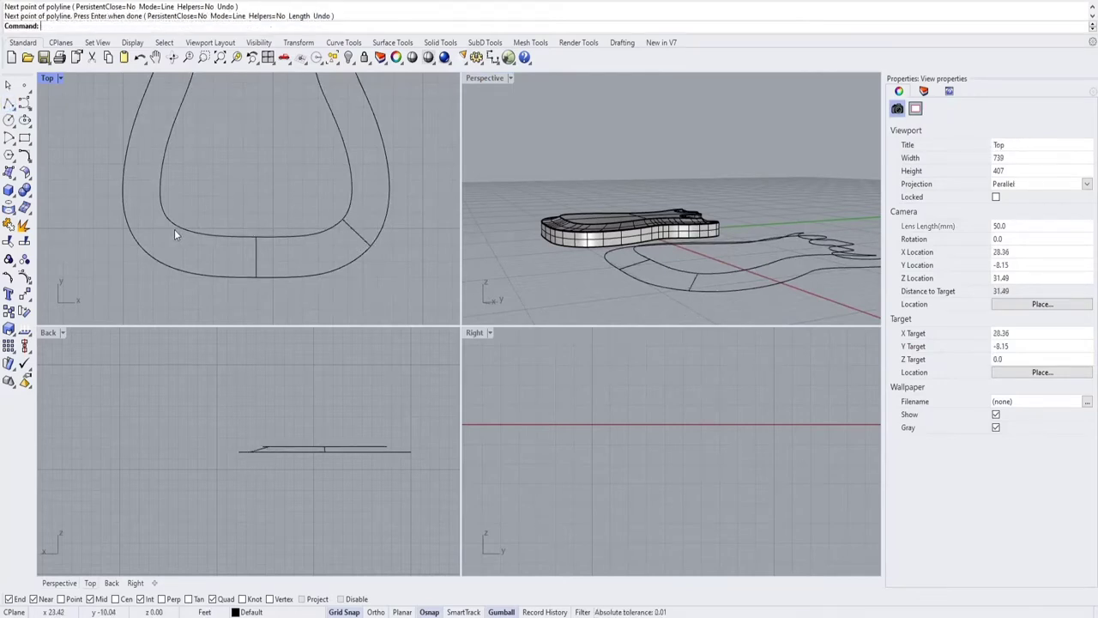
key("Return")
left_click(166, 217)
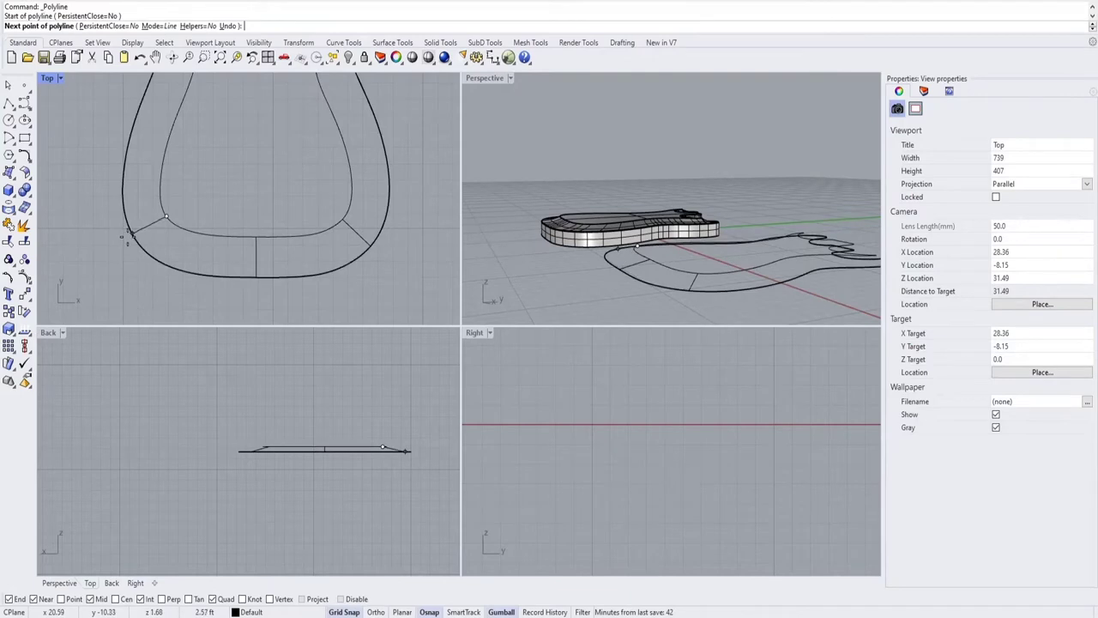
left_click(131, 234)
key("Return")
right_click_drag(298, 151, 255, 278)
key("Return")
left_click(271, 179)
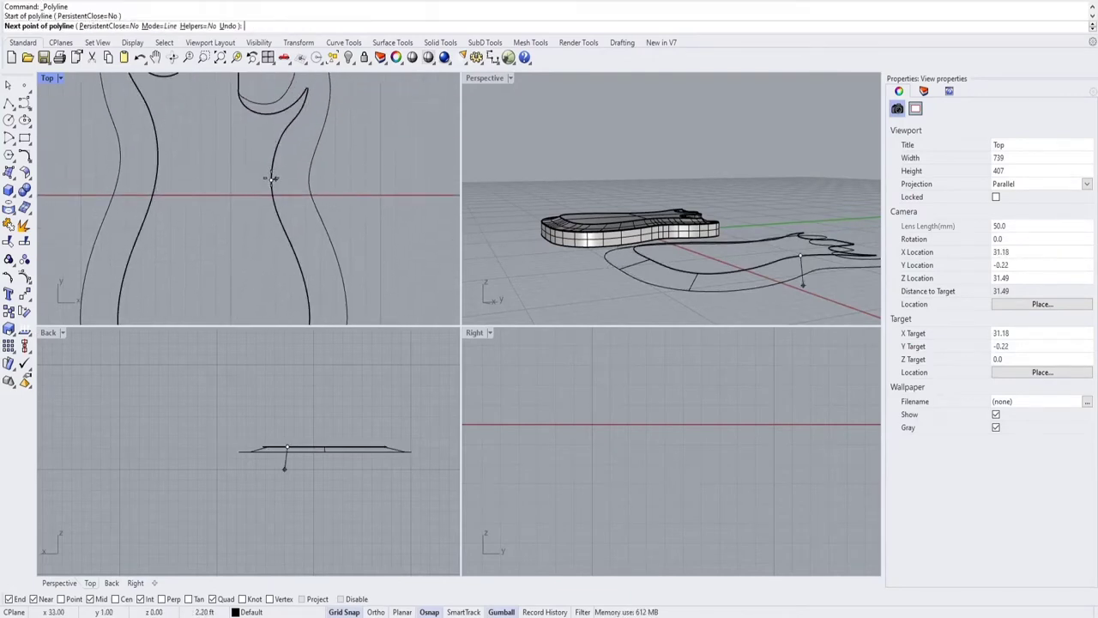
key("Return")
Draw a polyline about 2.55 ft long joining the inner and outer outlines across the waist on the shorter horn's side.
scroll(275, 176, "up", 2)
key("Return")
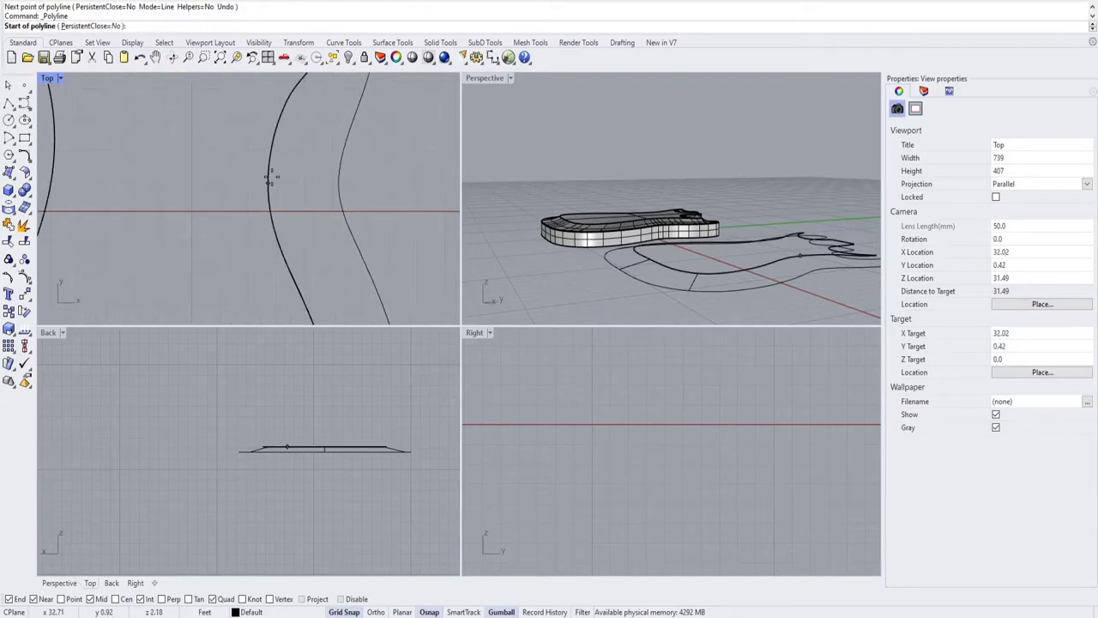
left_click(268, 182)
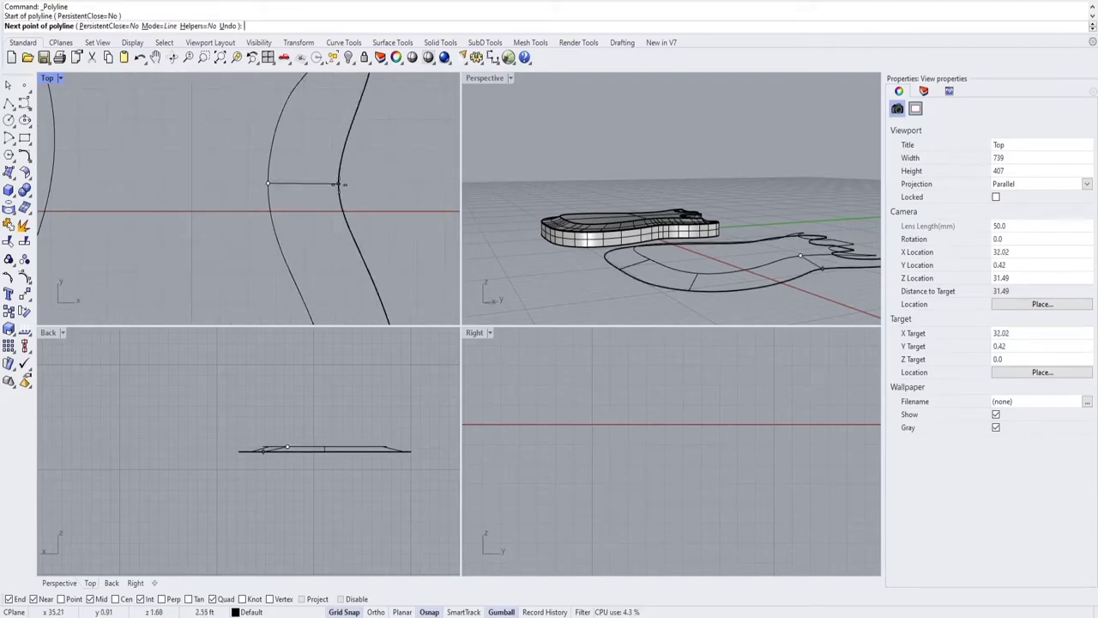
left_click(339, 183)
key("Return")
Draw a single-segment polyline joining the inner and outer outlines across the waist on the longer horn's side.
scroll(249, 179, "down", 4)
key("Return")
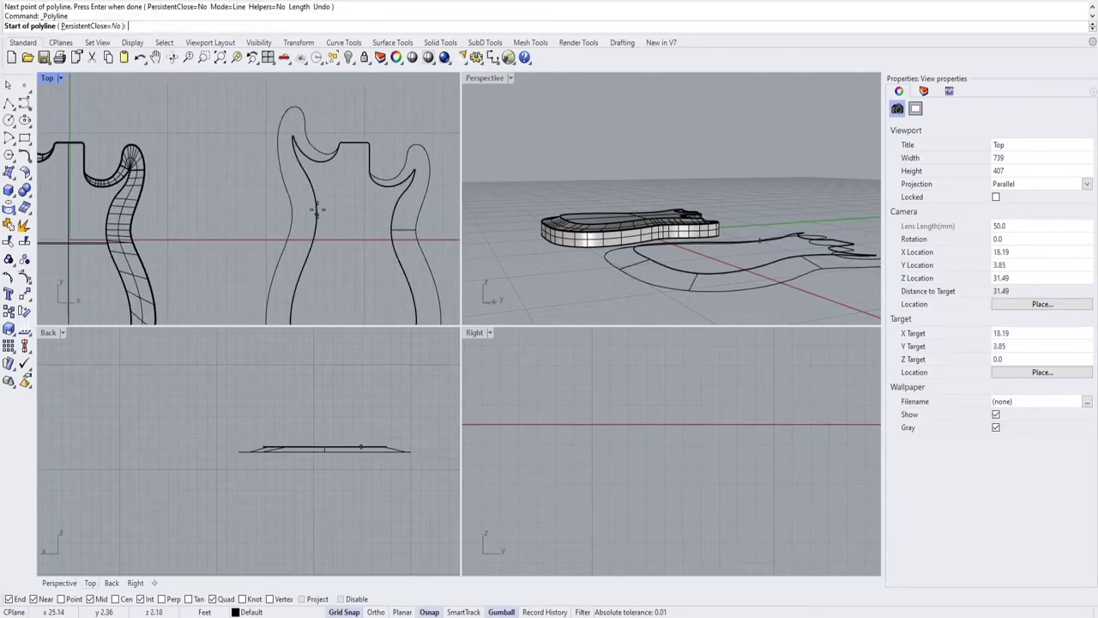
left_click(316, 214)
left_click(292, 213)
key("Return")
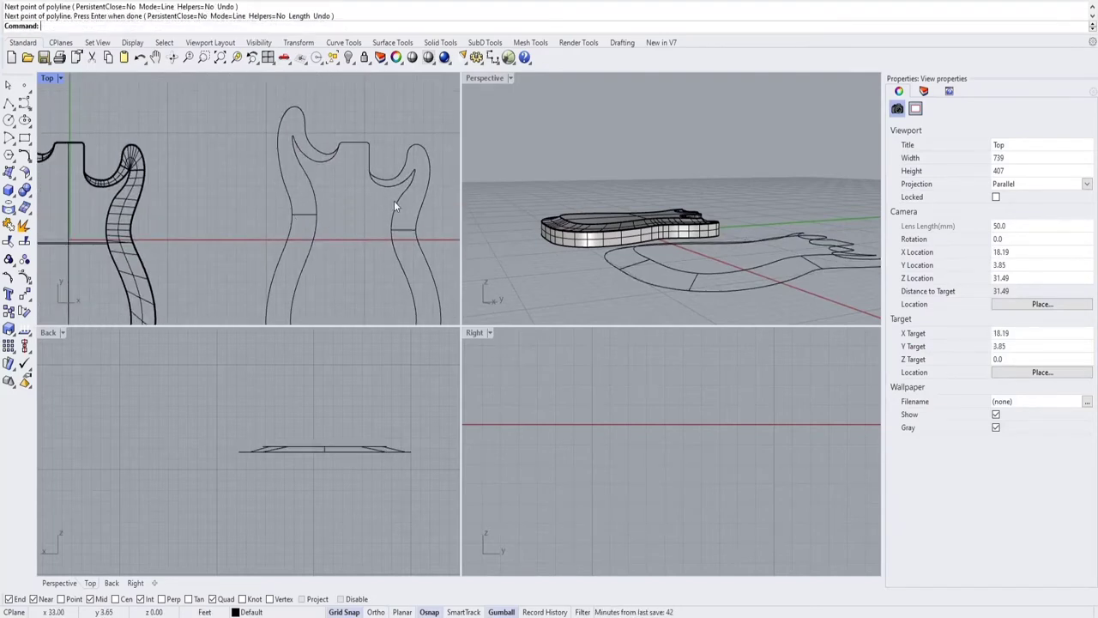
Draw a single-segment polyline from the inner outline's point in the shorter horn to the horn's outer side edge.
right_click_drag(394, 201, 277, 187)
scroll(233, 237, "down", 4)
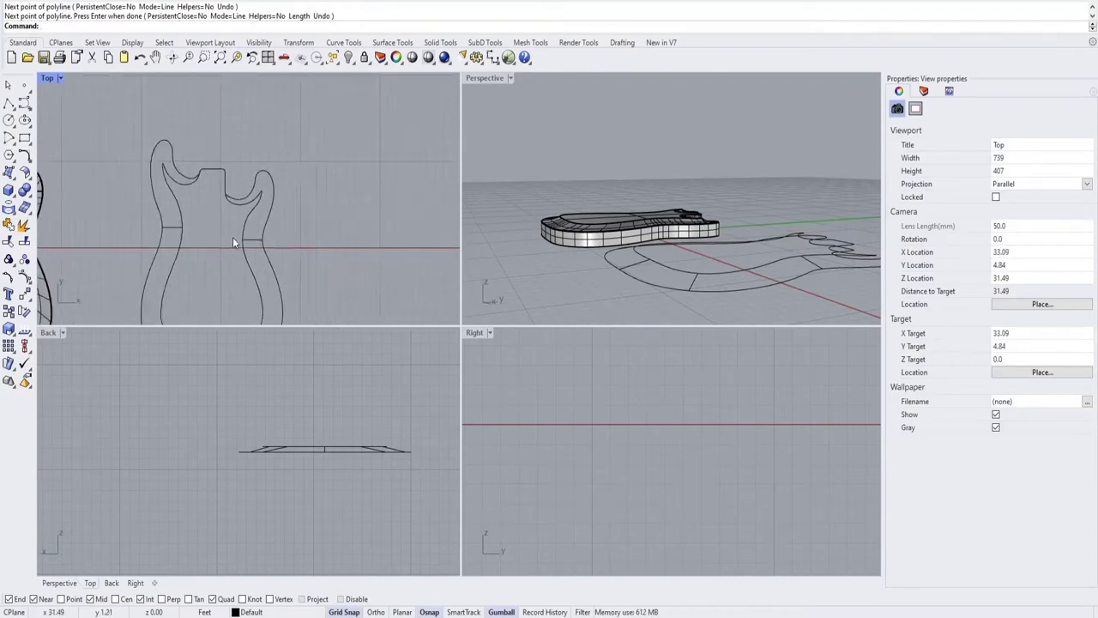
scroll(280, 272, "up", 3)
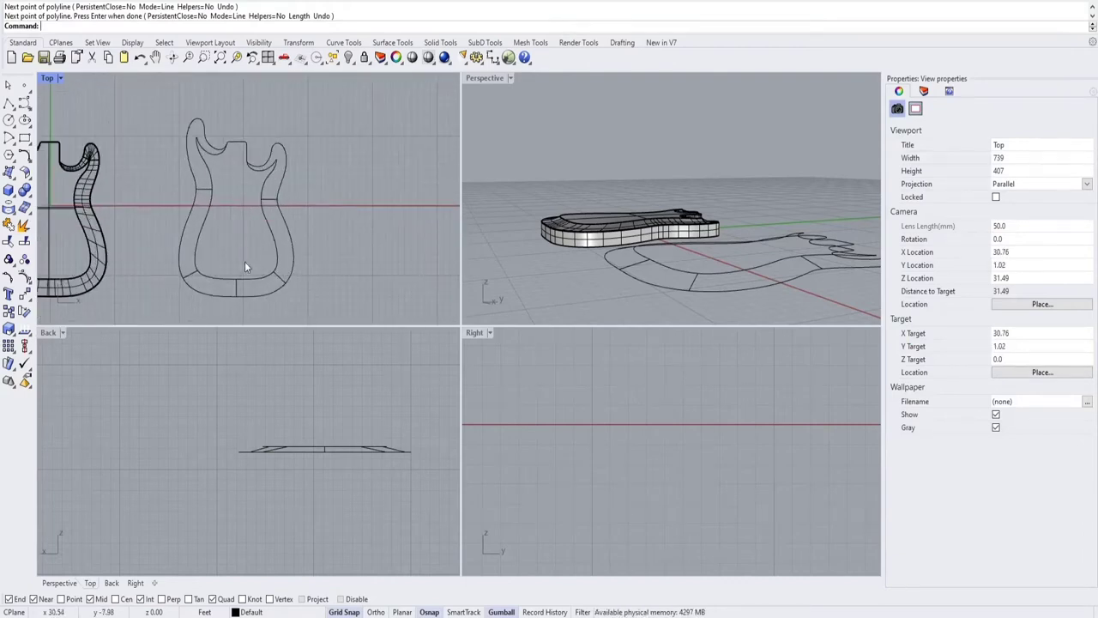
scroll(283, 171, "up", 3)
scroll(262, 218, "up", 2)
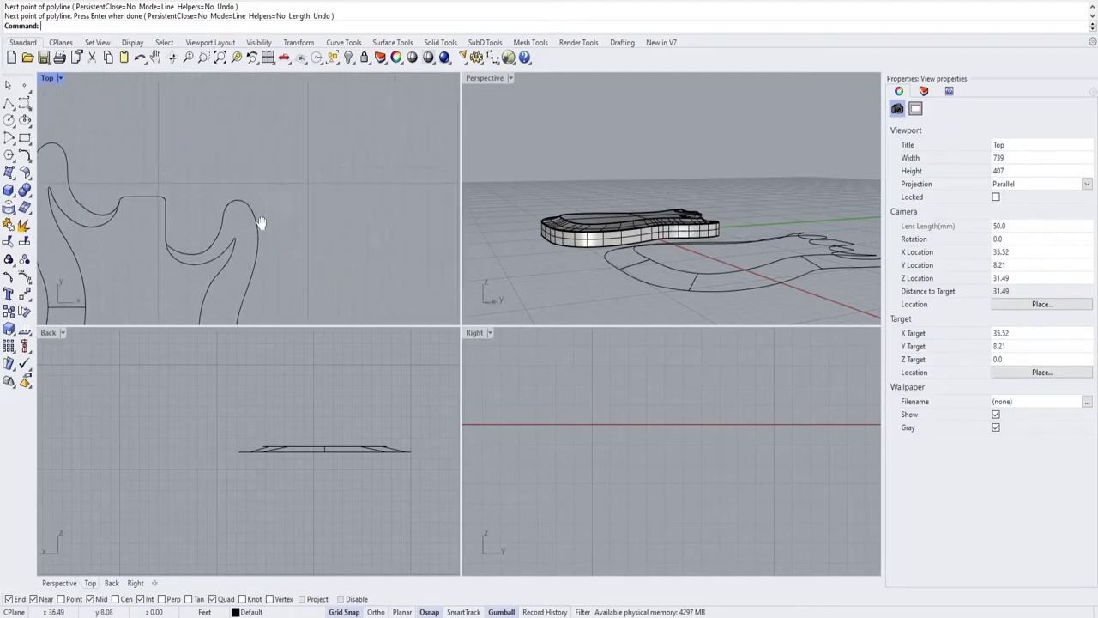
scroll(236, 246, "up", 3)
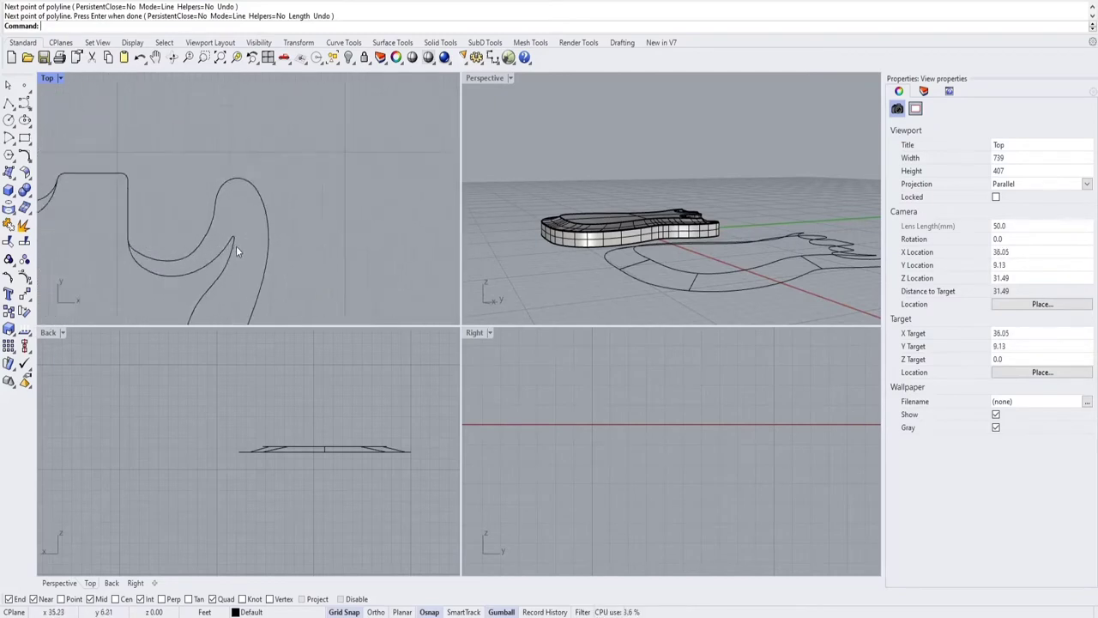
left_click(8, 102)
scroll(253, 227, "up", 1)
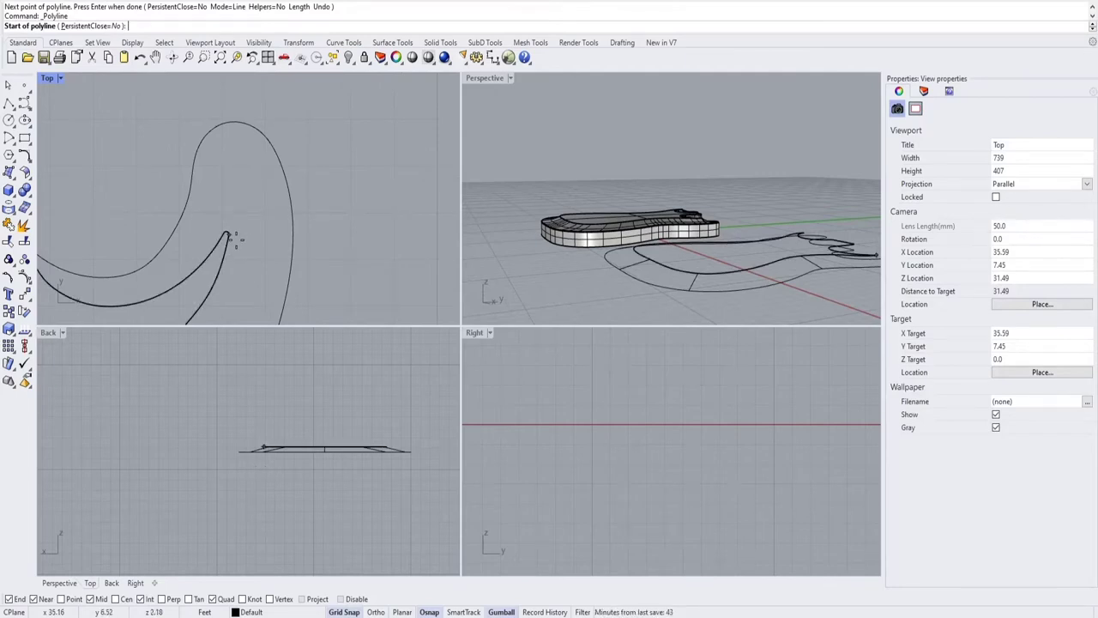
left_click(228, 235)
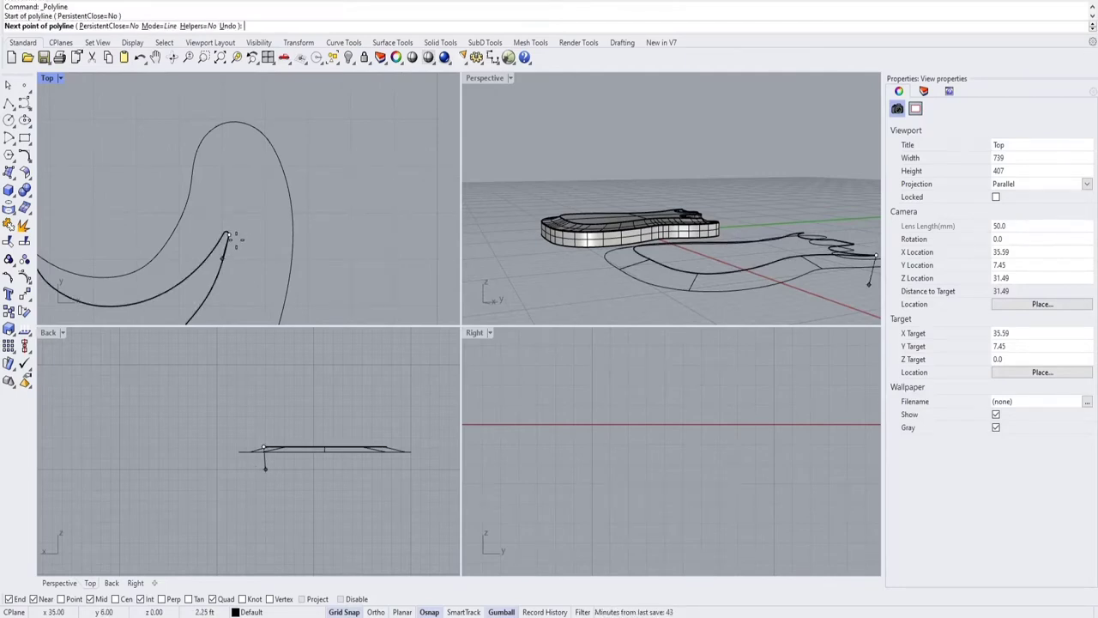
left_click(294, 233)
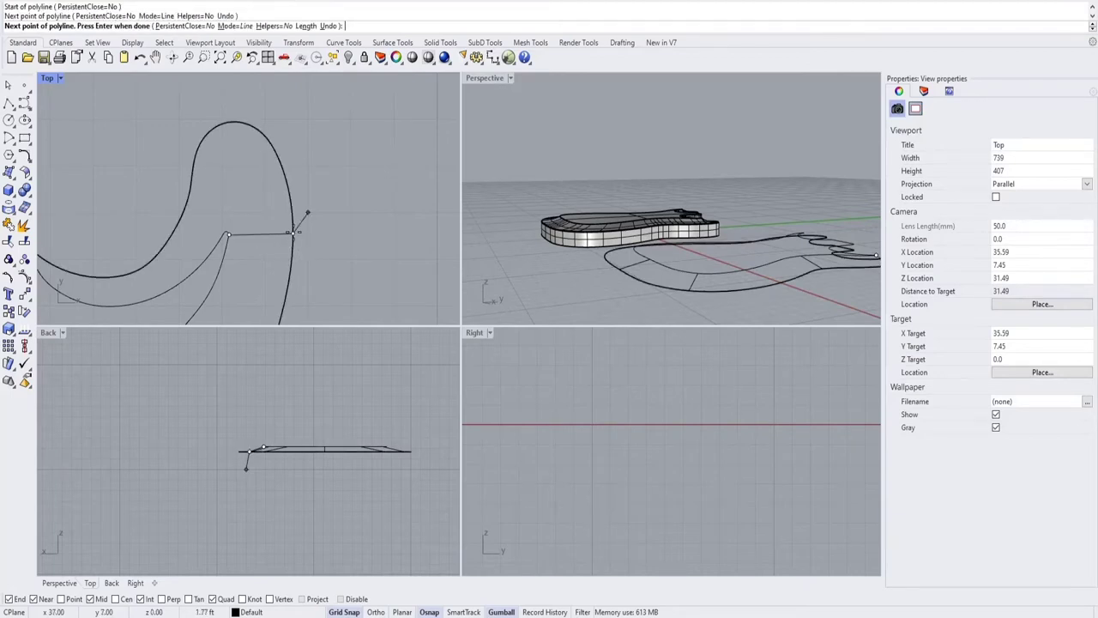
key("Return")
Draw a polyline about 1.16 ft long from the inner outline's point in the shorter horn to the outline's cutaway side.
key("Return")
left_click(224, 234)
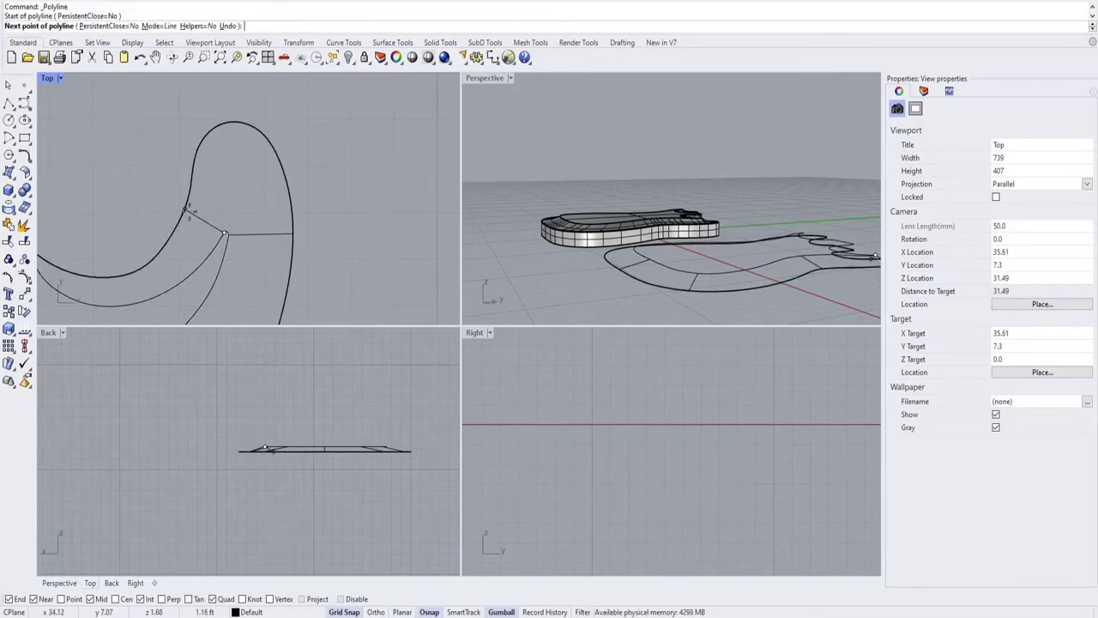
scroll(185, 210, "up", 3)
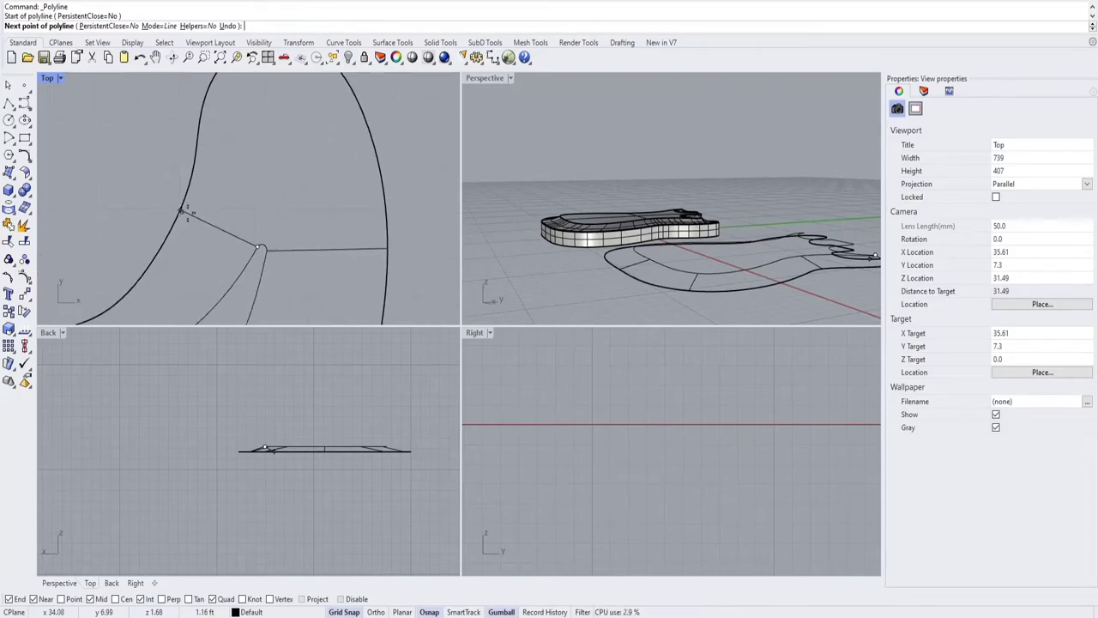
left_click(183, 209)
key("Return")
Draw a polyline about 2.40 ft long from the inner outline's point up to the shorter horn's rounded tip.
key("Return")
left_click(257, 210)
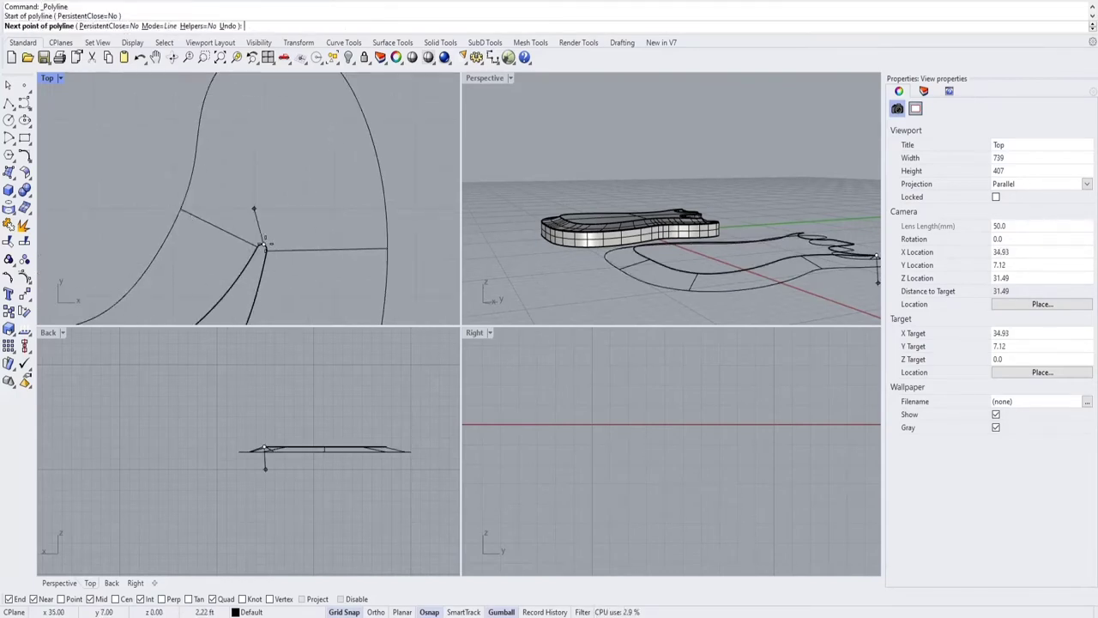
scroll(265, 244, "down", 3)
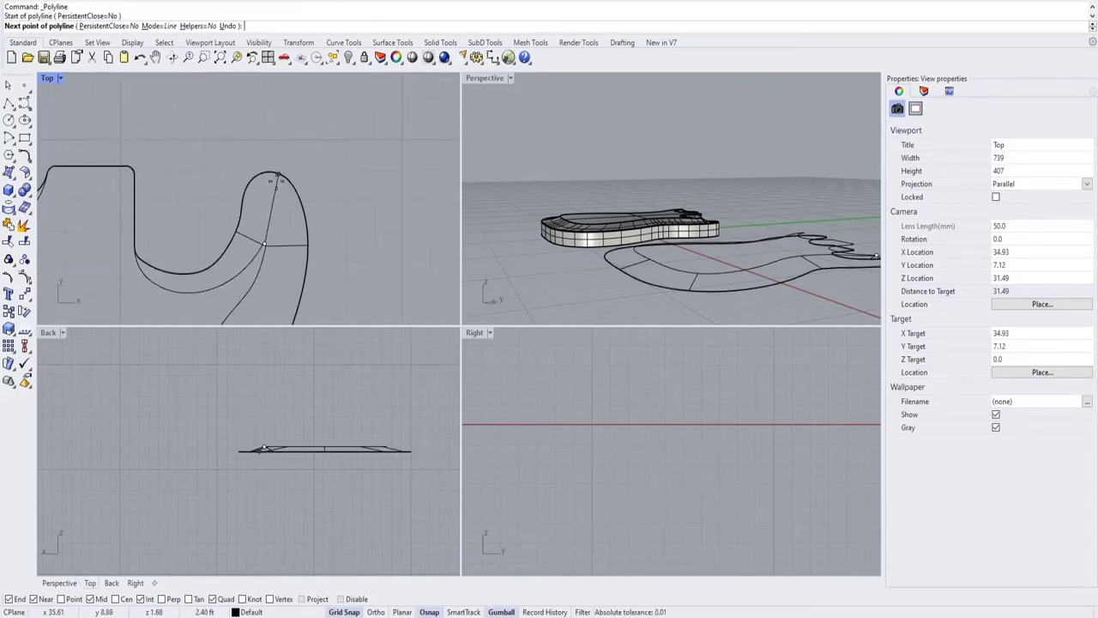
left_click(276, 175)
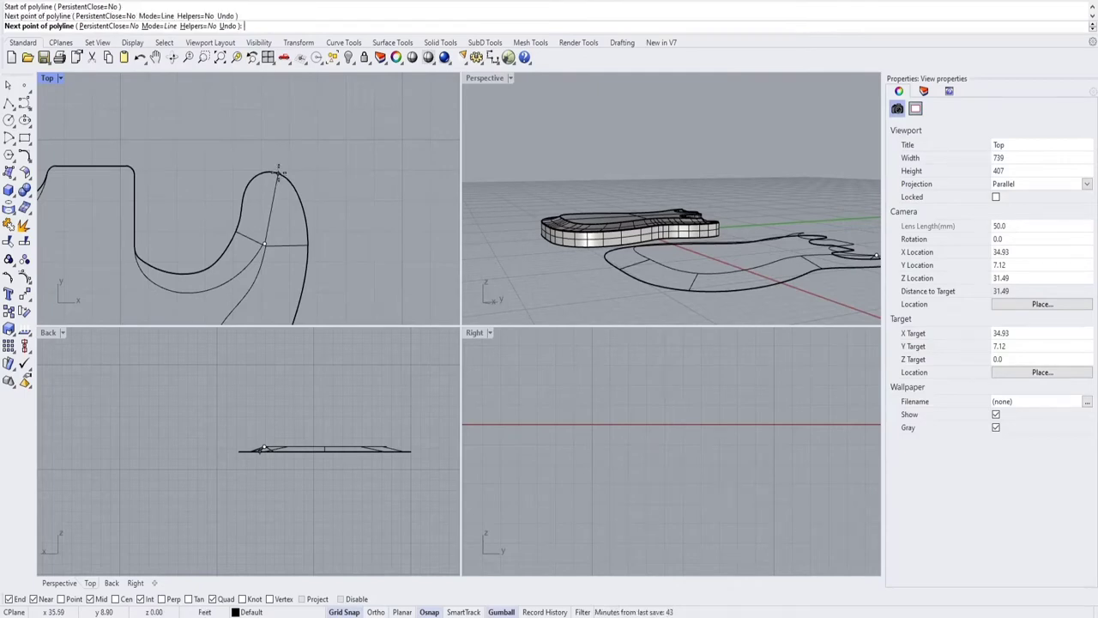
key("Return")
Draw a polyline about 1.37 ft long from the inner outline's point in the longer horn to the outline's cutaway side.
scroll(291, 244, "up", 5)
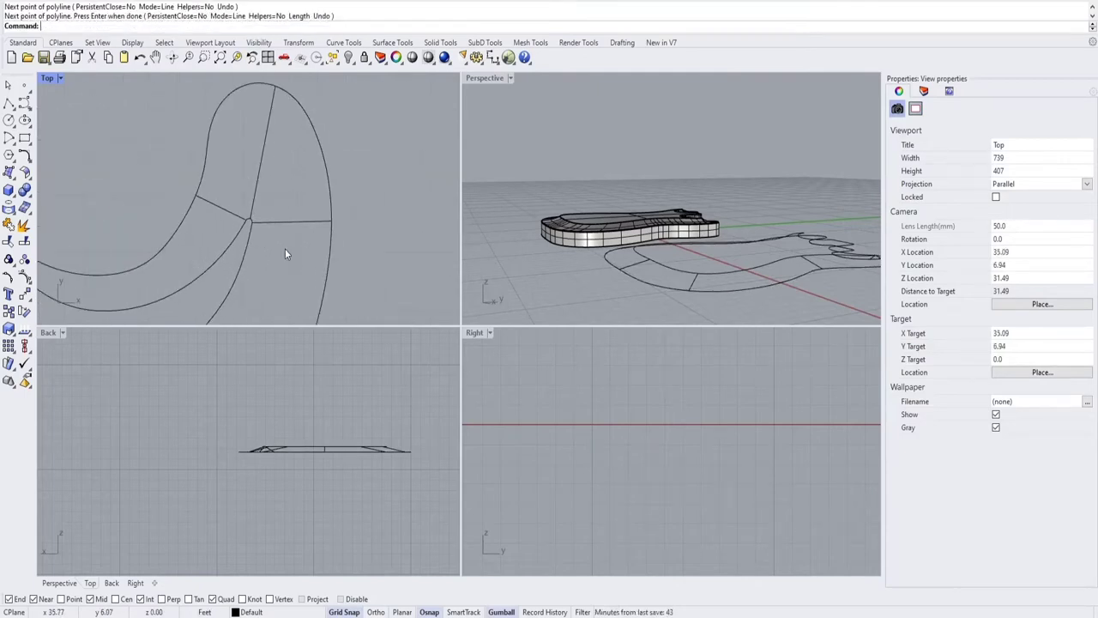
scroll(278, 226, "down", 7)
right_click_drag(140, 207, 372, 280)
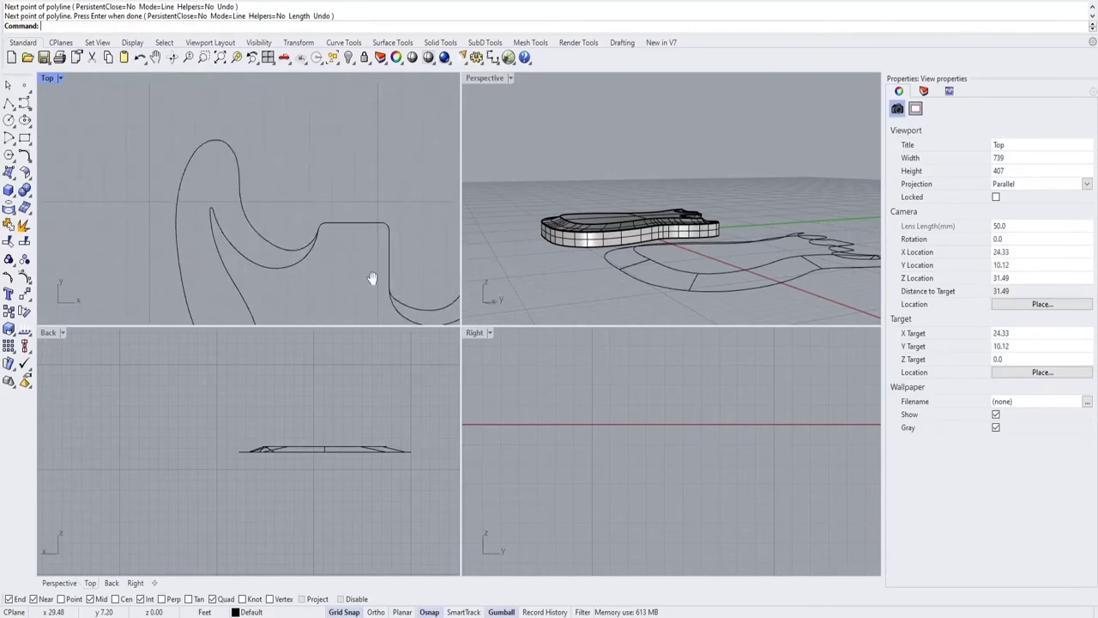
right_click(208, 200)
scroll(208, 202, "up", 5)
left_click(217, 209)
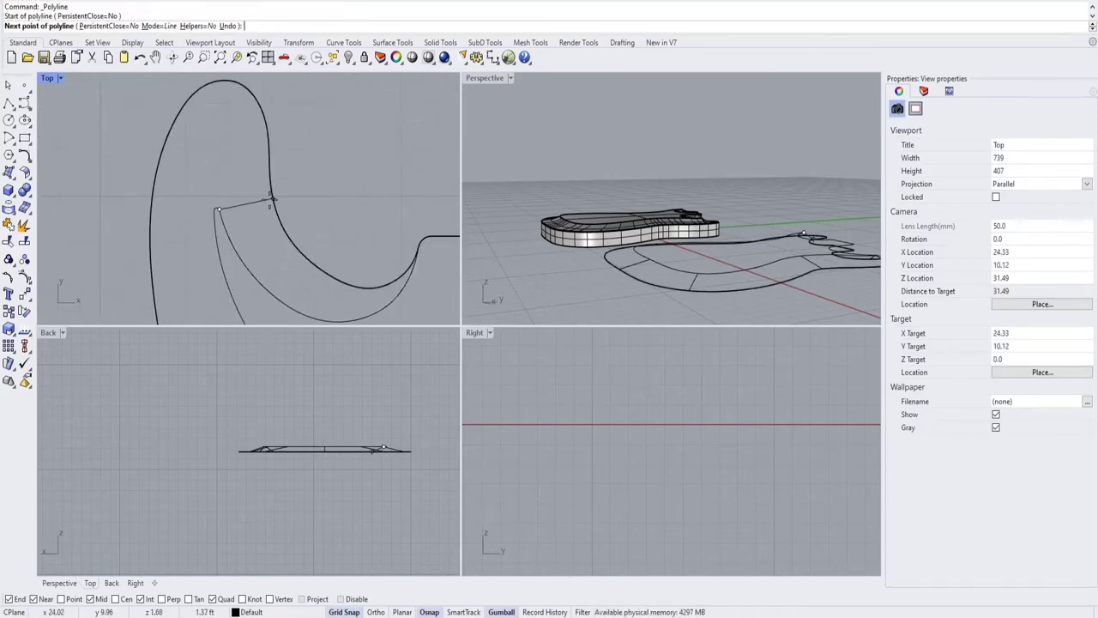
left_click(272, 199)
right_click(239, 205)
Draw a single-segment polyline from the inner outline's point in the longer horn to the horn's outer side edge.
right_click(232, 207)
left_click(215, 209)
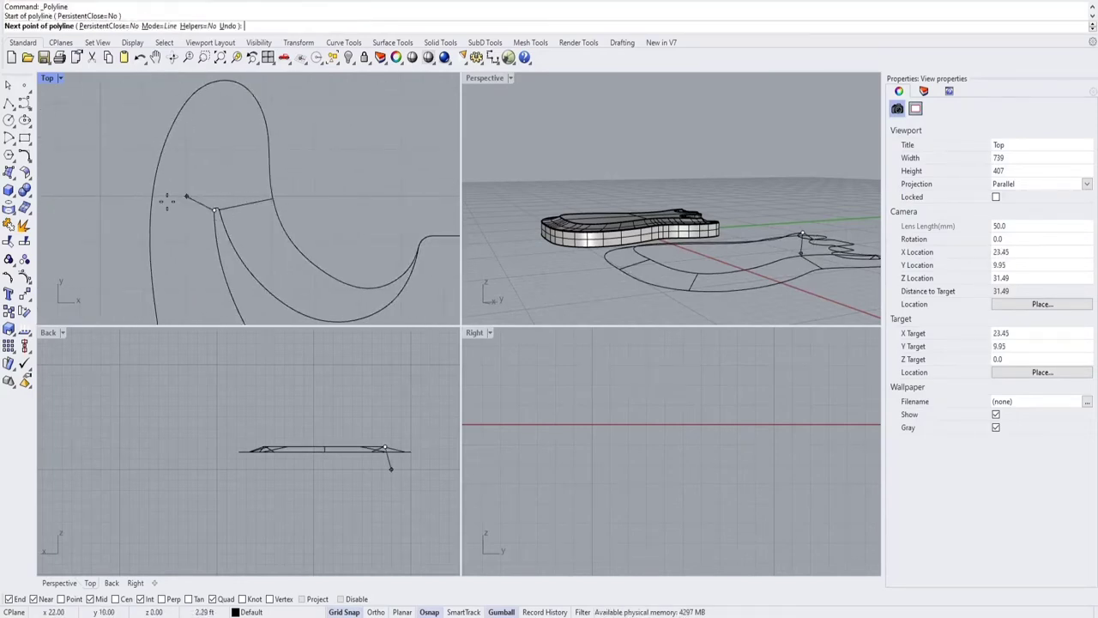
left_click(151, 202)
key("Return")
Try a connecting line about 2.75 ft long from the inner outline's point to the longer horn's tip, and delete it.
key("Return")
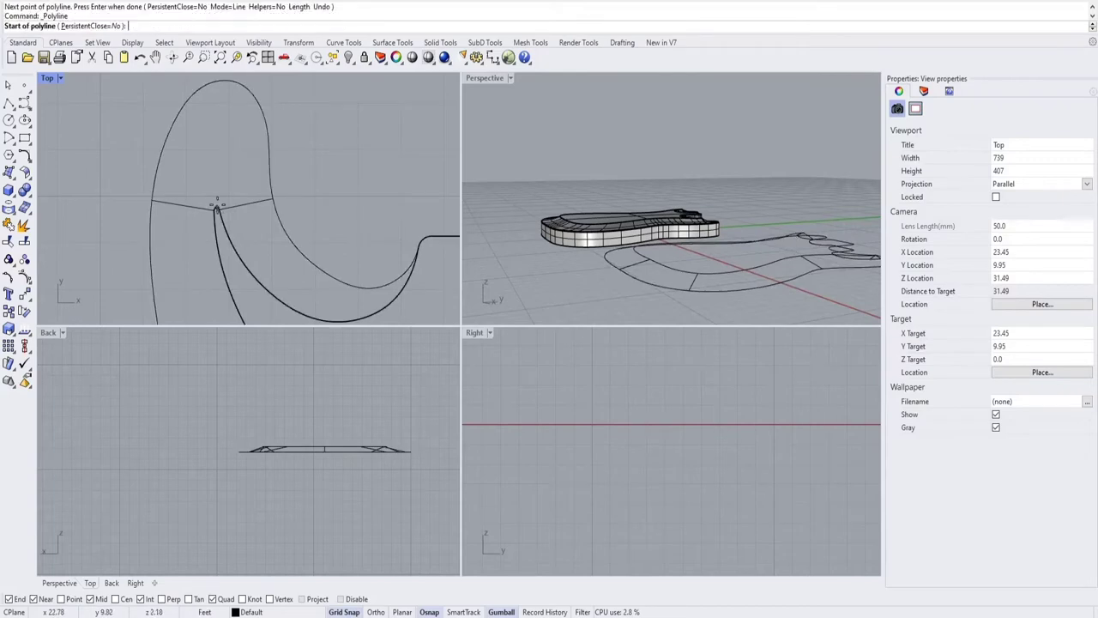
left_click(216, 208)
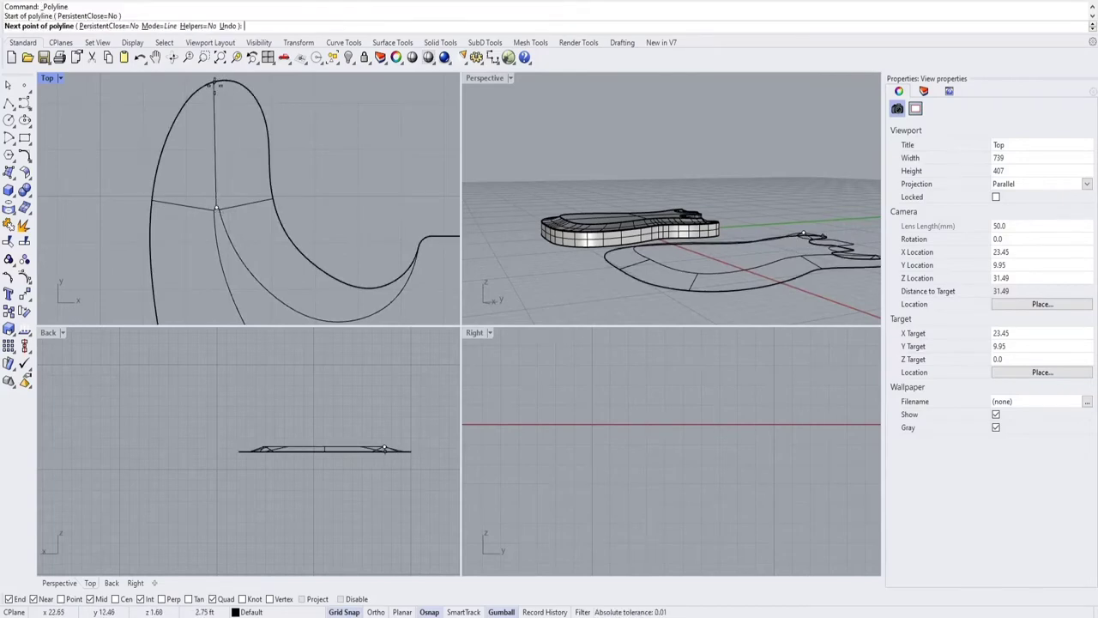
left_click(216, 83)
key("Return")
scroll(249, 151, "down", 3)
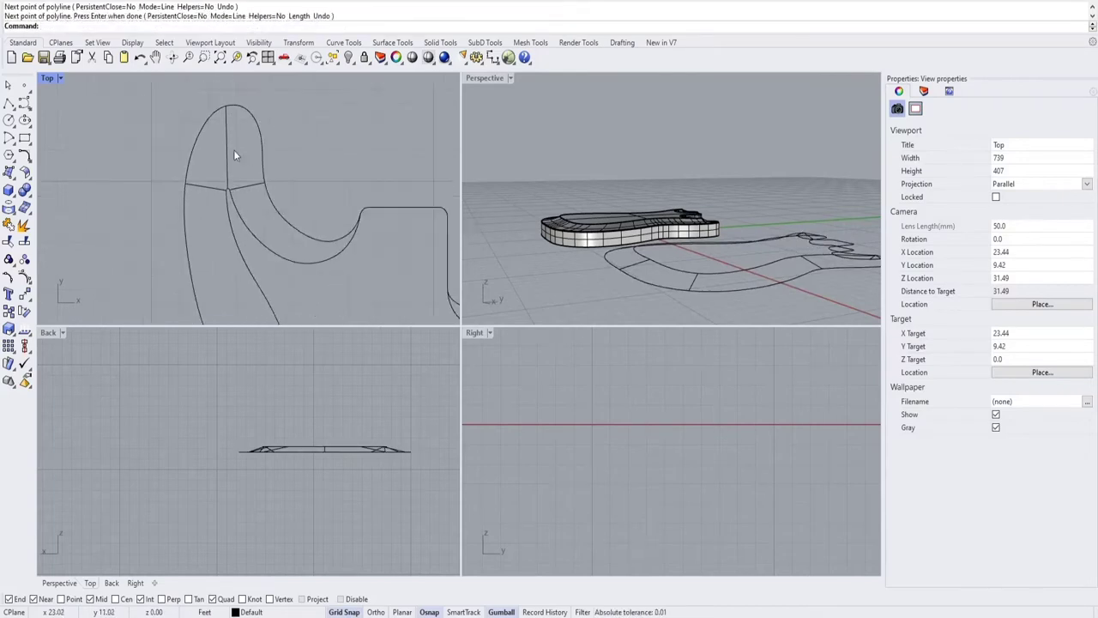
left_click(228, 145)
key("Delete")
Draw a single-segment polyline from the inner outline's point up to the longer horn's rounded tip.
key("Return")
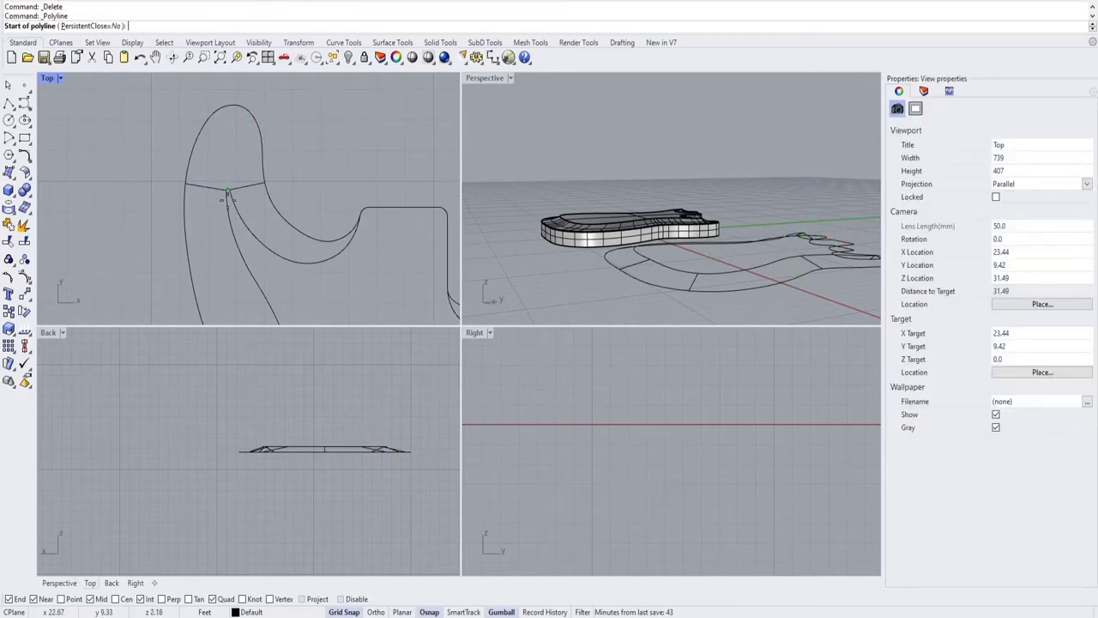
scroll(227, 187, "up", 3)
left_click(228, 187)
scroll(226, 155, "down", 2)
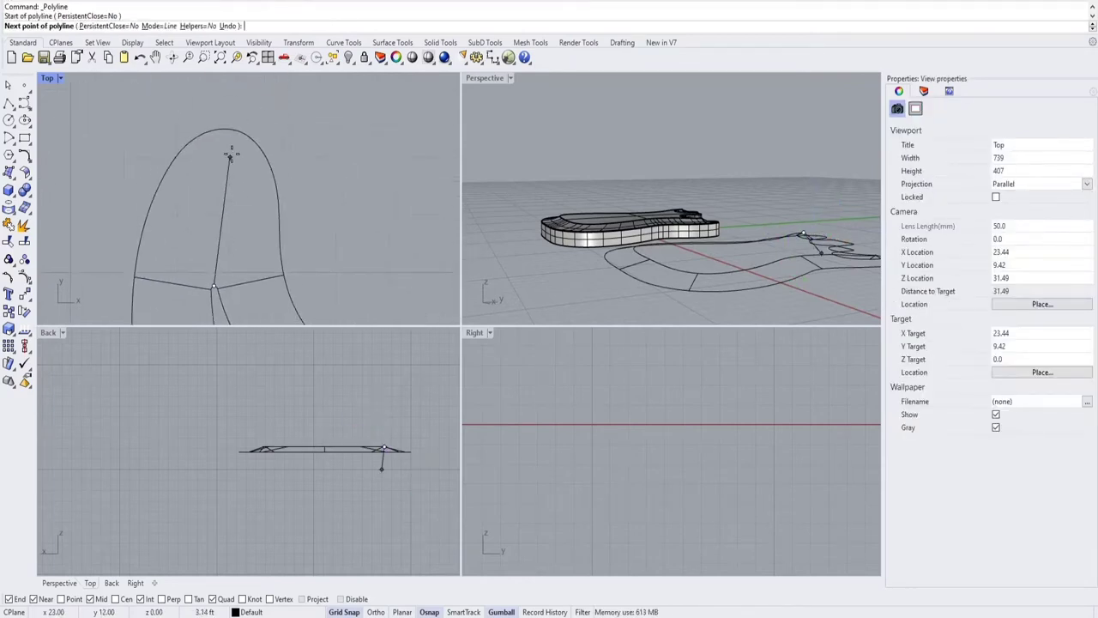
scroll(232, 144, "down", 3)
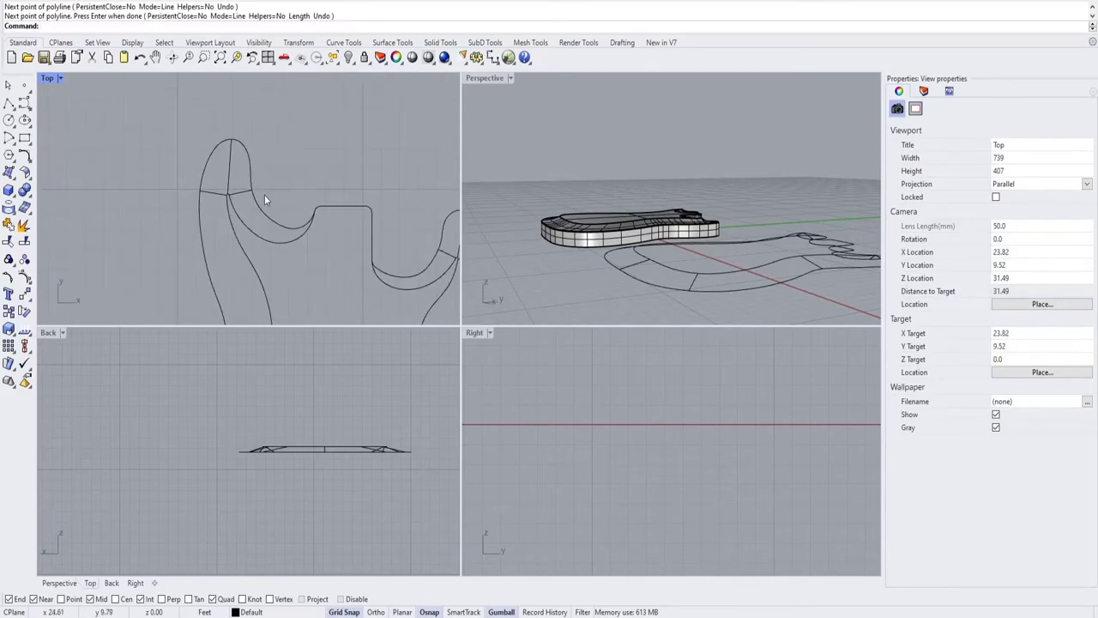
Draw a polyline about 0.80 ft long joining the inner and outer outlines at the lowest part of the shorter horn's cutaway.
scroll(261, 193, "up", 6)
key("Return")
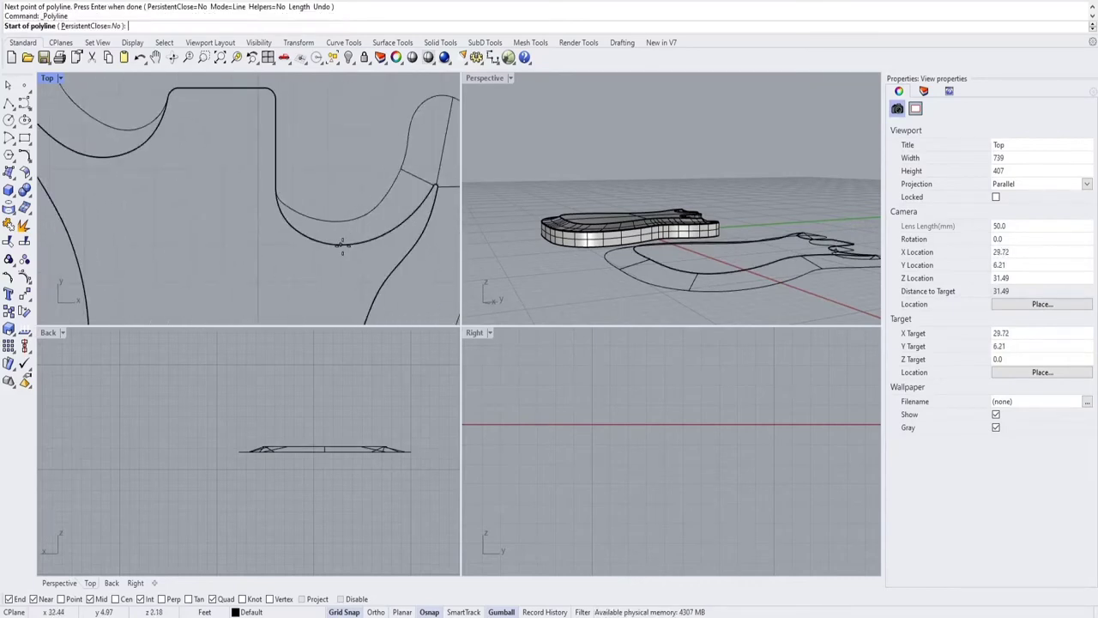
left_click(341, 244)
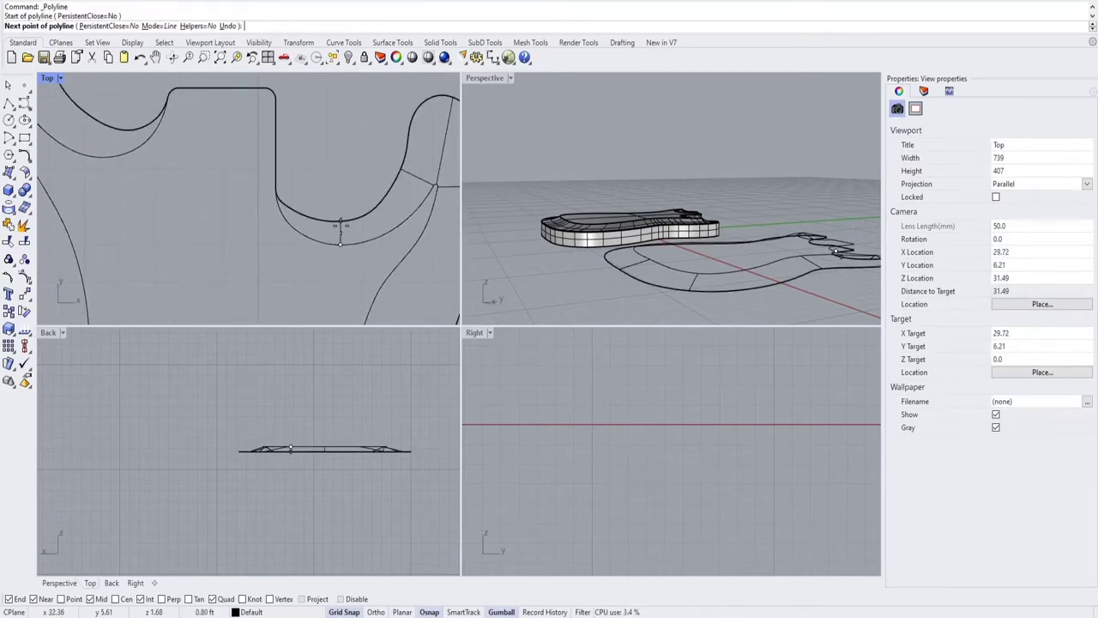
left_click(340, 221)
key("Return")
Draw a polyline about 1.1 ft long joining the inner and outer outlines in the curve of the longer horn's cutaway.
right_click_drag(174, 175, 291, 210)
key("Return")
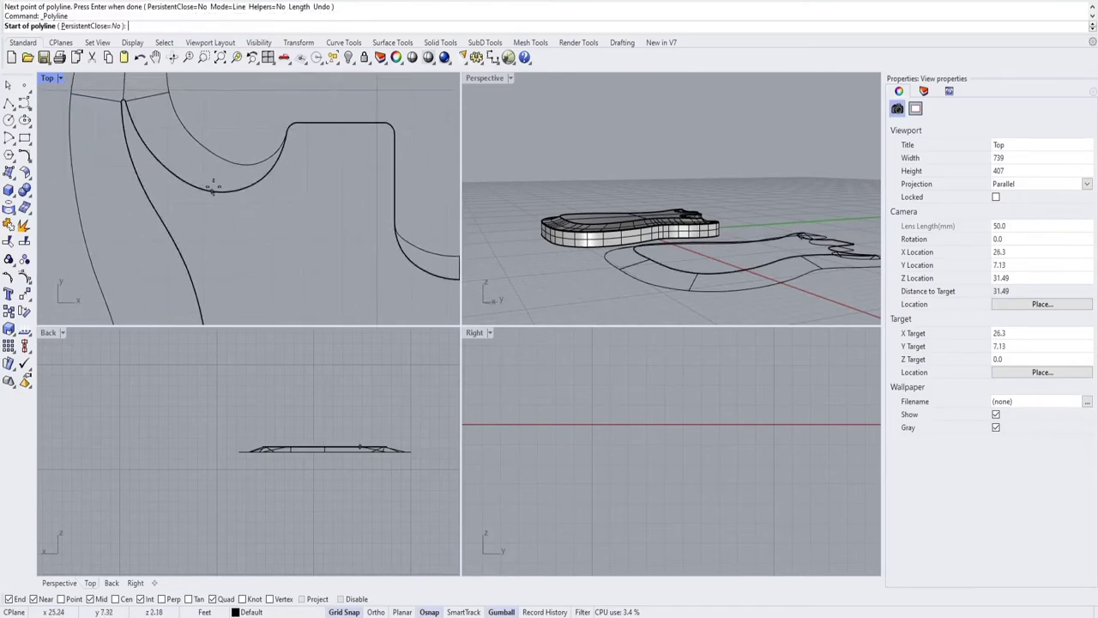
left_click(204, 188)
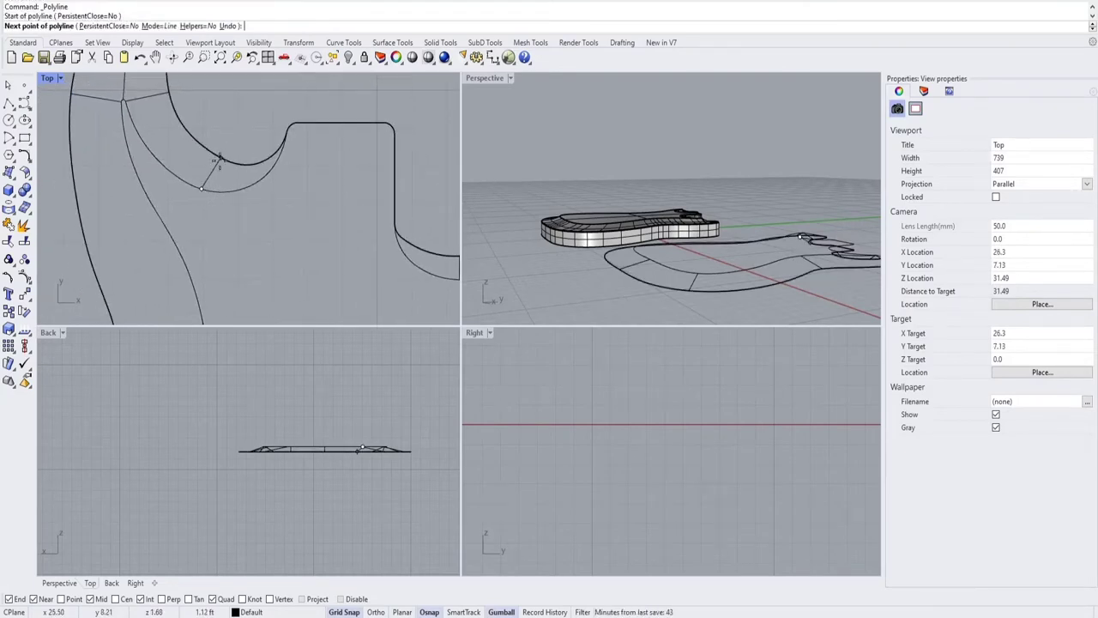
left_click(217, 159)
key("Return")
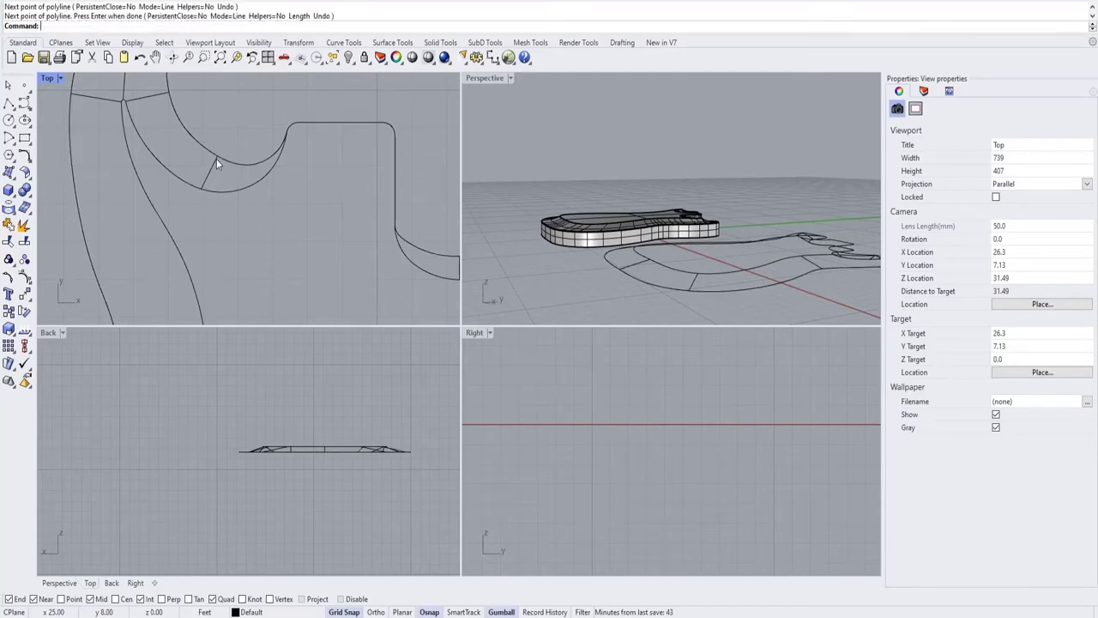
Examine the connecting lines around the whole body from several angles in the Perspective view.
scroll(216, 159, "down", 5)
scroll(279, 193, "down", 5)
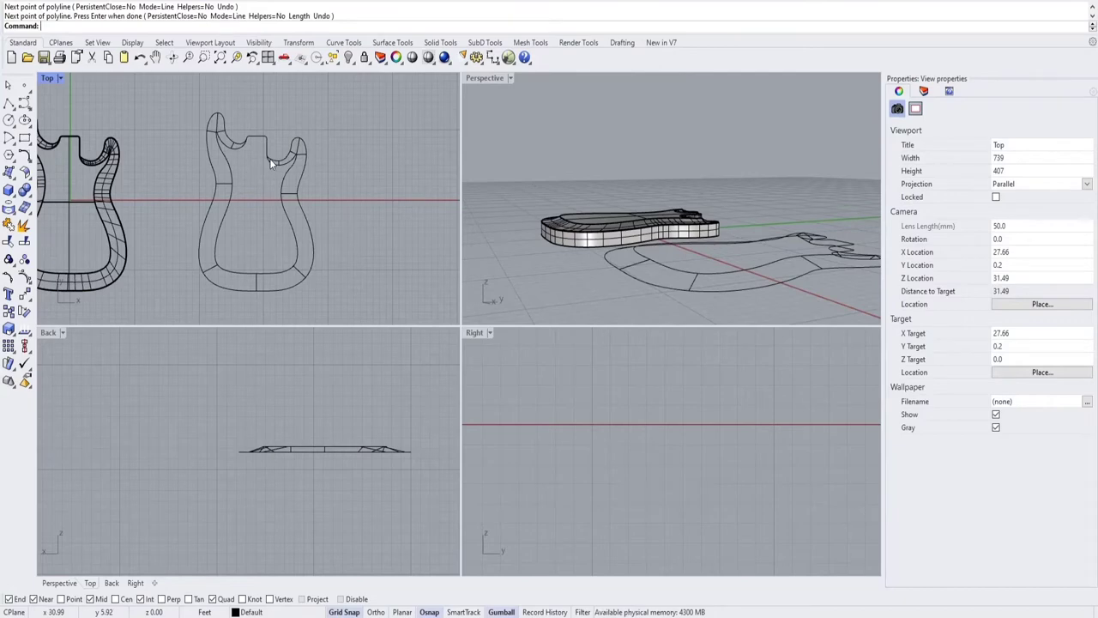
right_click_drag(748, 240, 728, 270)
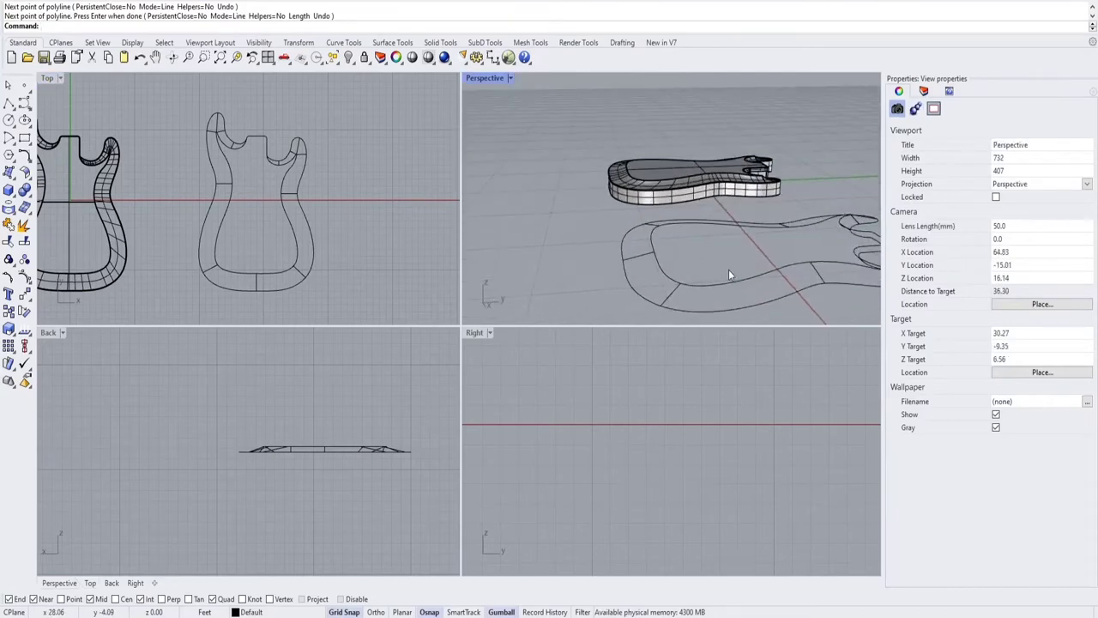
right_click_drag(782, 229, 738, 226)
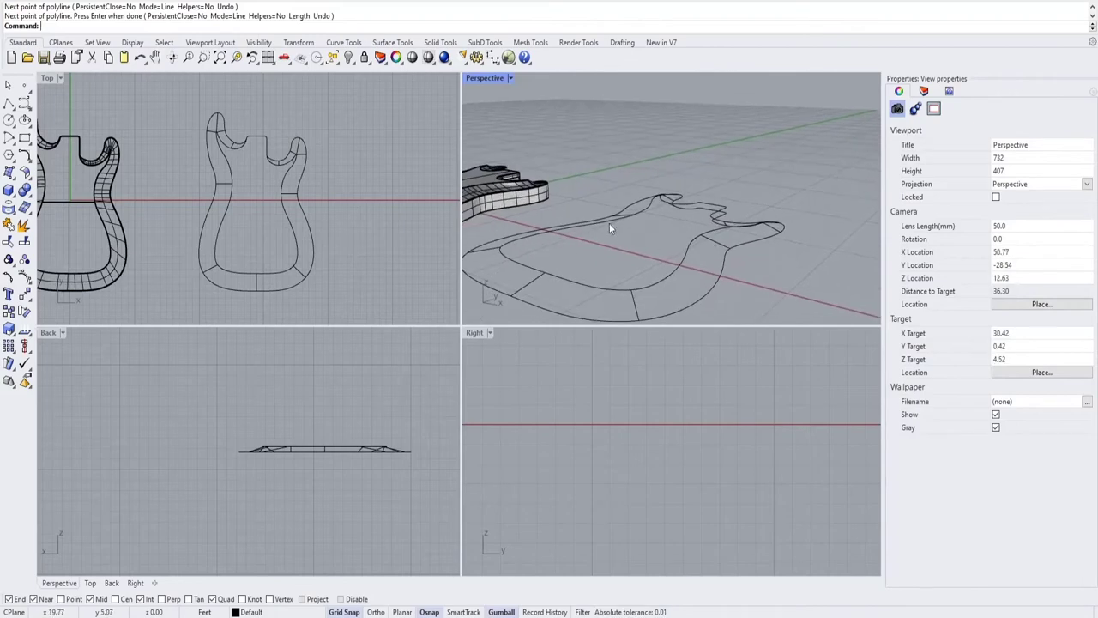
right_click_drag(609, 223, 736, 232)
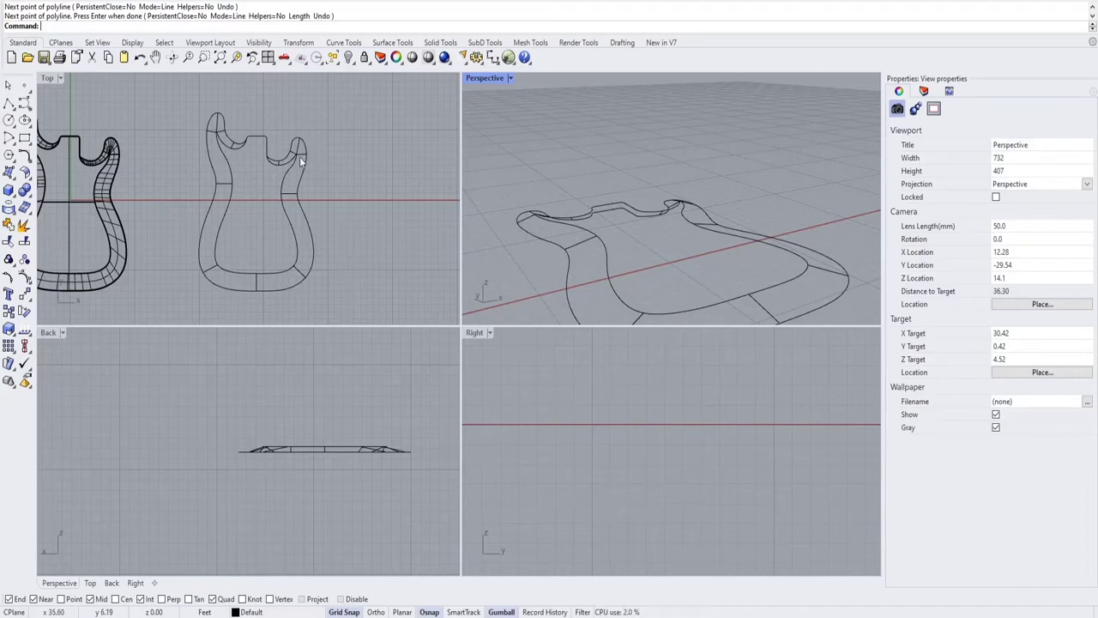
right_click_drag(721, 271, 742, 243)
scroll(740, 236, "up", 3)
left_click(742, 233)
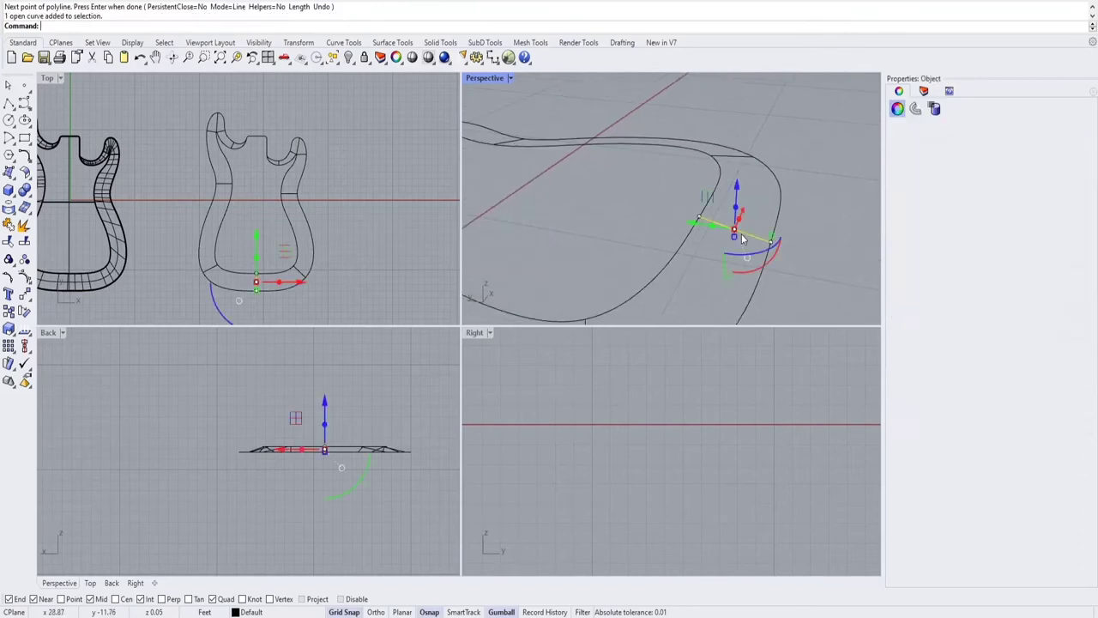
left_click(717, 252)
type("Extend")
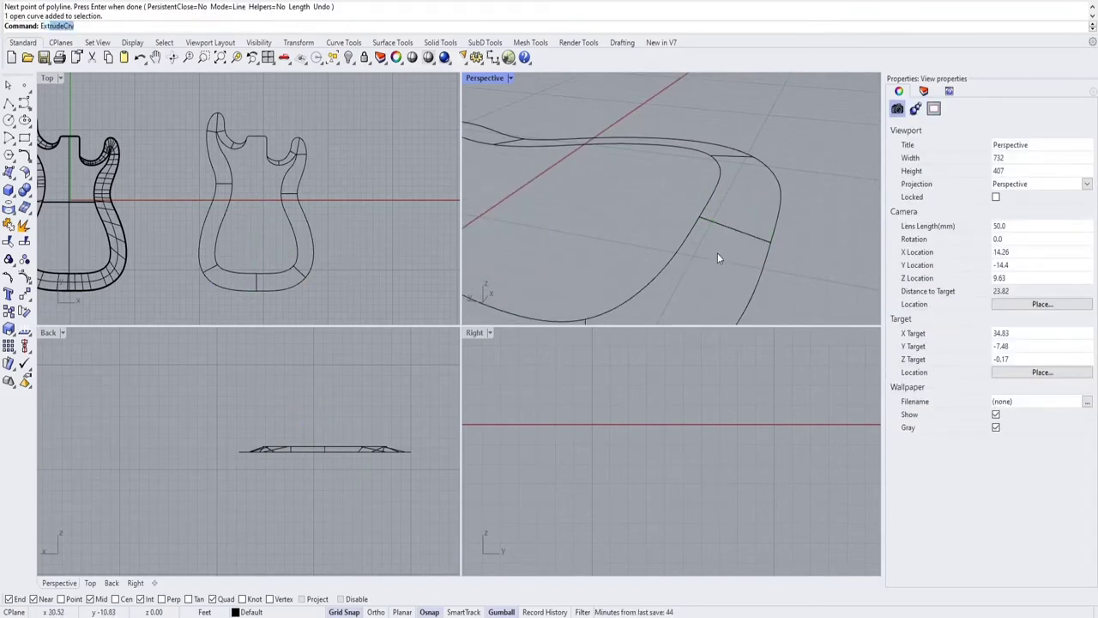
key("Return")
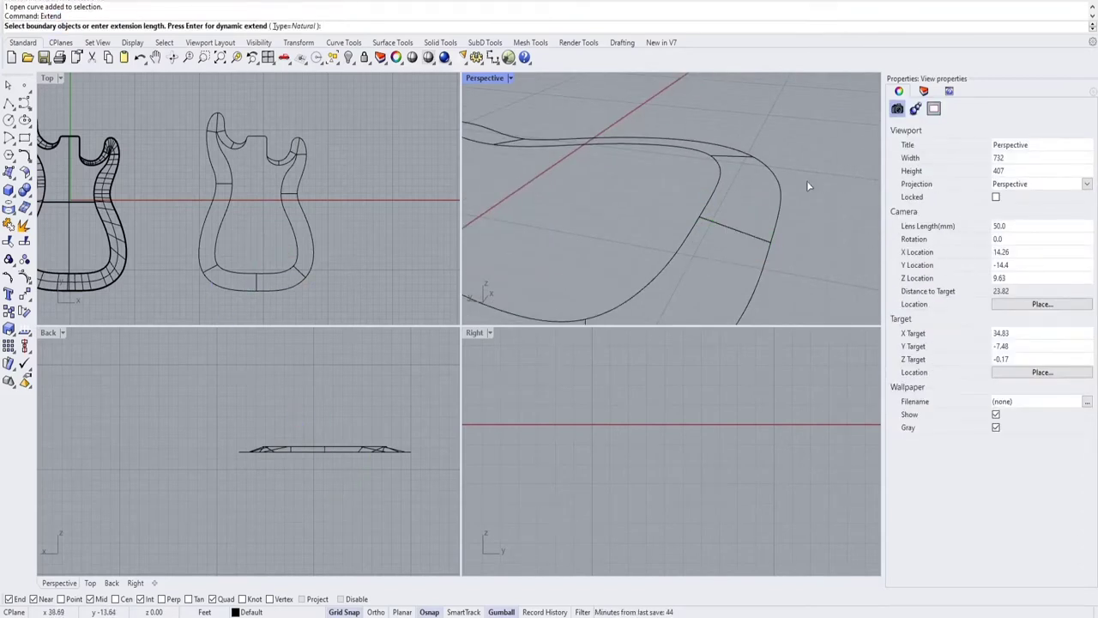
left_click(708, 220)
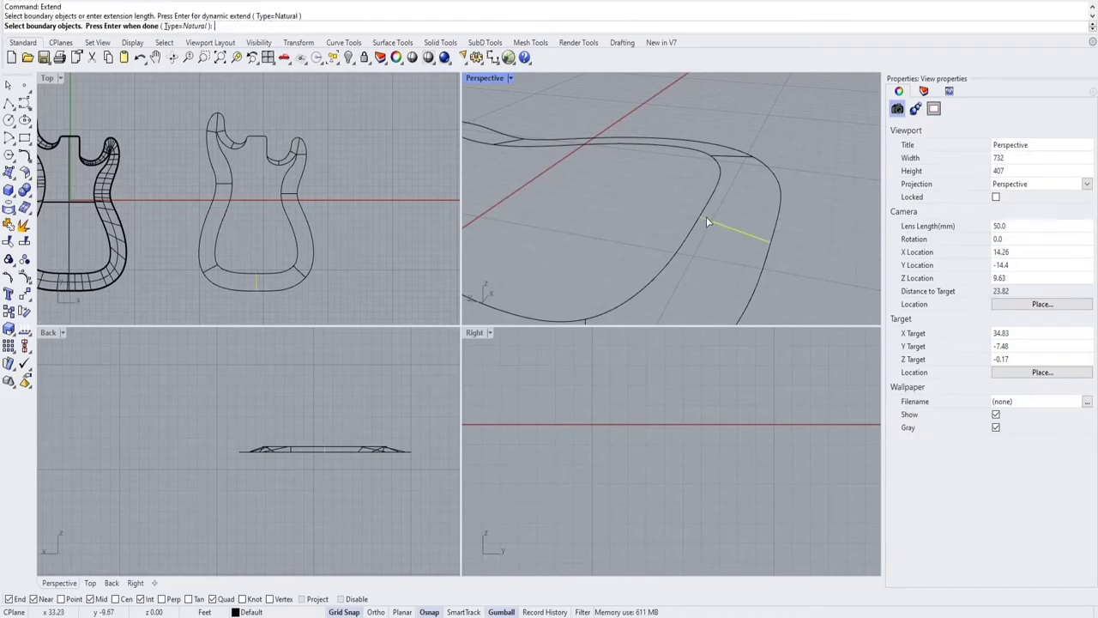
Extend the cross-section line at the centre of the body's lower end dynamically past both the inner and outer outlines.
key("Return")
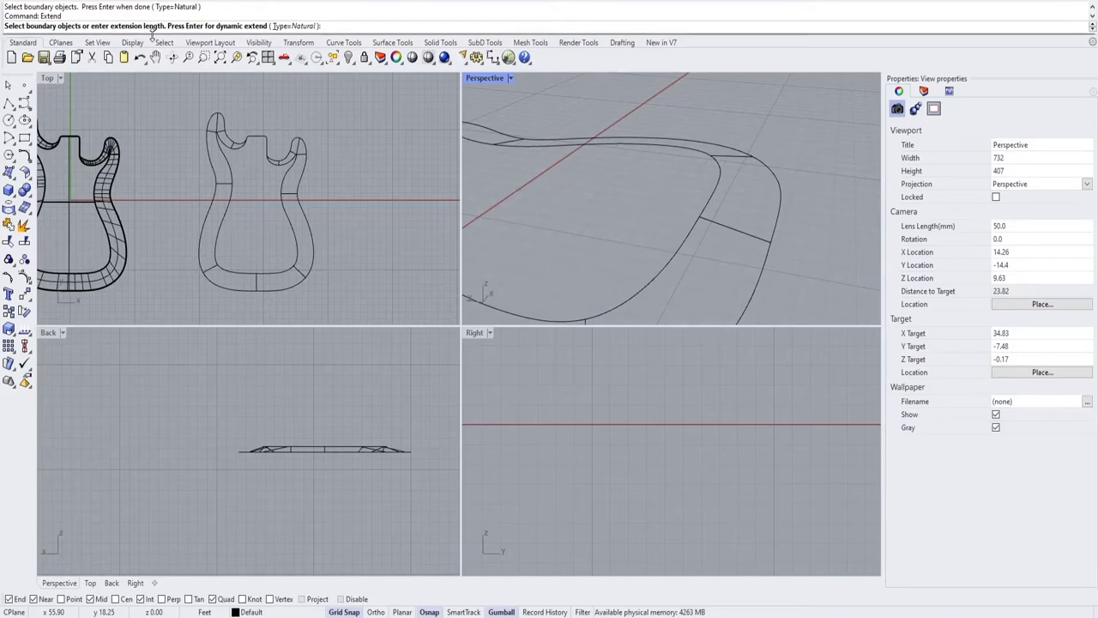
key("Return")
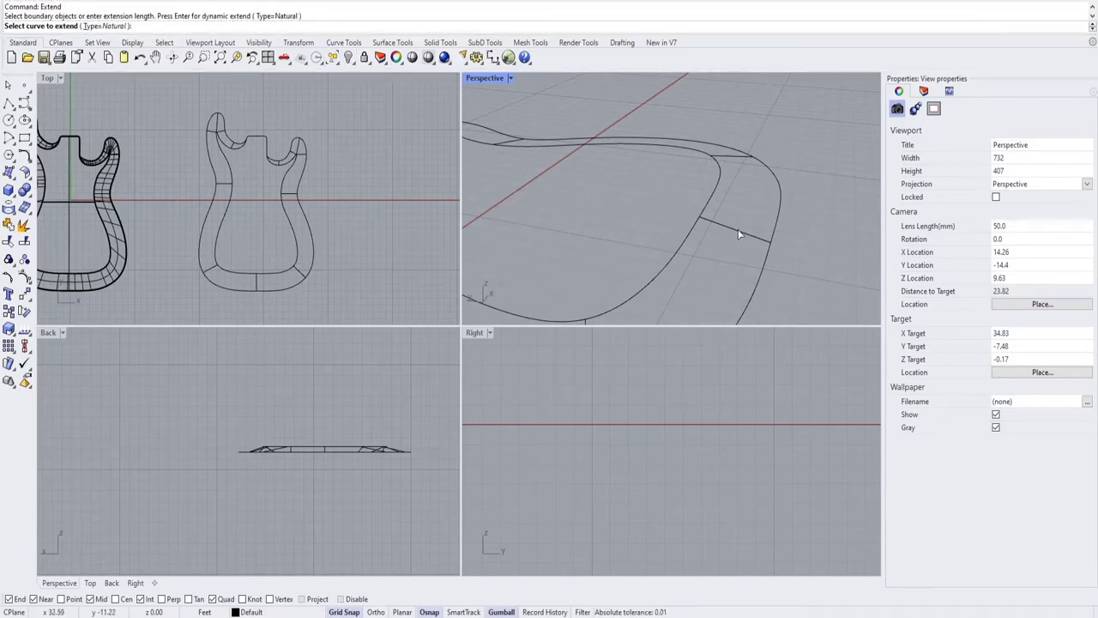
left_click(710, 224)
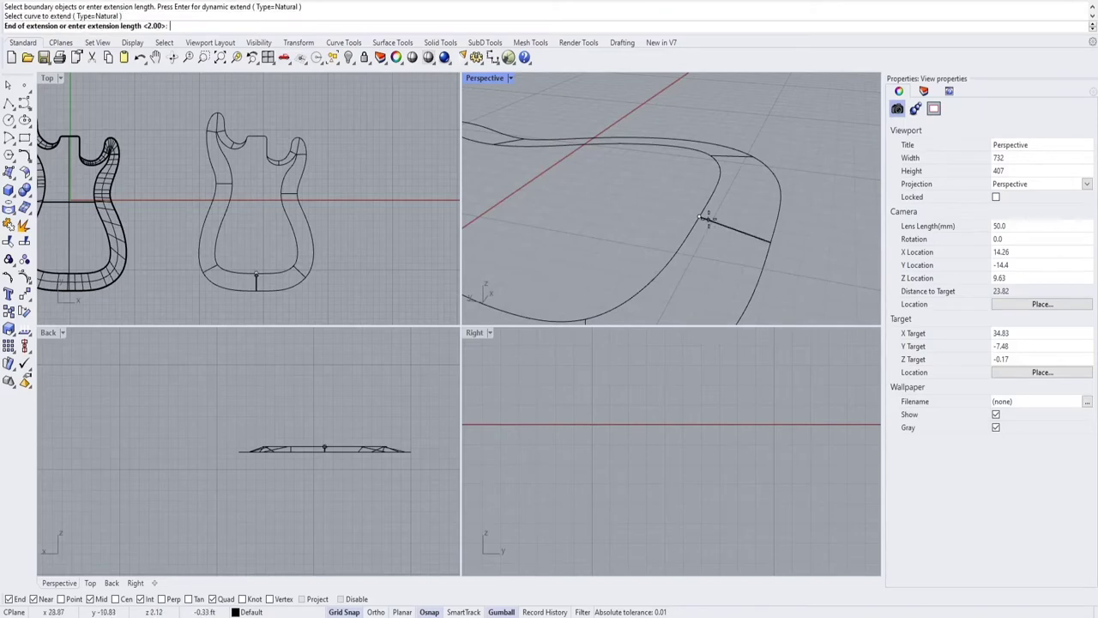
left_click(639, 190)
left_click(762, 243)
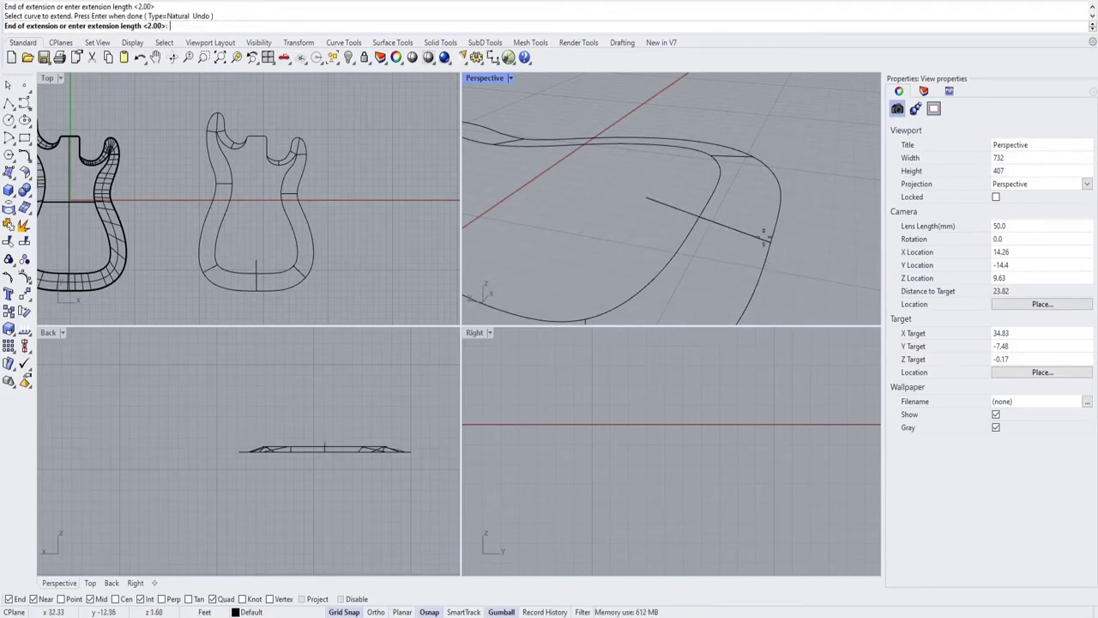
left_click(831, 261)
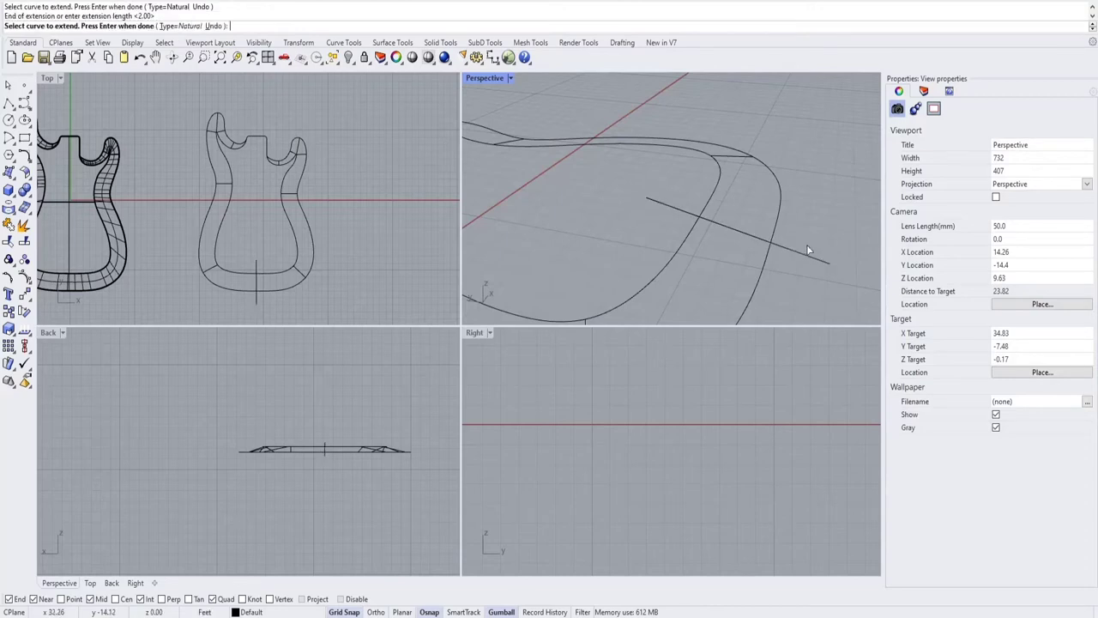
Draw a rectangle about 4 ft deep below the body from the extended line's crossing with the outer outline, and widen it across the line.
right_click_drag(761, 213, 417, 172)
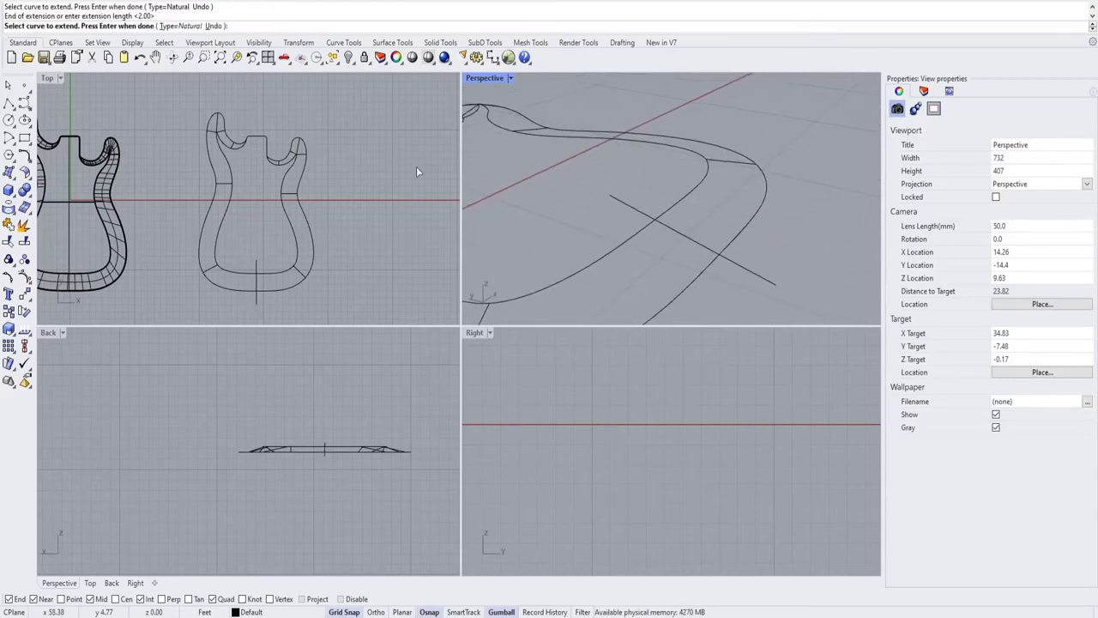
left_click(24, 138)
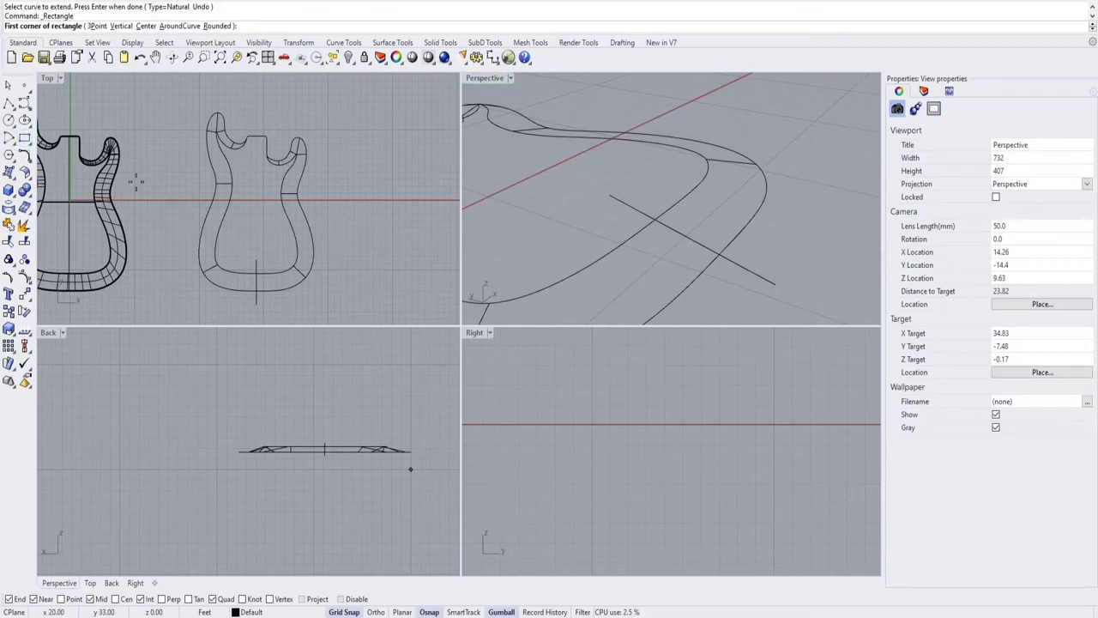
scroll(257, 288, "up", 3)
scroll(259, 289, "up", 3)
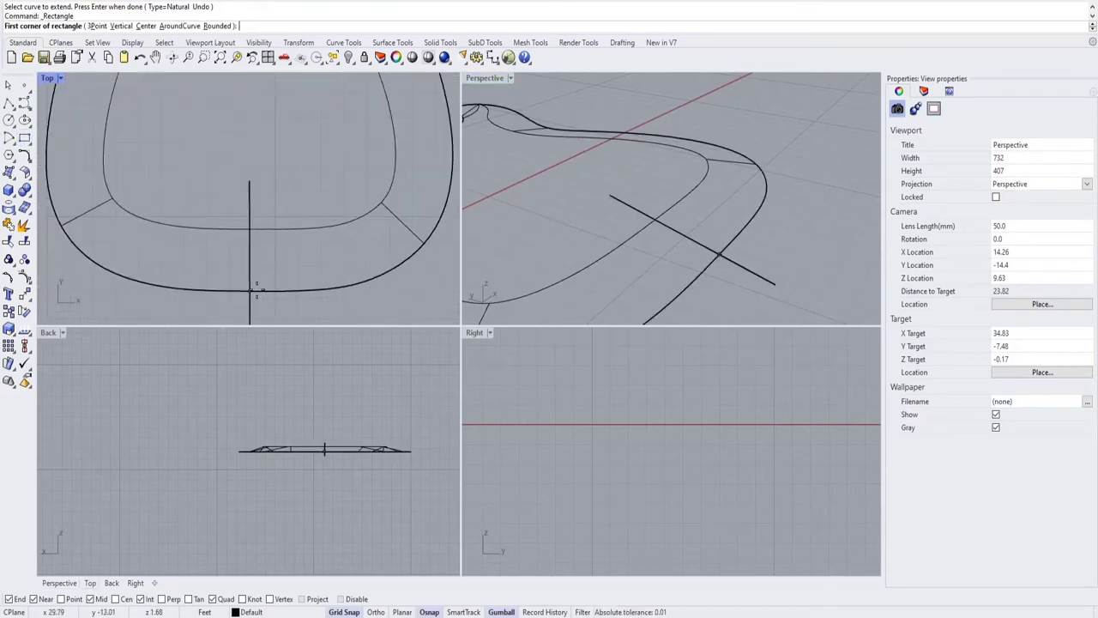
left_click(249, 290)
right_click_drag(259, 296, 290, 183)
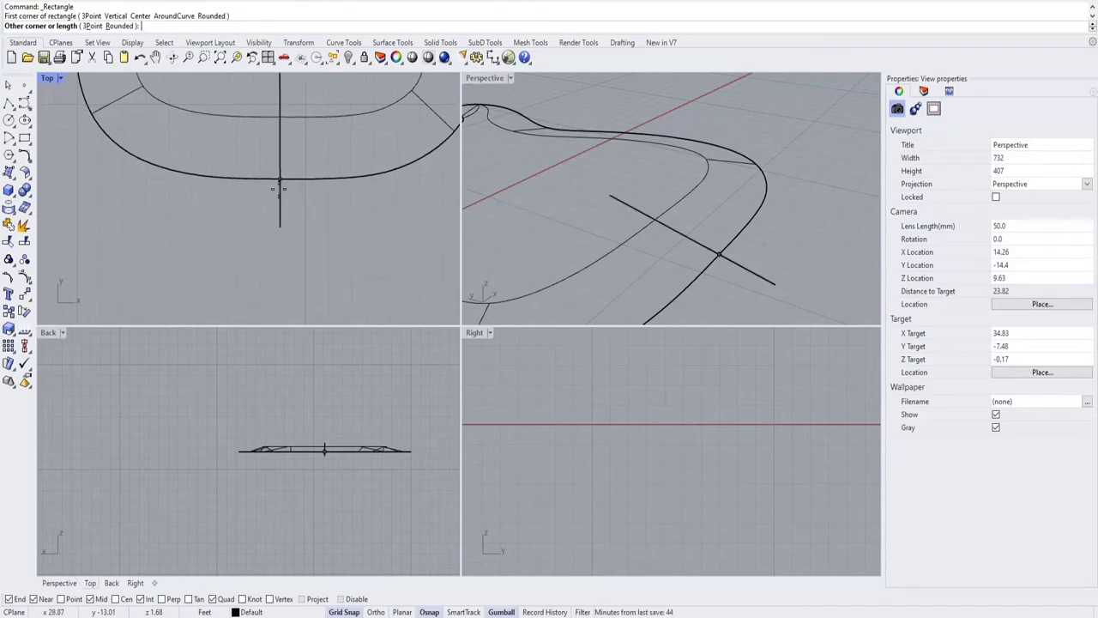
left_click(214, 278)
left_click(215, 245)
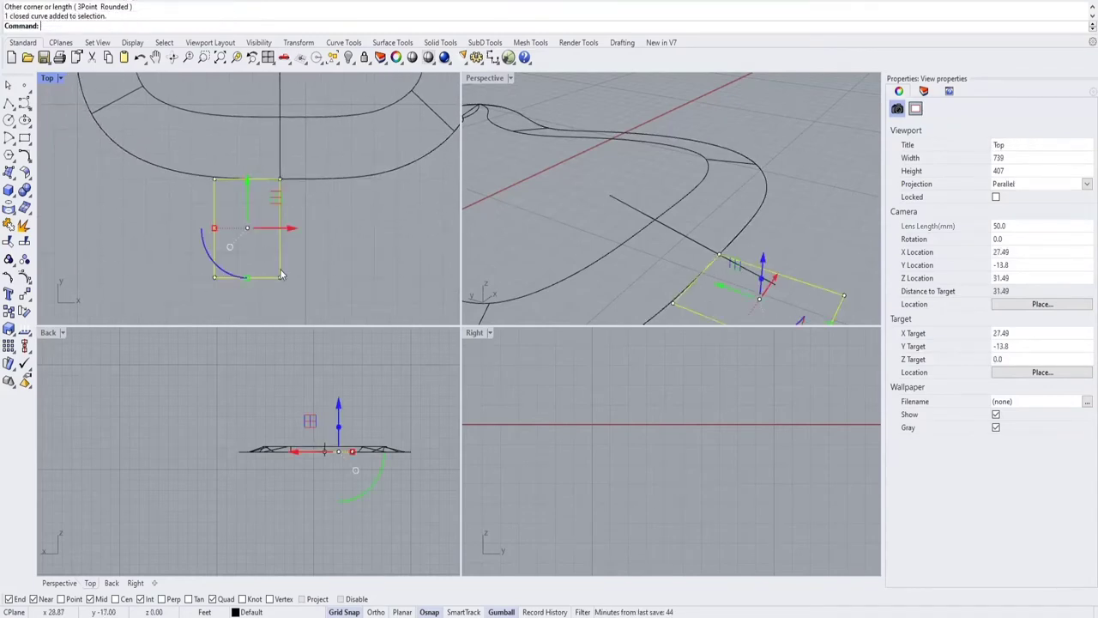
left_click_drag(214, 227, 169, 228)
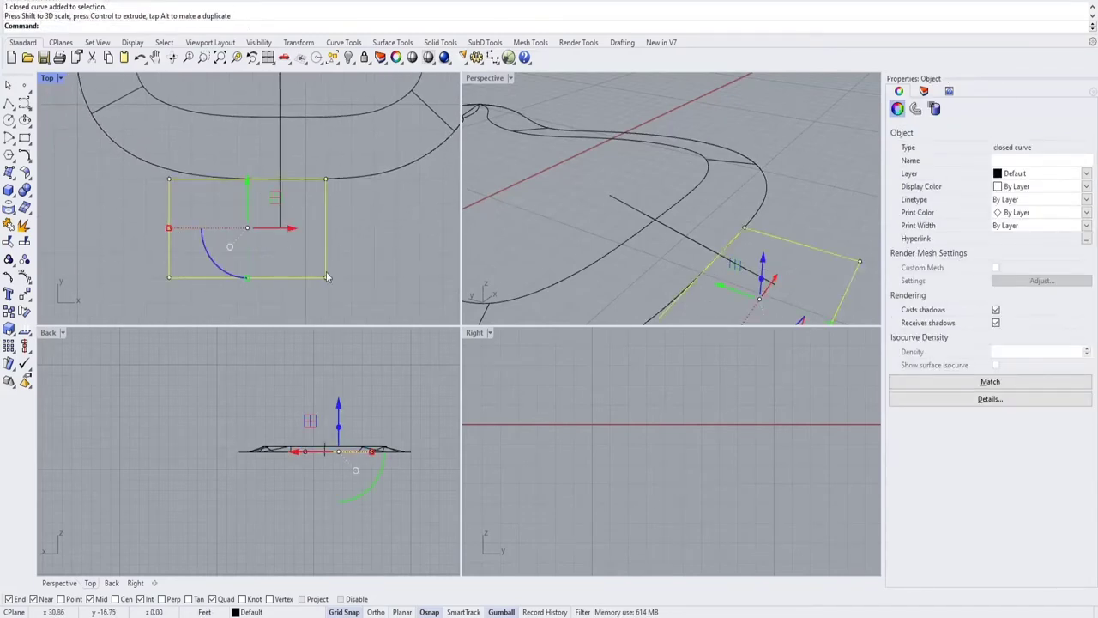
left_click(368, 259)
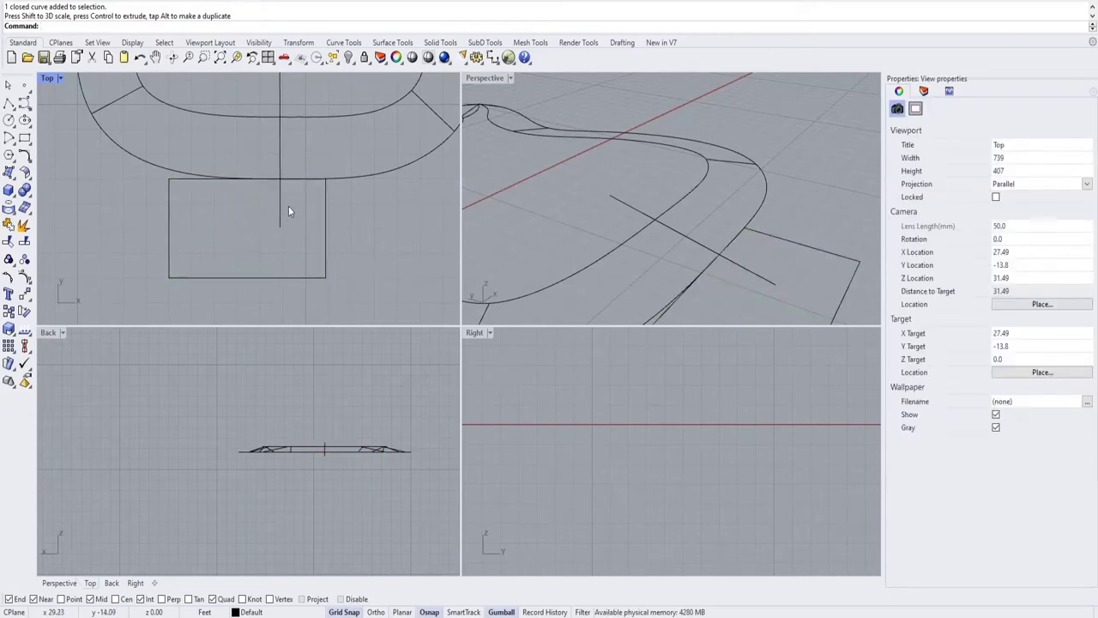
Create a planar surface from the rectangle below the body with PlanarSrf.
scroll(139, 164, "down", 3)
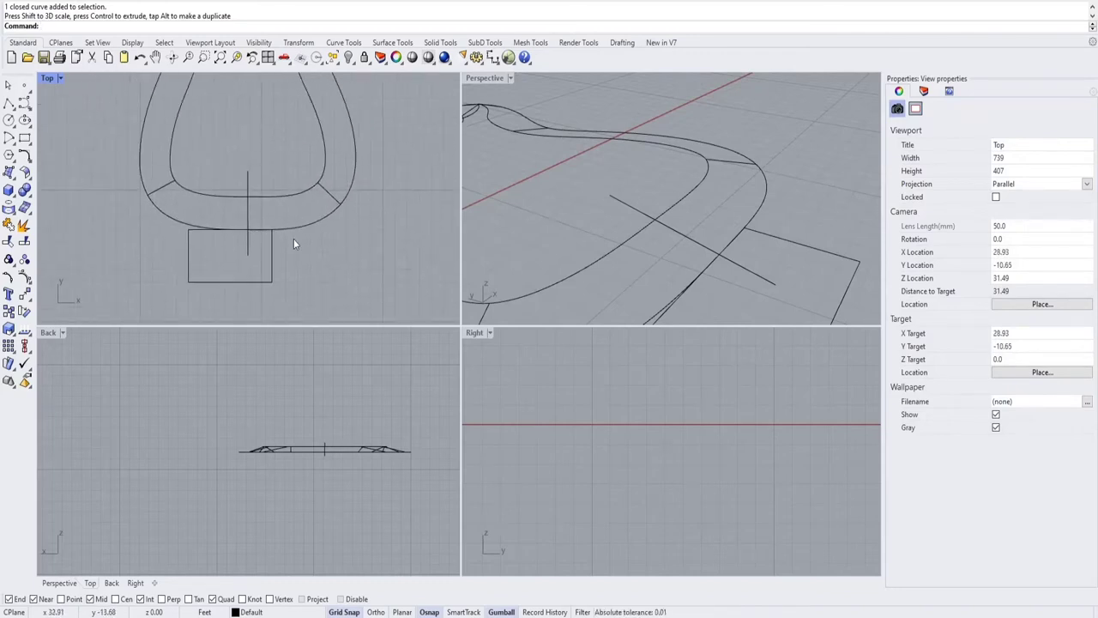
left_click(273, 254)
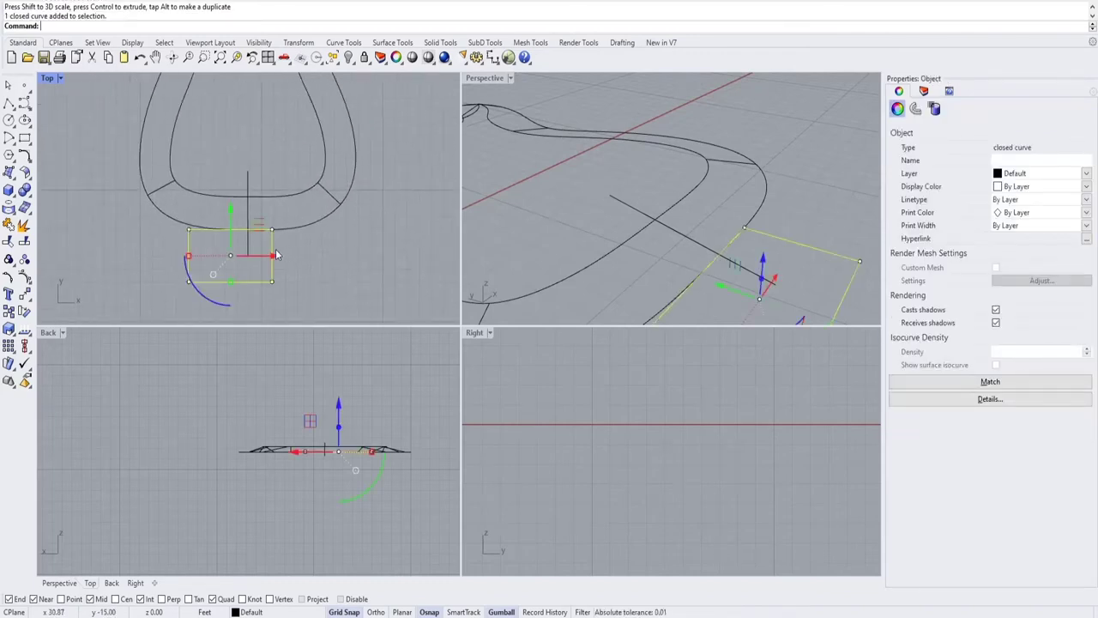
type("PlanarSrf")
key("Return")
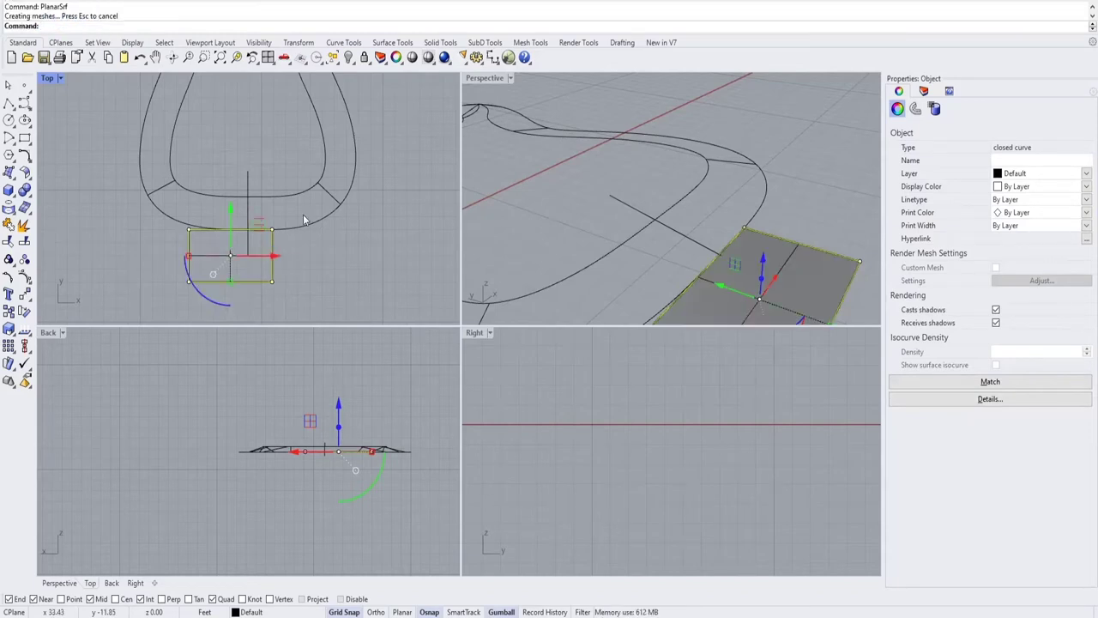
left_click(344, 255)
Project the extended cross-section line onto the planar surface along the CPlane Z direction.
right_click_drag(714, 264, 689, 240, "shift")
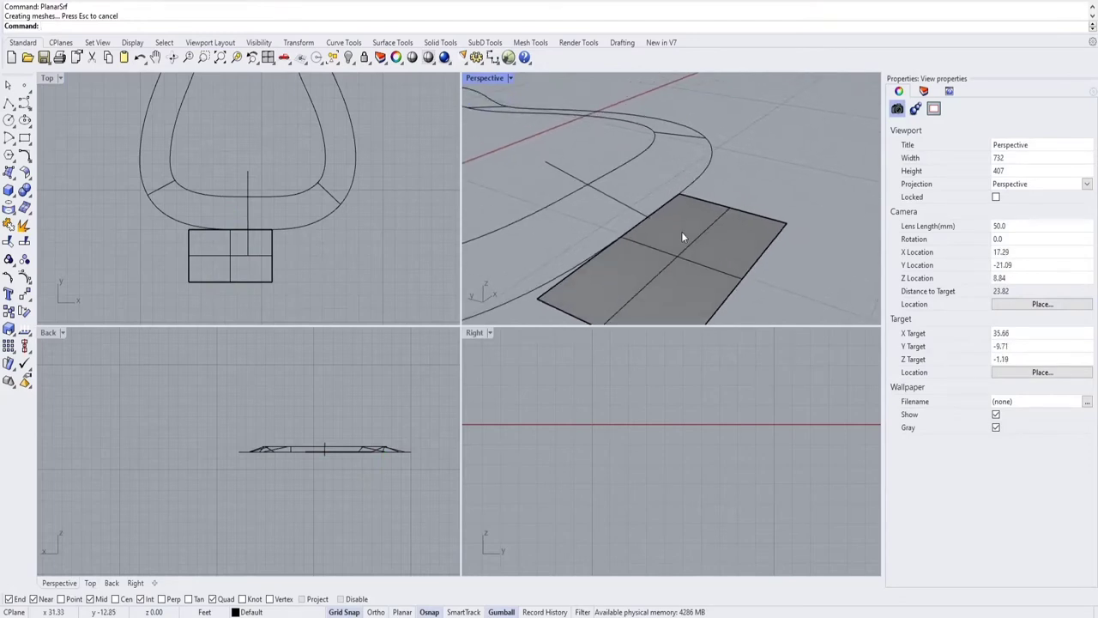
type("Project")
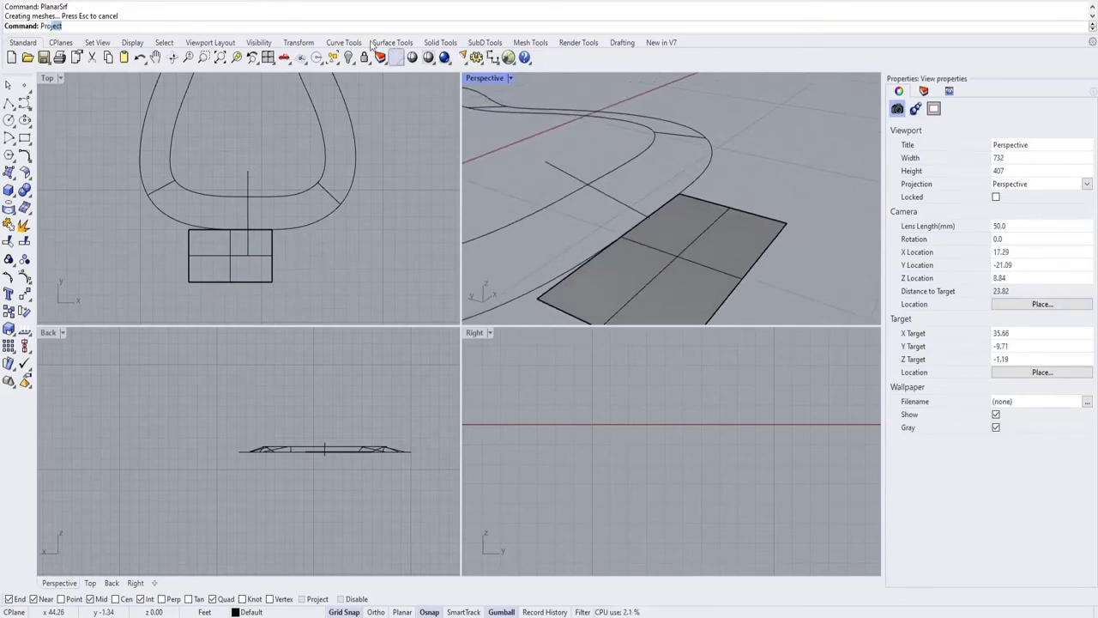
key("Return")
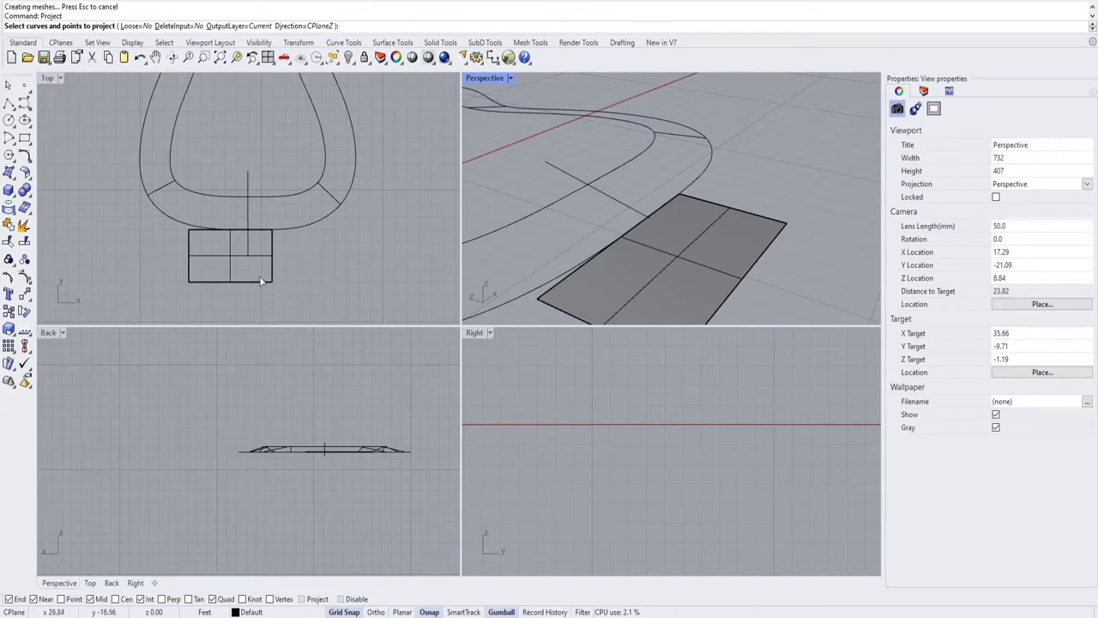
scroll(249, 257, "up", 4)
left_click(235, 183)
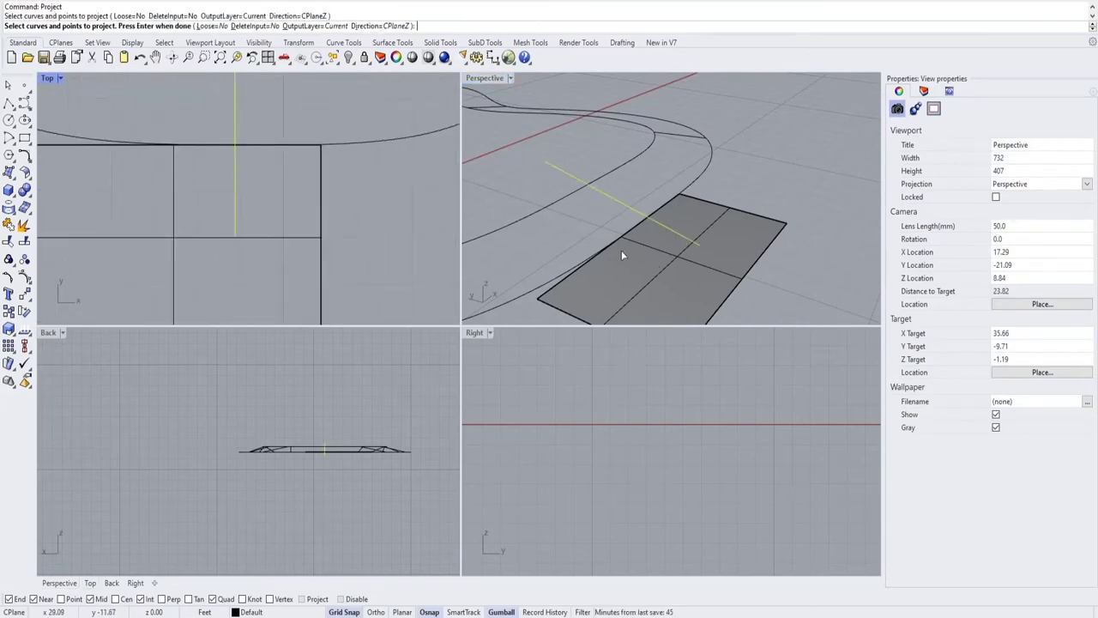
key("Return")
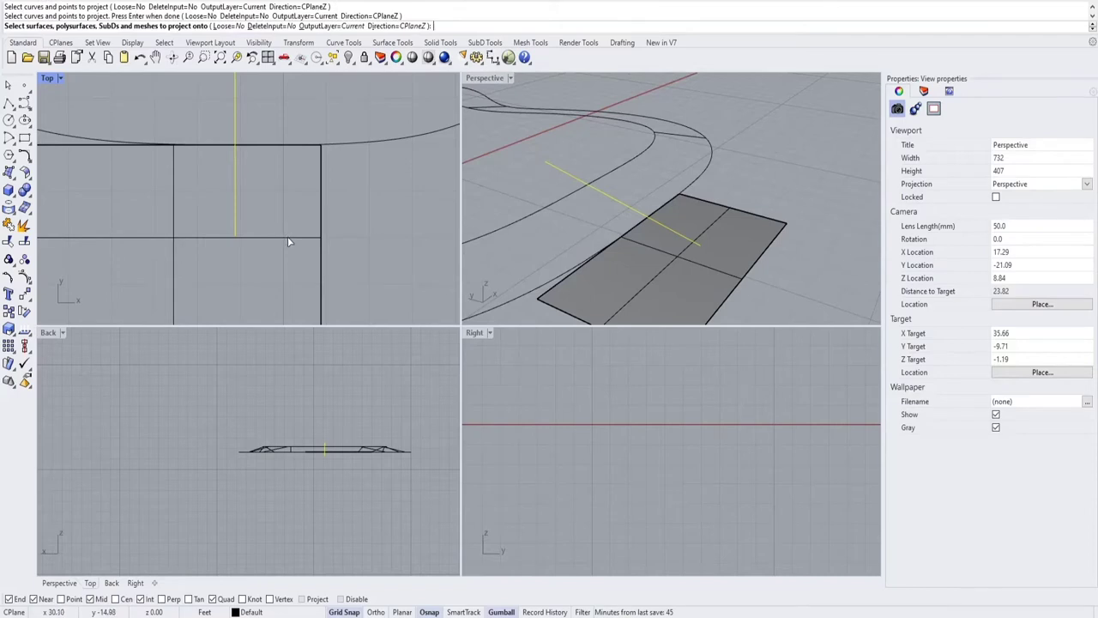
left_click(288, 238)
key("Return")
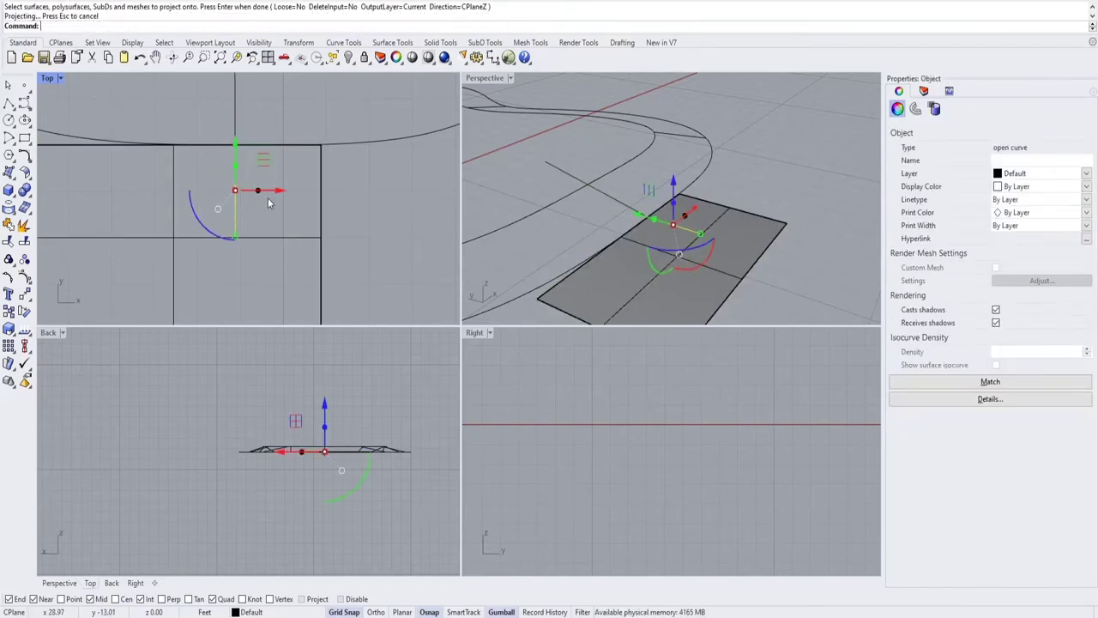
left_click(594, 220)
Delete the planar surface and its rectangle, keeping the projected line.
scroll(661, 251, "up", 5)
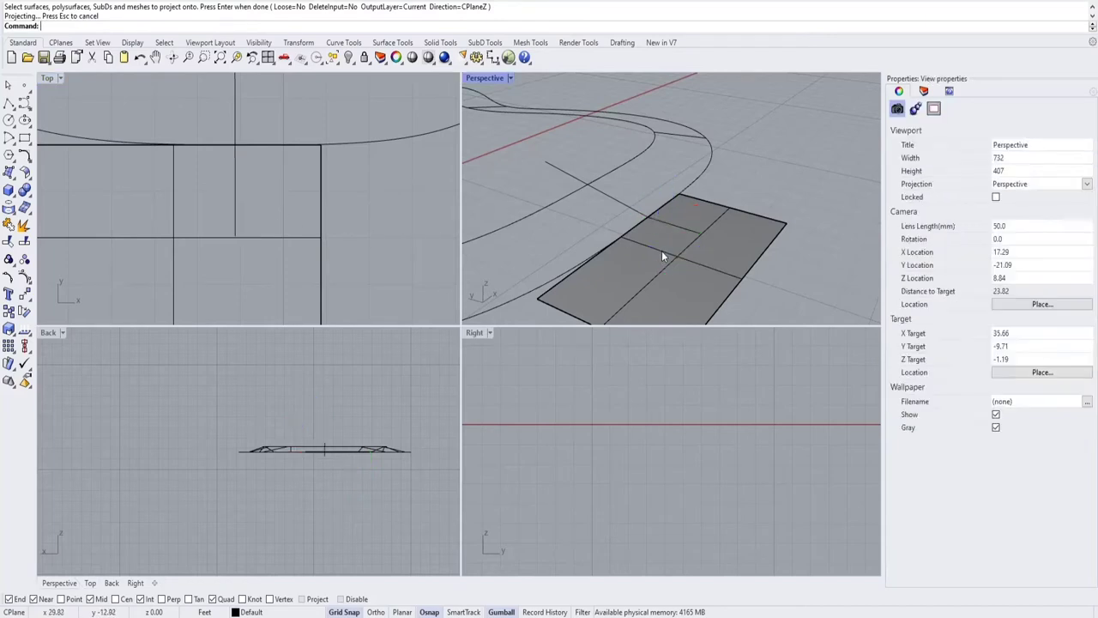
left_click(697, 223)
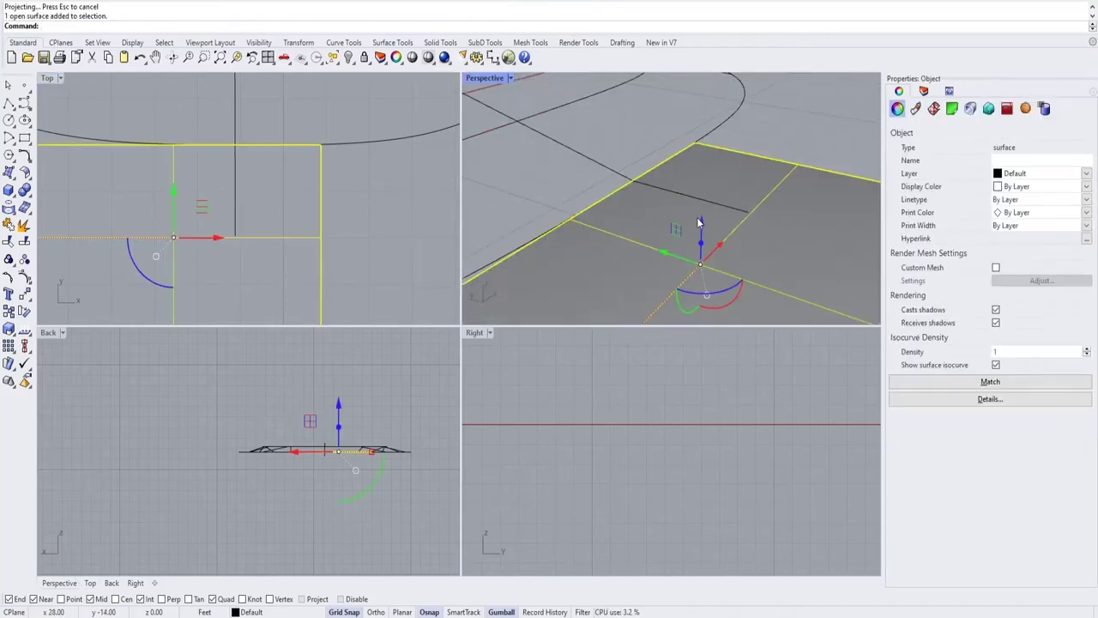
key("Delete")
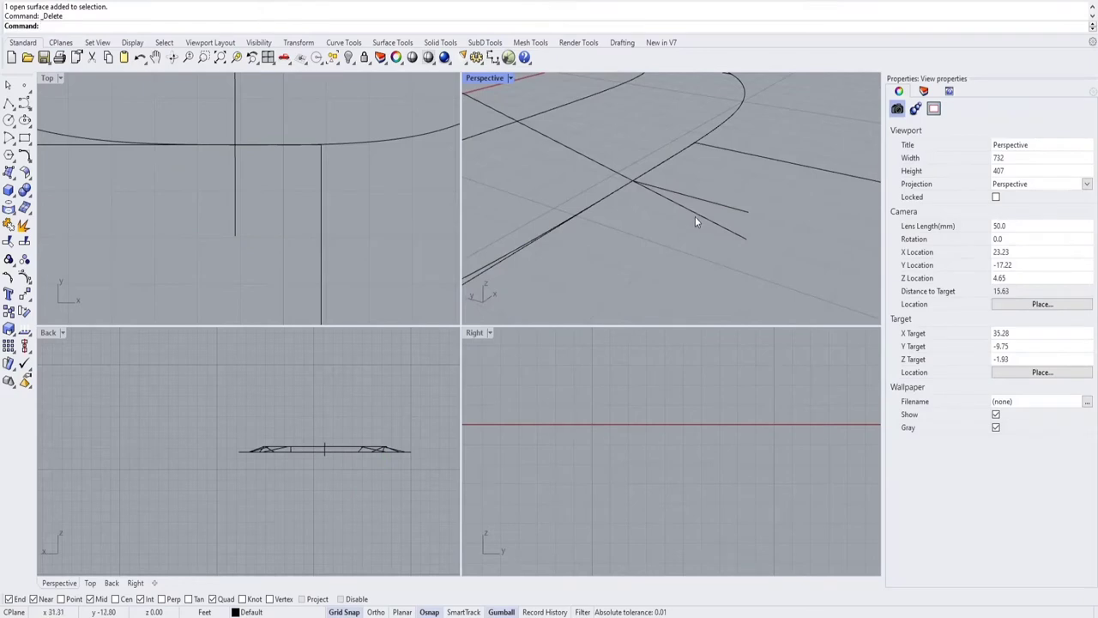
left_click(801, 166)
key("Delete")
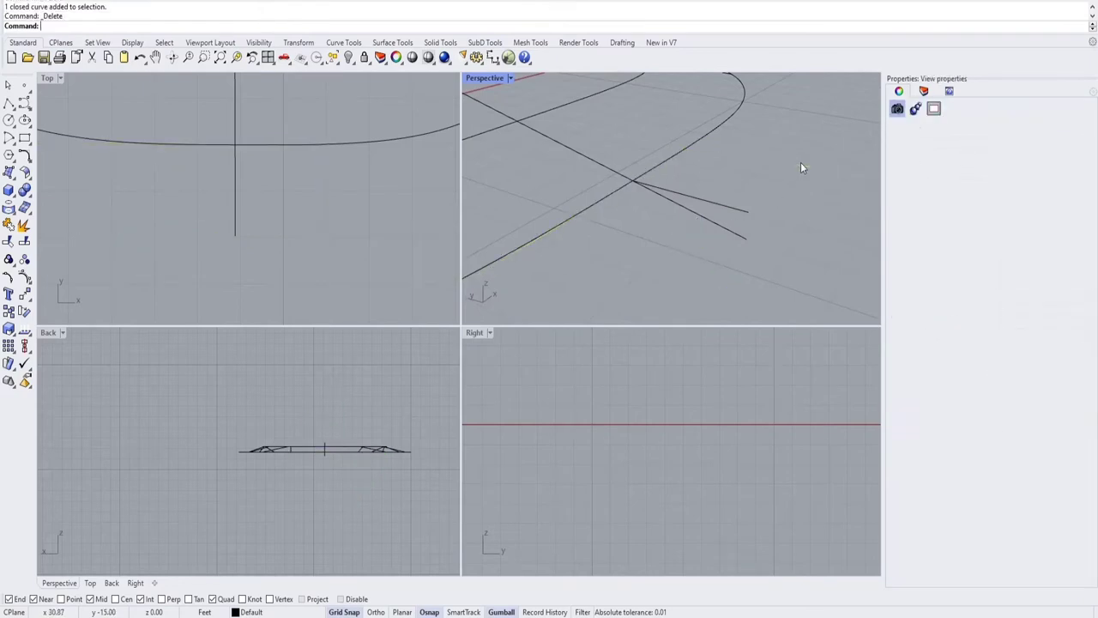
Trim away the part of the extended cross-section line outside the inner outline, using the inner outline as cutting object.
right_click_drag(666, 214, 689, 214)
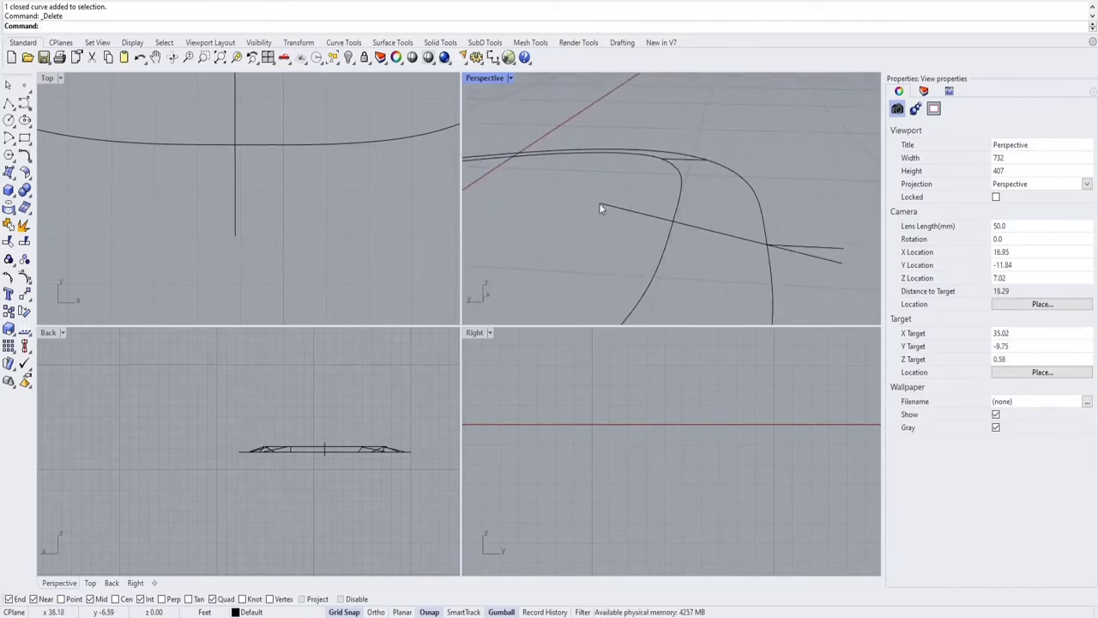
left_click(9, 241)
left_click(669, 246)
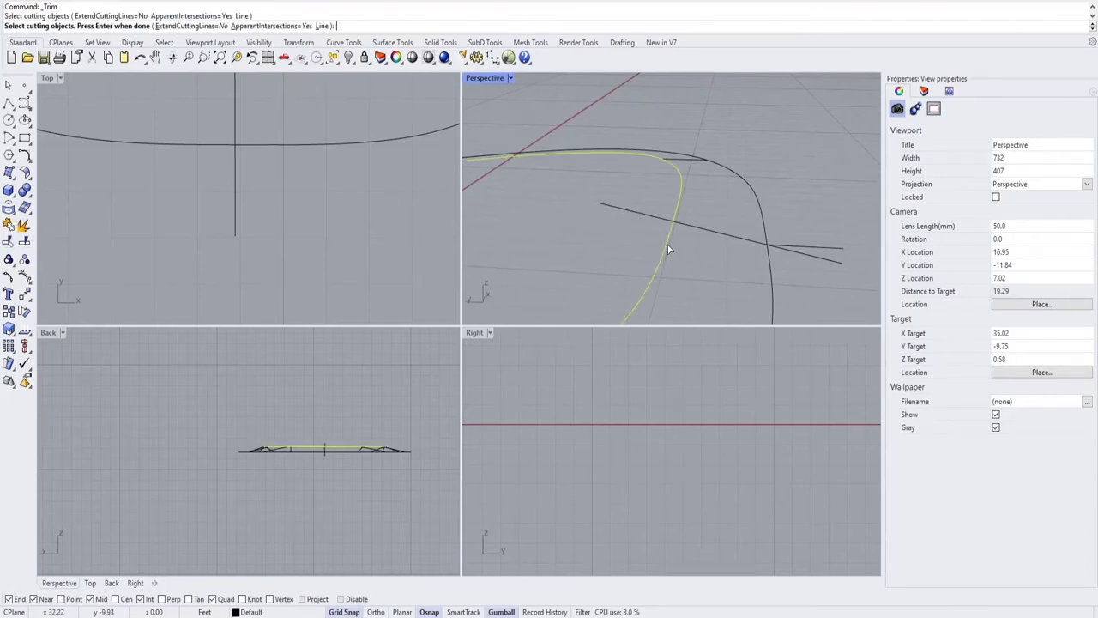
right_click_drag(665, 254, 663, 182)
scroll(662, 182, "up", 2)
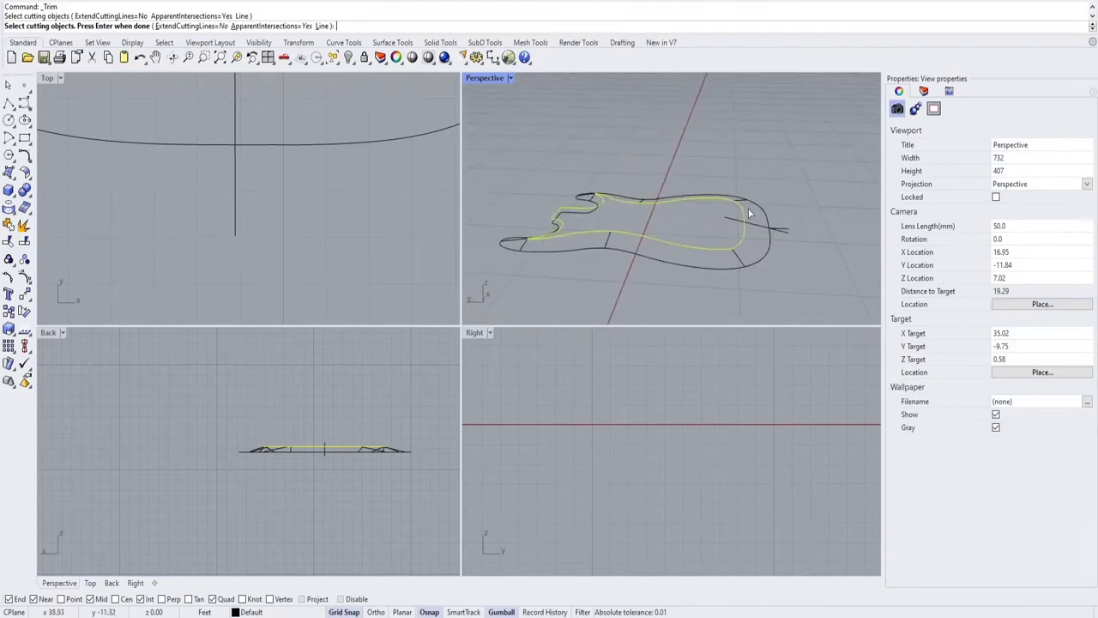
scroll(762, 219, "up", 2)
scroll(761, 219, "up", 3)
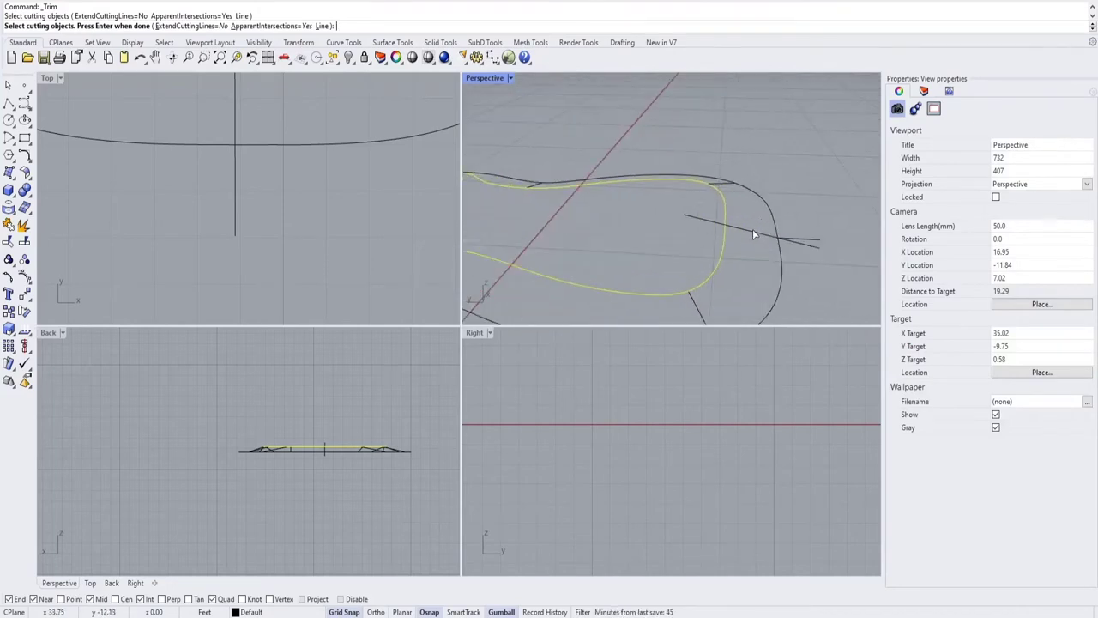
key("Return")
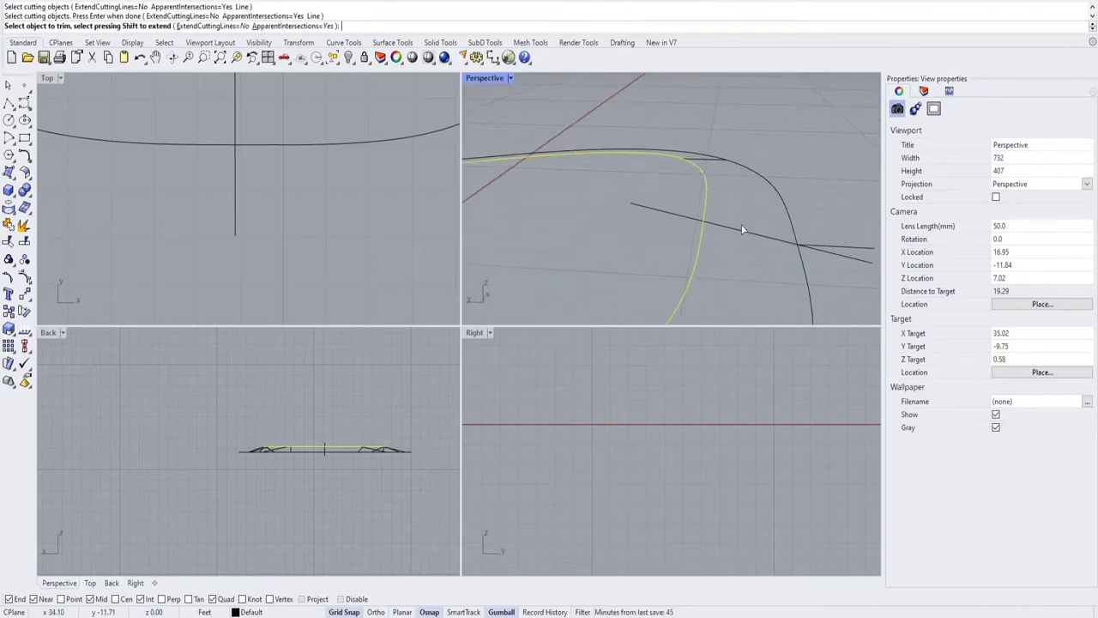
left_click(766, 236)
key("Return")
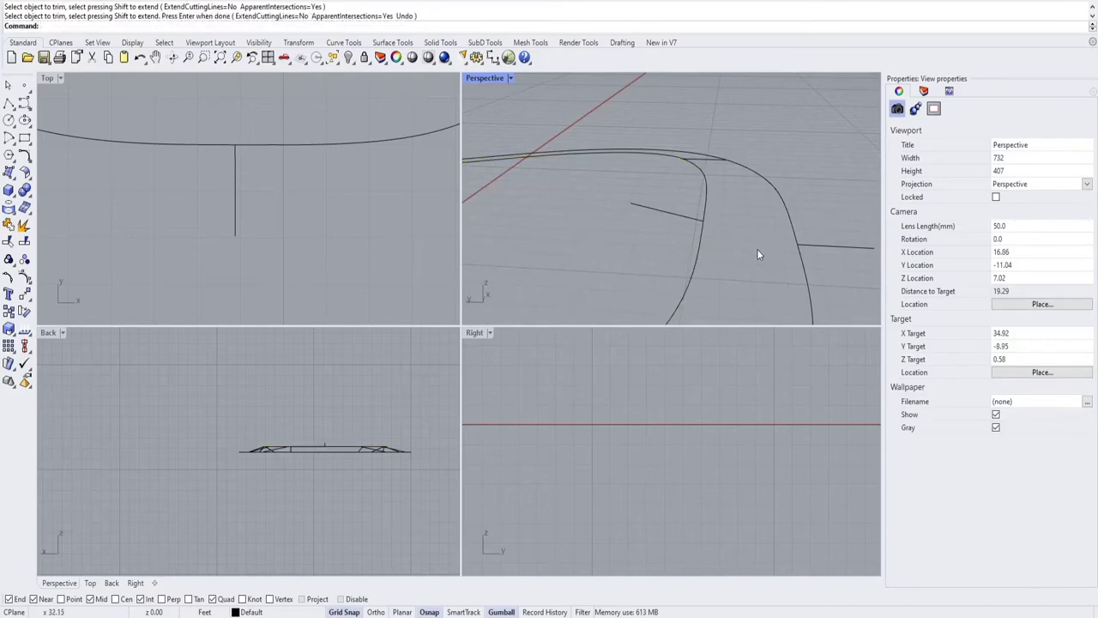
Try to create an arc blend between the outer guide line and the inner trimmed guide line at the body's bottom edge.
scroll(758, 251, "down", 2)
mouse_move(758, 250)
right_mouse_down()
mouse_move(761, 235)
mouse_move(685, 250)
mouse_move(766, 259)
right_mouse_up()
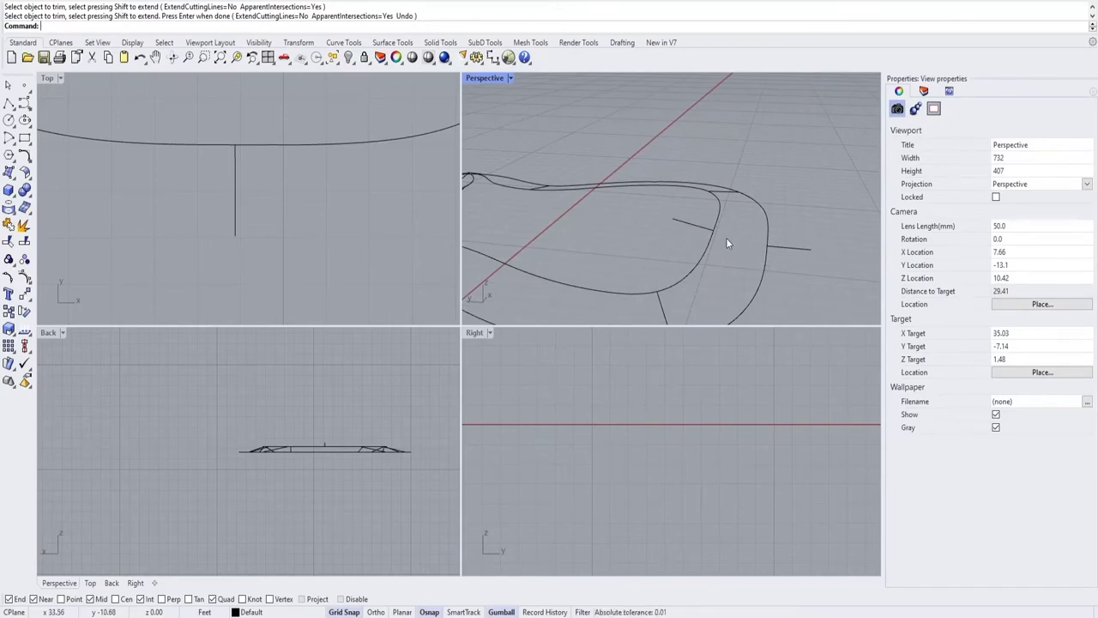
right_click_drag(722, 230, 694, 248)
type("ar")
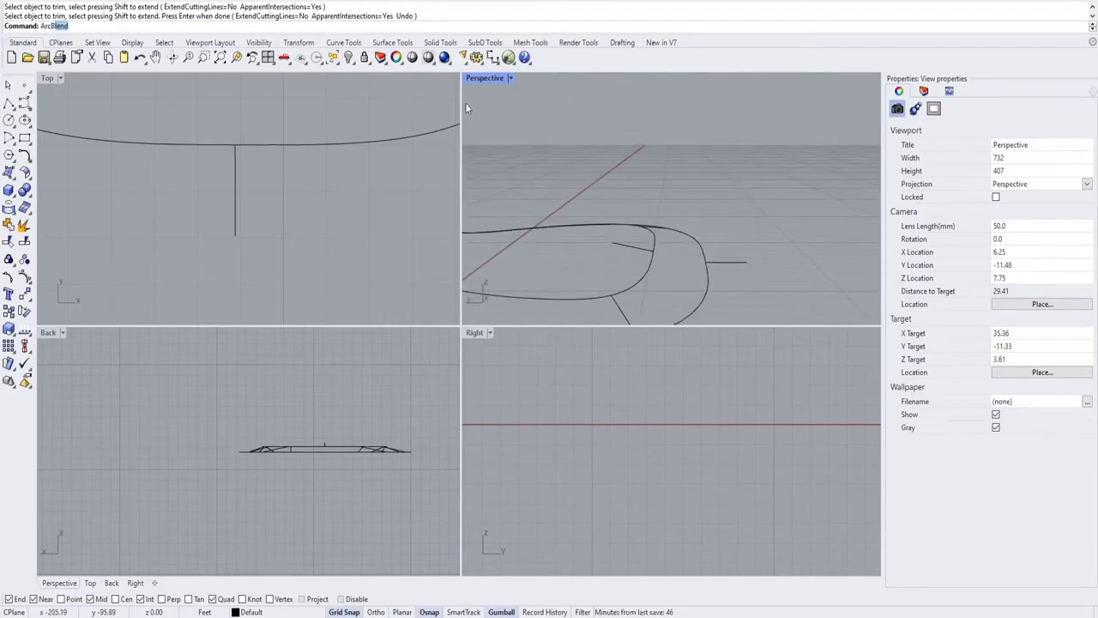
key("Return")
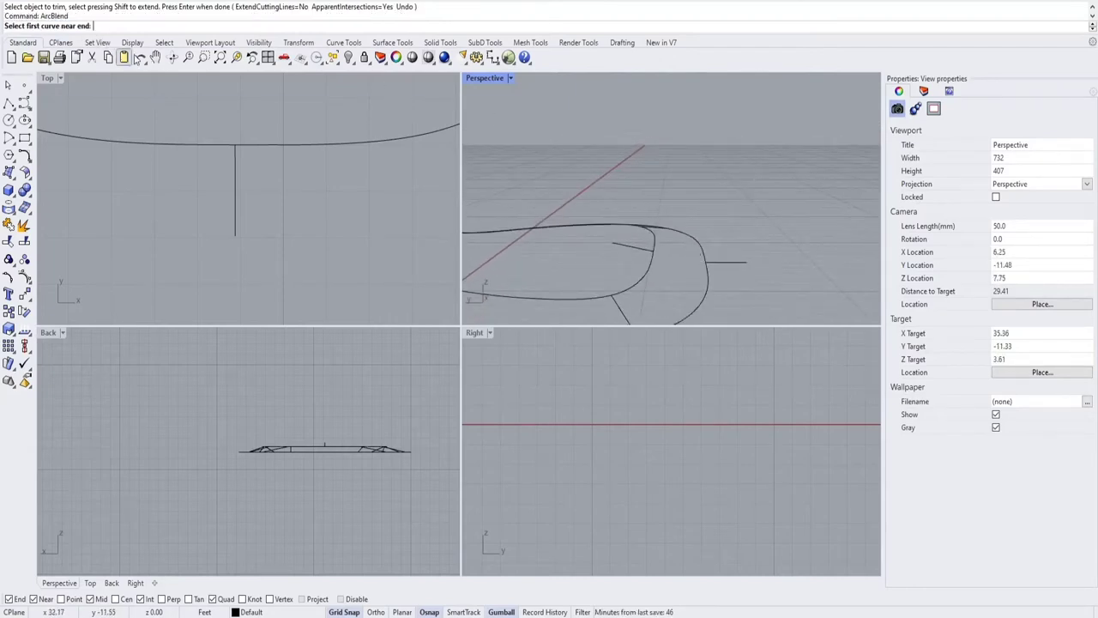
left_click(717, 262)
left_click(647, 251)
right_click_drag(677, 254, 720, 248)
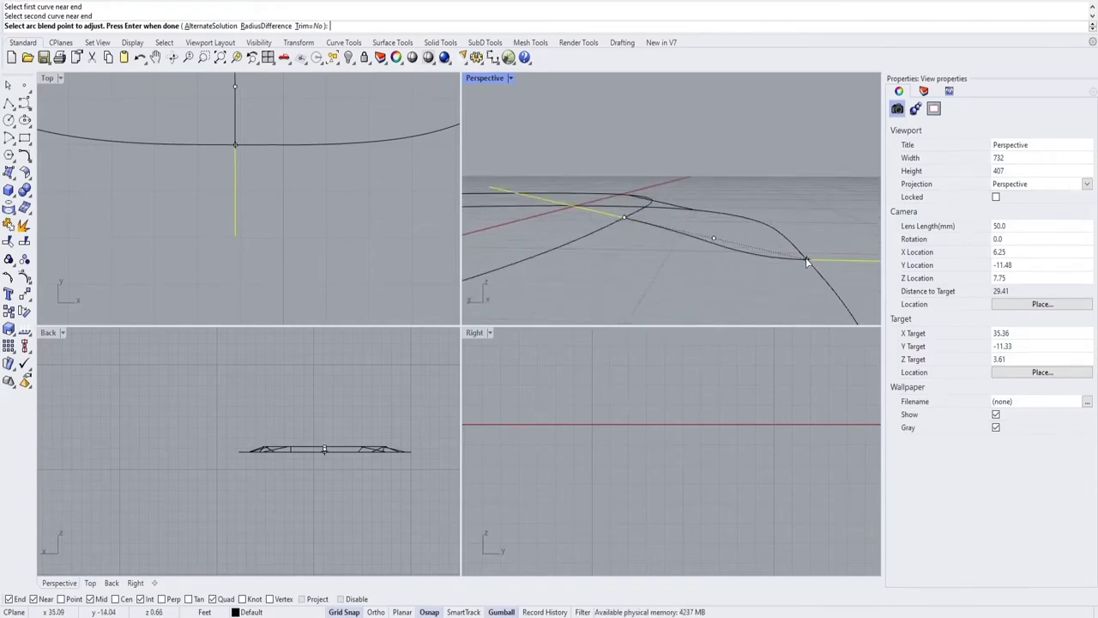
left_click(686, 276)
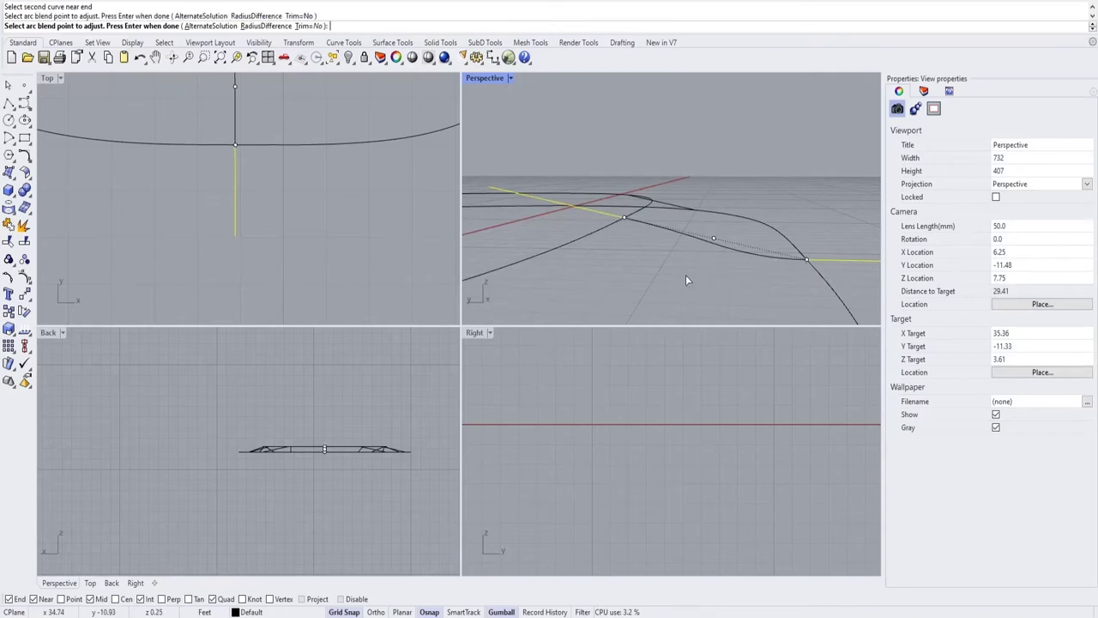
key("Return")
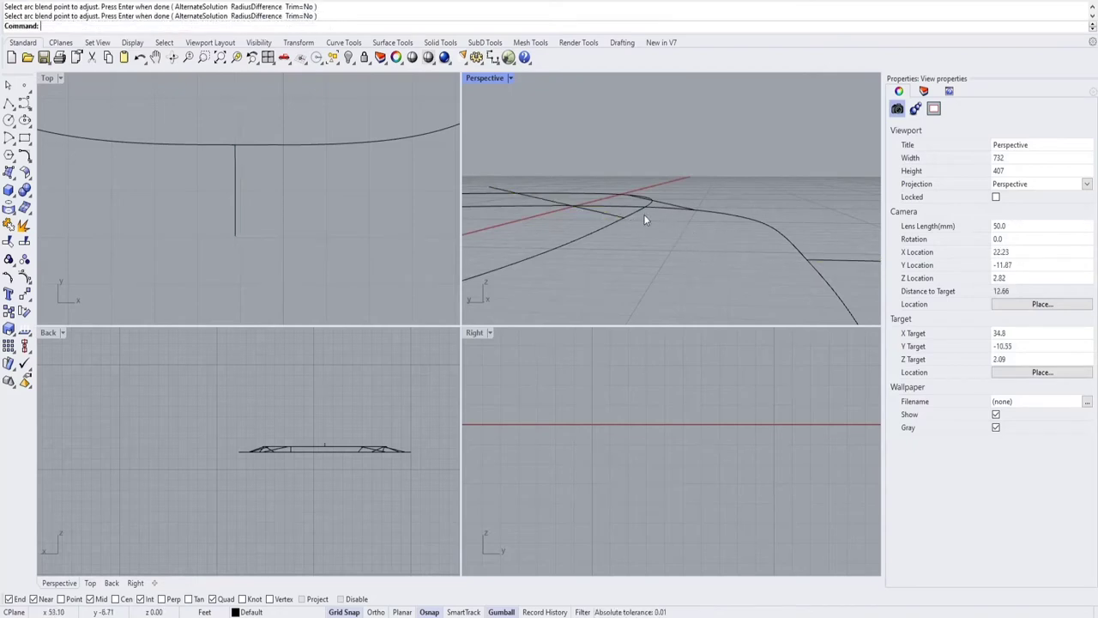
Raise the free end point of the inner guide line vertically so the line slopes up toward the body's centre.
right_click_drag(587, 193, 623, 231)
left_click(622, 231)
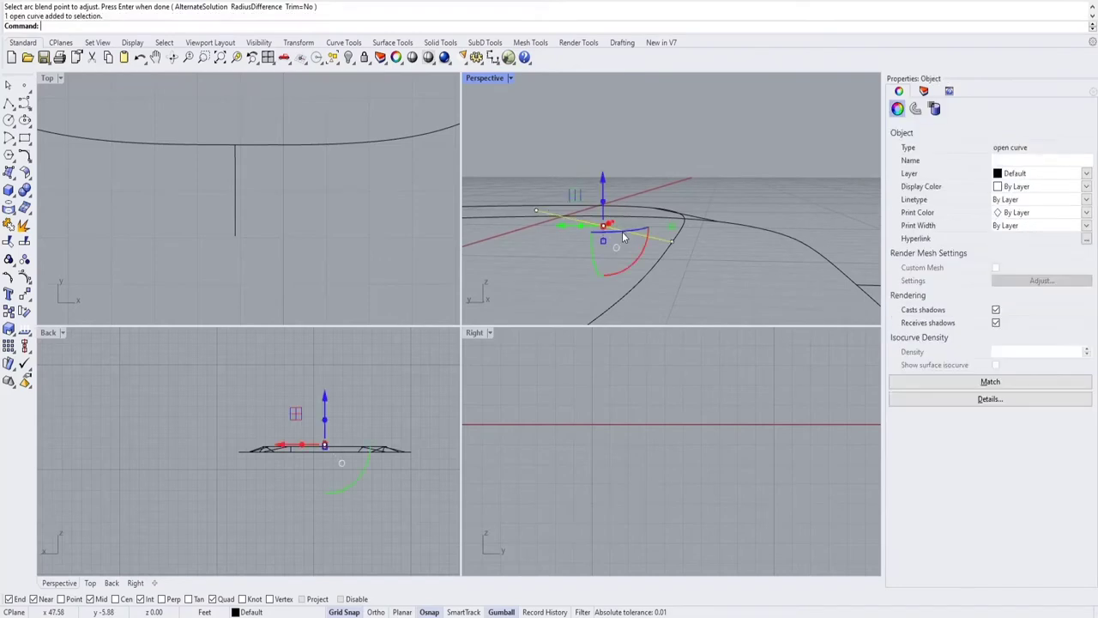
left_click(537, 208)
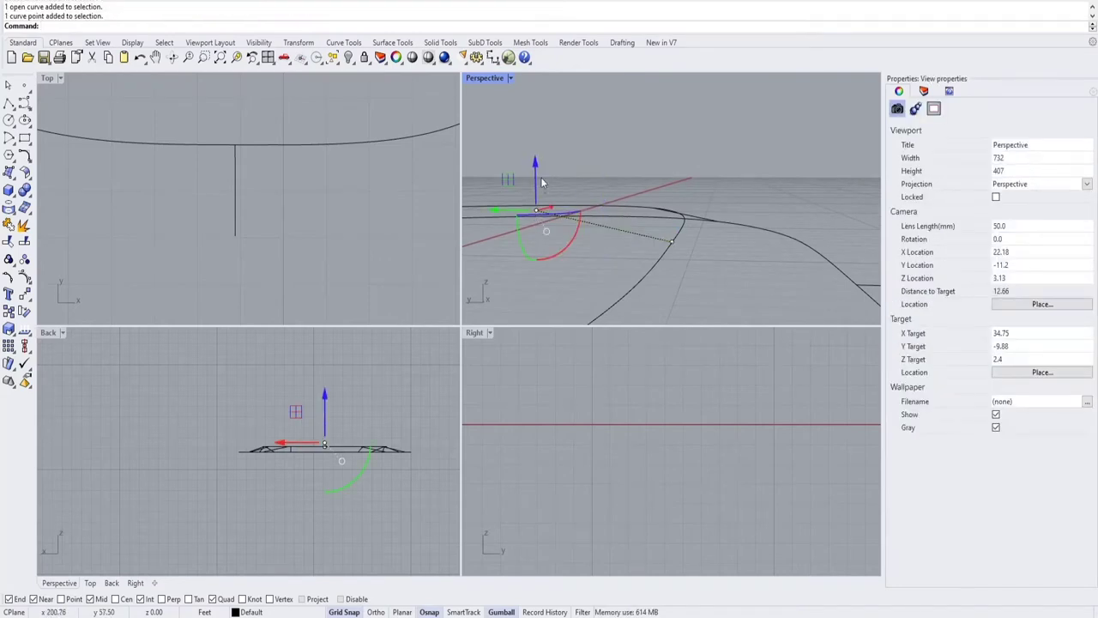
right_click_drag(617, 186, 595, 170)
left_click_drag(575, 162, 581, 202)
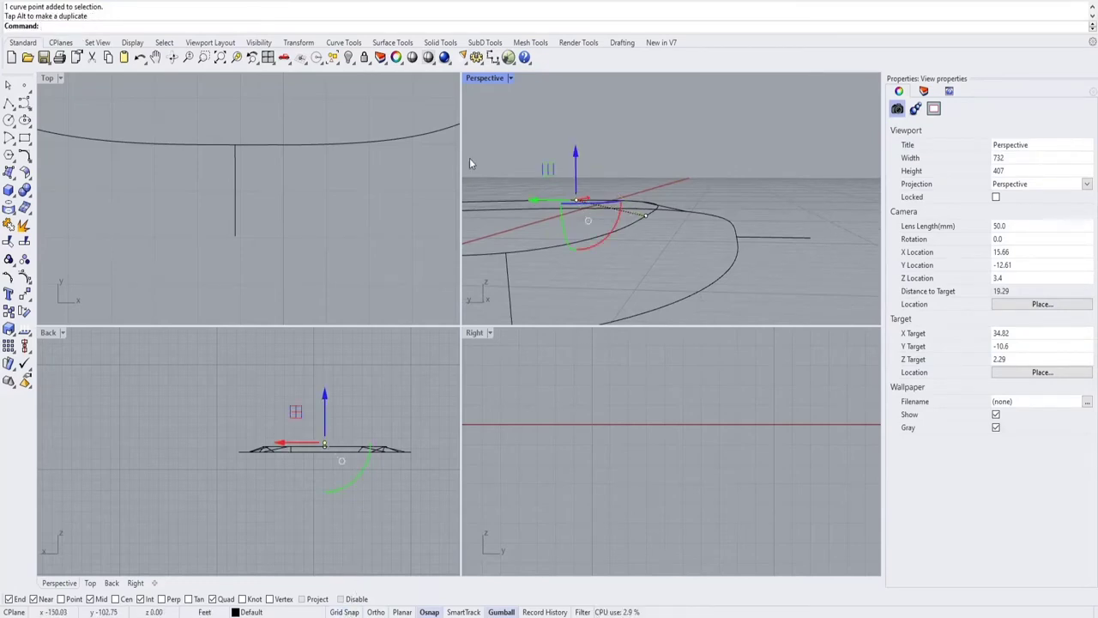
left_click_drag(576, 159, 577, 132)
left_click(658, 148)
Create an arc blend from the raised inner guide line to the outer guide line, spanning the two body outlines.
right_click_drag(636, 173, 681, 222)
scroll(690, 203, "up", 4)
scroll(678, 210, "down", 1)
scroll(684, 217, "down", 2)
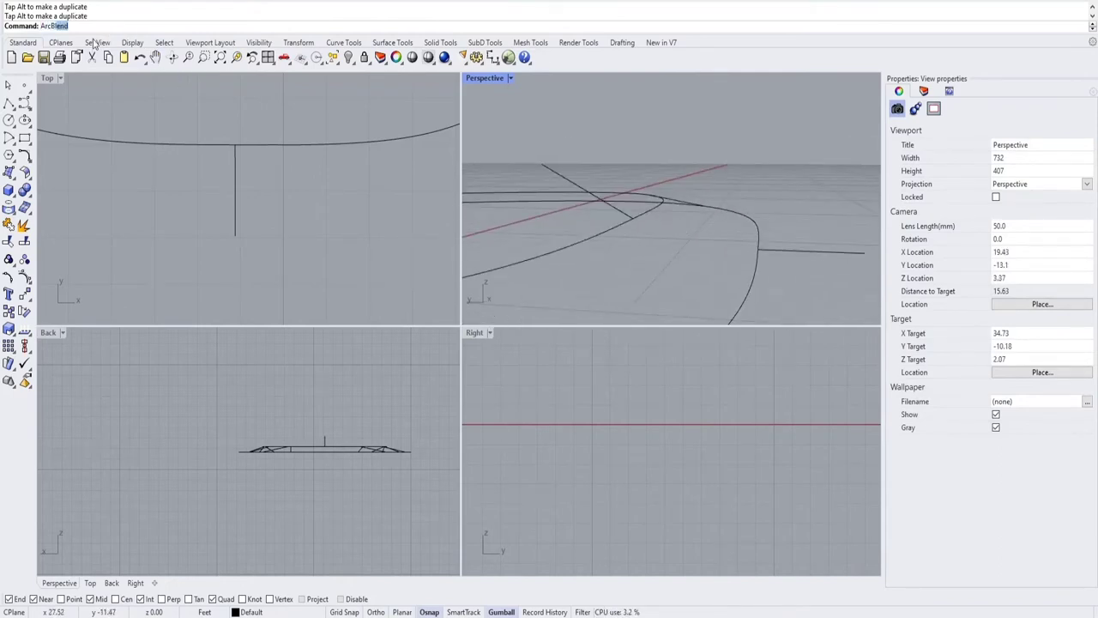
key("Return")
left_click(625, 216)
left_click(761, 251)
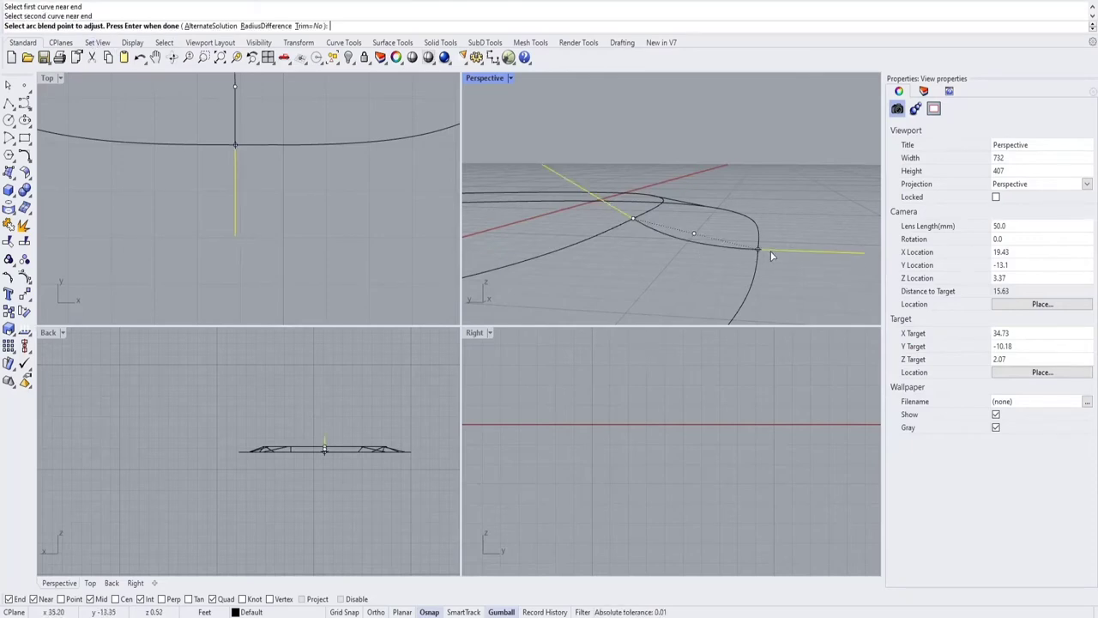
key("Return")
Delete the outer and inner straight guide lines, keeping the arc blend curve between the outlines.
right_click_drag(725, 251, 782, 250)
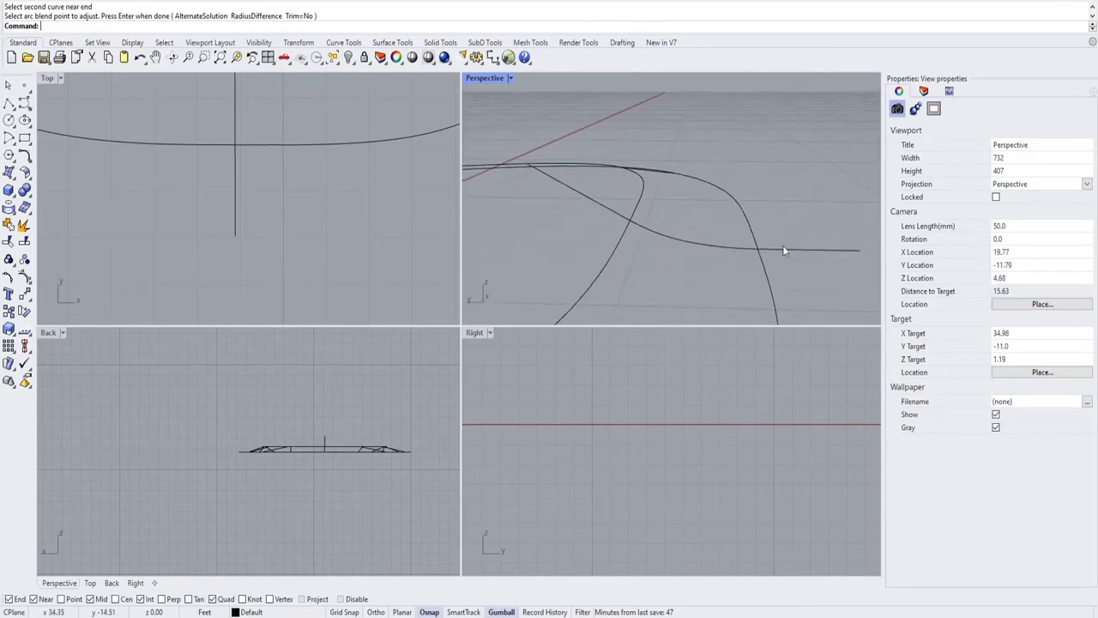
left_click(794, 252)
key("Delete")
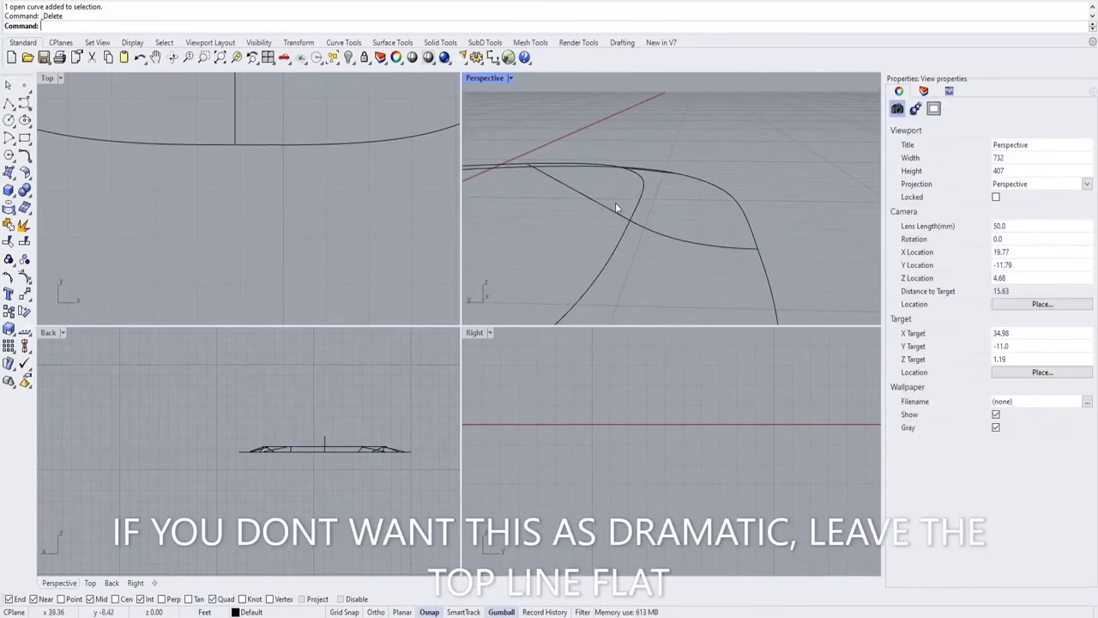
left_click(593, 199)
key("Delete")
Extend the cross-section lines at the two lower body corners and the waist past both the inner and outer outlines.
scroll(733, 235, "down", 2)
right_click_drag(734, 235, 645, 249)
scroll(652, 245, "down", 10)
right_click_drag(677, 255, 692, 248, "shift")
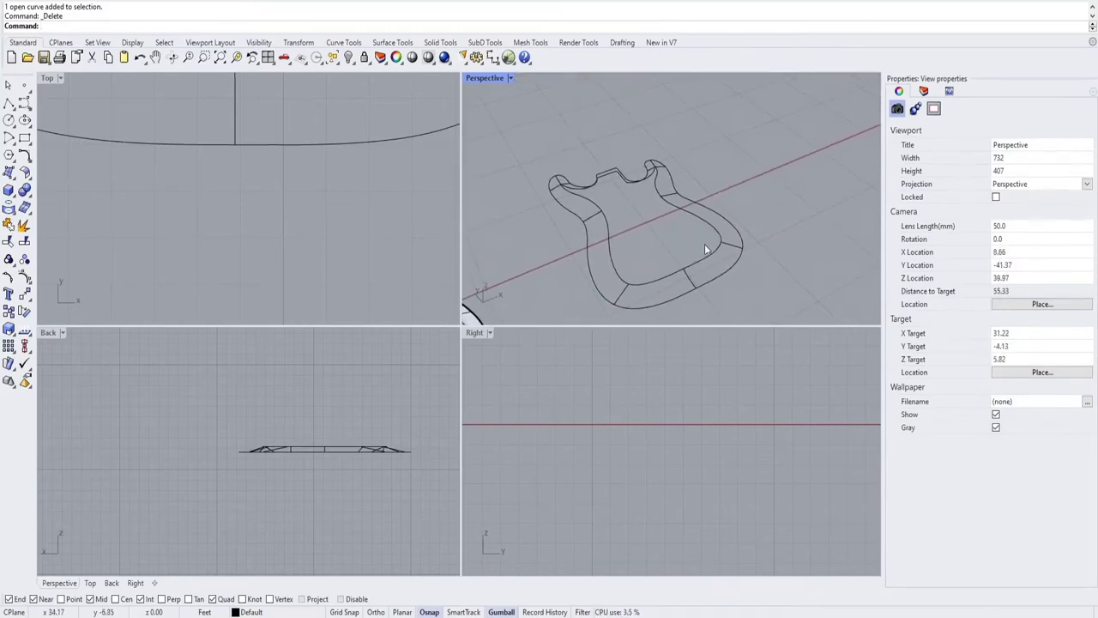
mouse_move(796, 210)
right_mouse_down()
mouse_move(548, 210)
mouse_move(735, 199)
mouse_move(683, 240)
mouse_move(699, 284)
mouse_move(682, 268)
mouse_move(709, 274)
mouse_move(727, 260)
mouse_move(699, 263)
mouse_move(716, 253)
mouse_move(821, 248)
mouse_move(652, 271)
right_mouse_up()
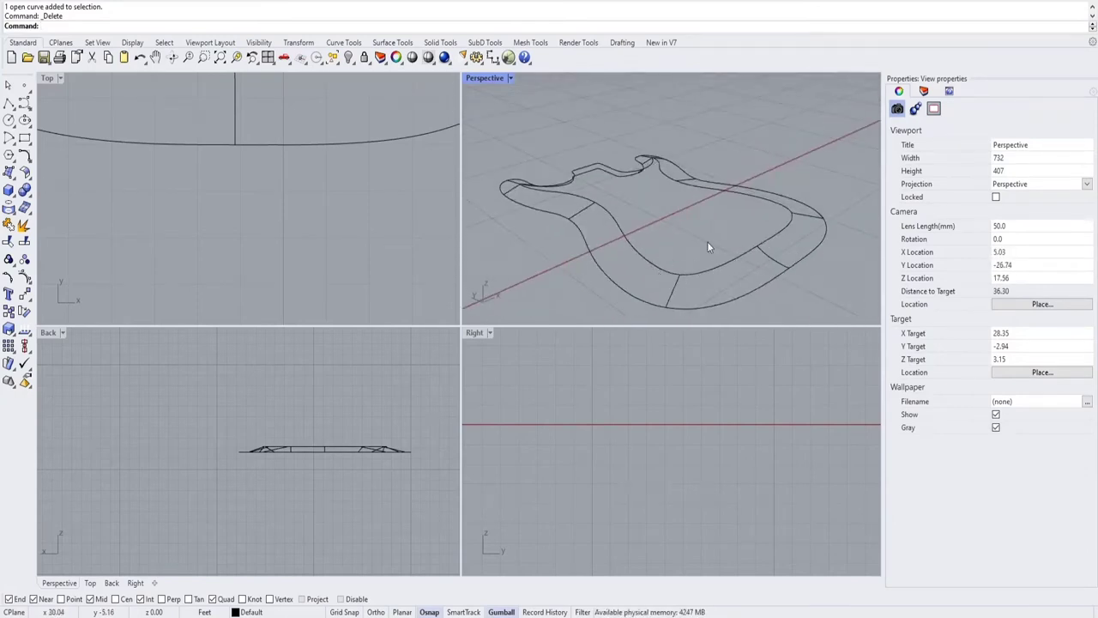
right_click_drag(709, 247, 646, 258)
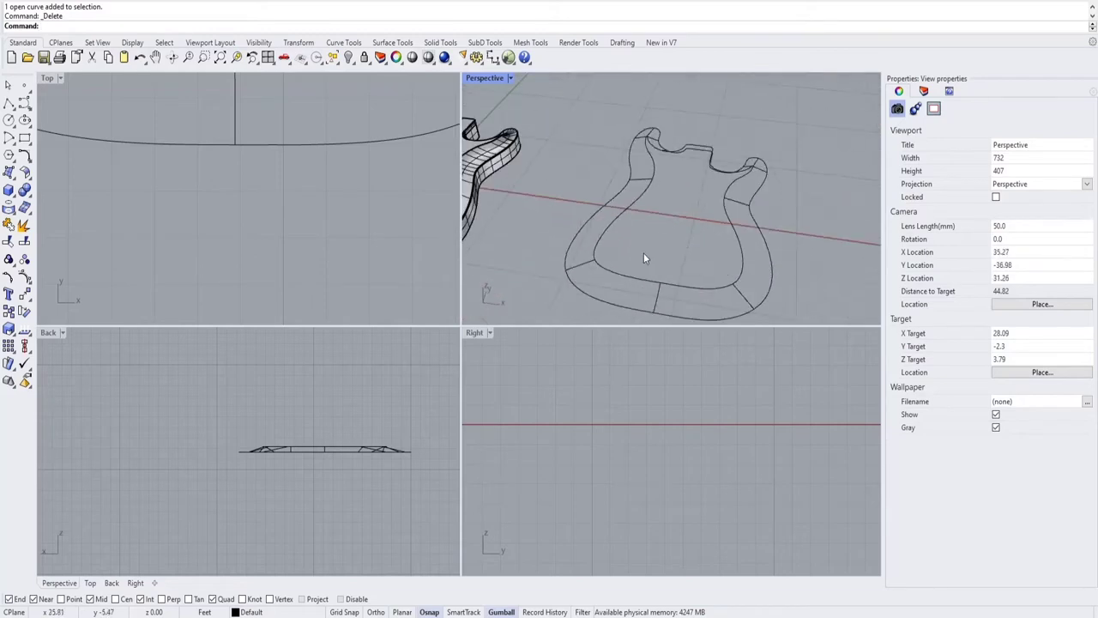
scroll(227, 259, "down", 3)
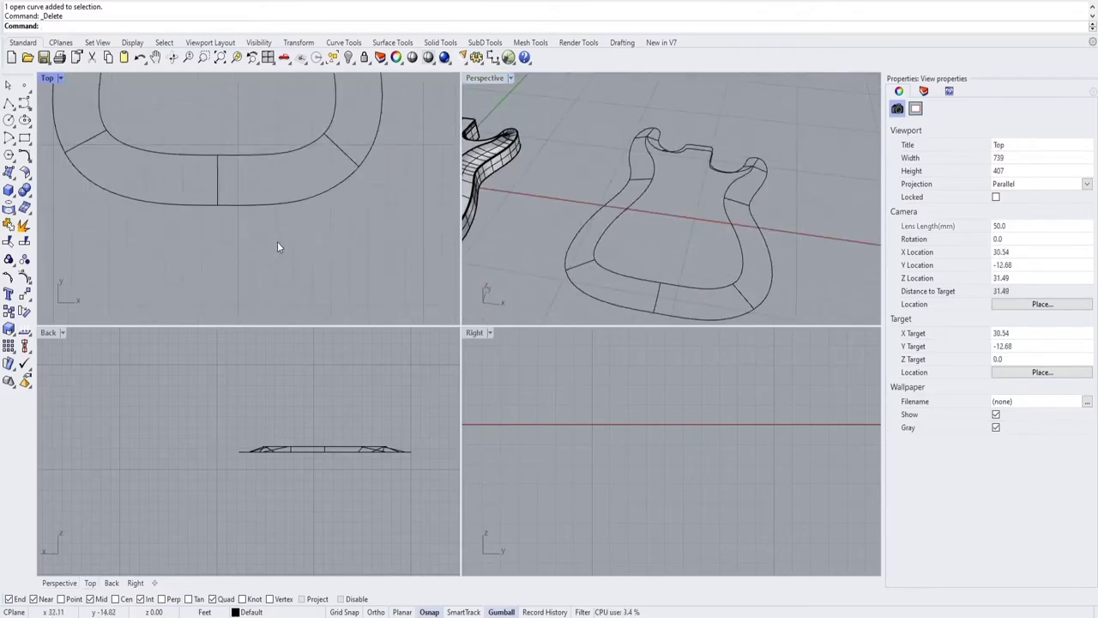
right_click(311, 210)
right_click(312, 210)
left_click(331, 135)
left_click(186, 230)
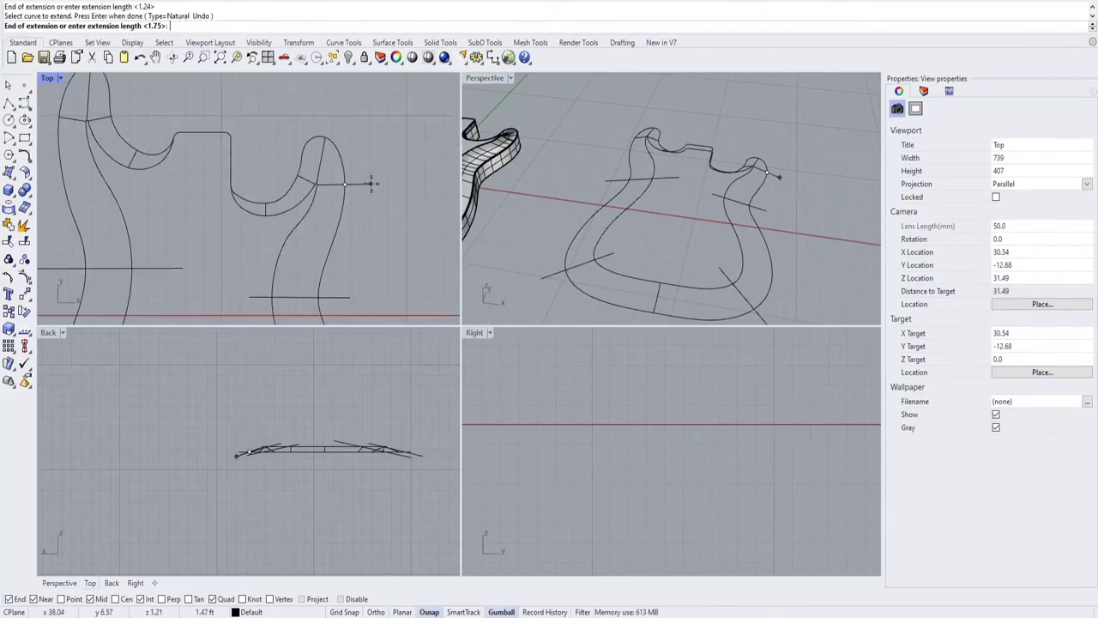
Extend the remaining cross-section lines on the two horns and cutaways past both outlines.
left_click(372, 184)
scroll(333, 164, "up", 6)
right_click_drag(129, 165, 373, 235)
left_click(197, 230)
left_click(218, 162)
right_click_drag(171, 141, 228, 195)
right_click_drag(166, 112, 177, 174)
left_click(176, 171)
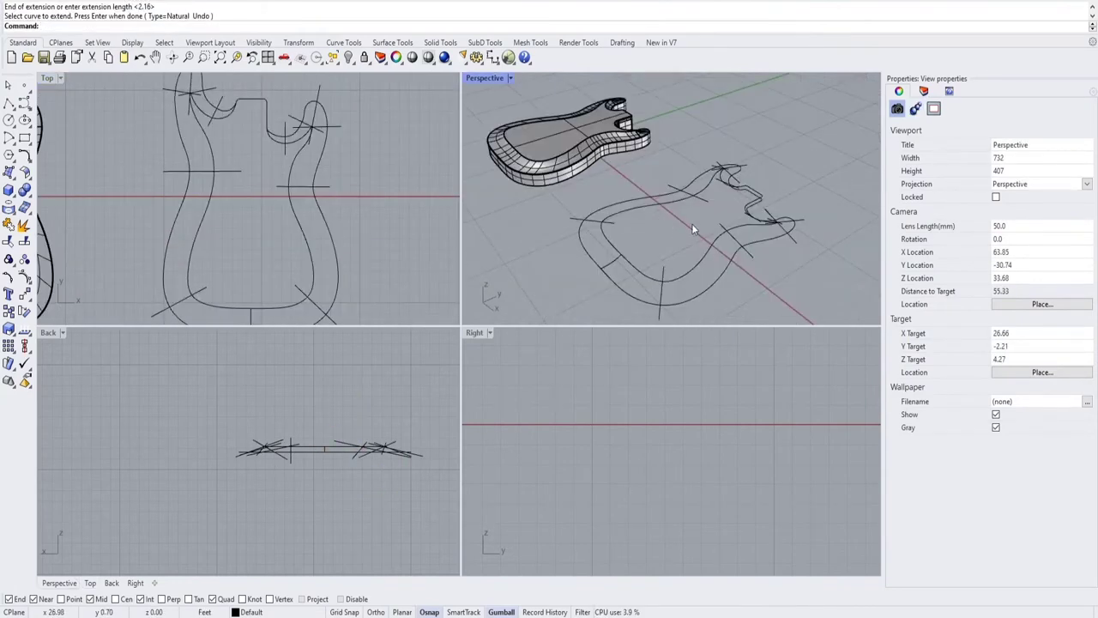
right_click_drag(691, 224, 676, 182)
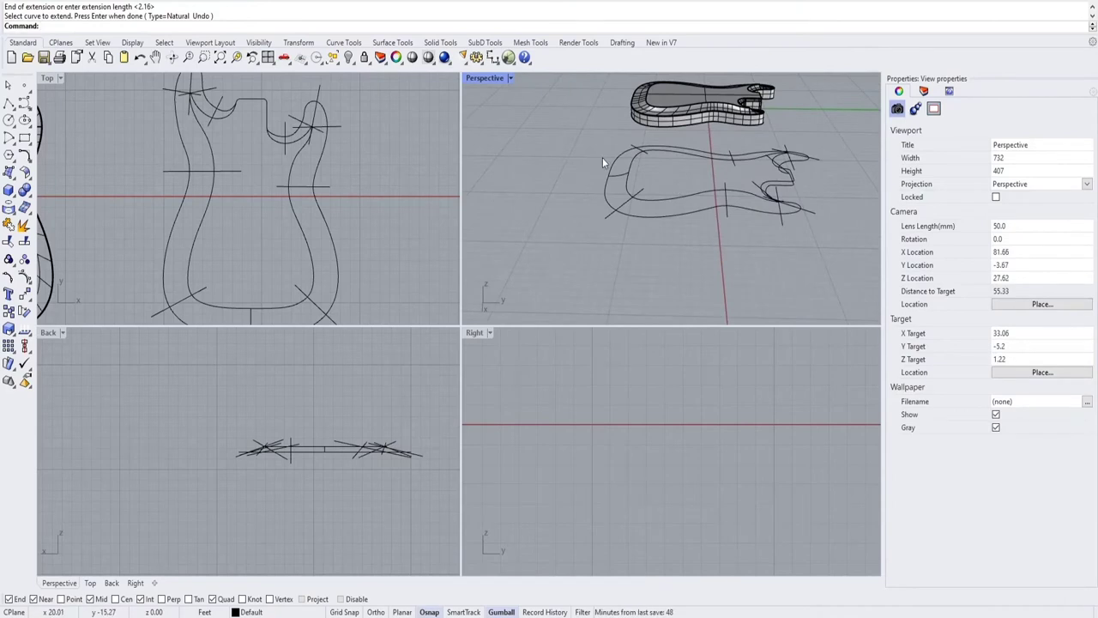
right_click_drag(541, 163, 747, 172)
scroll(616, 199, "up", 4)
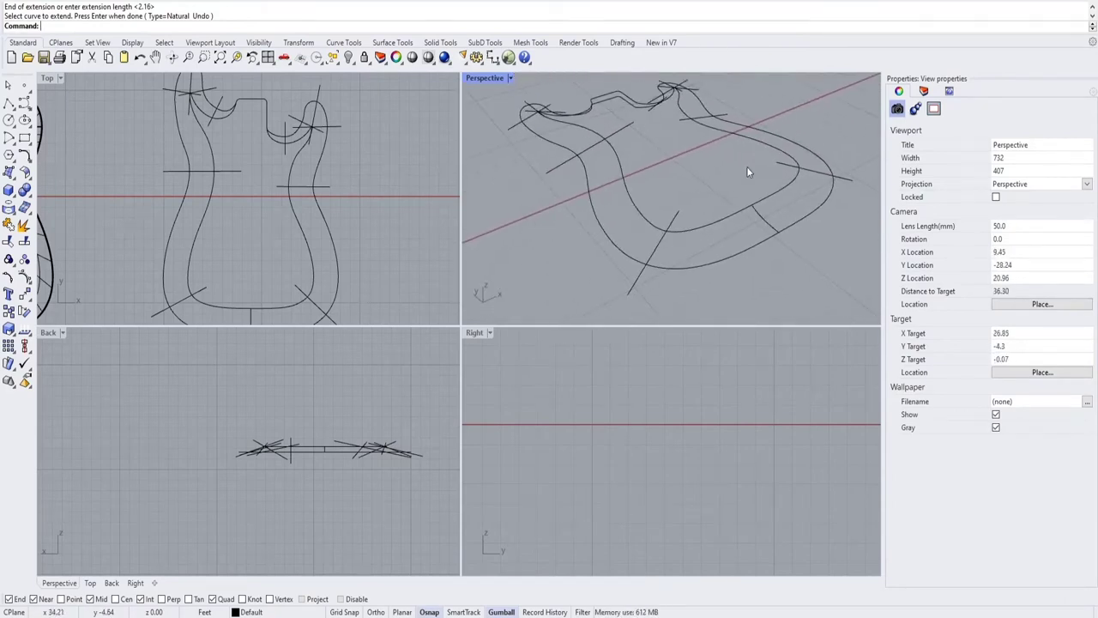
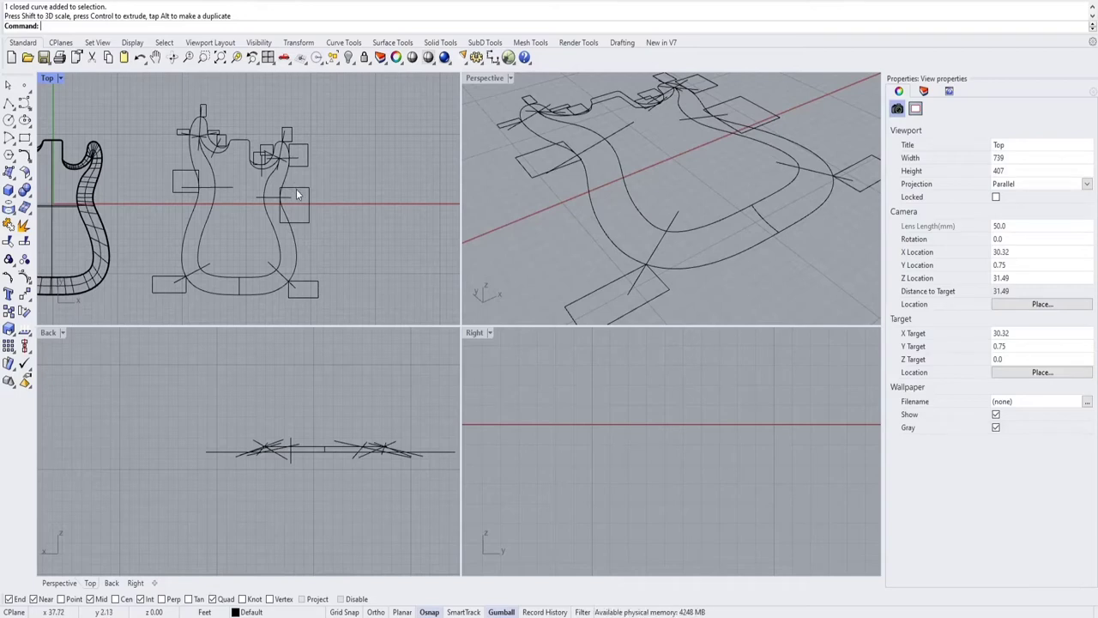
Create planar surfaces with PlanarSrf from all the rectangles placed around the body outline at the extended cross-section lines.
left_click(315, 281)
left_click(153, 283, "shift")
left_click(173, 189, "shift")
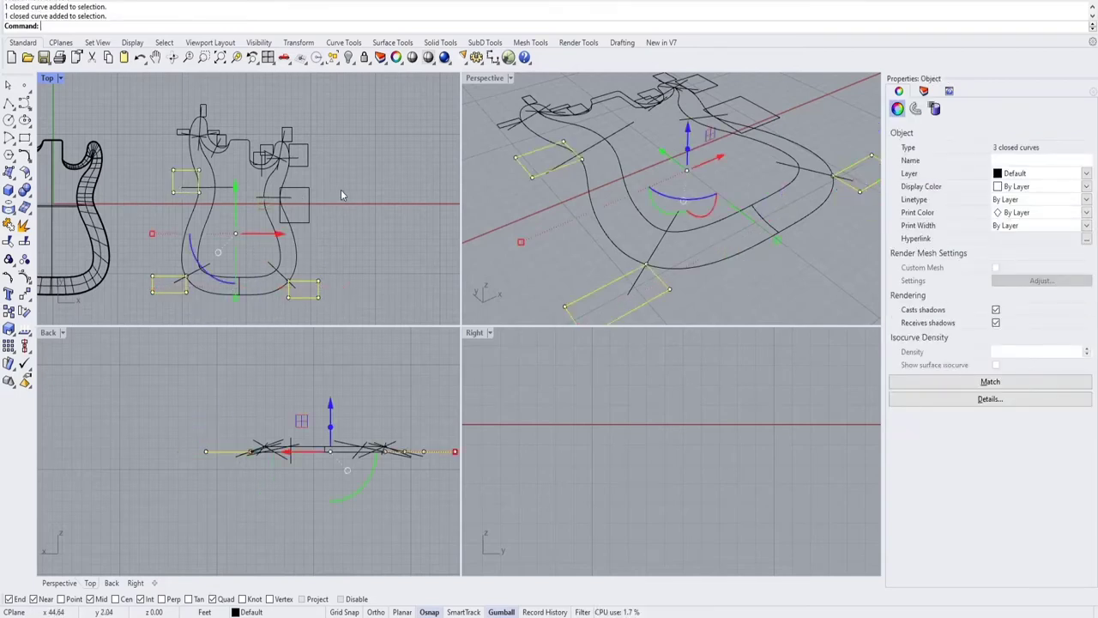
left_click(296, 187, "shift")
left_click(301, 161, "shift")
left_click(299, 157, "shift")
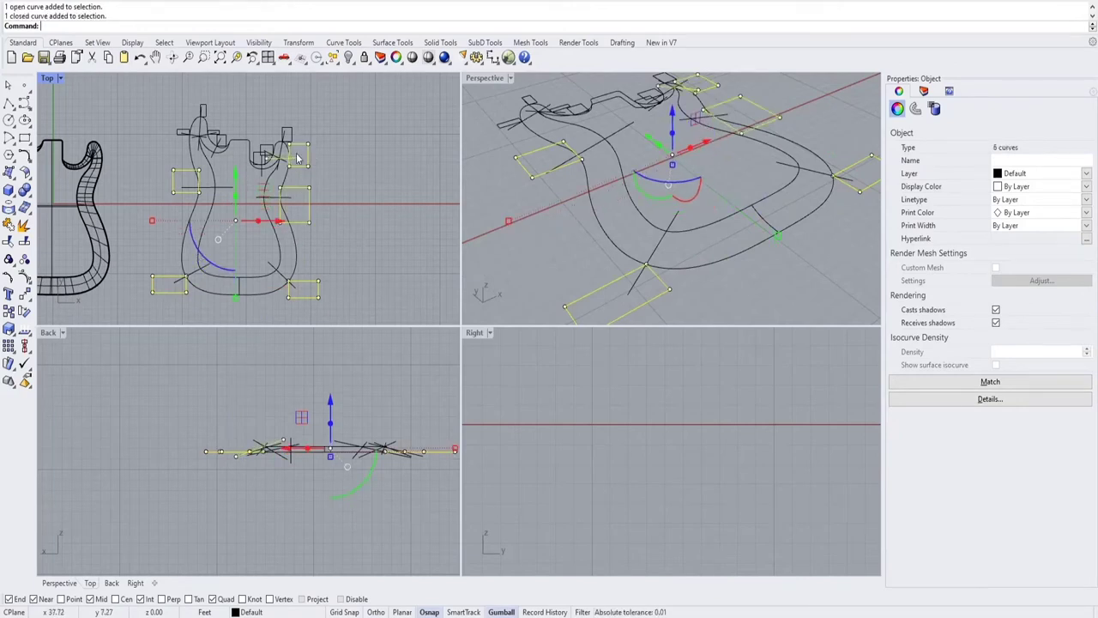
left_click(274, 166, "ctrl")
scroll(290, 130, "up", 4)
left_click(293, 131, "shift")
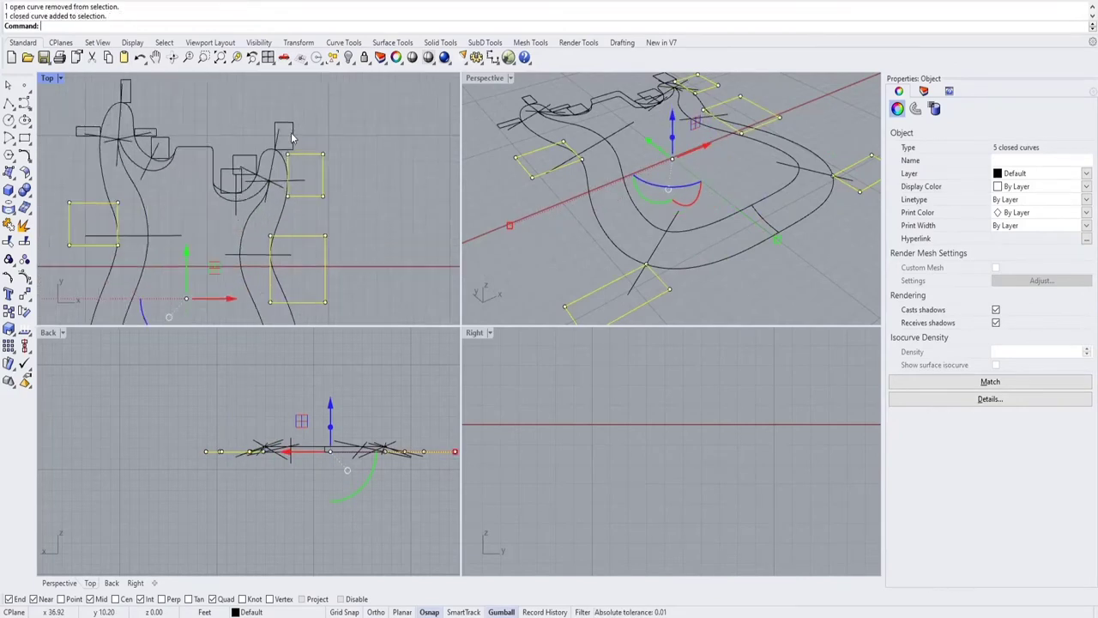
left_click(244, 160, "shift")
left_click(220, 170, "shift")
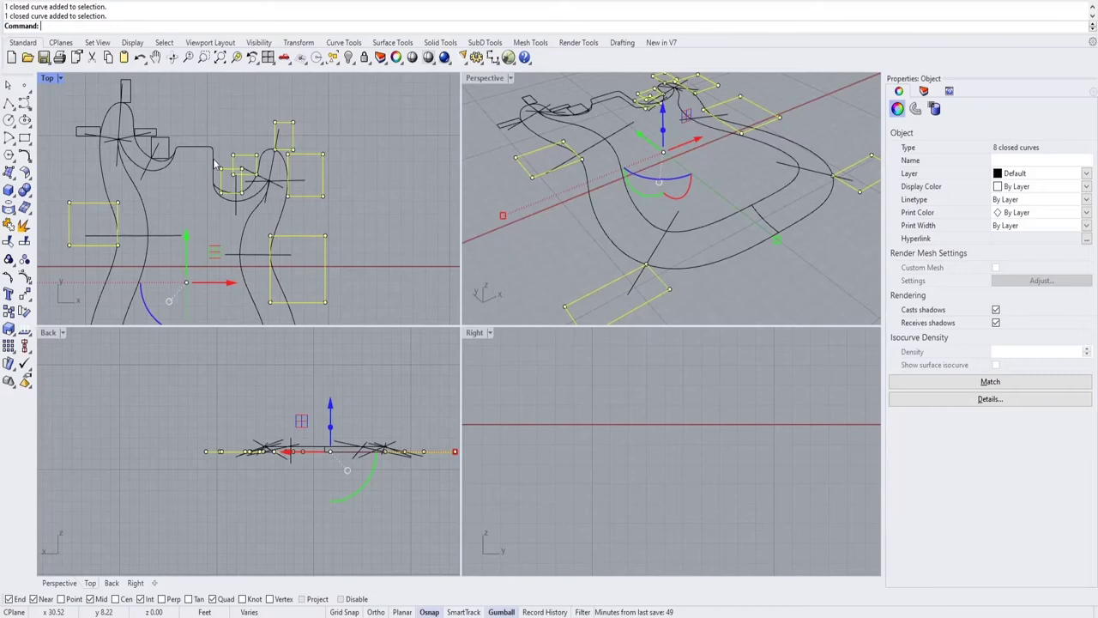
left_click(159, 142, "shift")
left_click(129, 93, "shift")
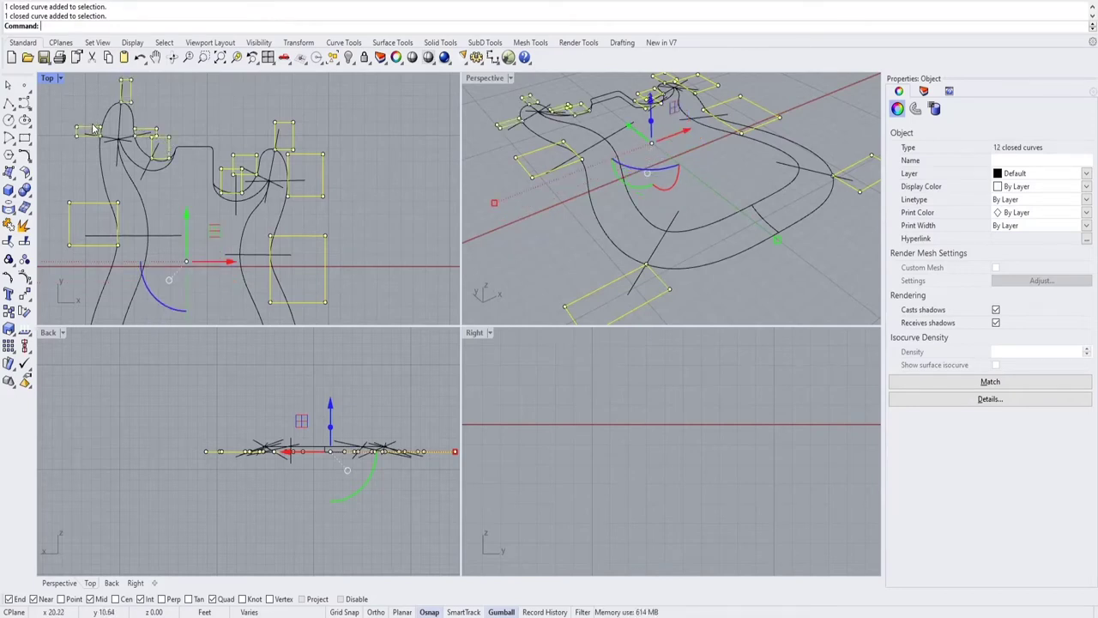
type("PlanarSrf")
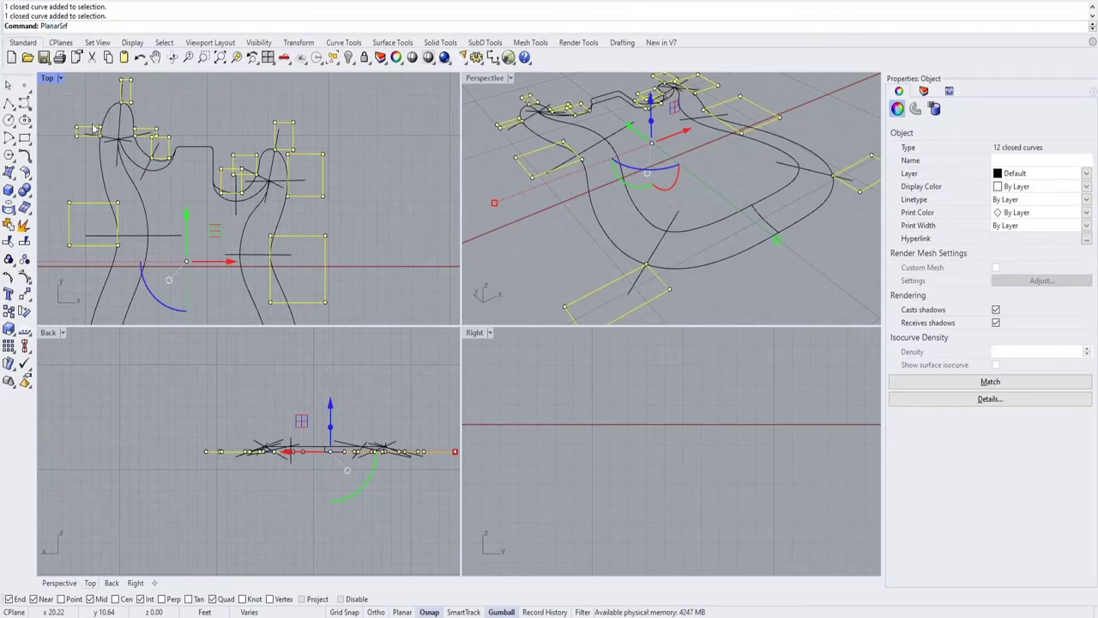
key("Return")
left_click(199, 100)
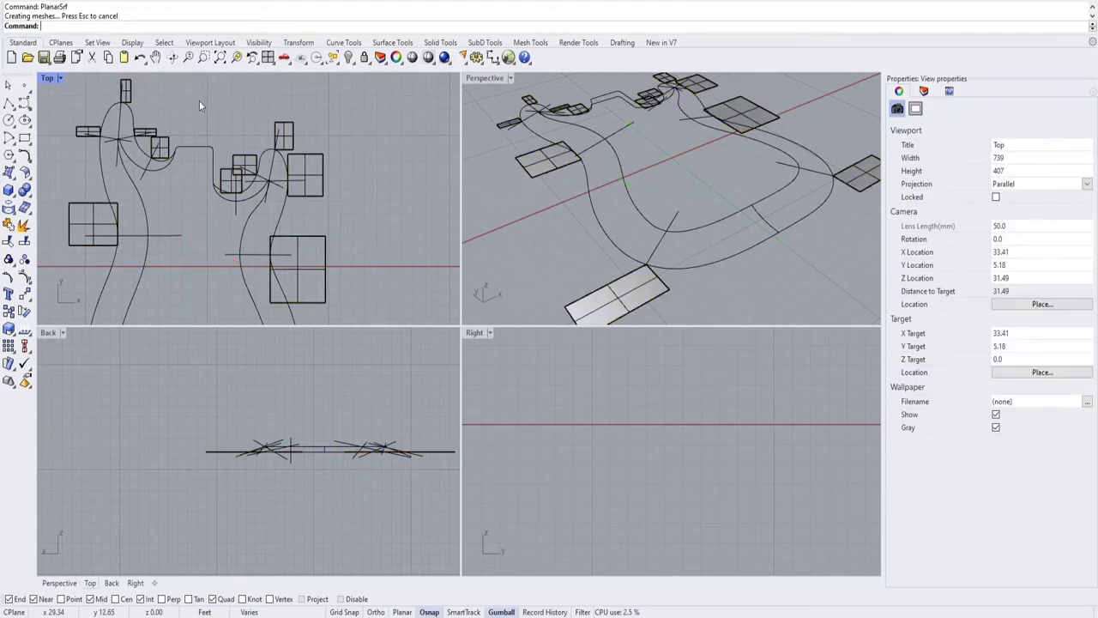
Start Project and choose all the extended cross-section lines around the body as the curves to project, with direction CPlaneZ.
scroll(291, 252, "down", 5)
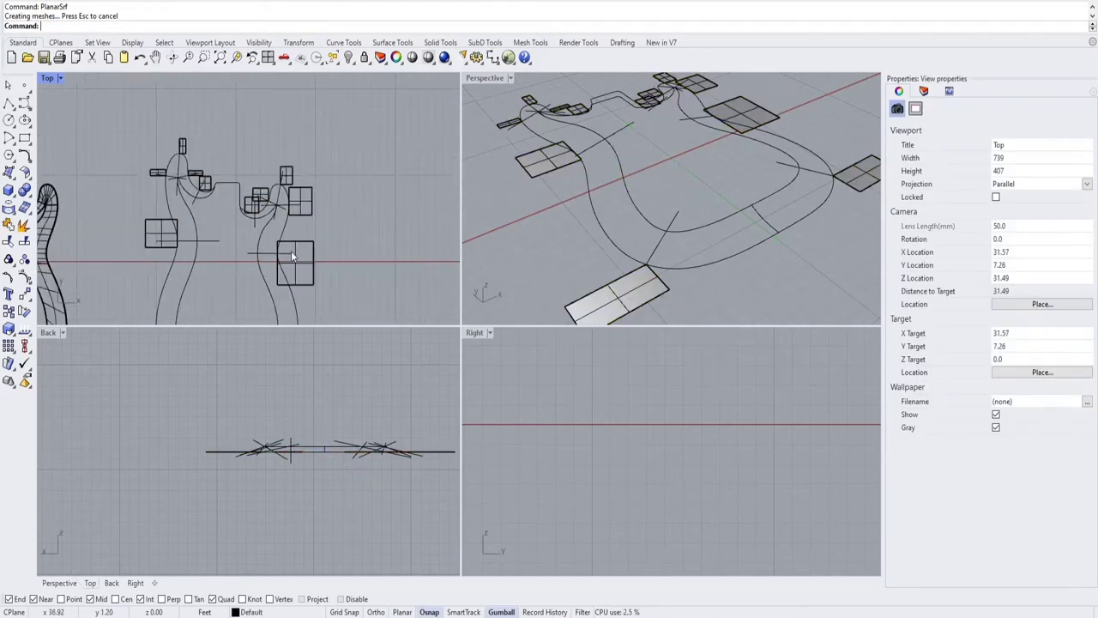
right_click_drag(294, 271, 326, 167)
scroll(335, 246, "up", 7)
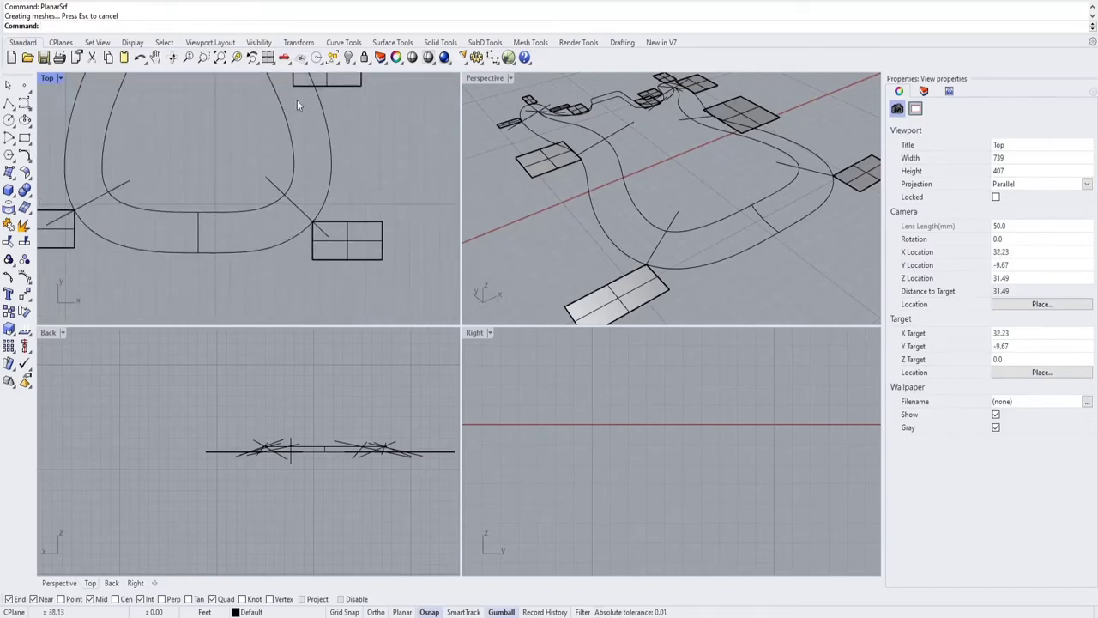
type("Project")
key("Return")
left_click(319, 227)
left_click(86, 204)
right_click_drag(172, 146, 163, 261)
left_click(103, 118)
left_click(294, 144)
right_click_drag(294, 144, 300, 284)
left_click(343, 220)
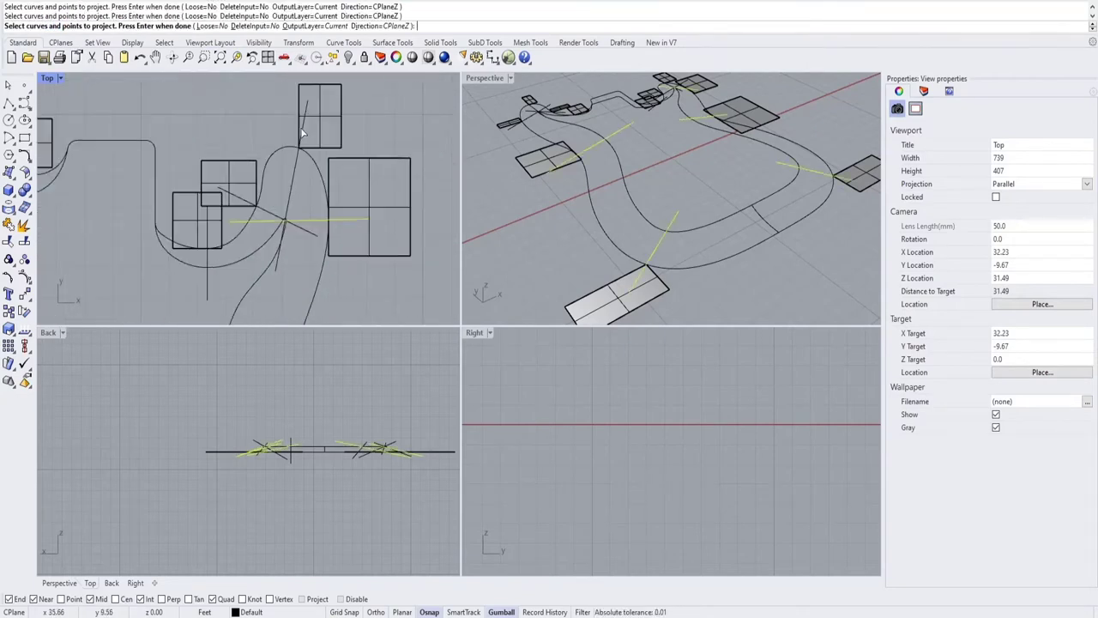
scroll(171, 89, "down", 4)
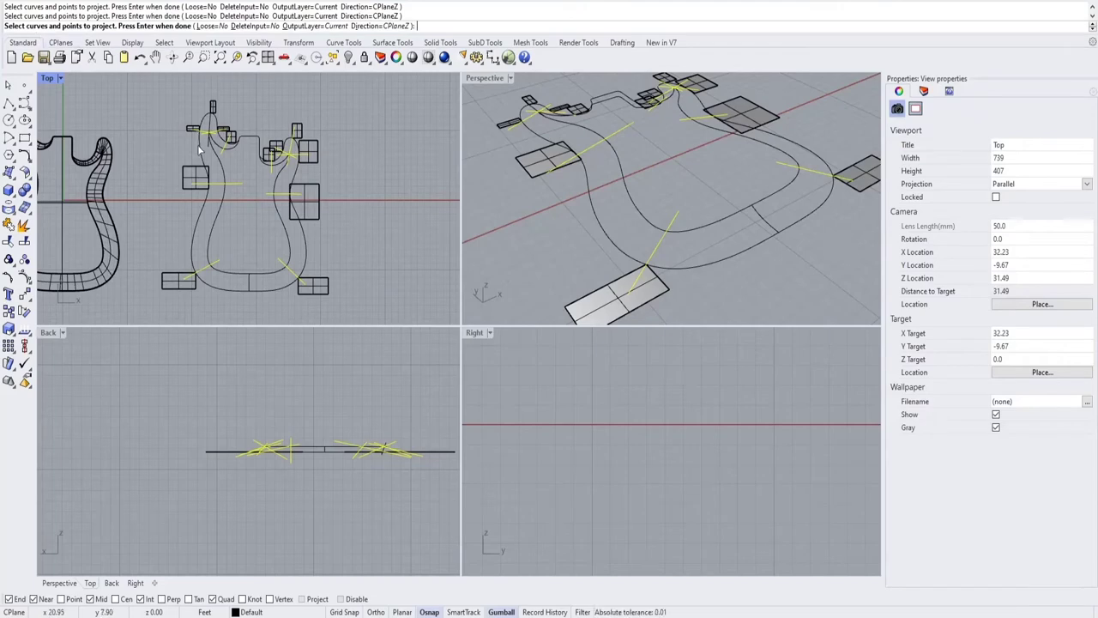
scroll(293, 171, "up", 2)
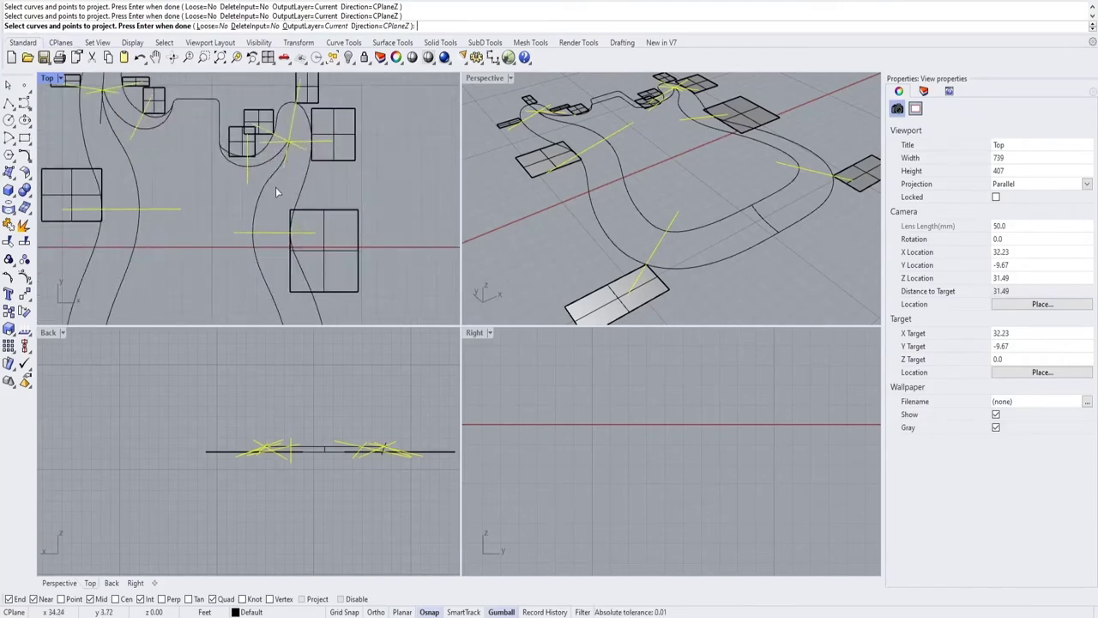
key("Return")
Choose the planar surfaces at both waist sides and the two lower body corners as projection targets.
scroll(269, 188, "down", 4)
right_click_drag(274, 213, 305, 152)
left_click(333, 169)
left_click(342, 297)
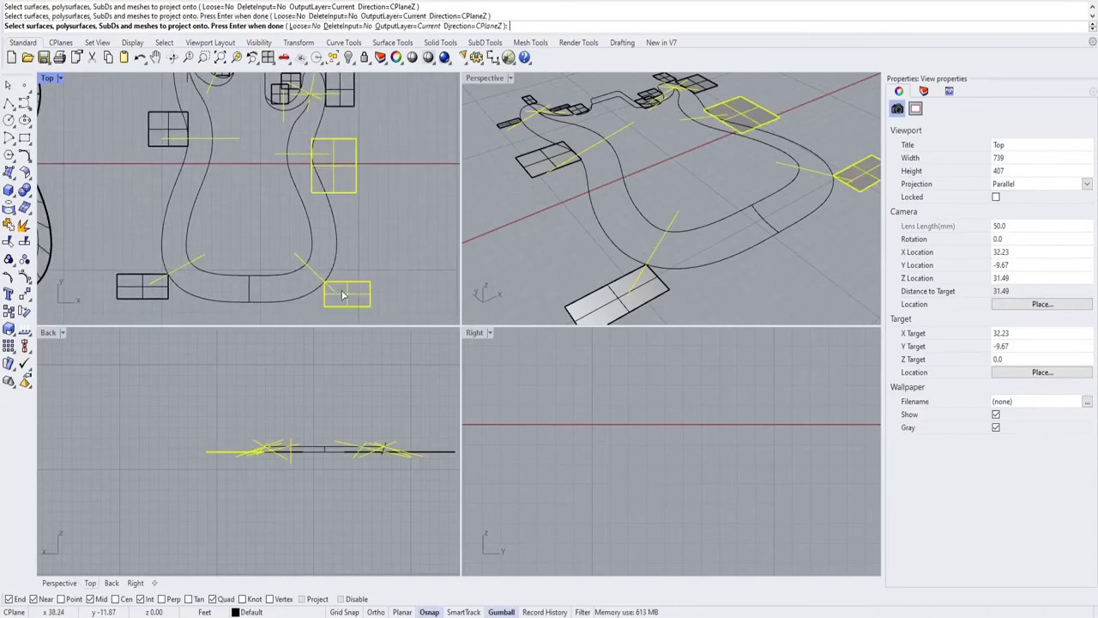
left_click(120, 291)
left_click(163, 131)
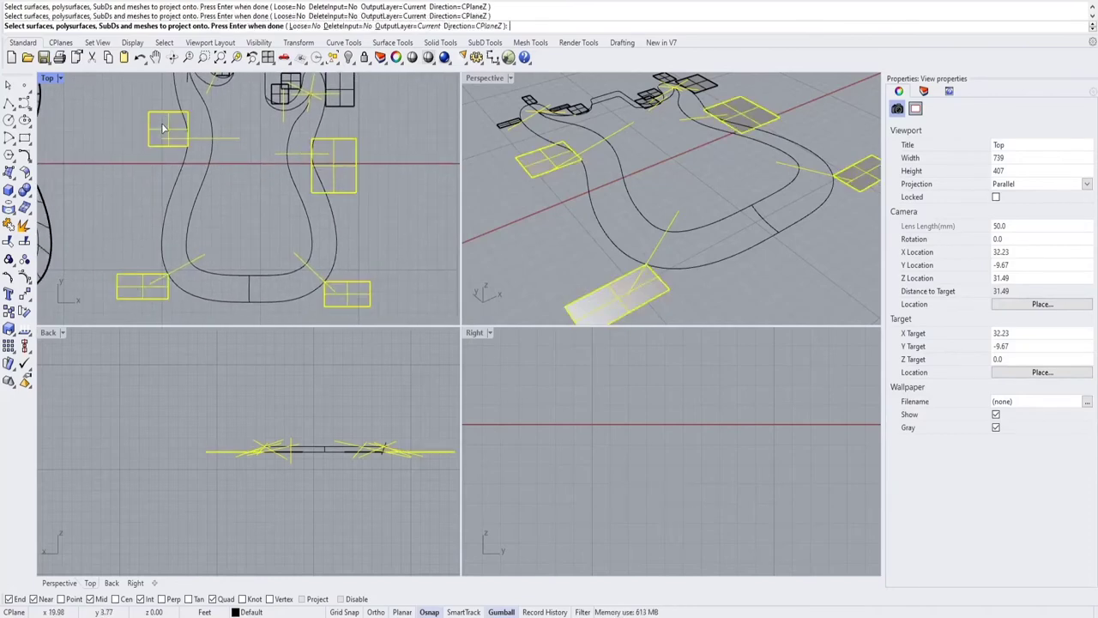
Add the planar surfaces around both horns and cutaways as targets, complete the projection of the cross-section lines, and clear the selection.
right_click_drag(163, 129, 130, 263)
left_click(292, 228)
scroll(287, 221, "up", 3)
left_click(271, 209)
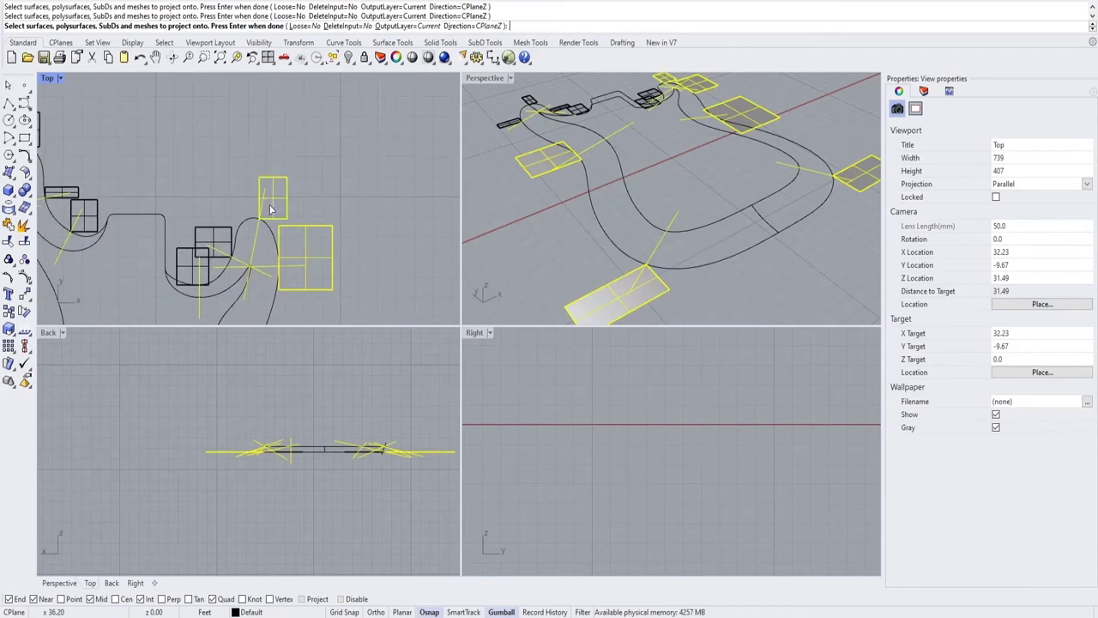
left_click(220, 244)
left_click(191, 275)
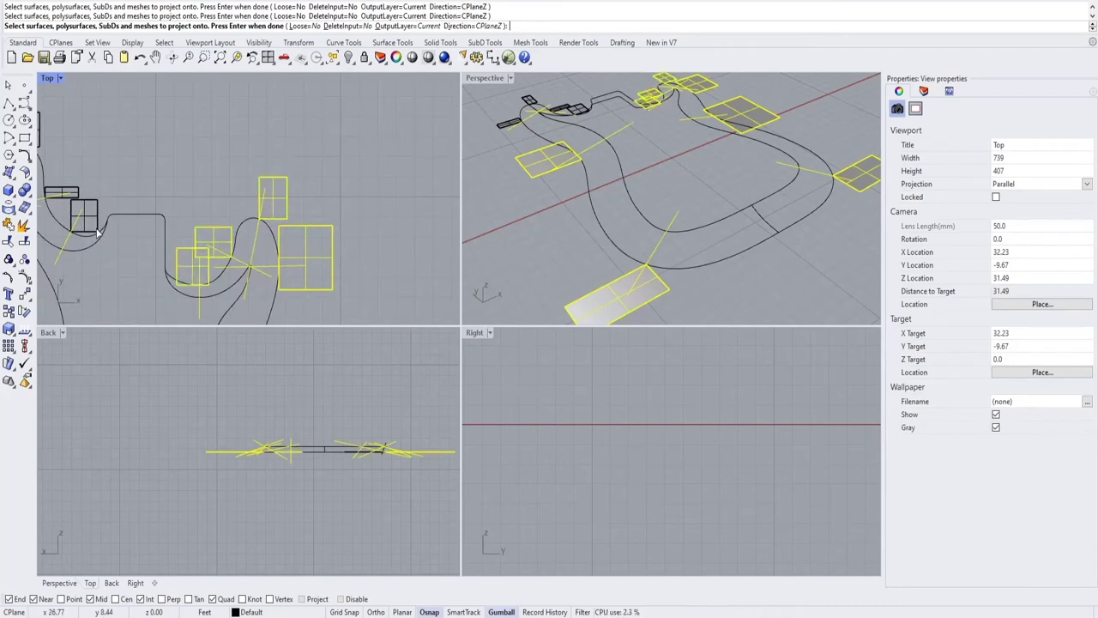
right_click_drag(99, 233, 211, 246)
left_click(196, 234)
left_click(171, 212)
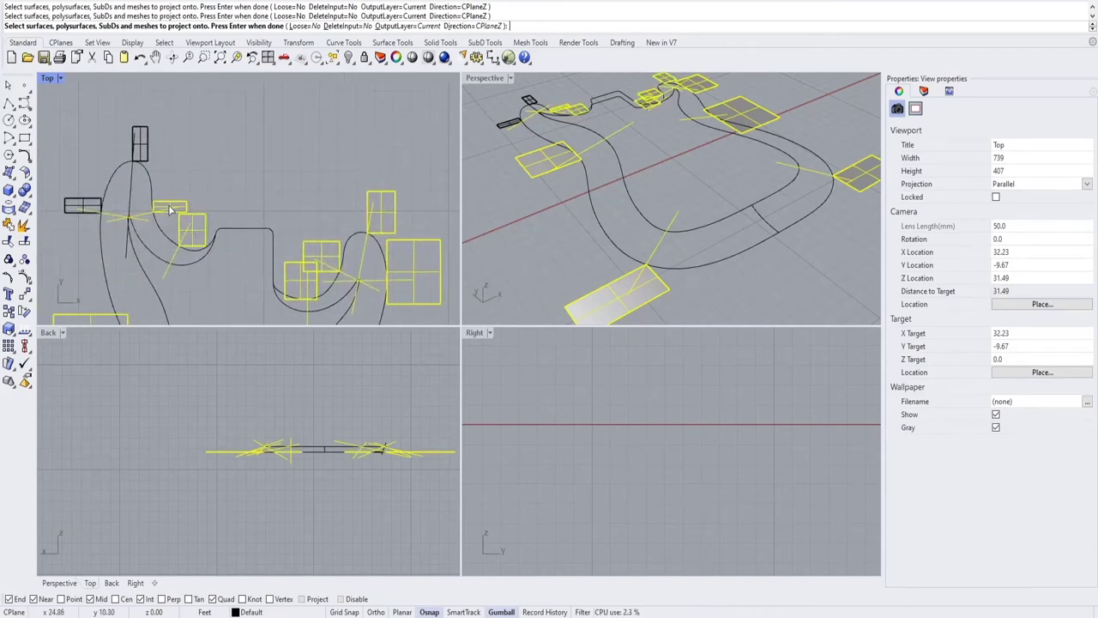
left_click(142, 149)
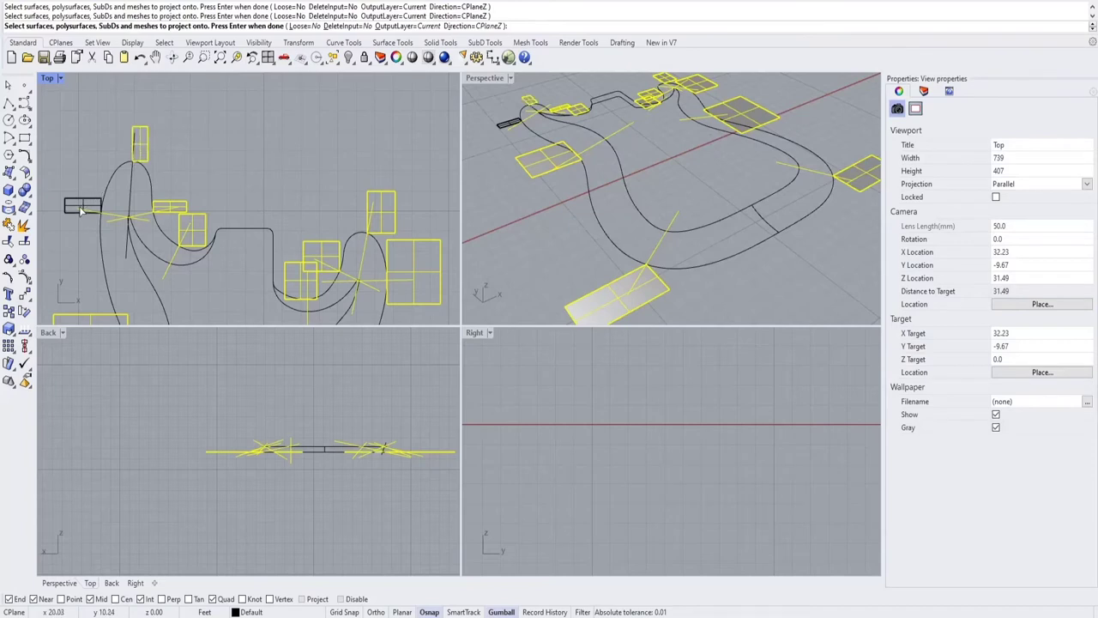
left_click(82, 207)
scroll(240, 169, "down", 6)
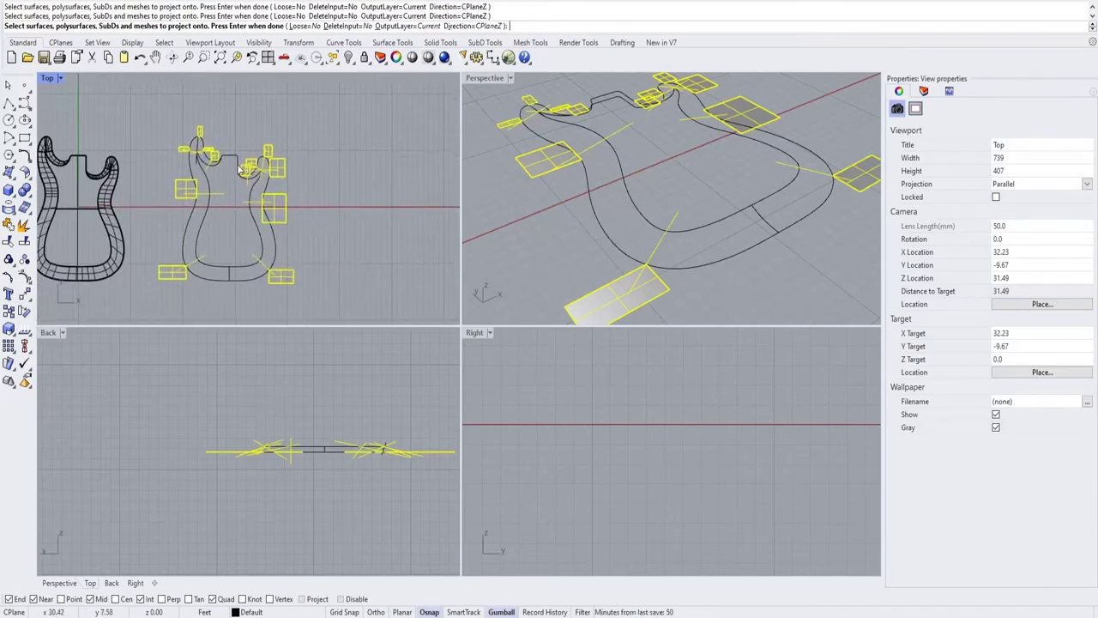
scroll(255, 224, "up", 3)
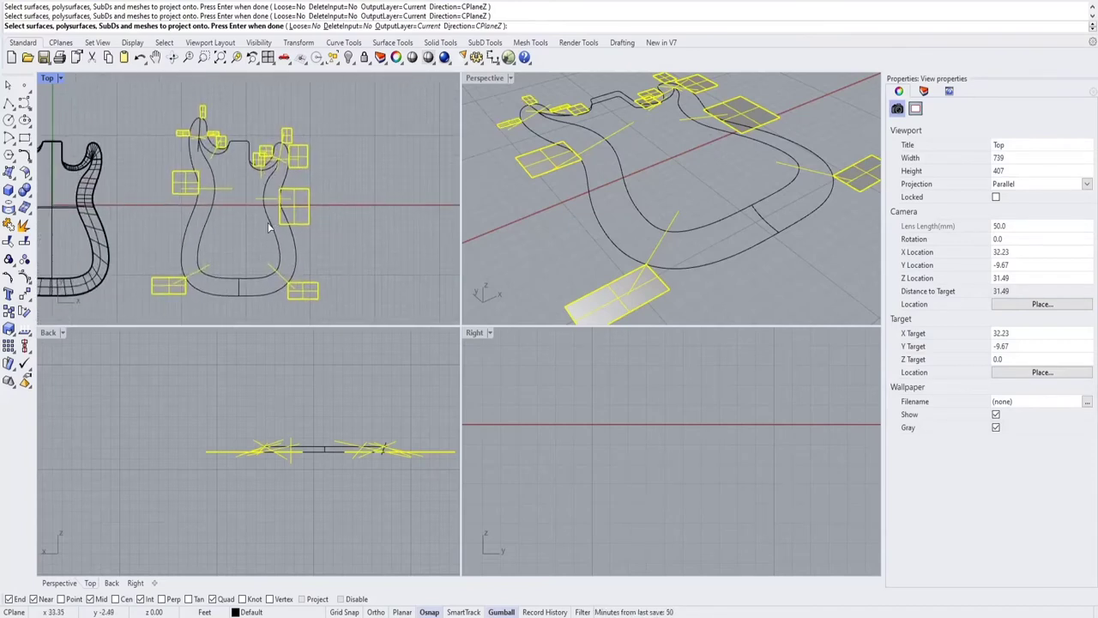
key("Return")
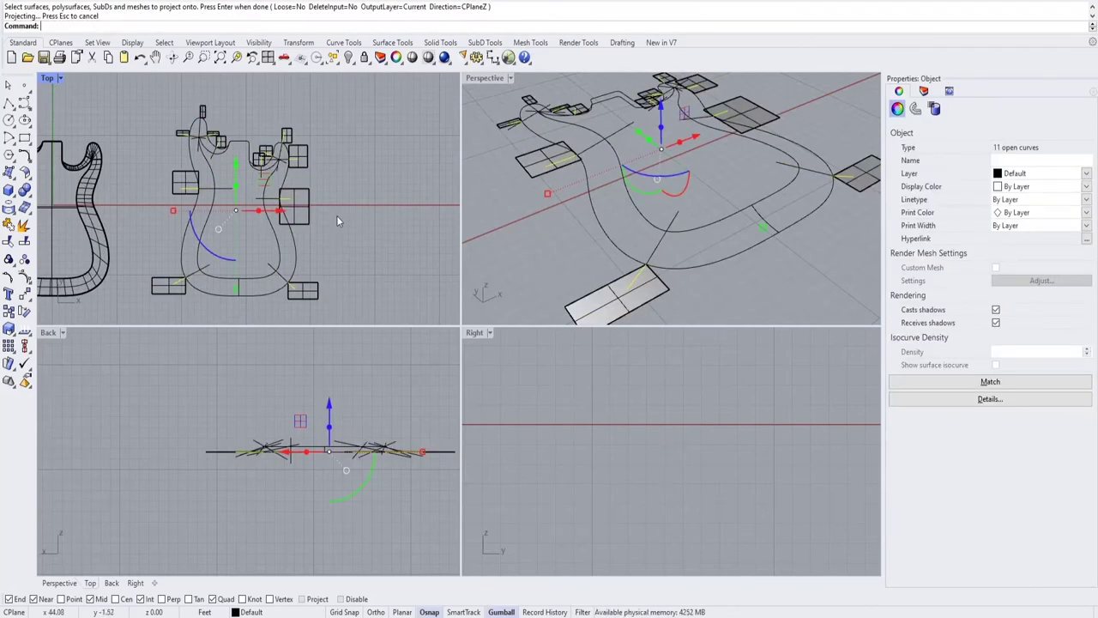
key("Escape")
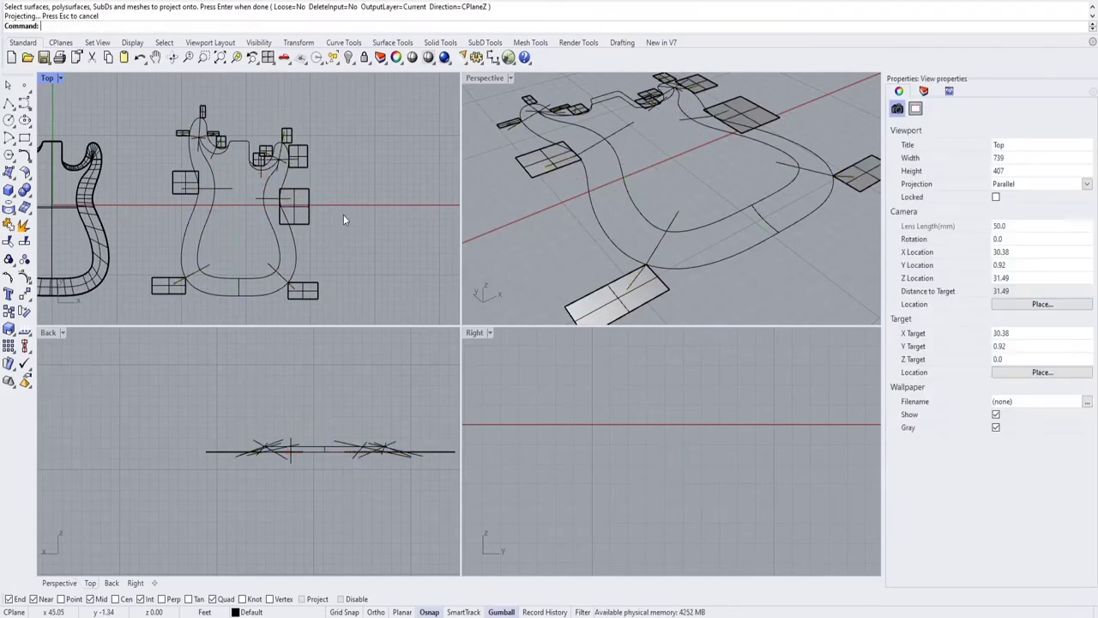
Delete the planar surfaces and their rectangles at the two lower body corners, keeping the projected lines.
left_click(598, 302)
key("Delete")
left_click(599, 301)
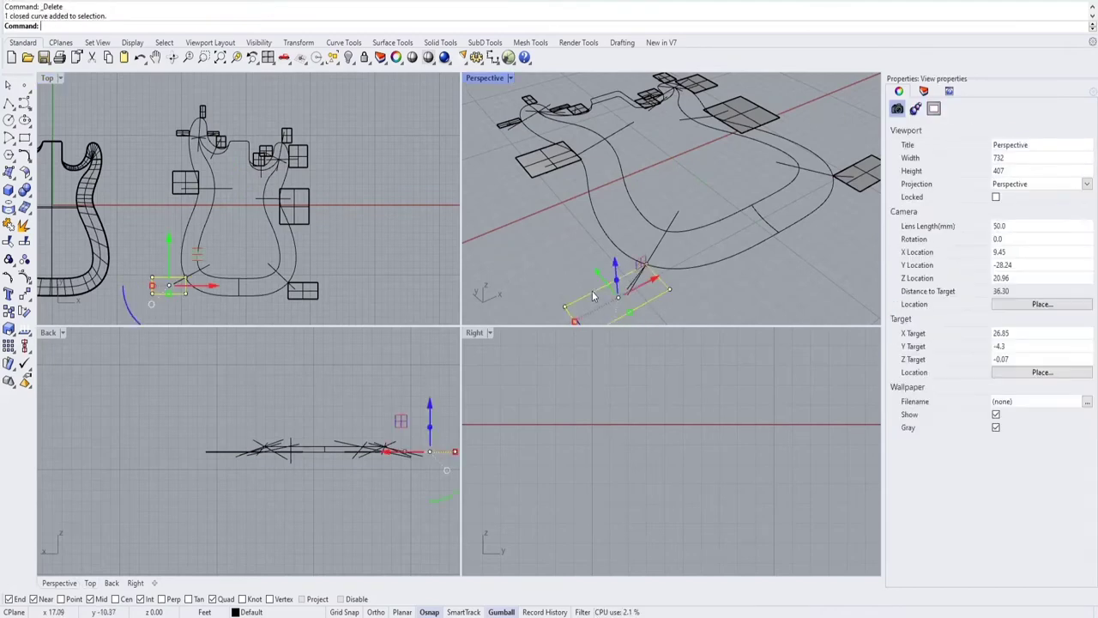
key("Delete")
left_click(337, 307)
left_click_drag(337, 302, 306, 279)
key("Delete")
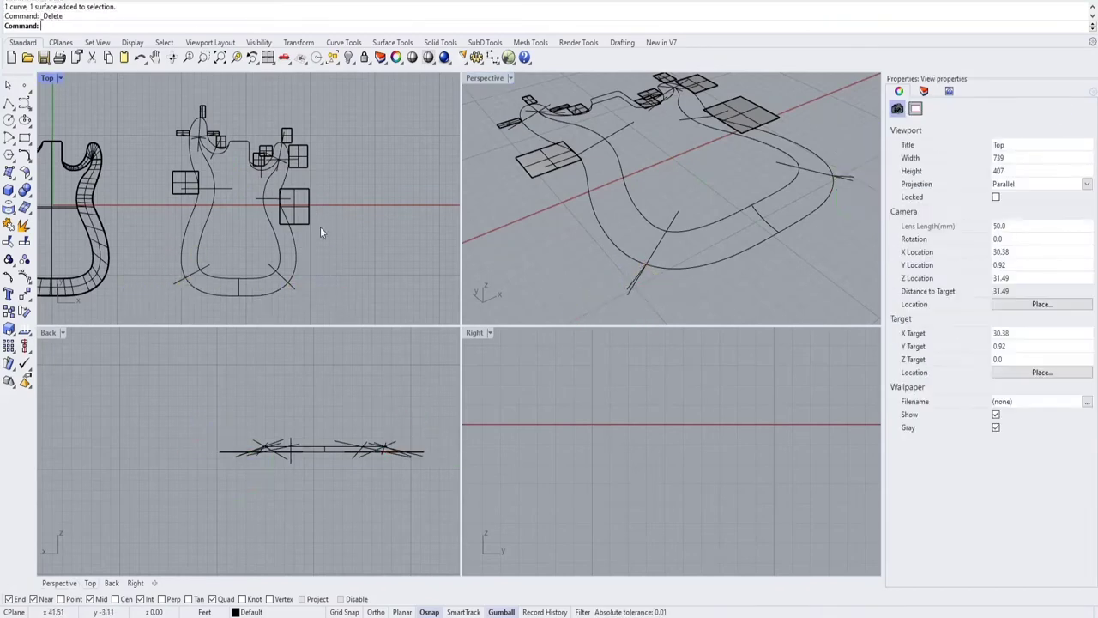
Delete the planar surfaces and rectangles at the waist, horn and cutaway on the short-horn side of the body.
left_click_drag(320, 226, 293, 197)
key("Delete")
scroll(310, 153, "up", 2)
scroll(312, 158, "up", 2)
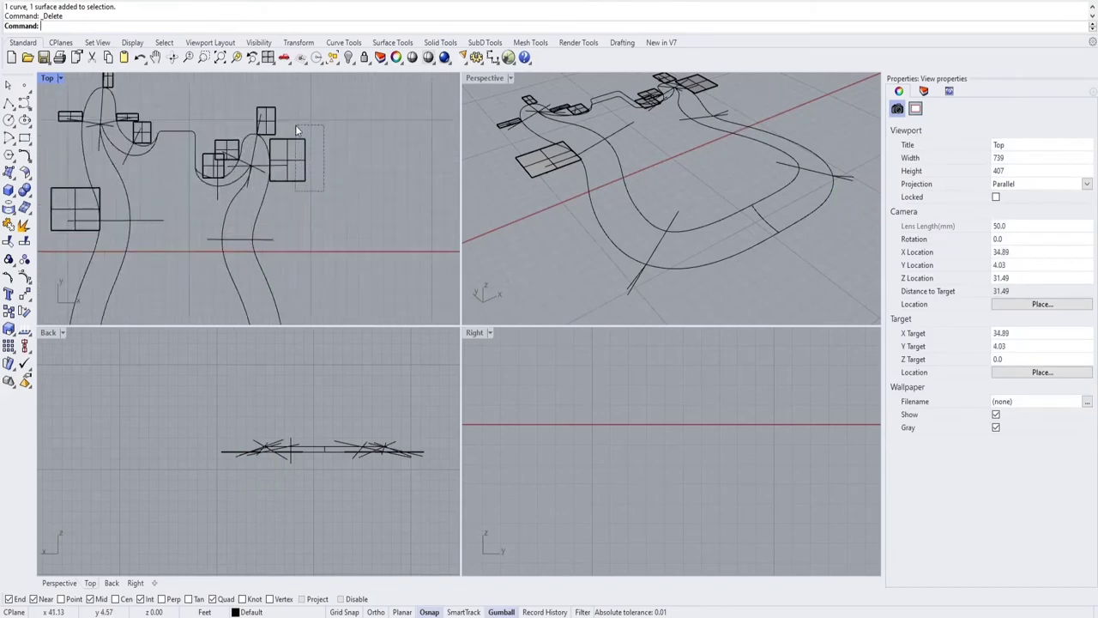
left_click_drag(295, 125, 304, 107)
key("Delete")
scroll(347, 177, "up", 3)
key("Delete")
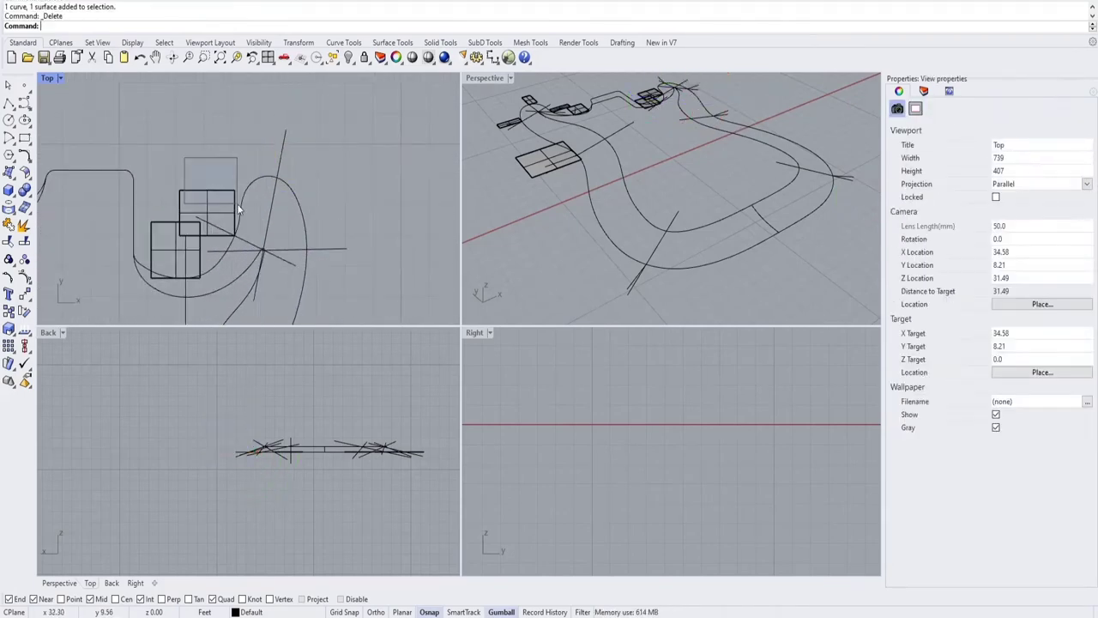
left_click(179, 190)
key("Delete")
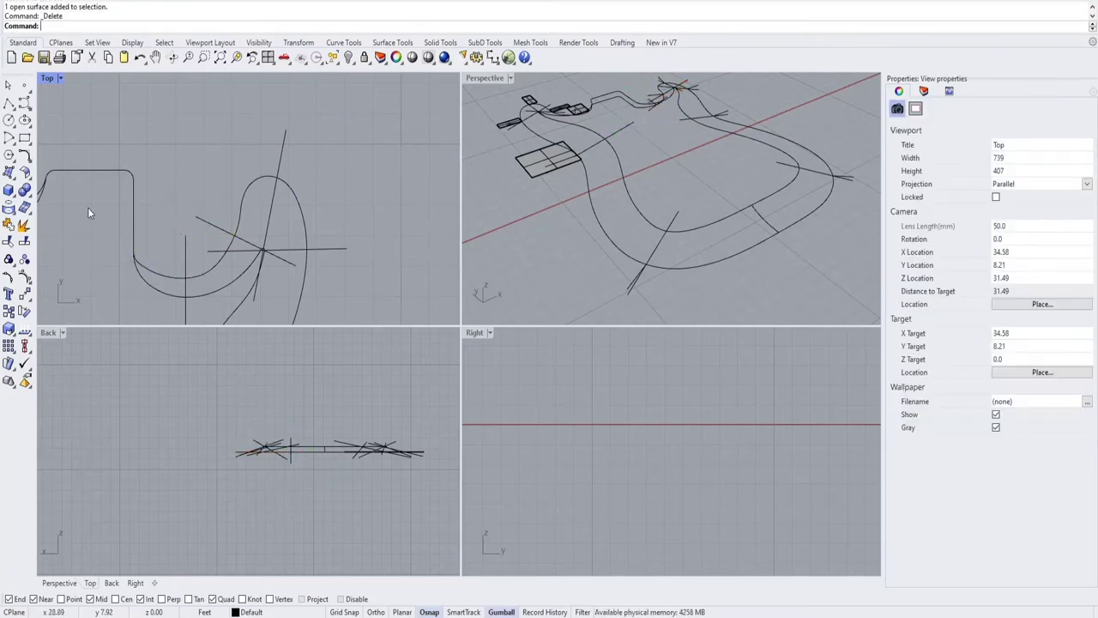
Delete the remaining planar surfaces and rectangles at the cutaway, horn and waist on the long-horn side of the body.
right_click_drag(88, 207, 375, 233)
left_click(301, 174)
key("Delete")
right_click_drag(301, 174, 366, 270)
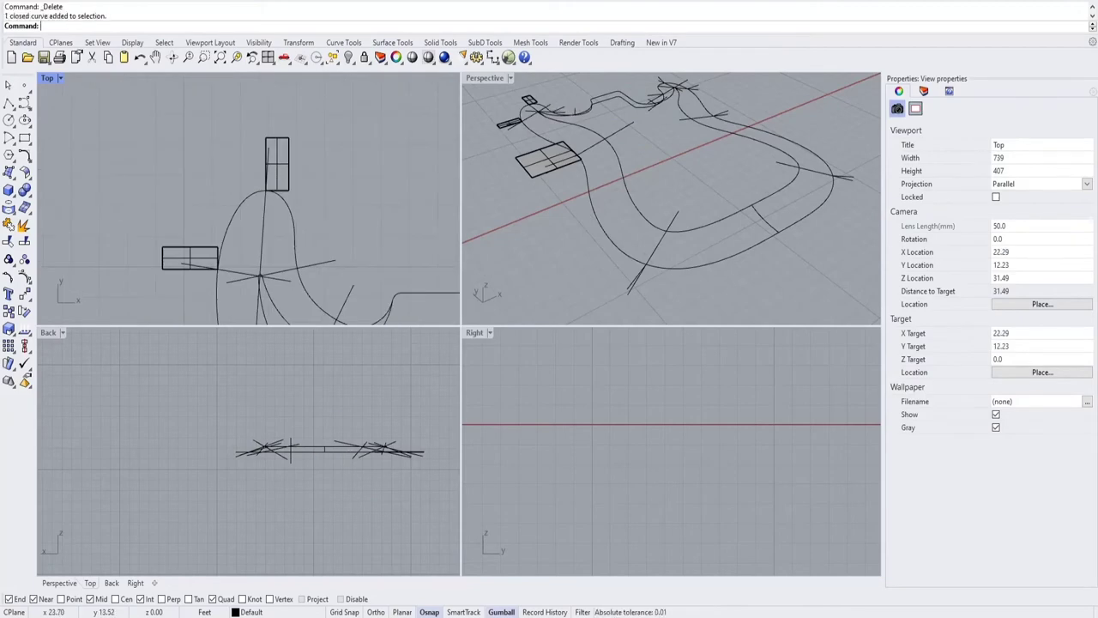
key("Delete")
scroll(225, 171, "down", 6)
left_click(208, 247)
key("Delete")
Trim the extended cross-section lines outside the inner outline at the long-horn-side waist and both lower corners, using the inner outline as cutter.
right_click_drag(713, 211, 630, 220)
right_click_drag(709, 226, 474, 227)
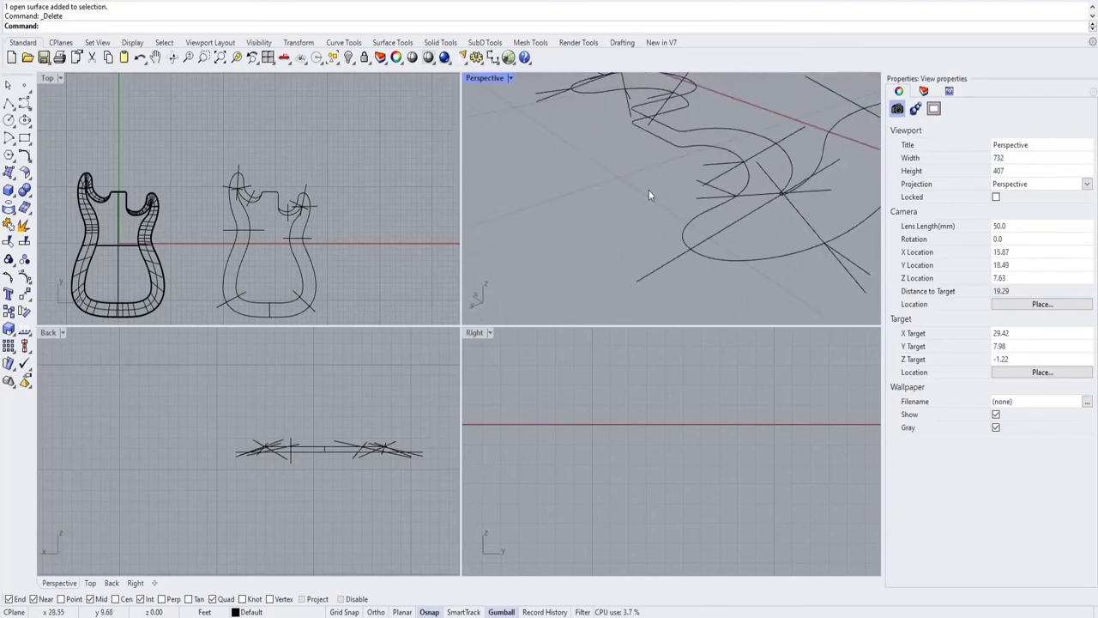
right_click_drag(648, 195, 641, 226)
scroll(361, 446, "up", 4)
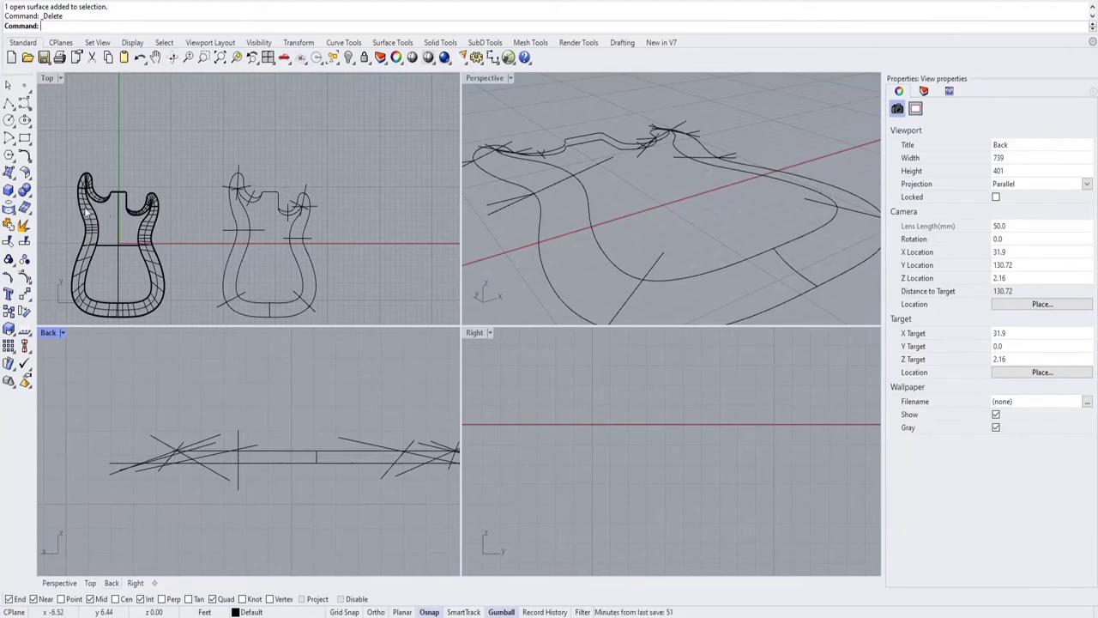
left_click(8, 243)
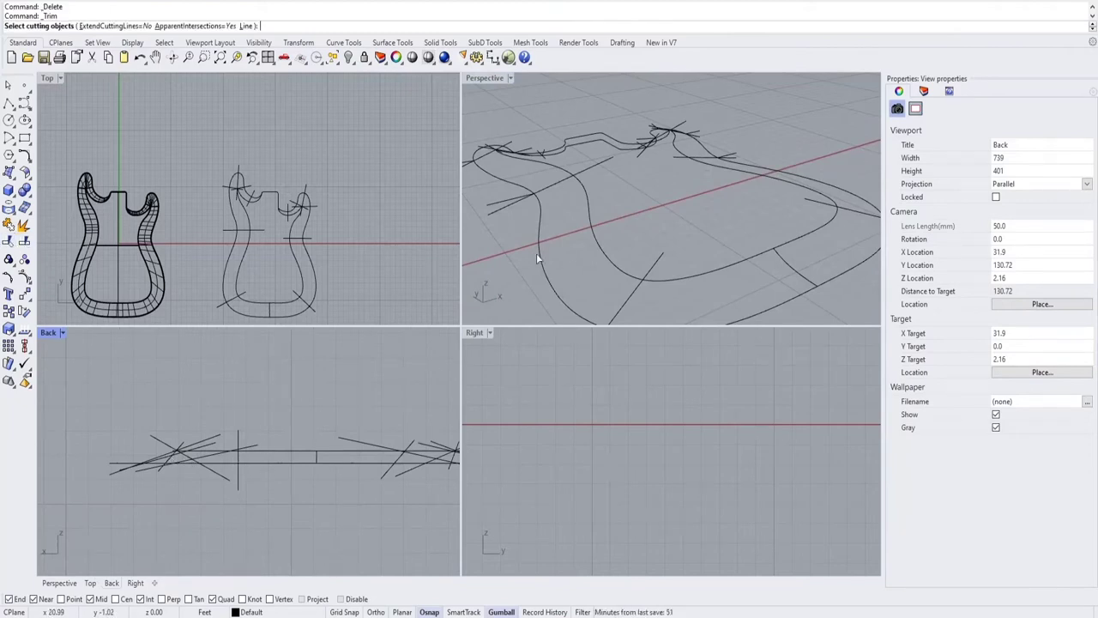
left_click(588, 212)
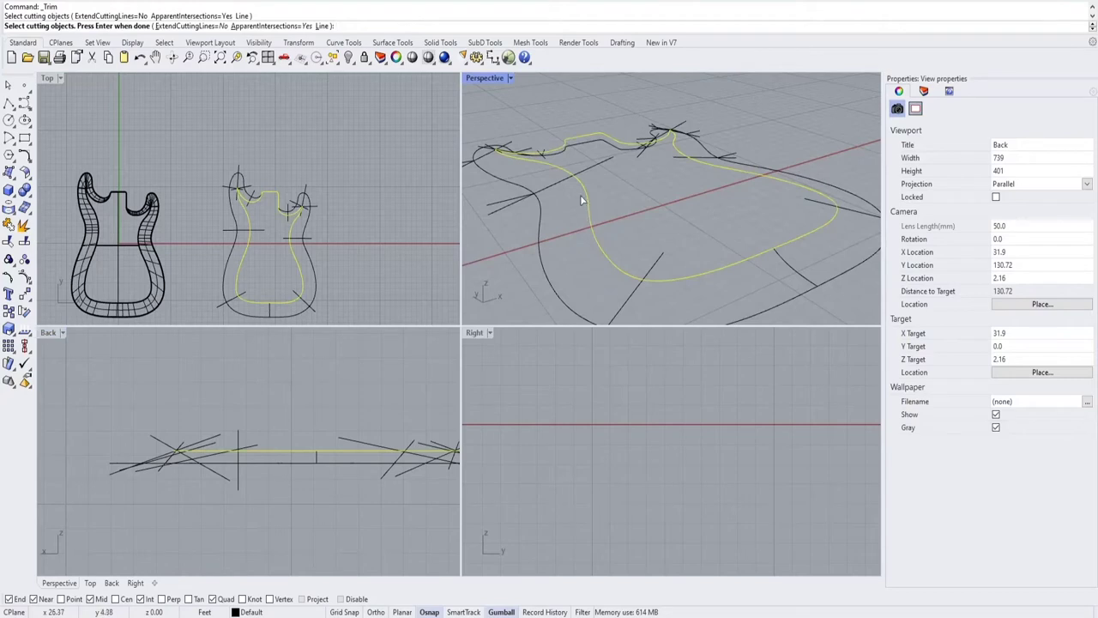
key("Return")
left_click(556, 185)
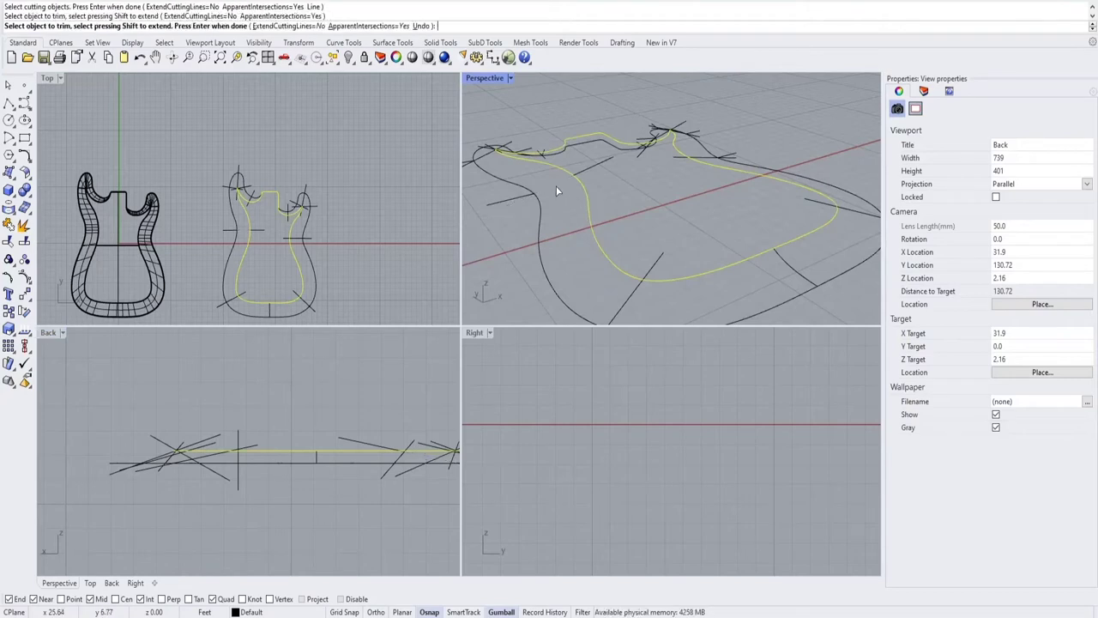
left_click(625, 304)
left_click(857, 211)
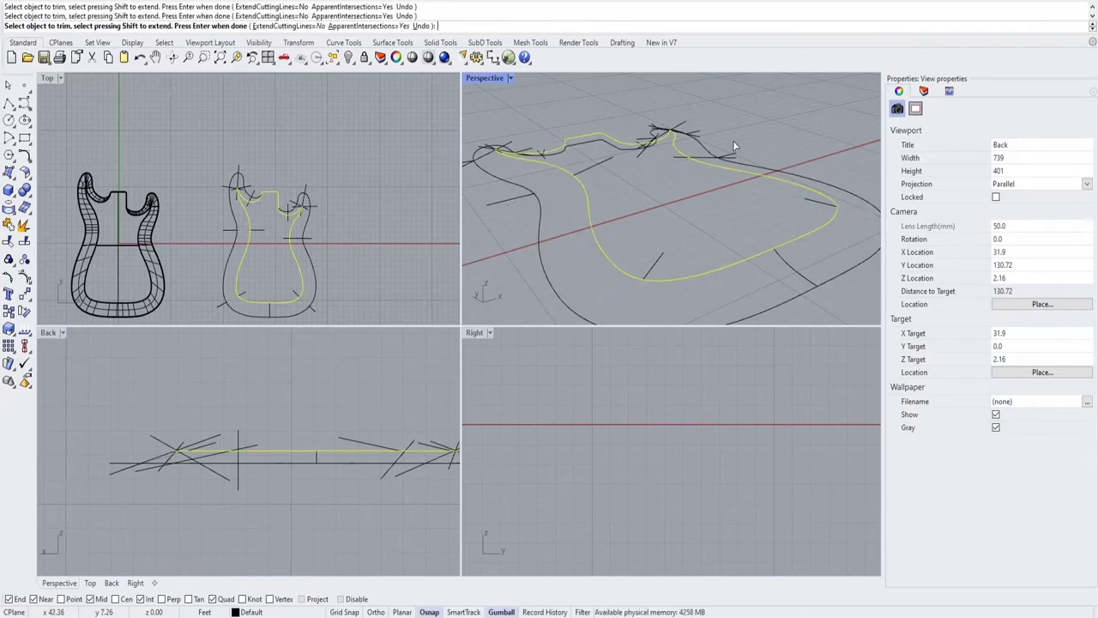
Trim the guide line portions lying outside the inner outline around the shorter horn.
right_click_drag(856, 211, 657, 253)
scroll(683, 248, "up", 10)
left_click(690, 251)
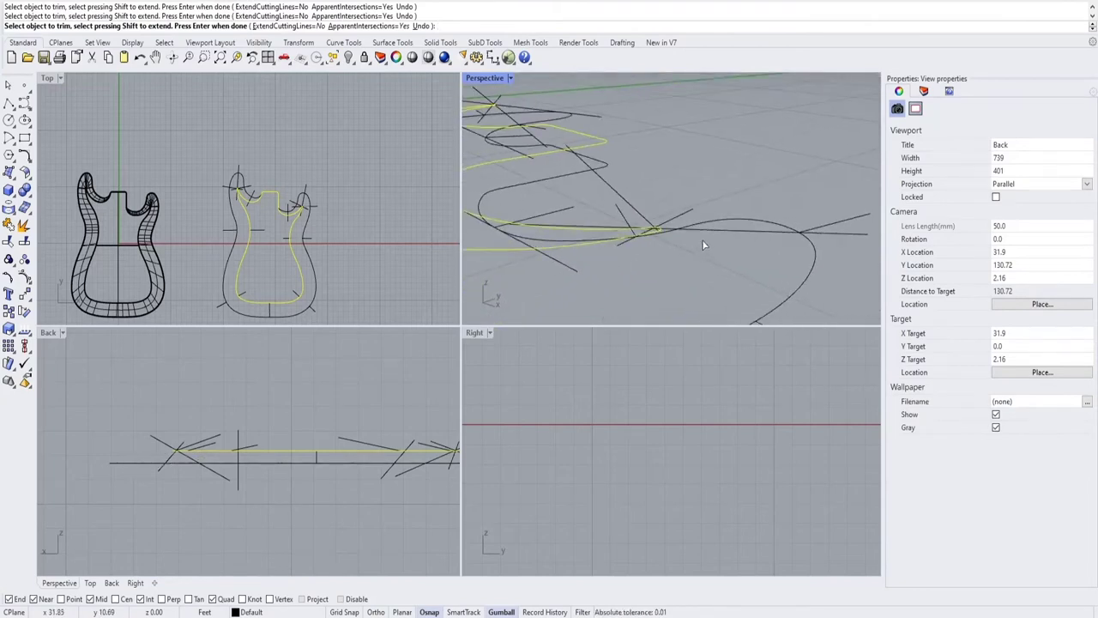
left_click(712, 231)
right_click_drag(712, 231, 718, 258)
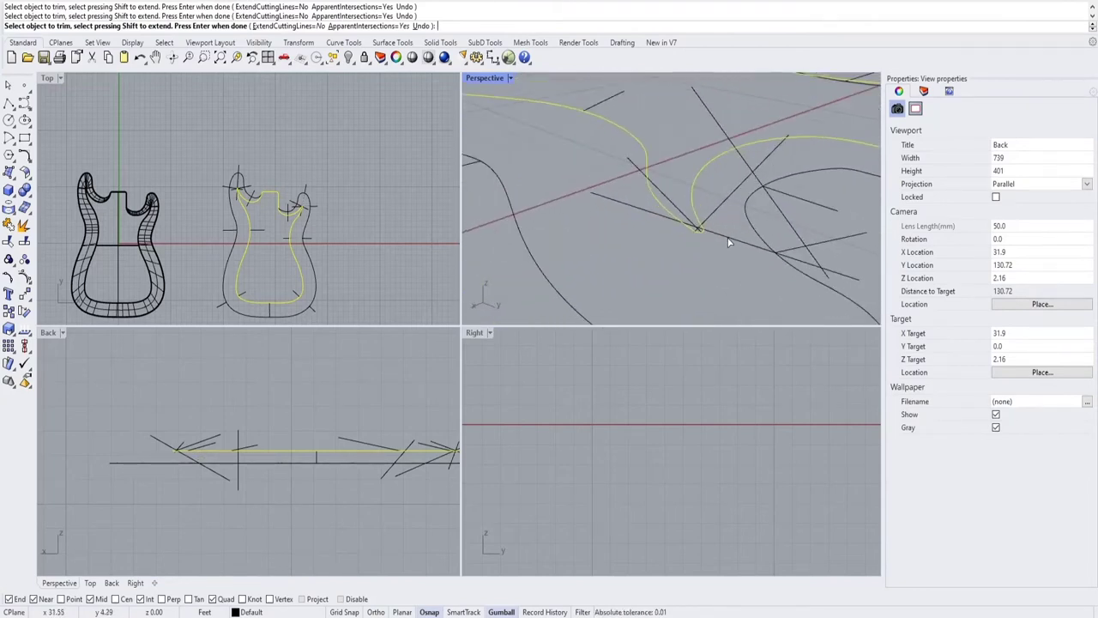
left_click(729, 241)
Trim the remaining guide line portions outside the inner outline, including those at the longer horn tip, and finish trimming.
right_click_drag(745, 154, 677, 183)
left_click(715, 265)
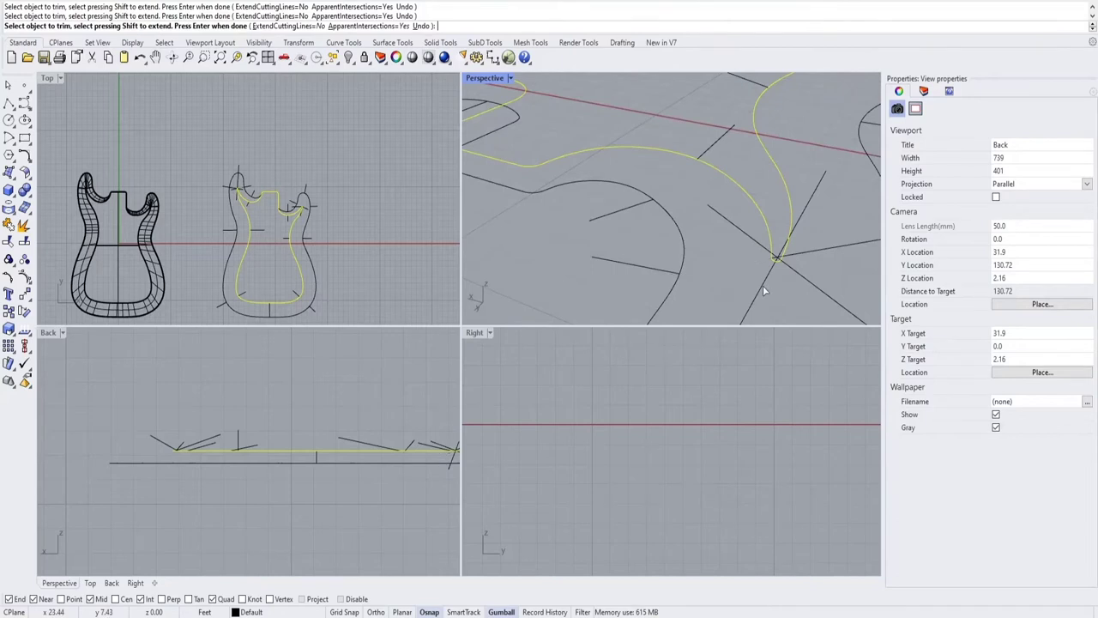
left_click(762, 286)
left_click(789, 270)
scroll(792, 264, "down", 6)
right_click_drag(804, 251, 666, 257)
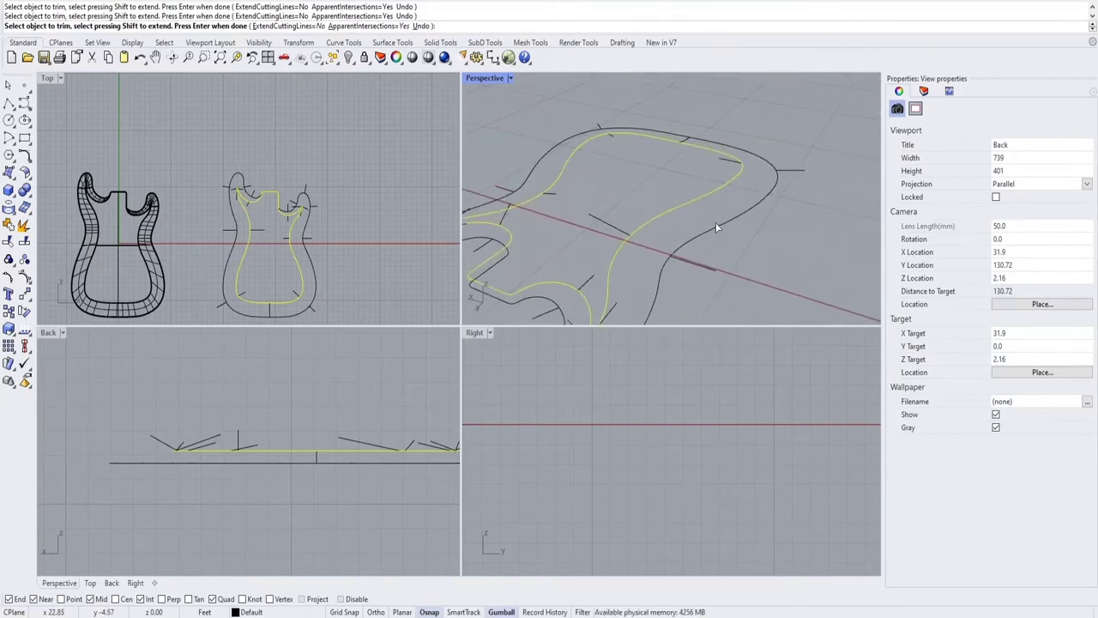
right_click(717, 227)
Connect the inner and outer guide lines at the lower-left bout with an ArcBlend.
right_click_drag(764, 230, 817, 247)
right_click_drag(622, 243, 601, 224)
left_click(620, 232)
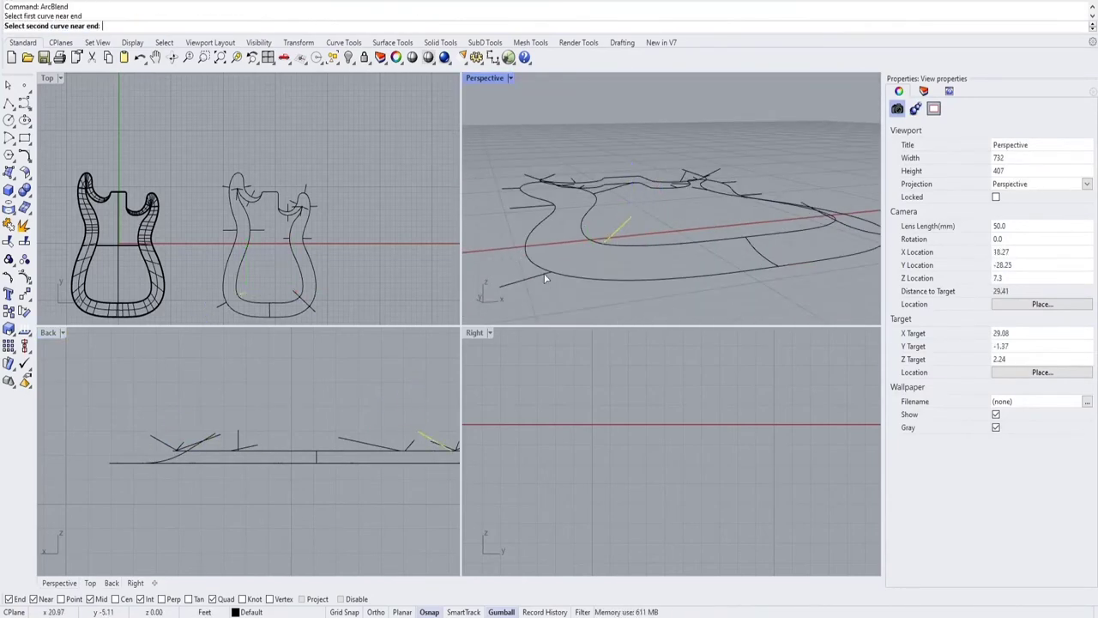
left_click(541, 278)
right_click(584, 302)
Arc-blend the guide line pairs around the waist and the shorter horn.
left_click(696, 235)
scroll(772, 212, "up", 8)
right_click_drag(772, 213, 791, 170)
left_click(791, 170)
right_click(665, 239)
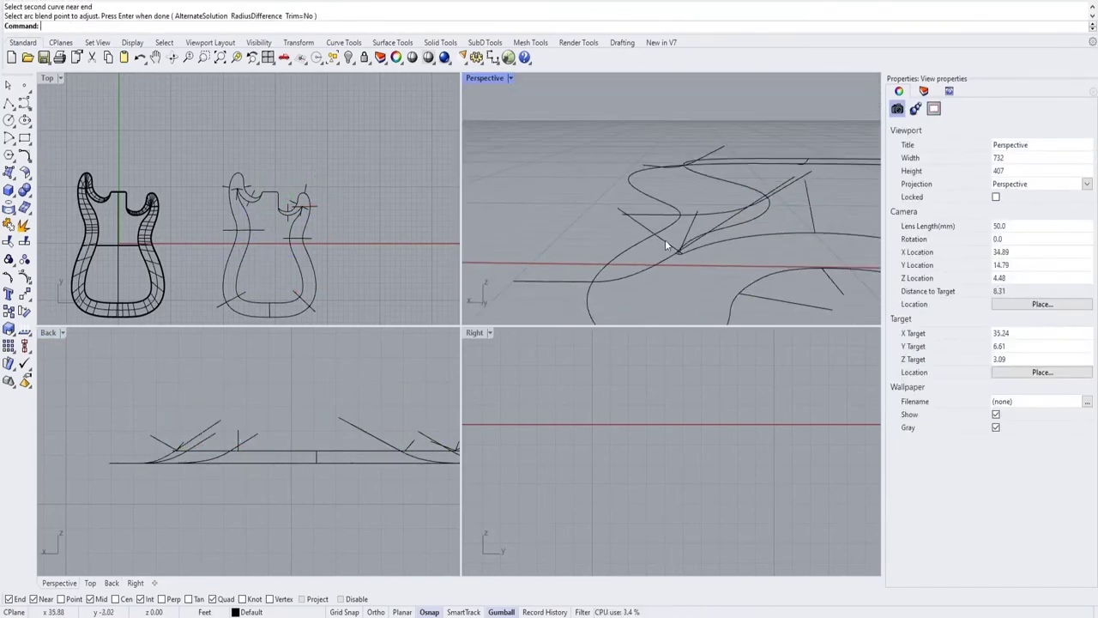
Extend the guide line running through the longer horn so that it passes the outer outline's tip.
key("Delete")
left_click(556, 235)
right_click_drag(556, 235, 751, 253)
left_click(752, 253)
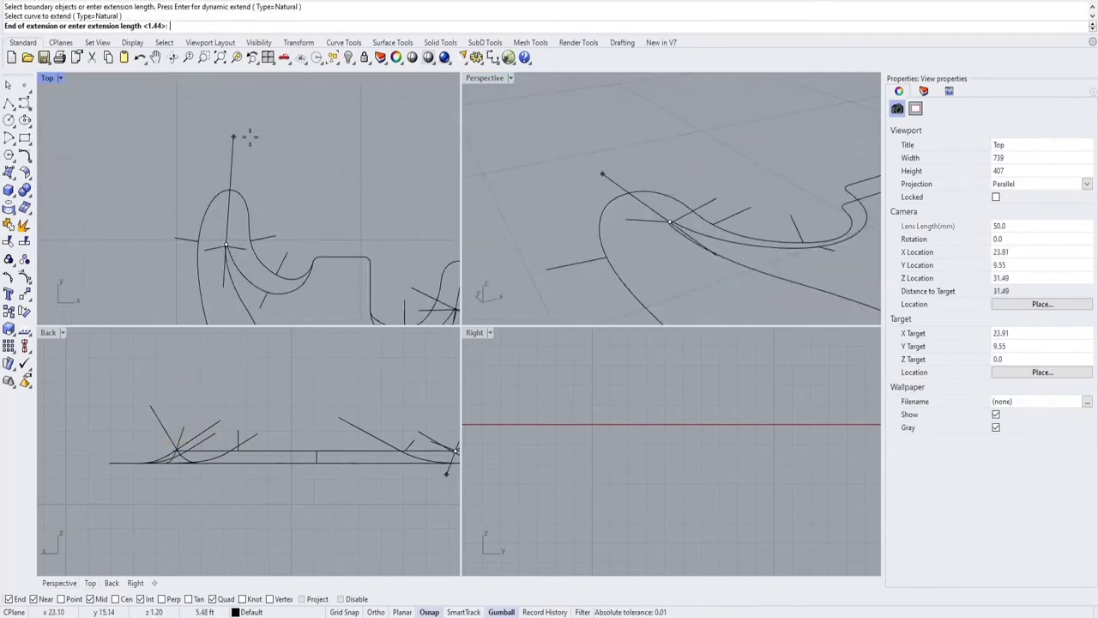
left_click_drag(678, 137, 689, 125)
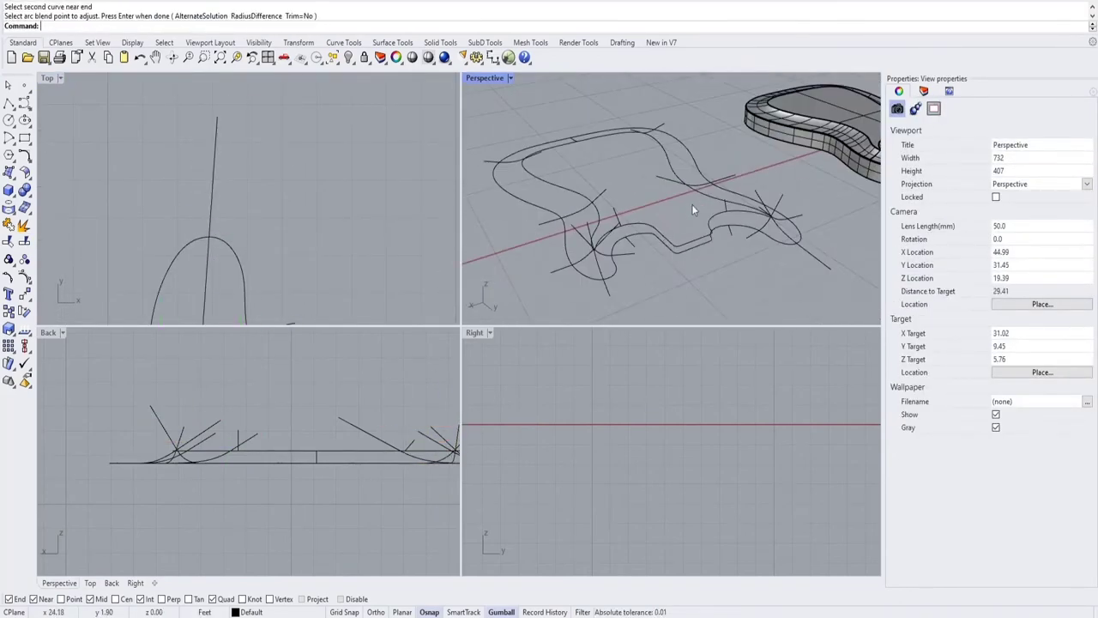
Lower the free end point of the outer outline's guide line in the shorter horn's cutaway.
scroll(678, 242, "up", 8)
mouse_move(777, 228)
right_mouse_down()
mouse_move(694, 210)
mouse_move(716, 233)
mouse_move(782, 238)
right_mouse_up()
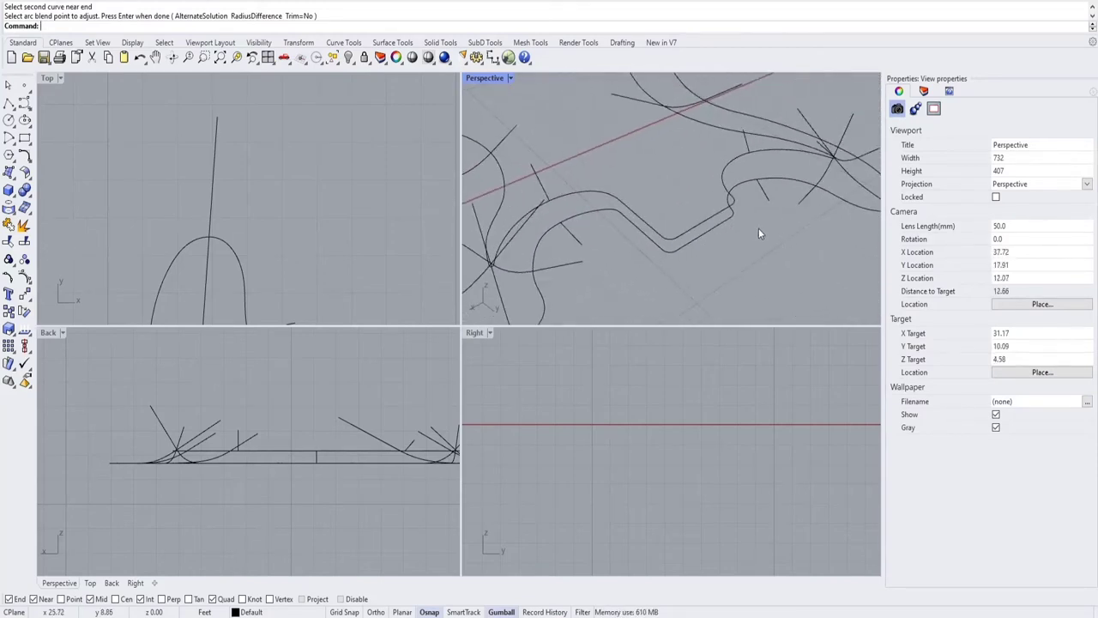
scroll(756, 227, "up", 8)
right_click_drag(758, 165, 664, 197)
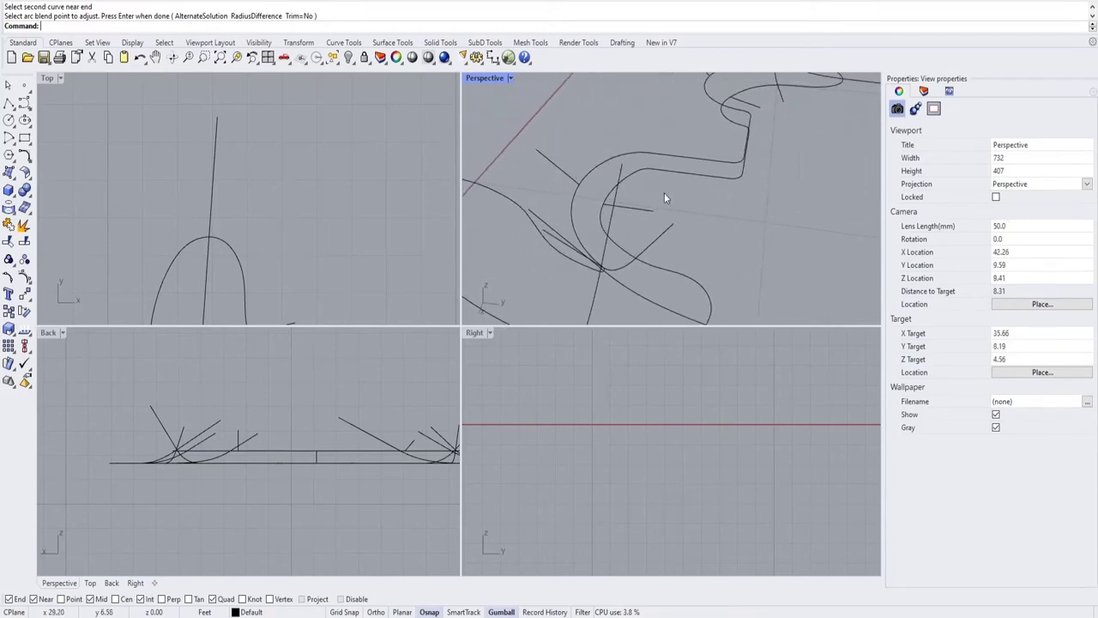
scroll(607, 204, "up", 20)
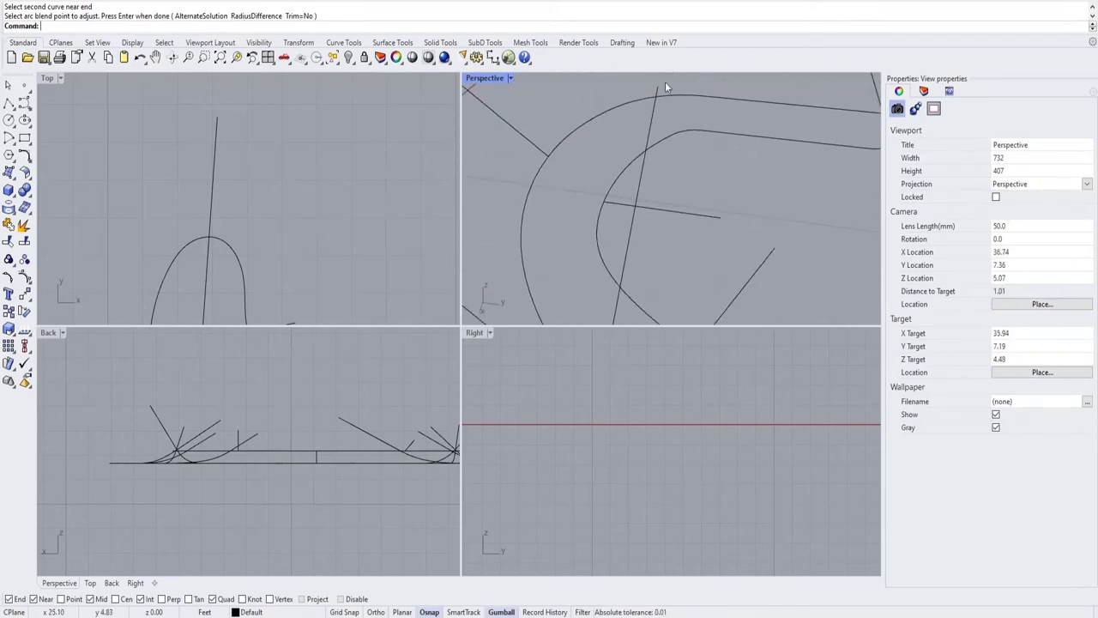
right_click_drag(813, 146, 511, 203, "shift")
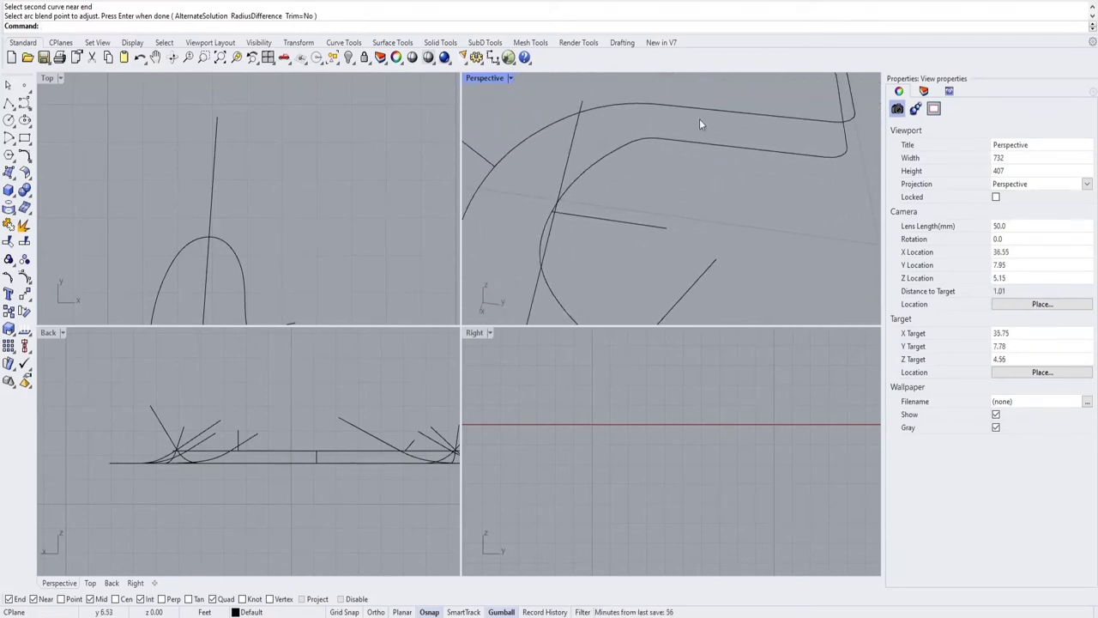
left_click(609, 215)
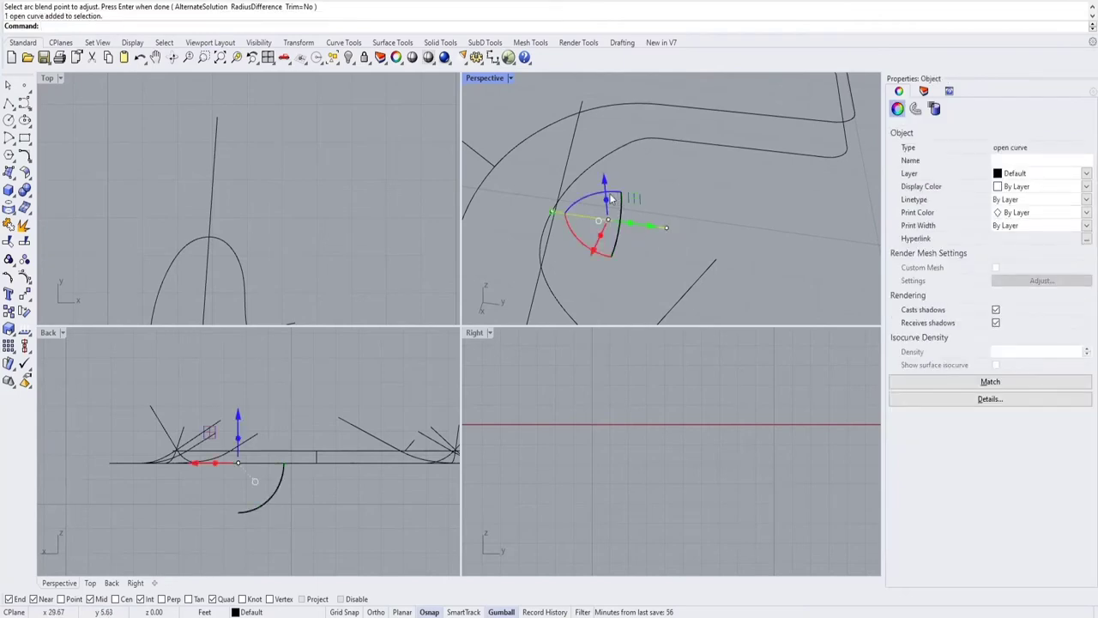
scroll(557, 190, "down", 2)
right_click_drag(556, 189, 660, 214)
left_click(663, 212)
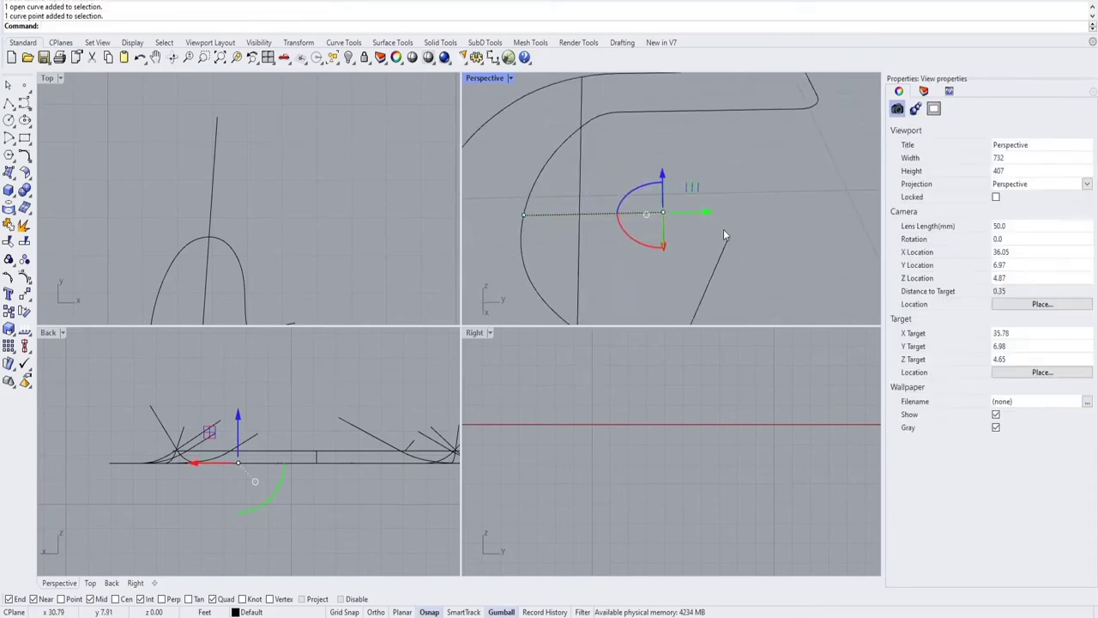
right_click_drag(723, 229, 666, 161)
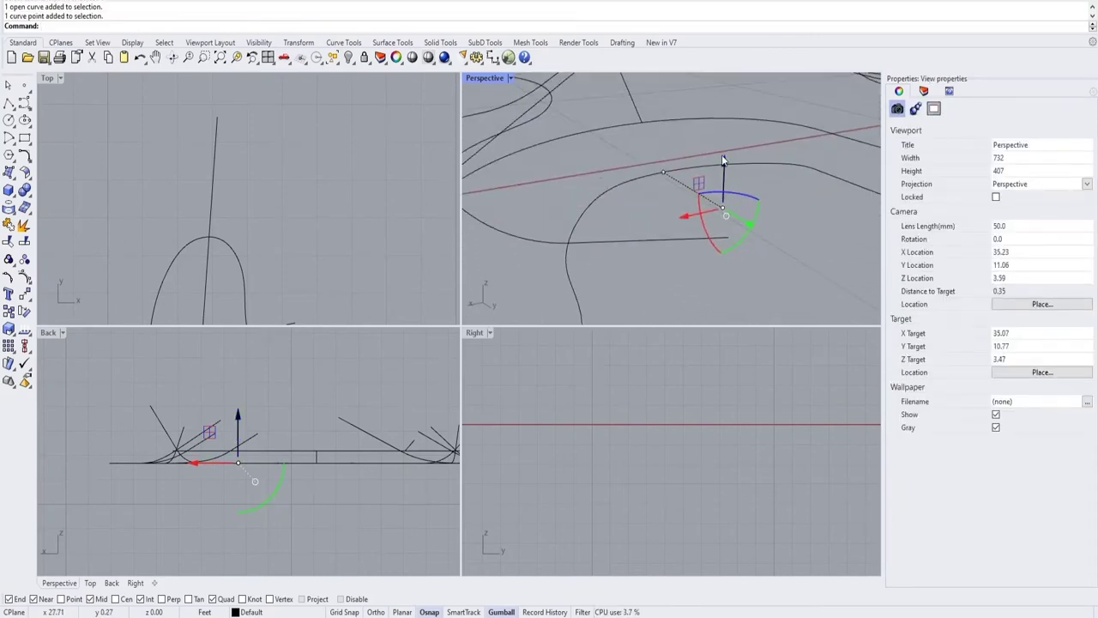
left_click_drag(722, 155, 726, 188)
left_click(776, 200)
scroll(776, 204, "down", 10)
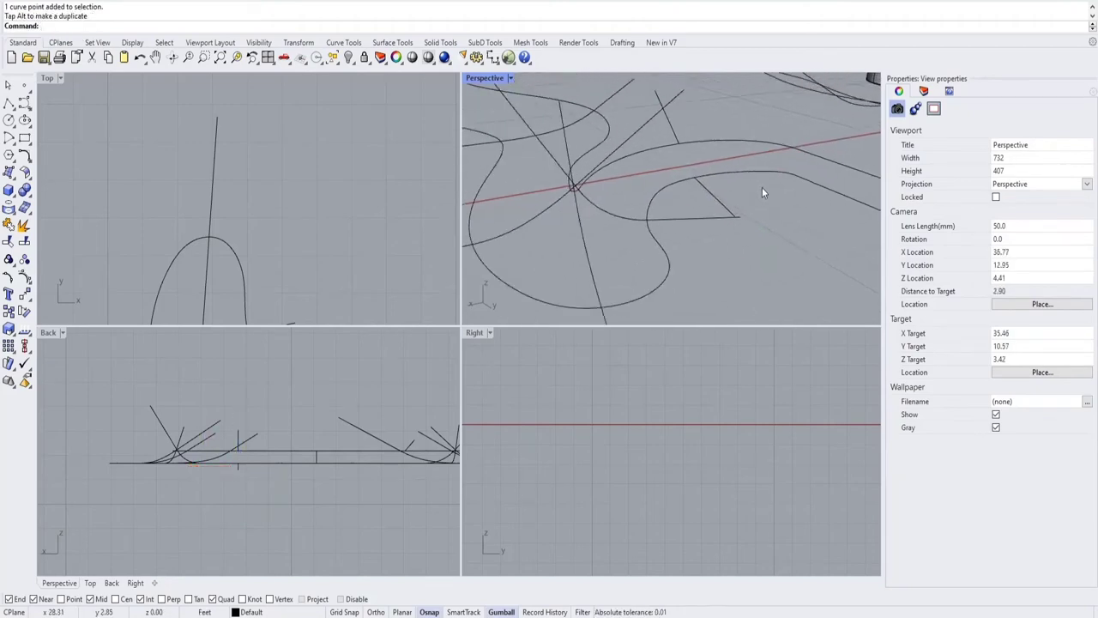
Lower the free end point of the outer outline's guide line in the longer horn's cutaway.
scroll(774, 189, "up", 5)
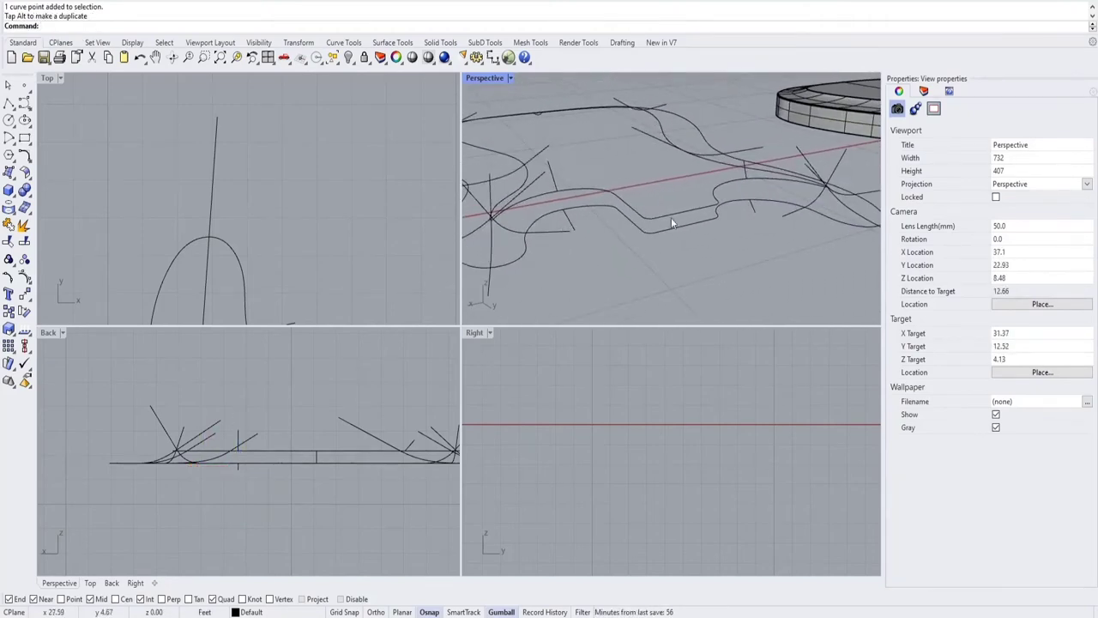
left_click(742, 200)
scroll(746, 212, "up", 3)
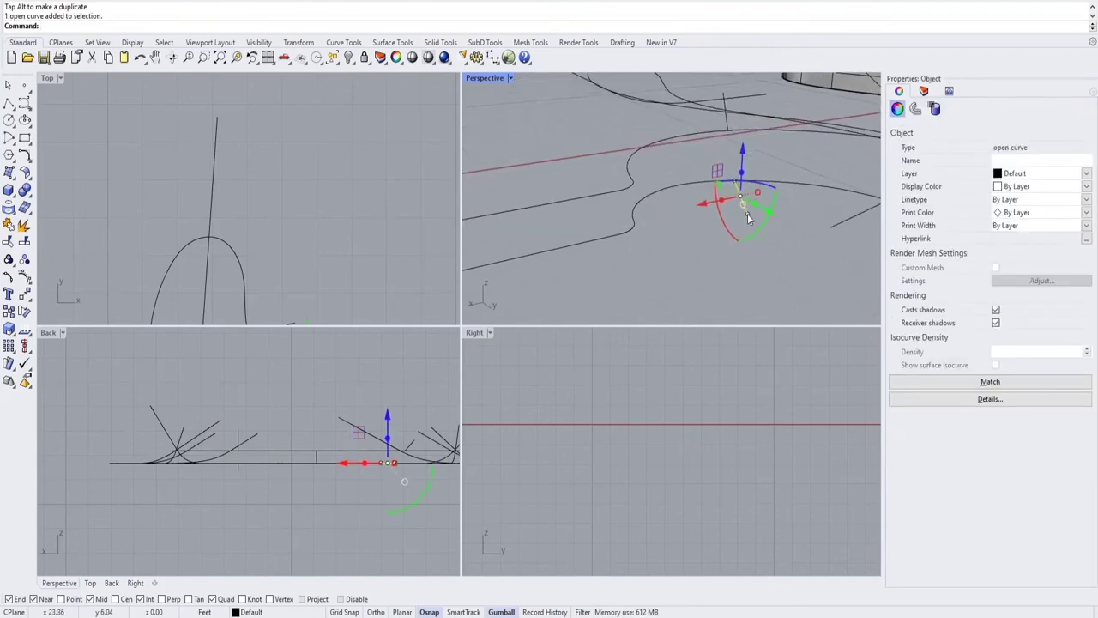
left_click(748, 214)
left_click_drag(753, 179, 750, 206)
left_click(687, 226)
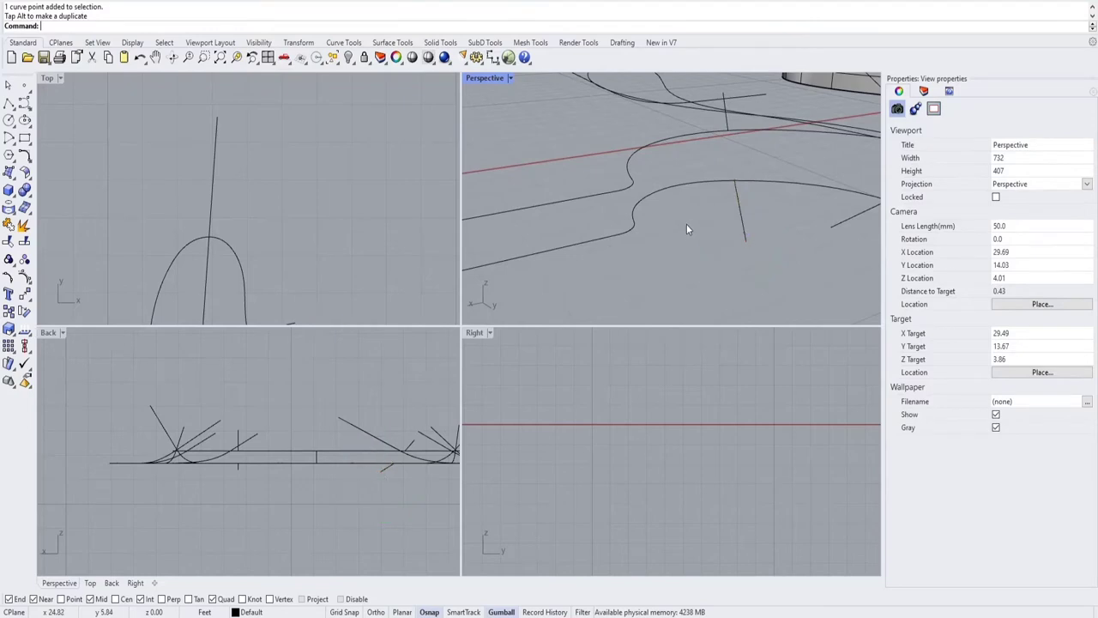
Raise the free end of the outer guide line in the longer horn's cutaway slightly to make its slope shallower.
scroll(687, 224, "down", 3)
right_click_drag(646, 198, 761, 238)
scroll(669, 179, "up", 3)
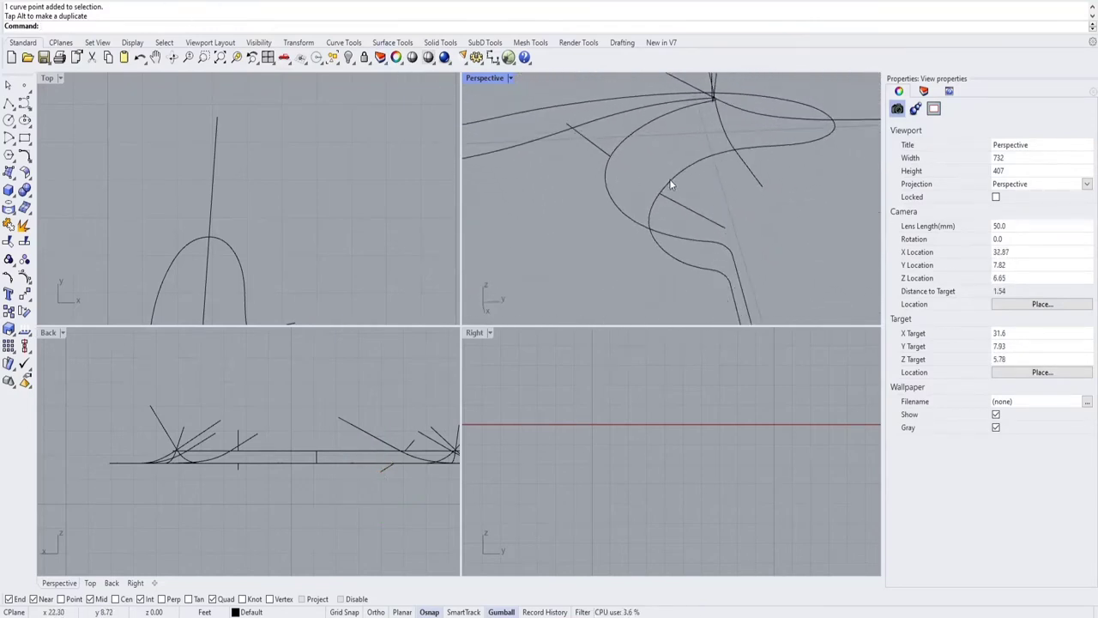
scroll(655, 186, "up", 3)
scroll(643, 199, "up", 3)
mouse_move(595, 208)
right_mouse_down()
mouse_move(679, 173)
mouse_move(605, 195)
right_mouse_up()
left_click(676, 197)
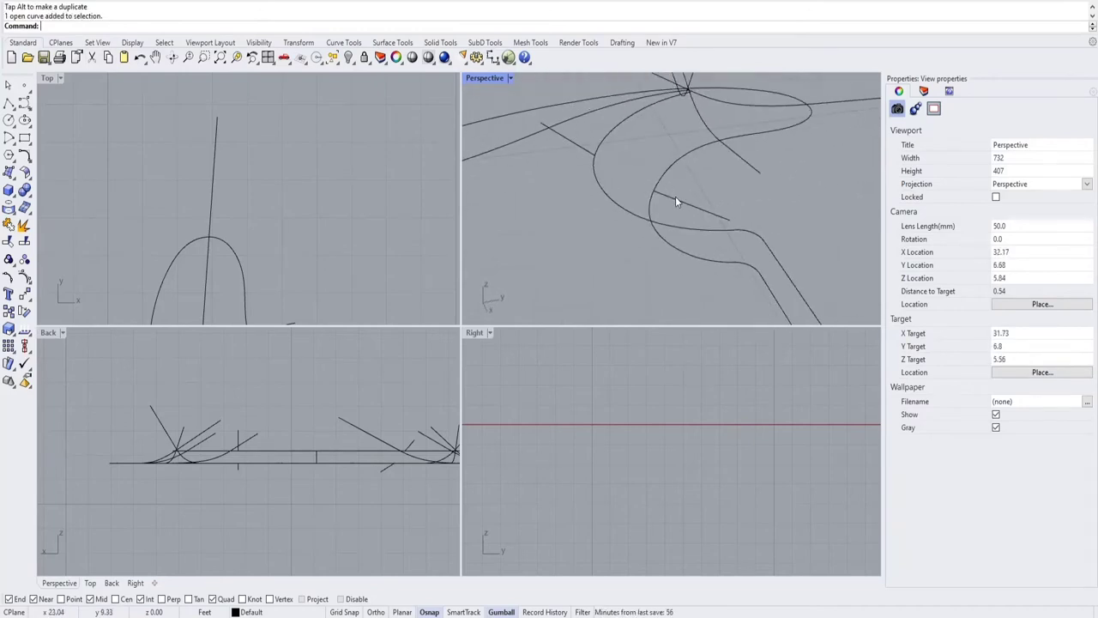
left_click(730, 220)
left_click_drag(735, 184, 735, 173)
key("Escape")
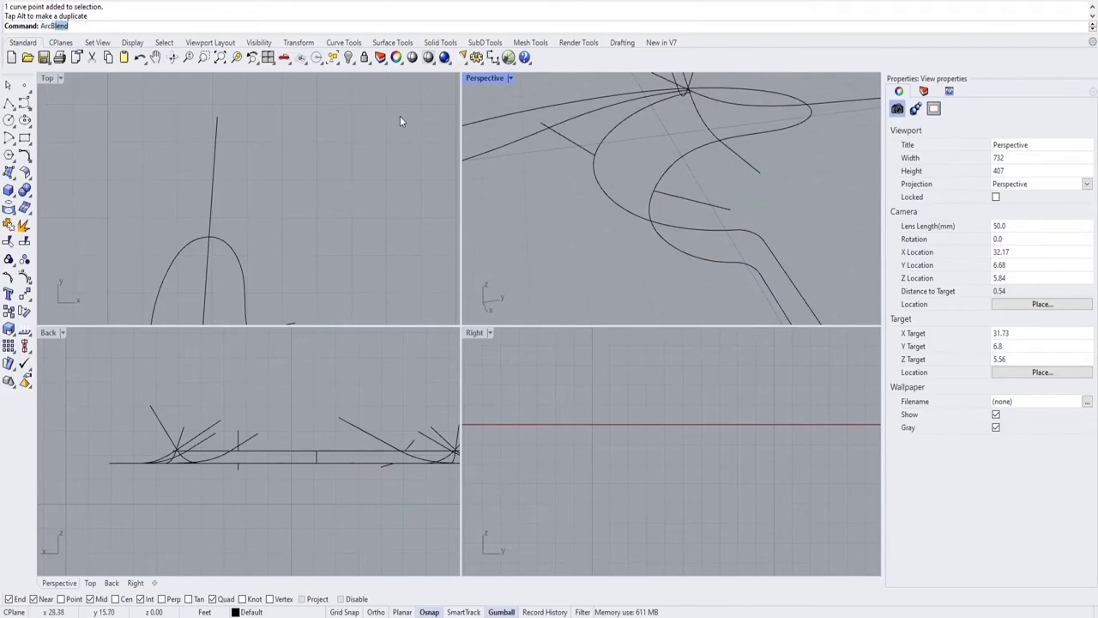
Try an ArcBlend between the inner and outer guide lines in the longer horn's cutaway.
key("Return")
left_click(668, 197)
left_click(589, 156)
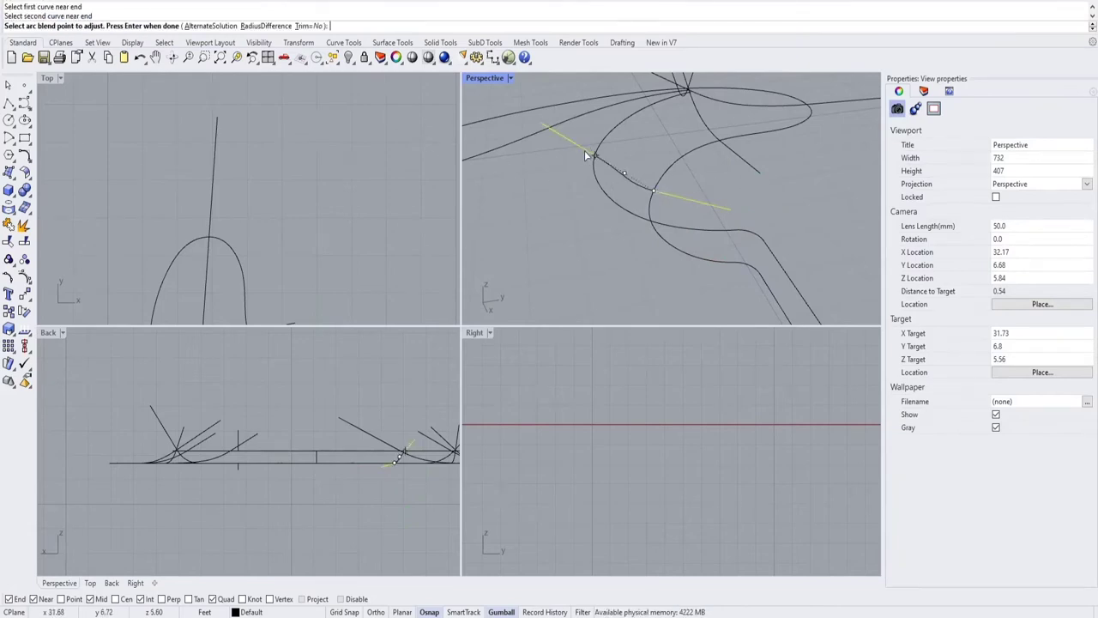
key("Return")
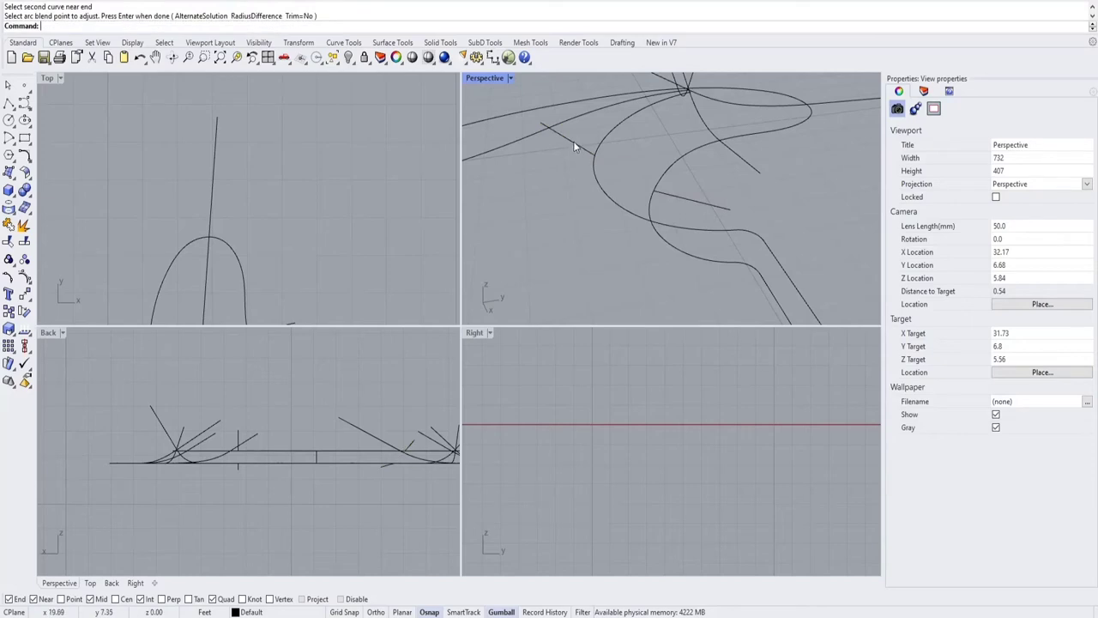
Raise the free end point of the inner outline's guide line at the longer horn's cutaway to steepen it.
left_click(573, 140)
scroll(538, 125, "up", 2)
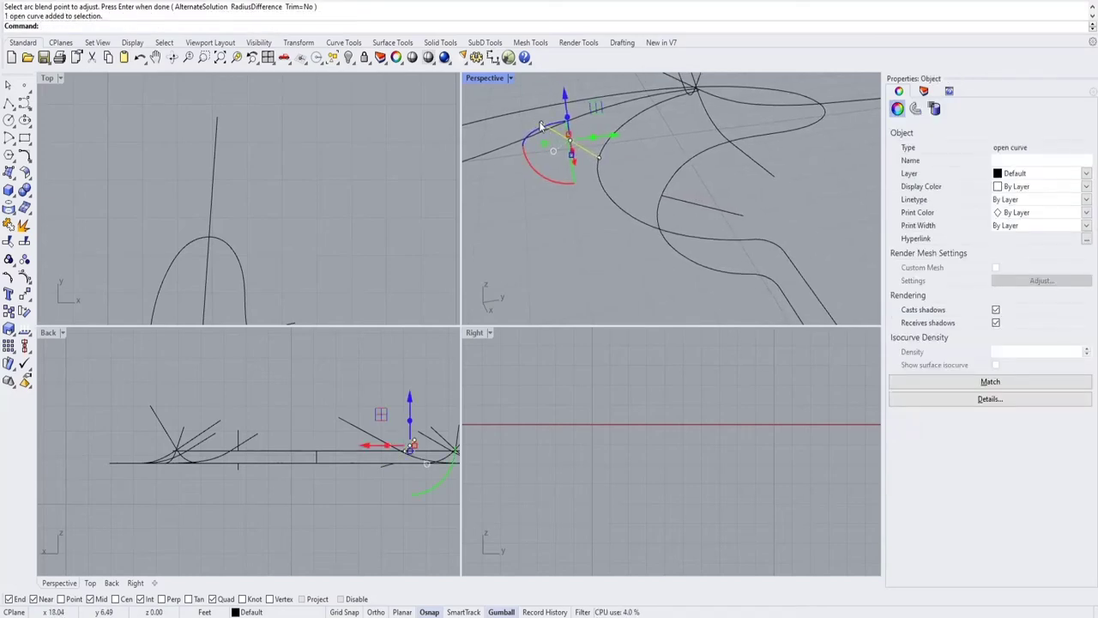
scroll(541, 126, "up", 4)
left_click(542, 130)
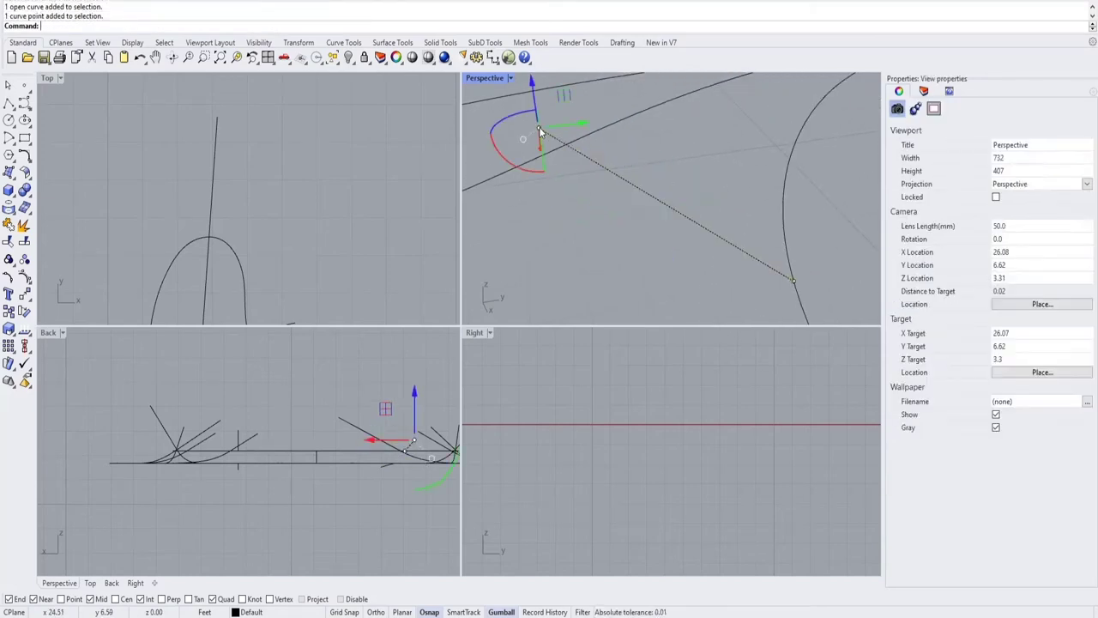
scroll(544, 133, "down", 10)
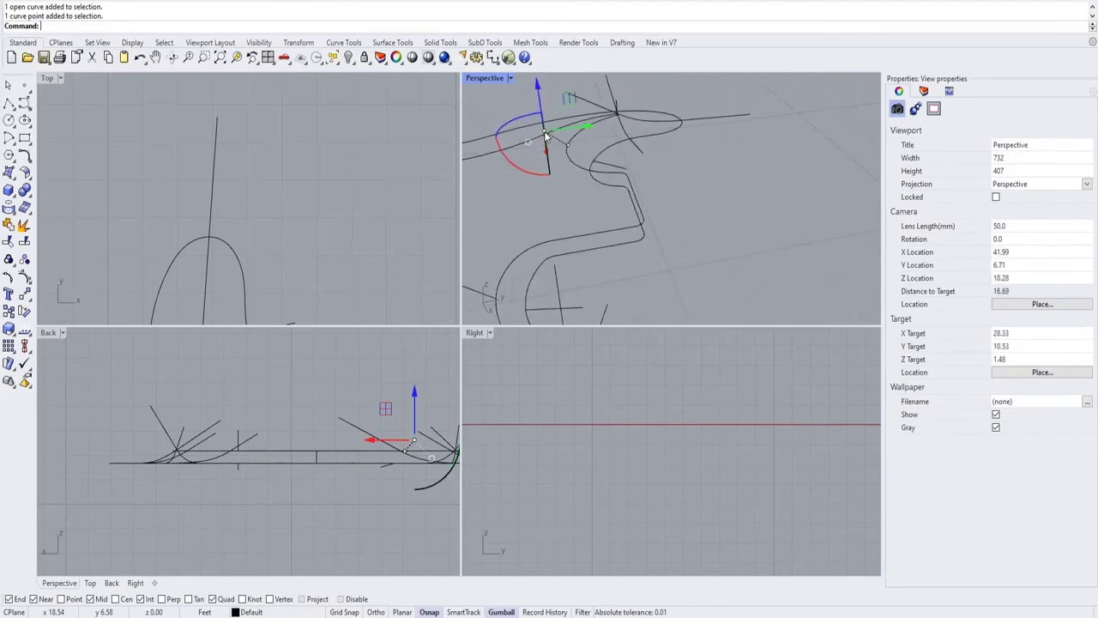
left_click_drag(603, 131, 603, 127)
left_click(755, 242)
Connect the steepened inner guide line to the outer one in the longer horn's cutaway with an ArcBlend.
right_click(654, 199)
scroll(618, 216, "up", 3)
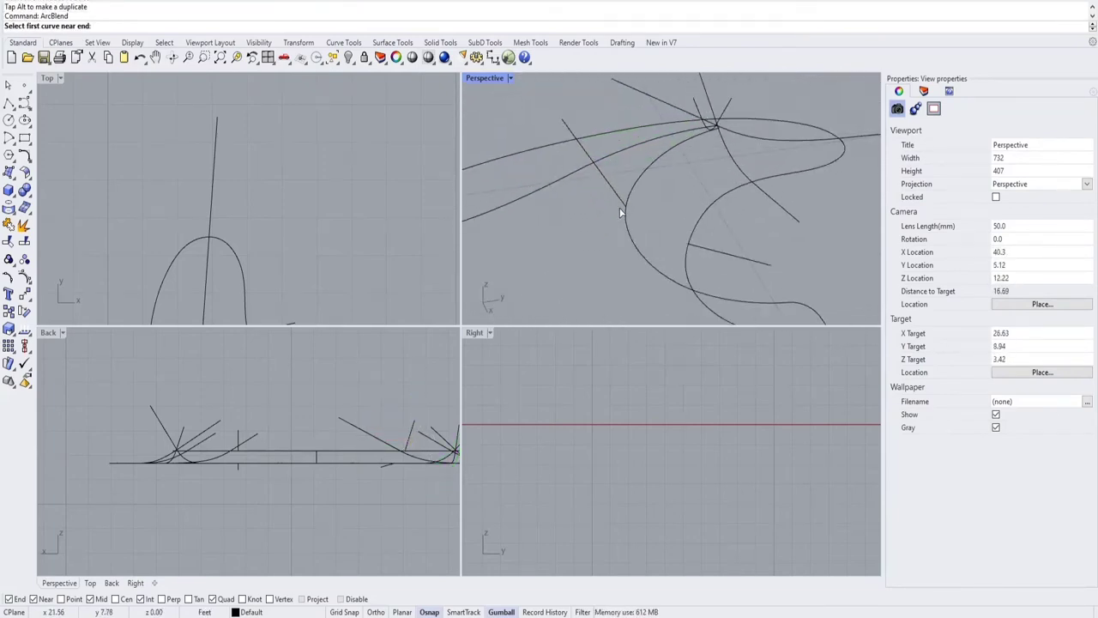
left_click(620, 206)
left_click(704, 246)
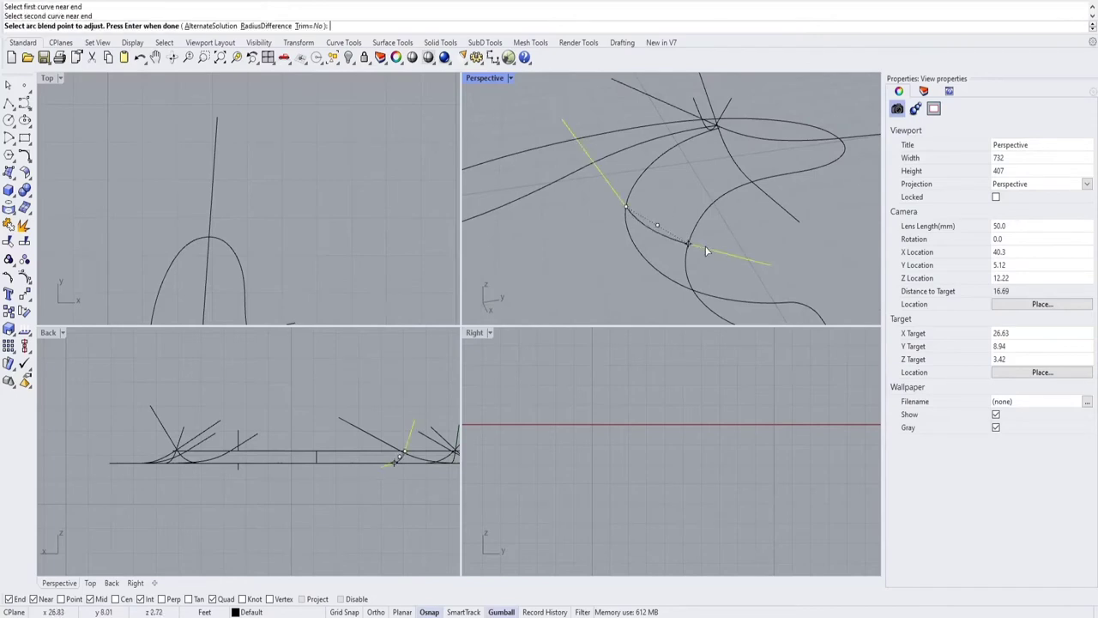
key("Return")
Raise the free end point of the inner outline's guide line at the shorter horn's cutaway to steepen it.
scroll(707, 246, "down", 6)
mouse_move(713, 249)
right_mouse_down()
mouse_move(606, 211)
mouse_move(508, 227)
mouse_move(639, 266)
mouse_move(700, 266)
right_mouse_up()
right_click_drag(591, 228, 729, 249)
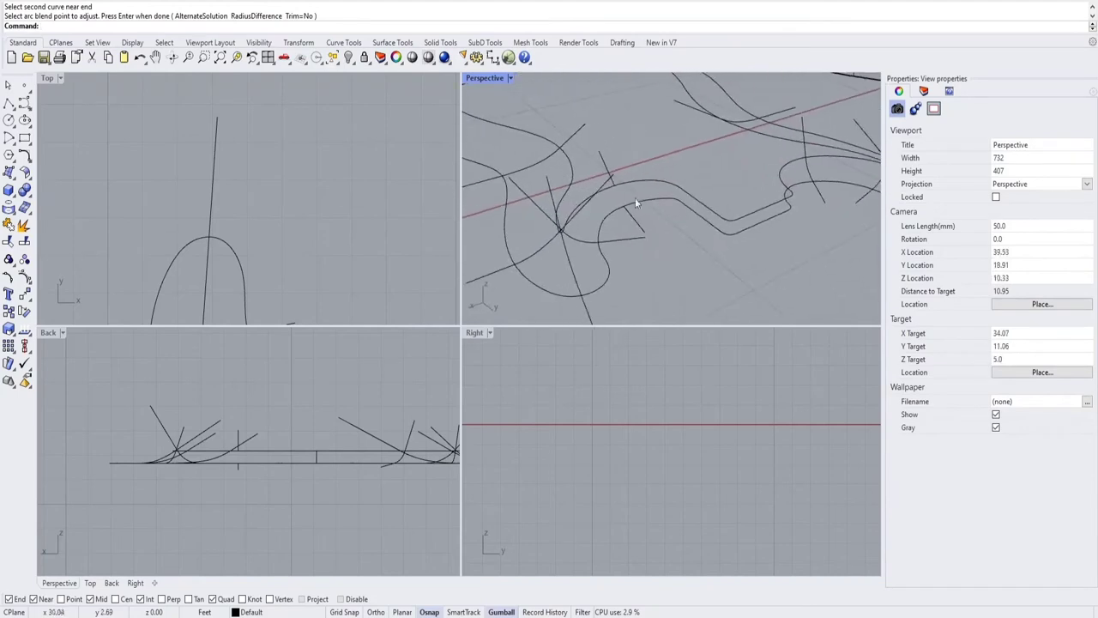
scroll(635, 215, "up", 10)
right_click_drag(611, 222, 588, 164)
left_click(517, 162)
left_click(516, 163)
left_click_drag(558, 155, 563, 131)
left_click(609, 151)
Connect the inner and outer guide lines in the shorter horn's cutaway with an ArcBlend.
right_click_drag(665, 208, 618, 211)
right_click_drag(684, 214, 637, 217)
right_click(637, 217)
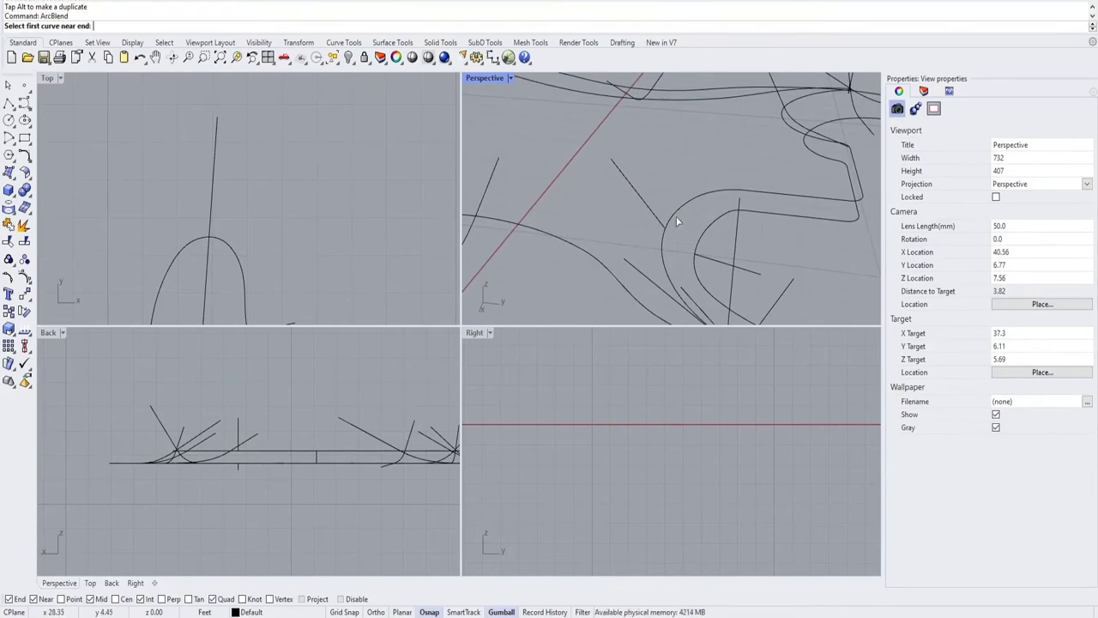
left_click(662, 223)
left_click(705, 258)
key("Return")
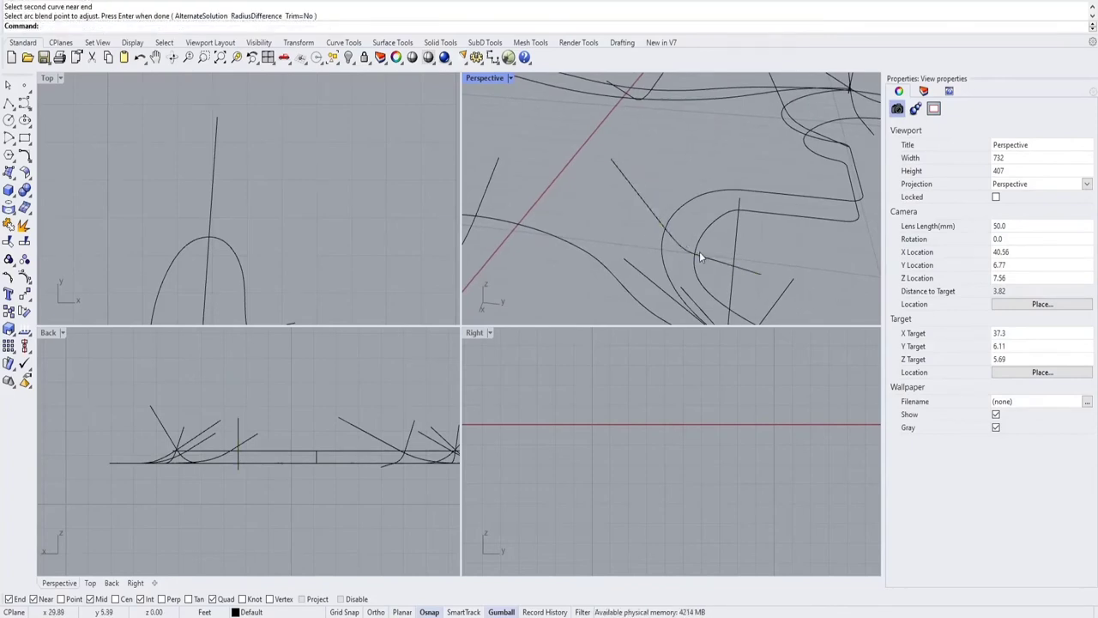
Draw a vertical polyline from the lower outline up to the upper one where the shorter horn's cutaway meets the neck pocket.
right_click_drag(700, 251, 688, 196)
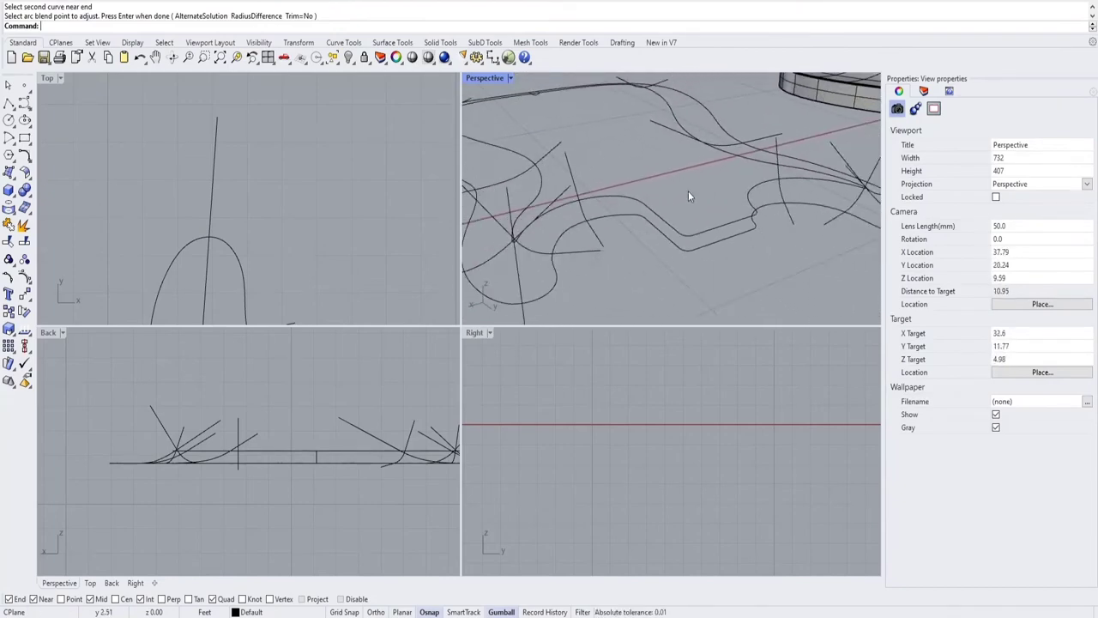
scroll(629, 207, "up", 10)
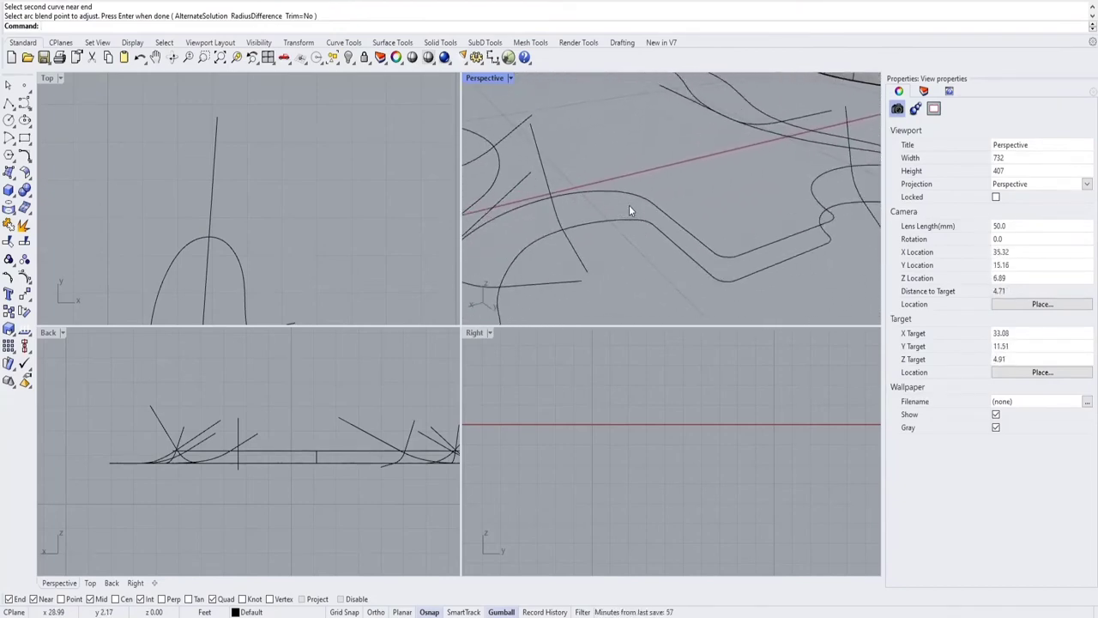
left_click(7, 98)
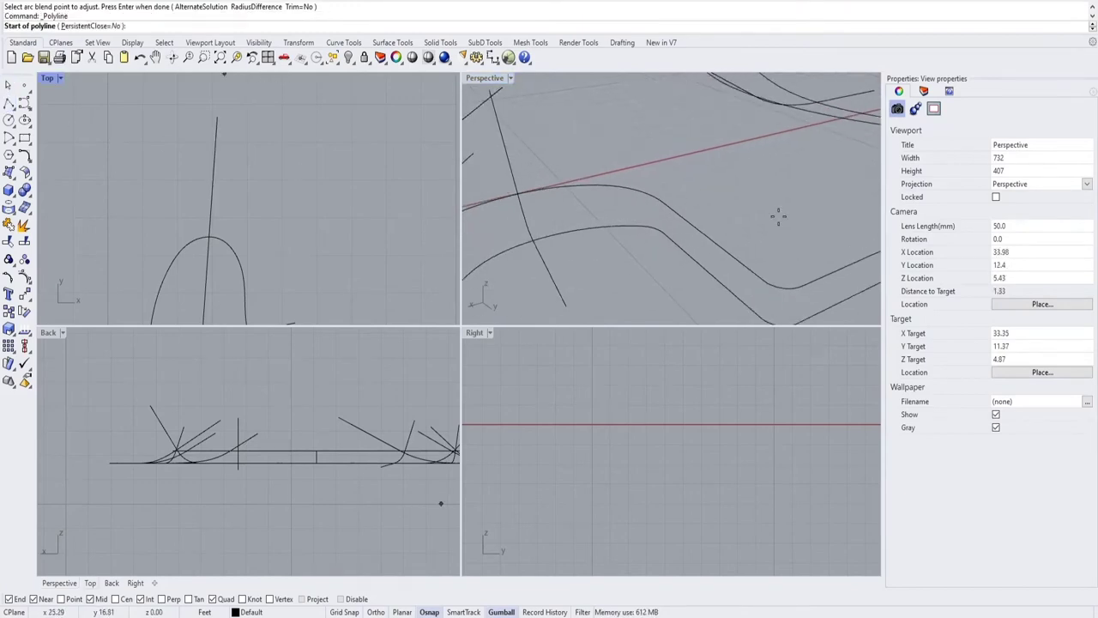
left_click(666, 234)
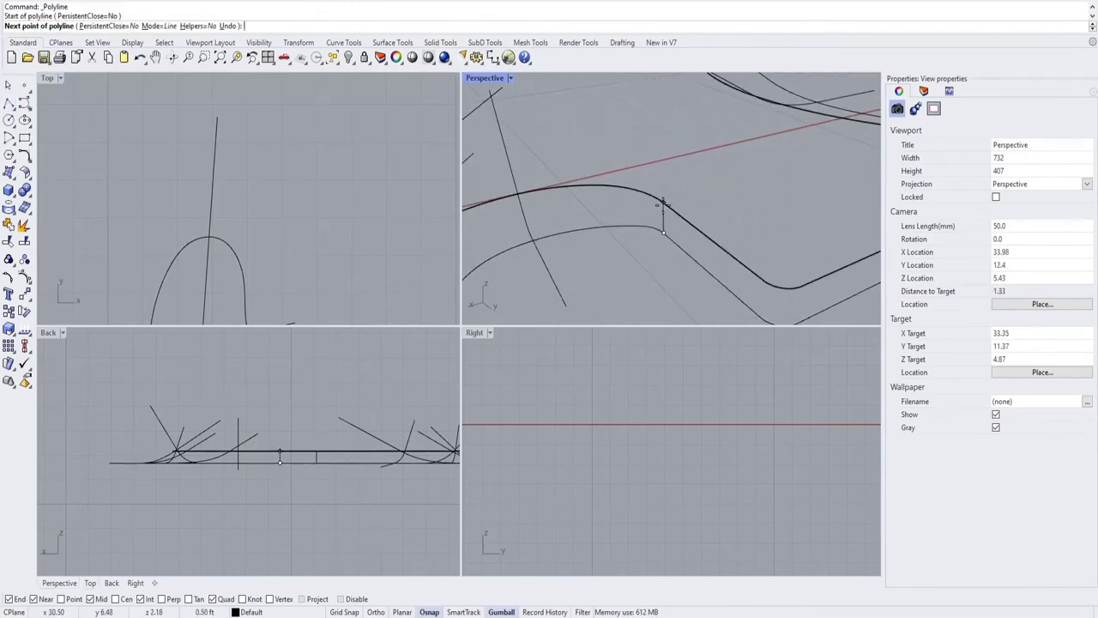
left_click(664, 208)
key("Return")
Draw a matching vertical polyline between both outlines where the longer horn's cutaway meets the neck pocket.
scroll(798, 308, "down", 6)
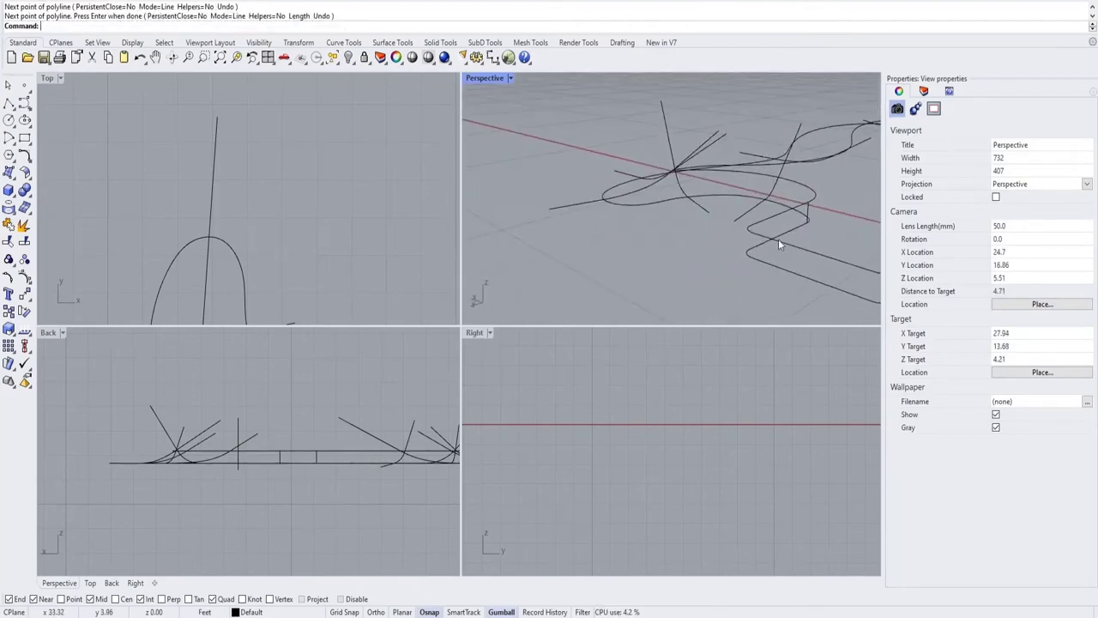
right_click_drag(779, 240, 606, 232, "shift")
right_click(724, 291)
left_click(715, 288)
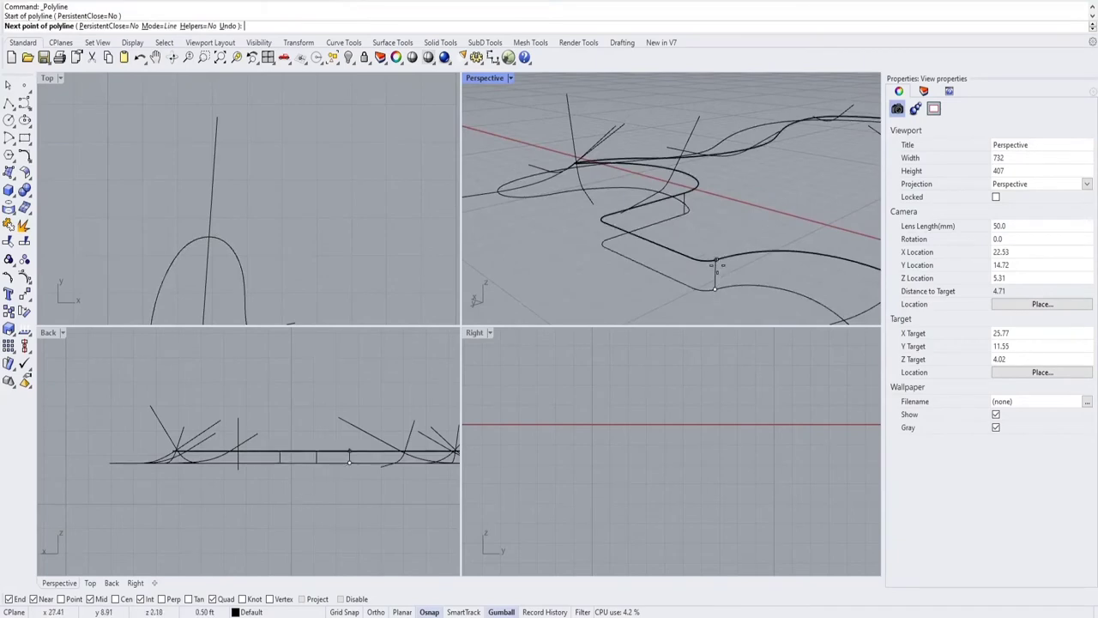
key("Return")
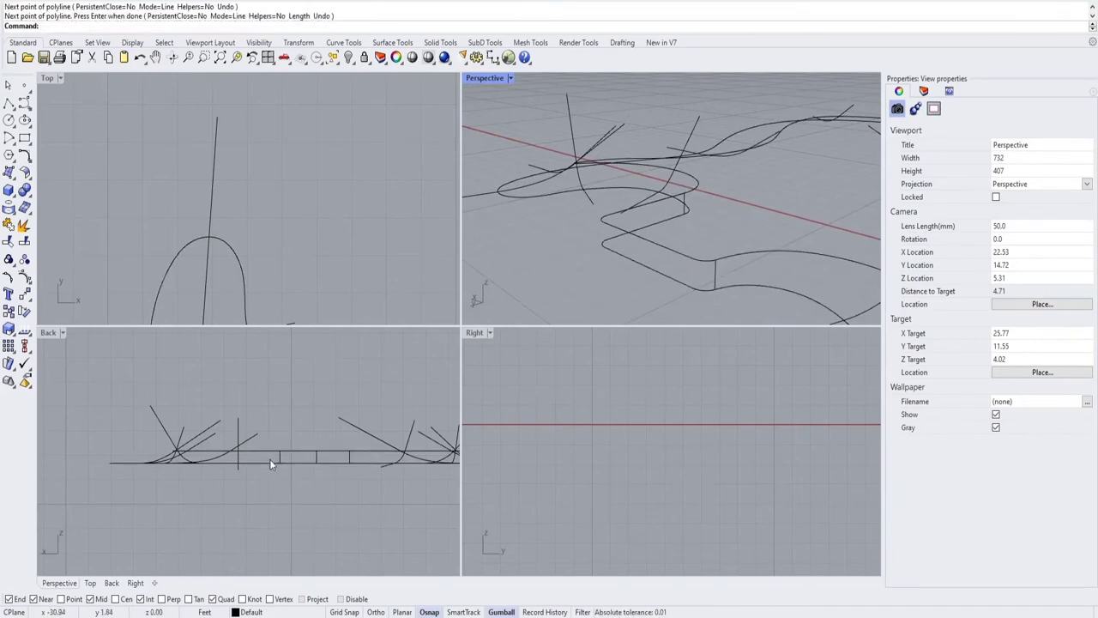
Delete the 12 guide lines that project above the inner outline, selecting them together in the Back view.
scroll(270, 459, "down", 3)
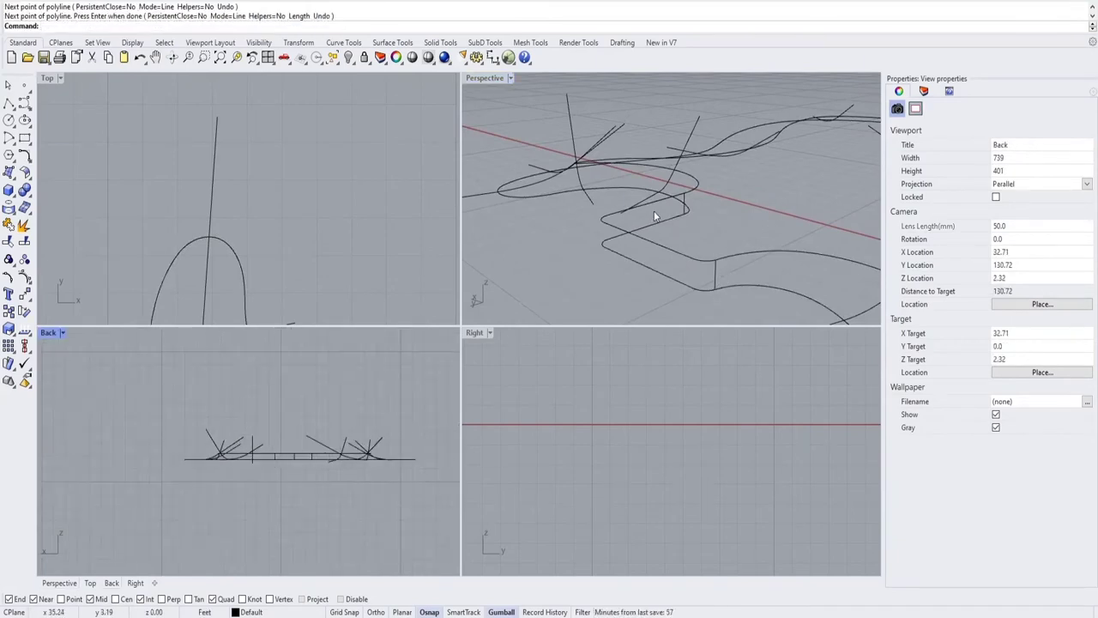
right_click_drag(653, 216, 665, 238)
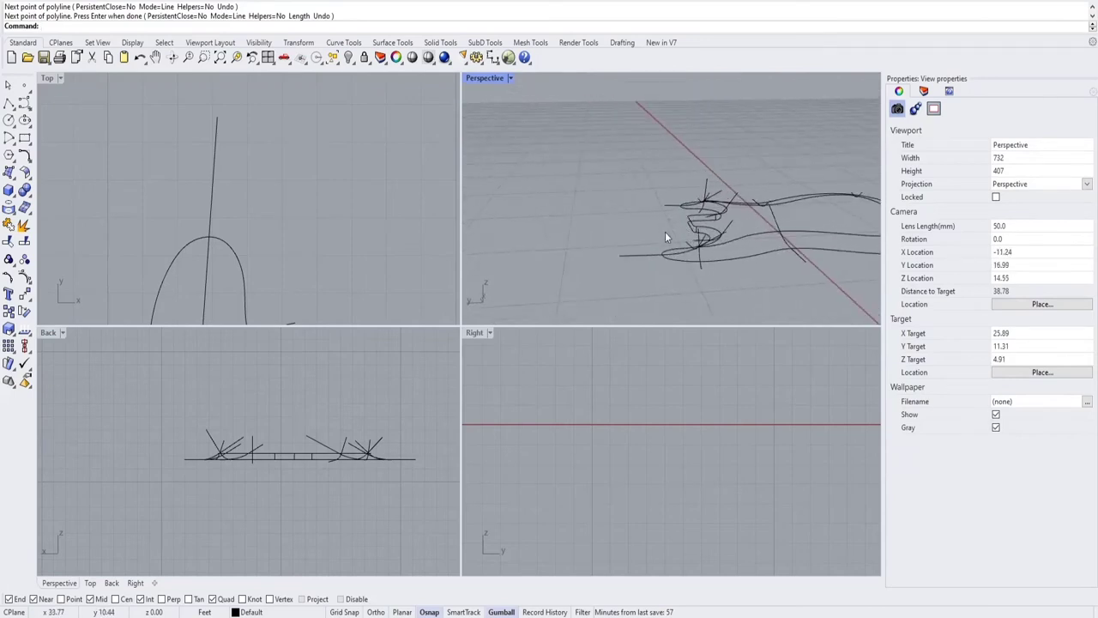
scroll(390, 438, "up", 2)
right_click_drag(438, 406, 505, 427)
scroll(205, 416, "down", 4)
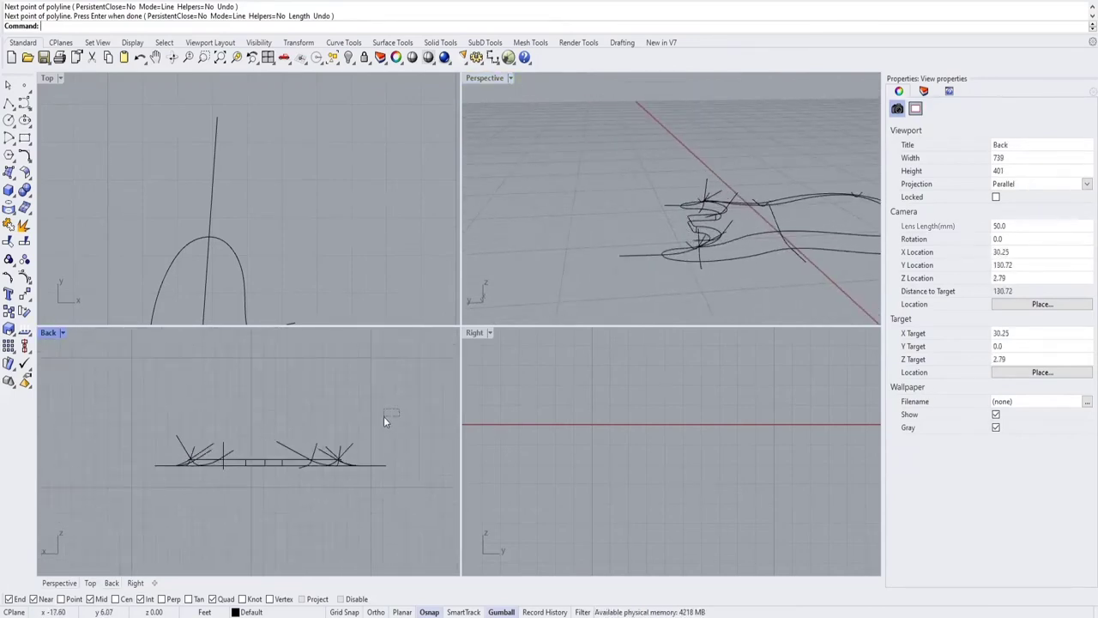
left_click_drag(275, 450, 150, 457)
scroll(295, 464, "up", 2)
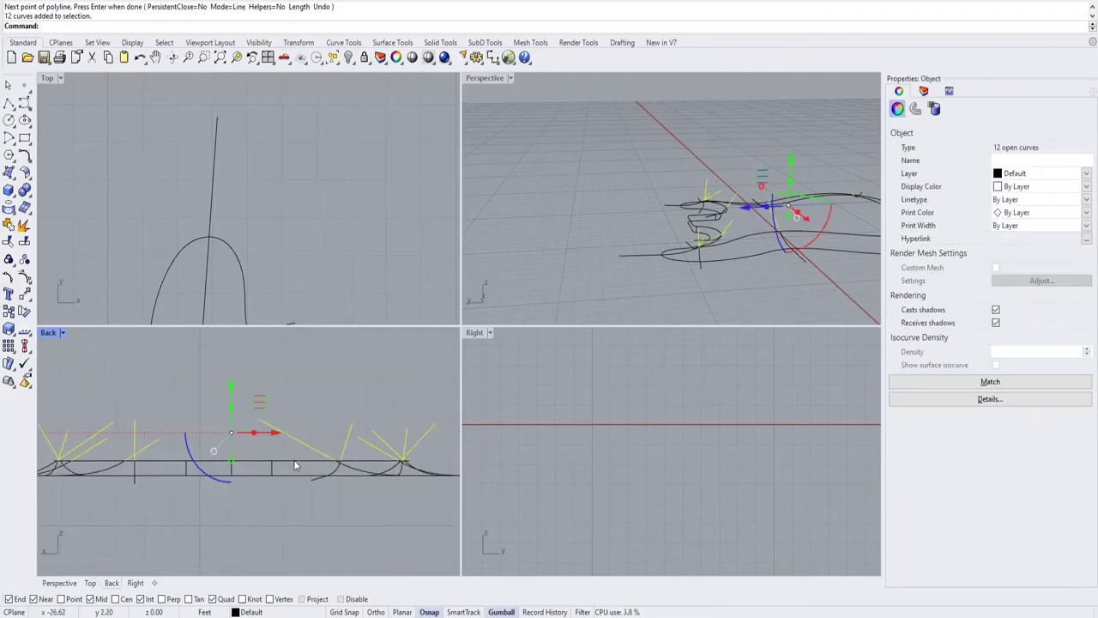
key("Delete")
Delete the two guide lines that dip below the outer outline in the Back view.
scroll(293, 459, "down", 2)
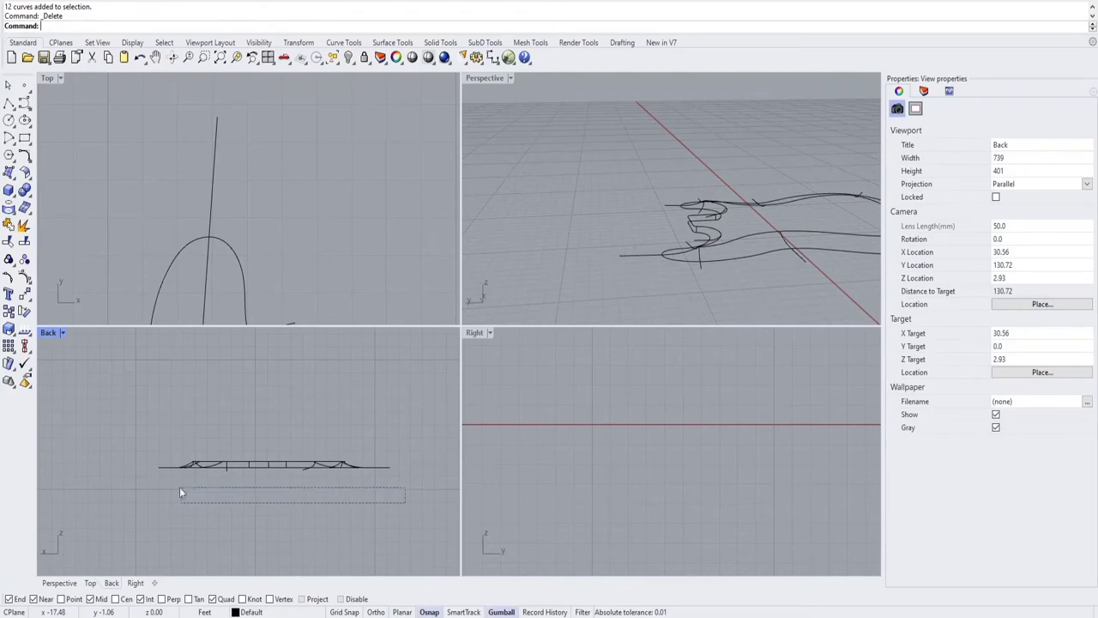
left_click_drag(180, 493, 129, 475)
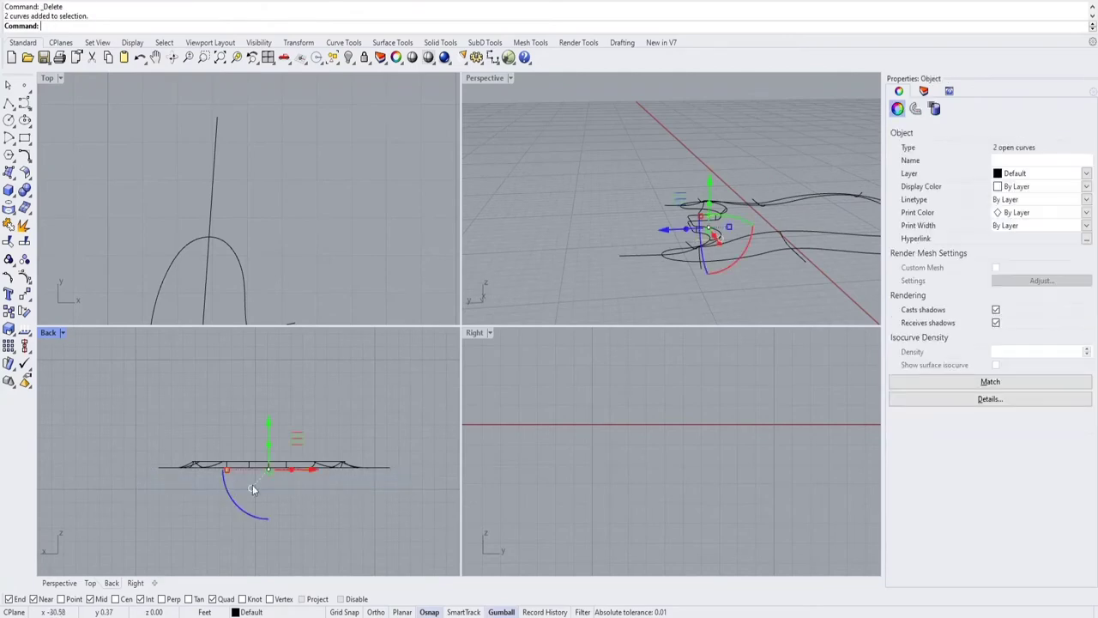
key("Delete")
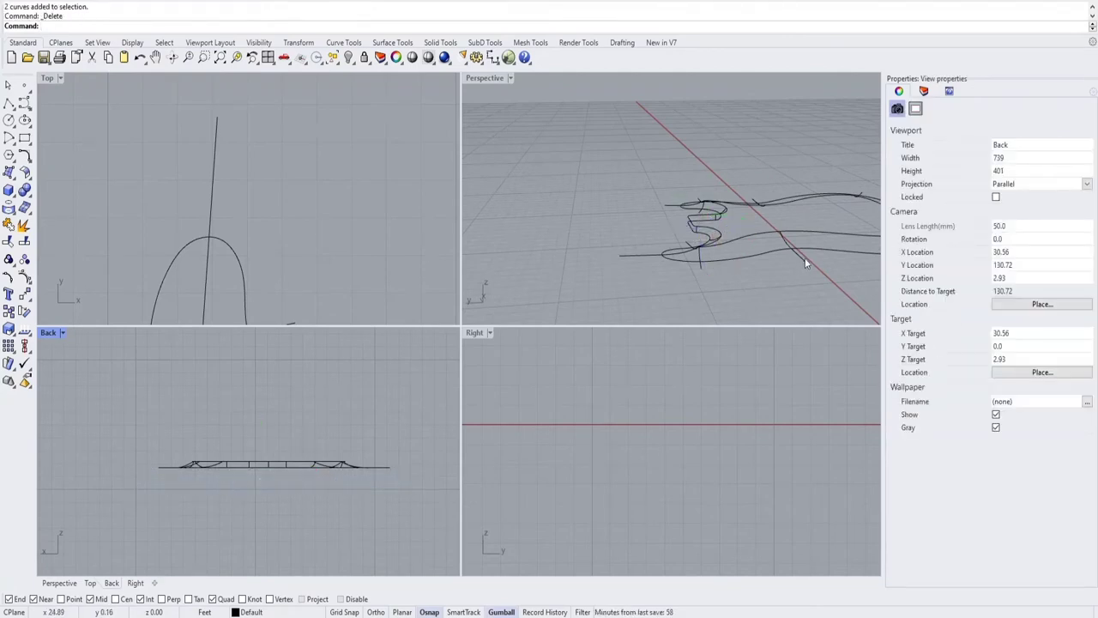
Delete the leftover guide lines around the outer outline one by one, keeping the outlines and cross-section curves.
left_click(805, 258)
key("Delete")
left_click(702, 268)
key("Delete")
left_click(654, 256)
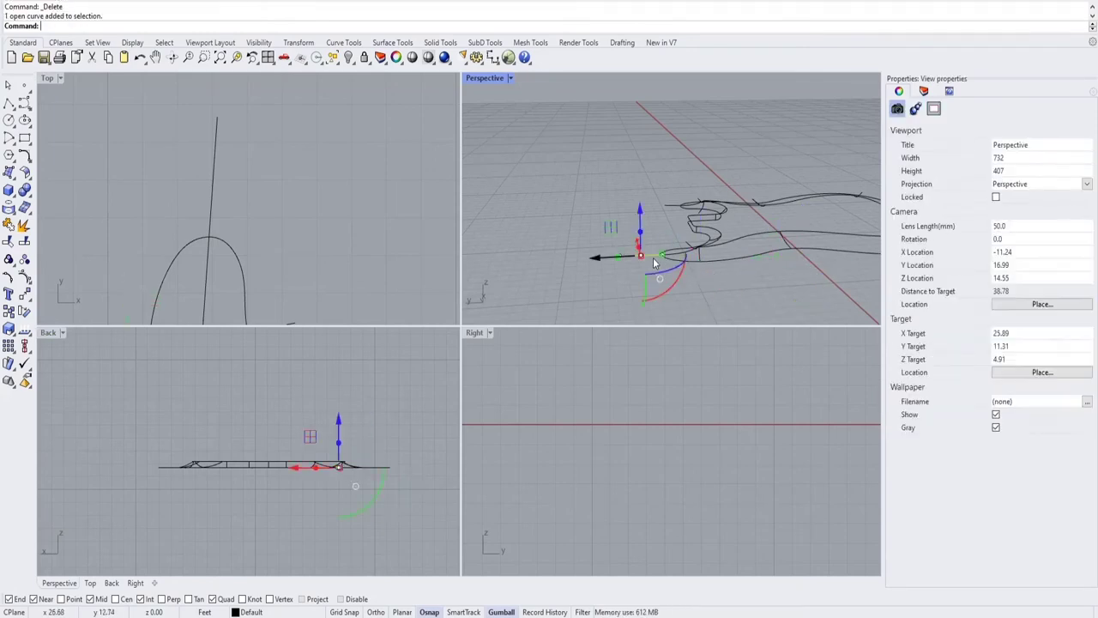
scroll(660, 257, "down", 5)
key("Delete")
right_click_drag(808, 246, 677, 233)
left_click(690, 260)
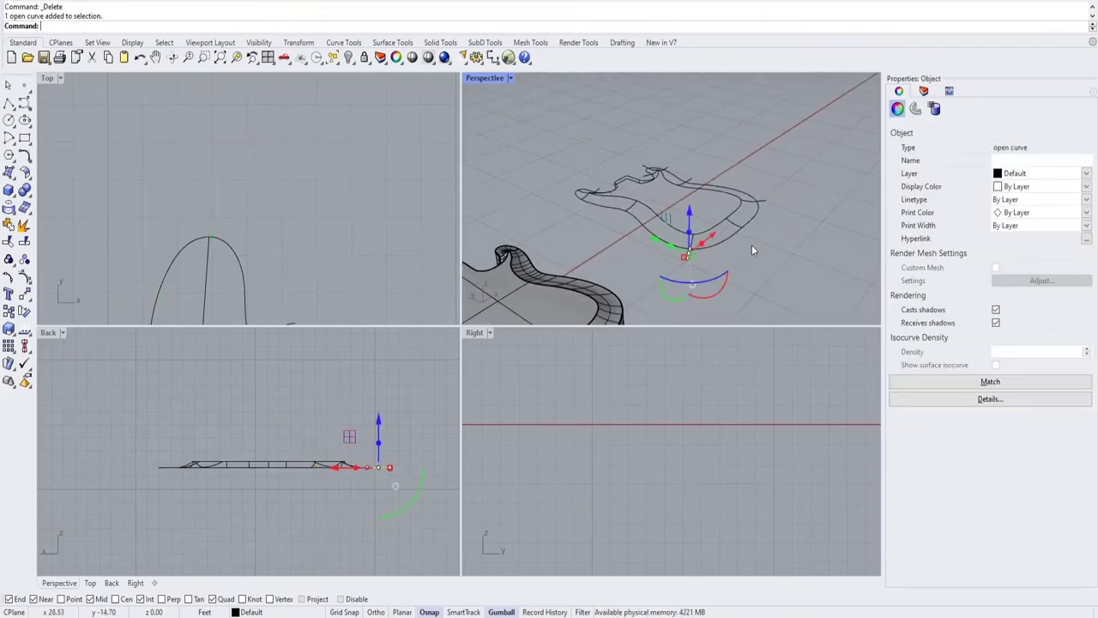
key("Delete")
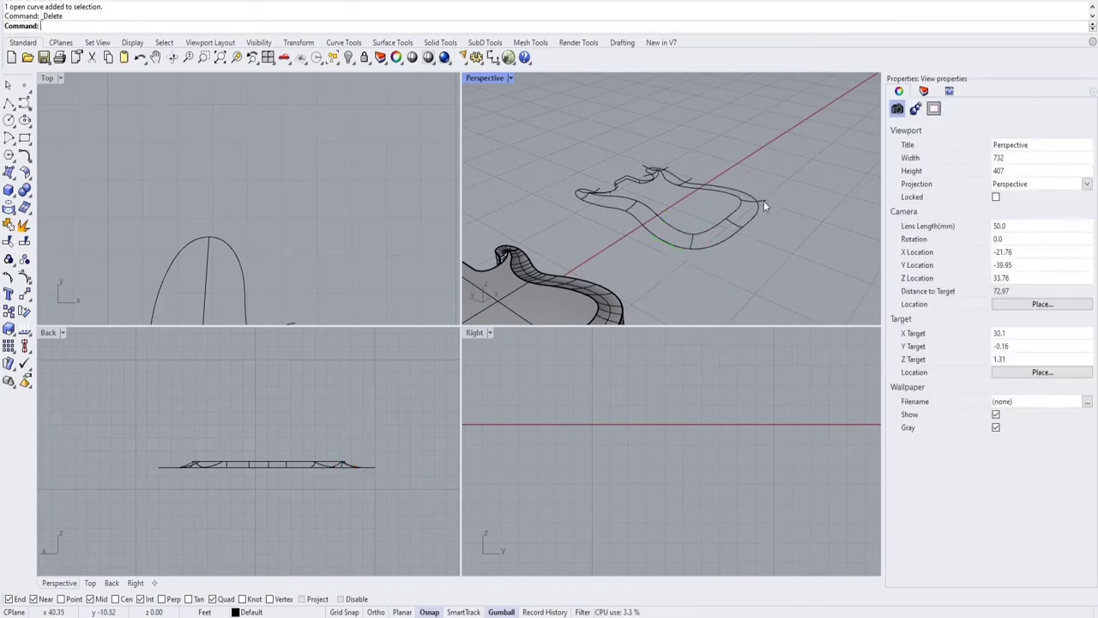
right_click_drag(763, 201, 763, 142)
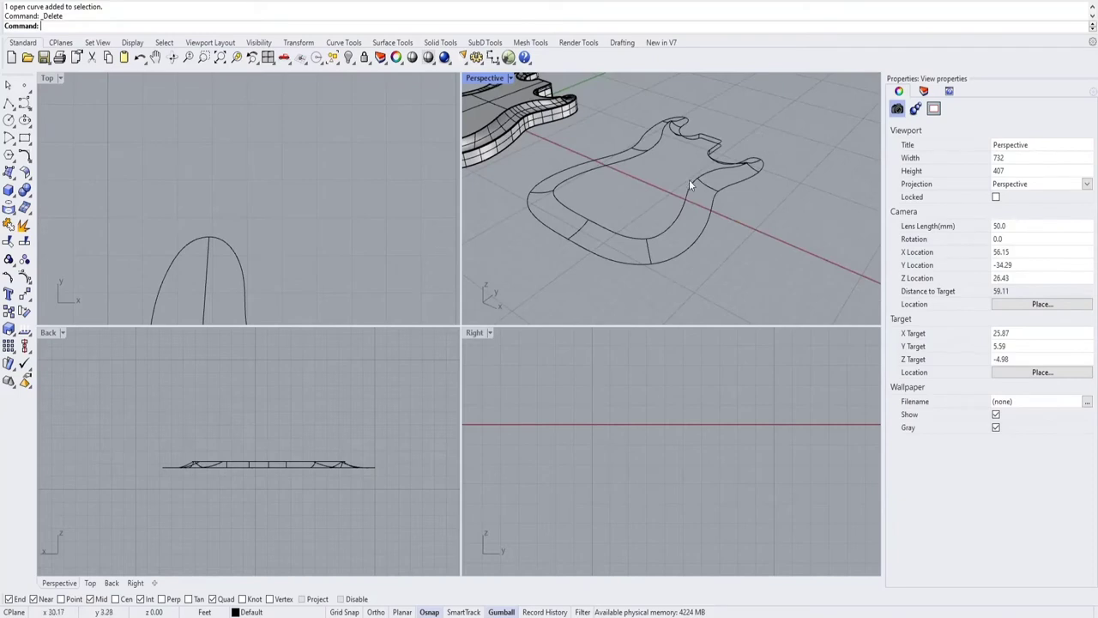
right_click_drag(689, 182, 697, 242)
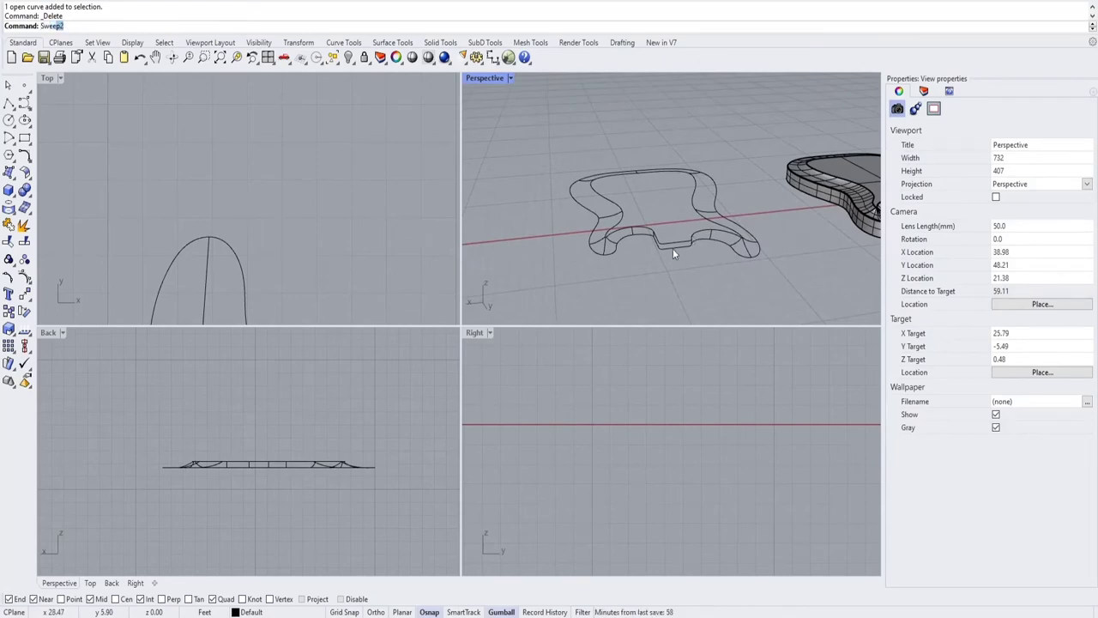
key("Return")
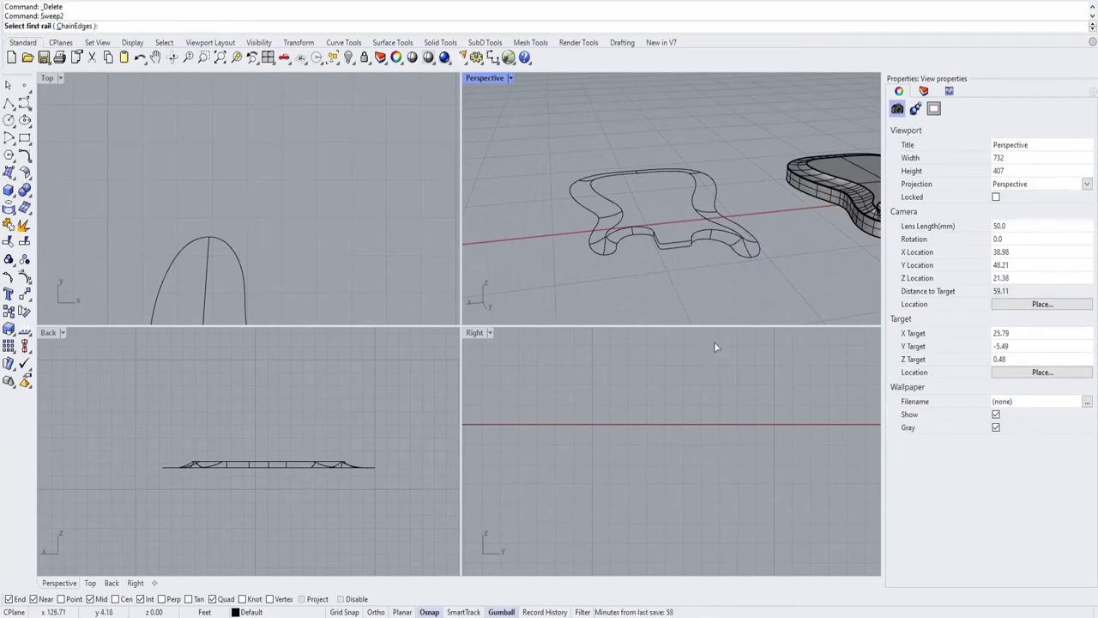
scroll(618, 229, "up", 5)
key("Escape")
Highlight the closed inner outline and the closed outer outline in turn to examine them as sweep rails.
left_click(723, 269)
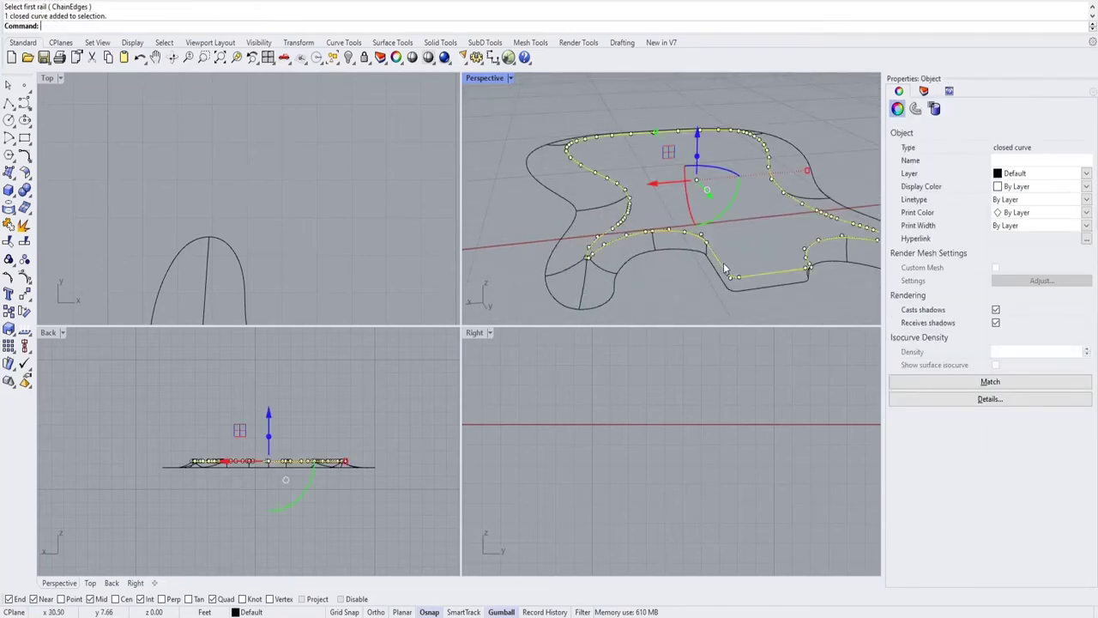
right_click_drag(753, 235, 696, 207, "shift")
left_click(710, 257)
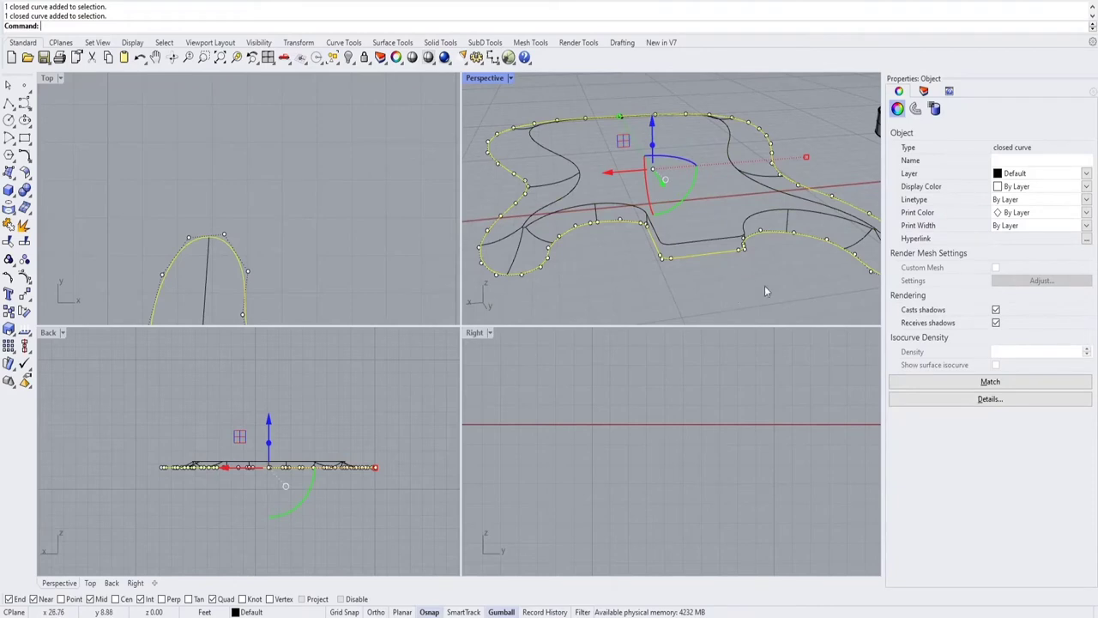
right_click_drag(767, 290, 724, 230)
key("Escape")
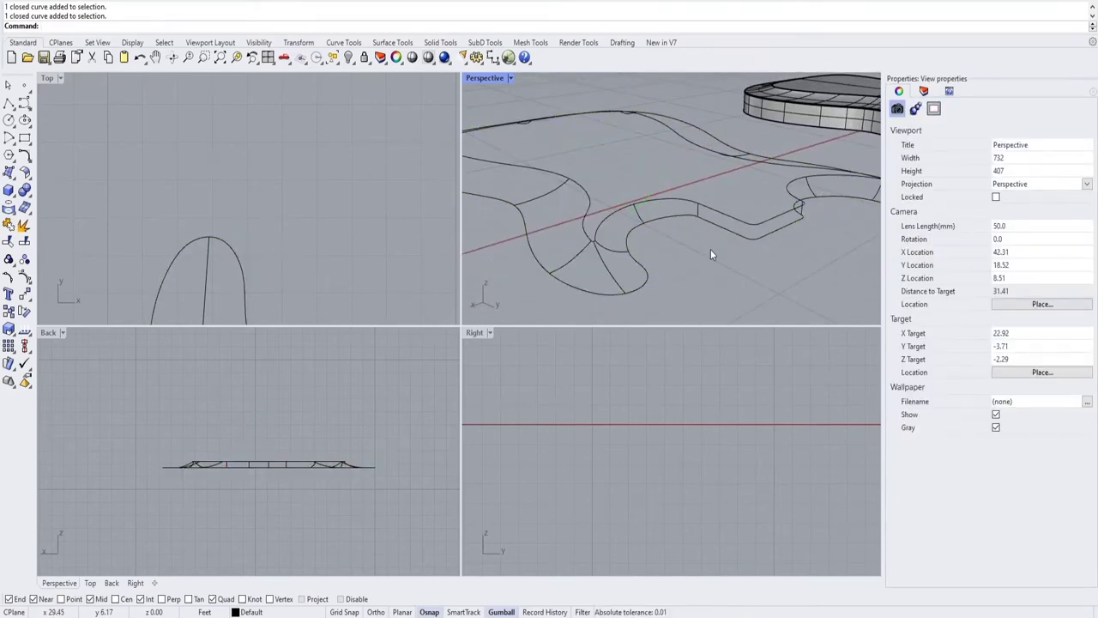
Create a Sweep2 surface around the shorter horn, using both outlines as rails and the horn's three arc curves as cross sections.
type("sw")
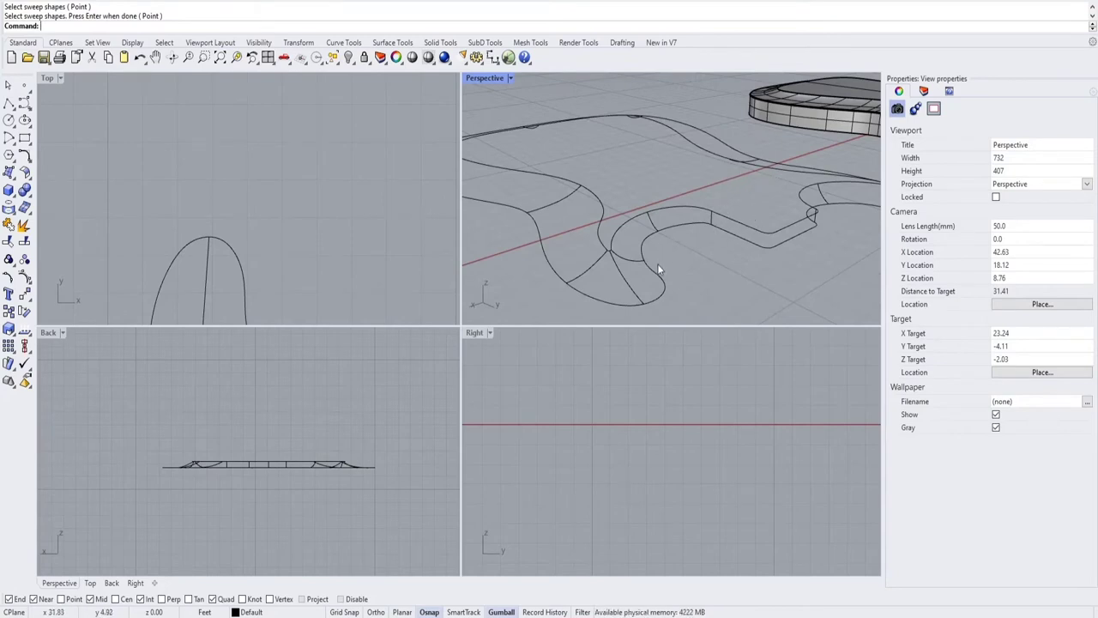
scroll(728, 236, "down", 4)
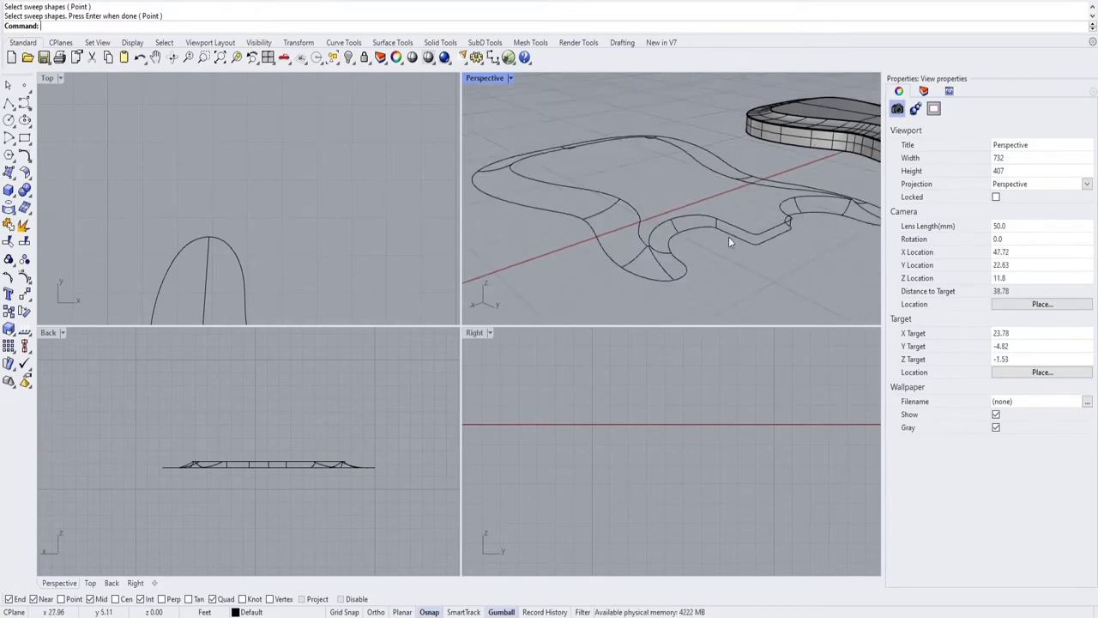
right_click_drag(729, 236, 648, 233, "shift")
scroll(592, 243, "up", 5)
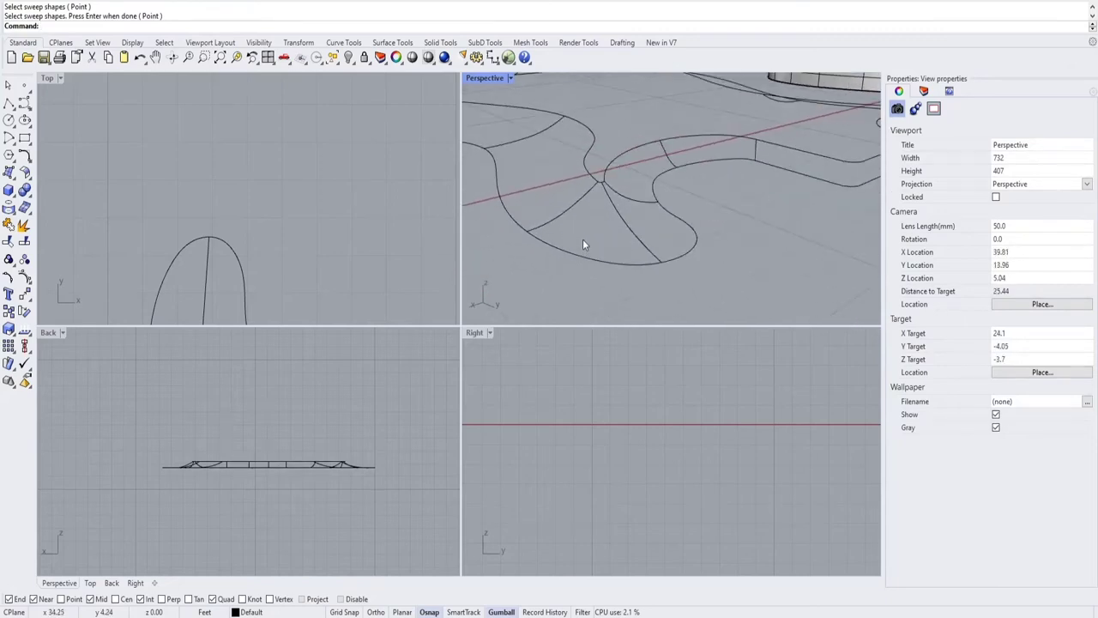
right_click(585, 244)
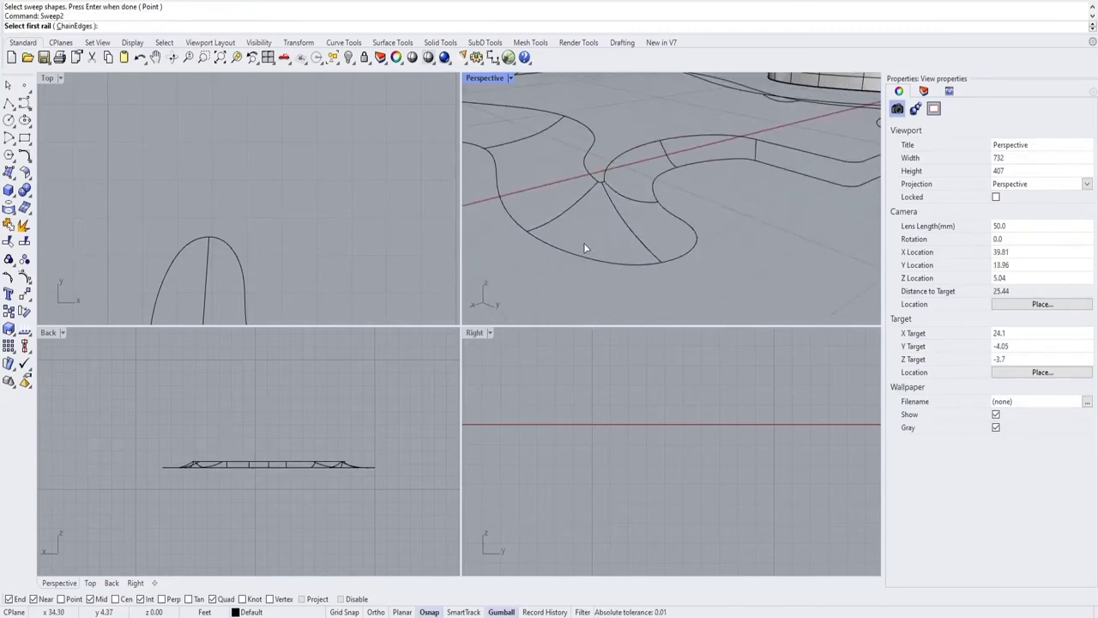
left_click(581, 257)
left_click(617, 160)
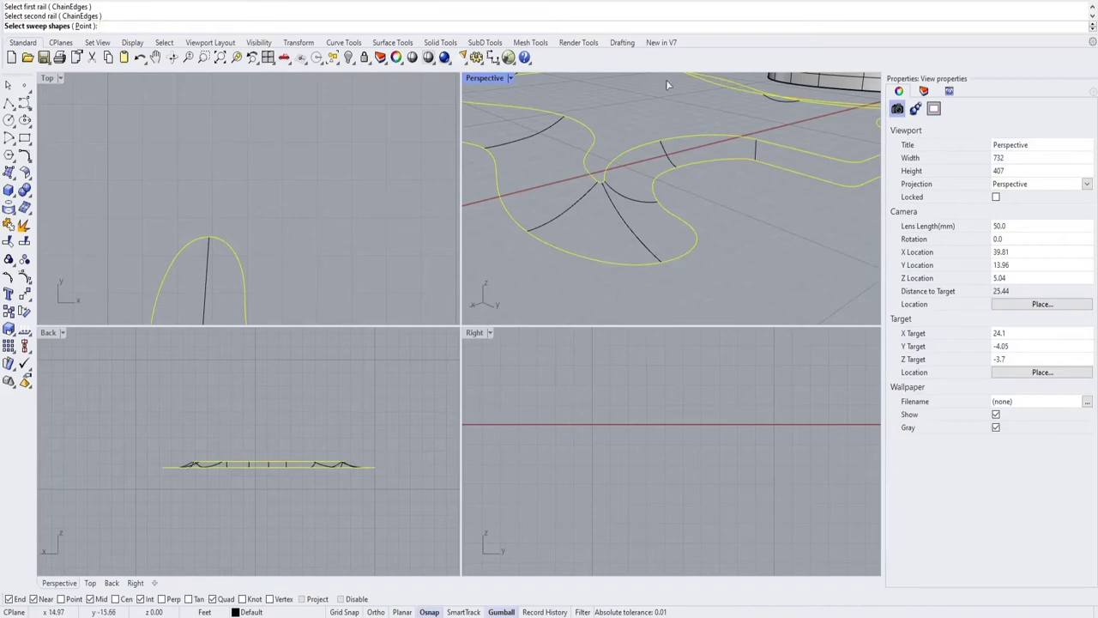
left_click(578, 200)
left_click(619, 205)
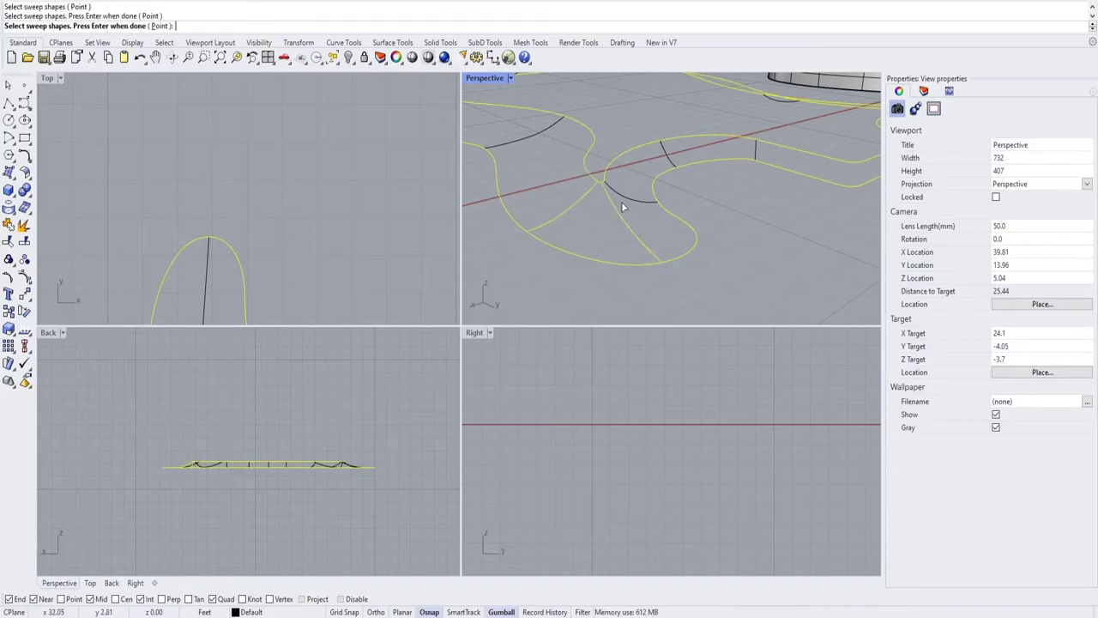
key("Return")
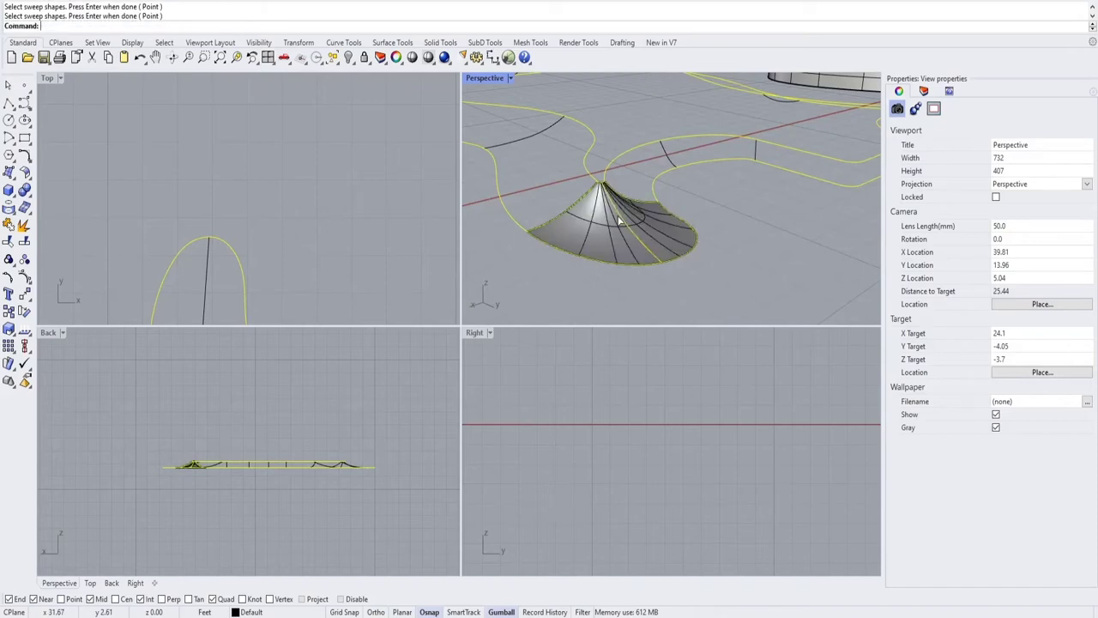
Create a Sweep2 surface around the longer horn from the two outlines and the arc curves at its sides and tip.
mouse_move(657, 201)
right_mouse_down()
mouse_move(575, 222)
mouse_move(699, 210)
mouse_move(611, 198)
mouse_move(684, 200)
mouse_move(666, 213)
right_mouse_up()
scroll(750, 205, "up", 5)
scroll(750, 205, "down", 7)
scroll(666, 214, "up", 2)
key("Return")
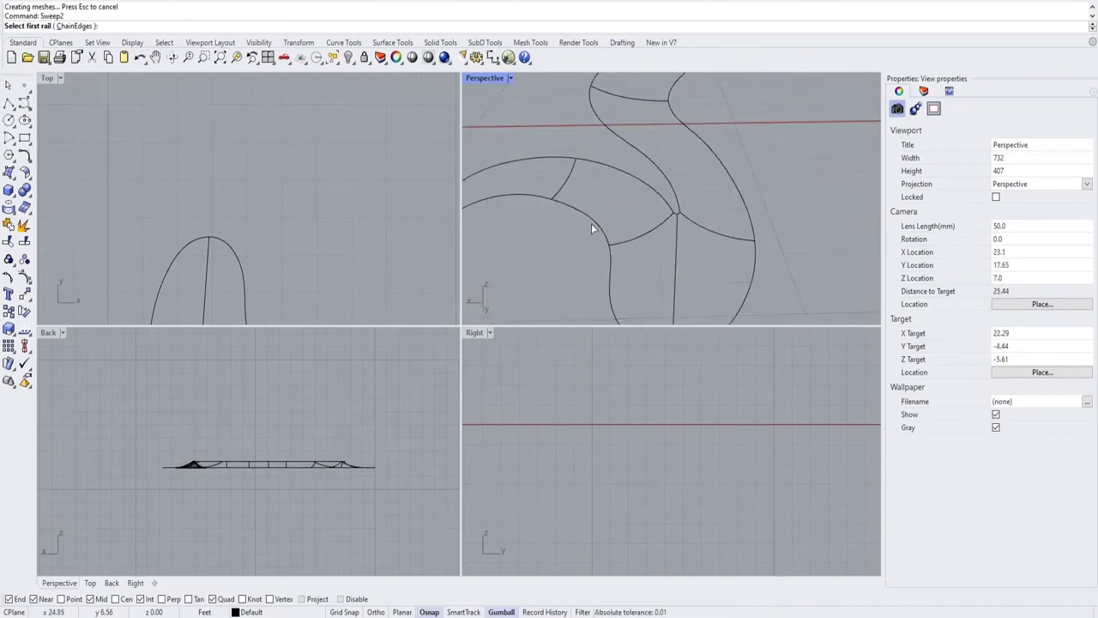
left_click(643, 180)
left_click(640, 201)
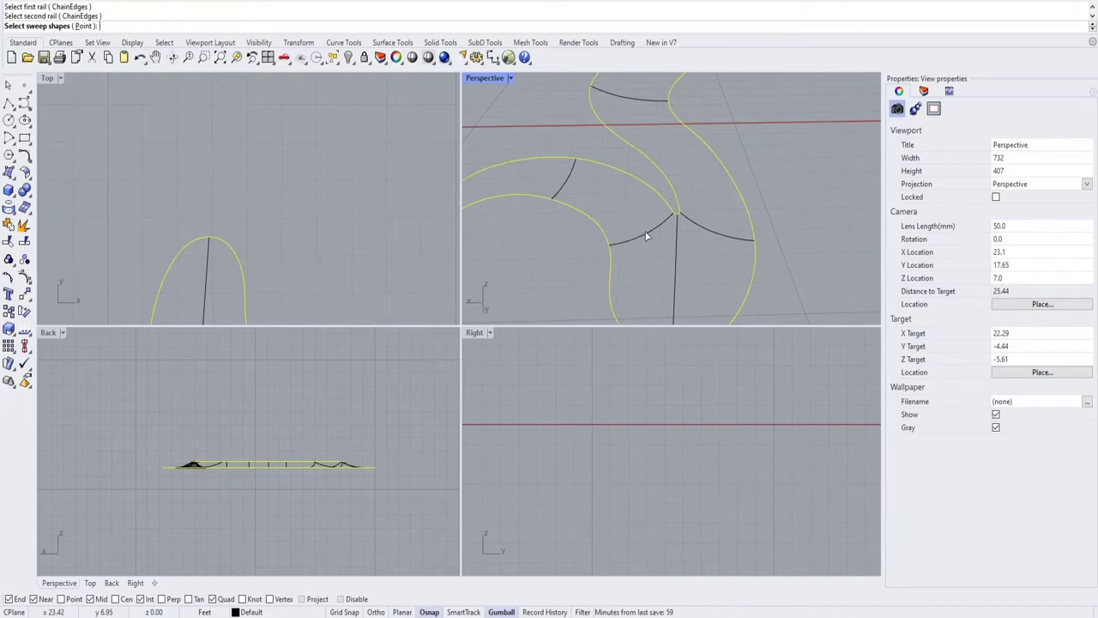
left_click(647, 236)
left_click(699, 226)
key("Return")
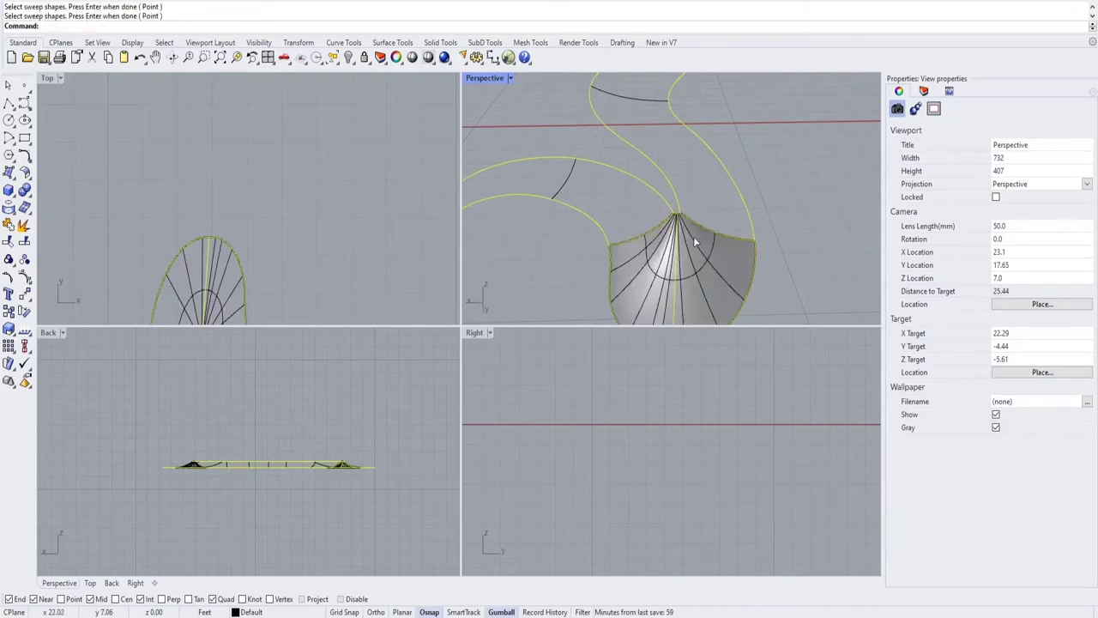
Examine the longer horn's swept surface up close where it meets the inner outline.
right_click_drag(691, 236, 604, 222)
scroll(692, 232, "up", 3)
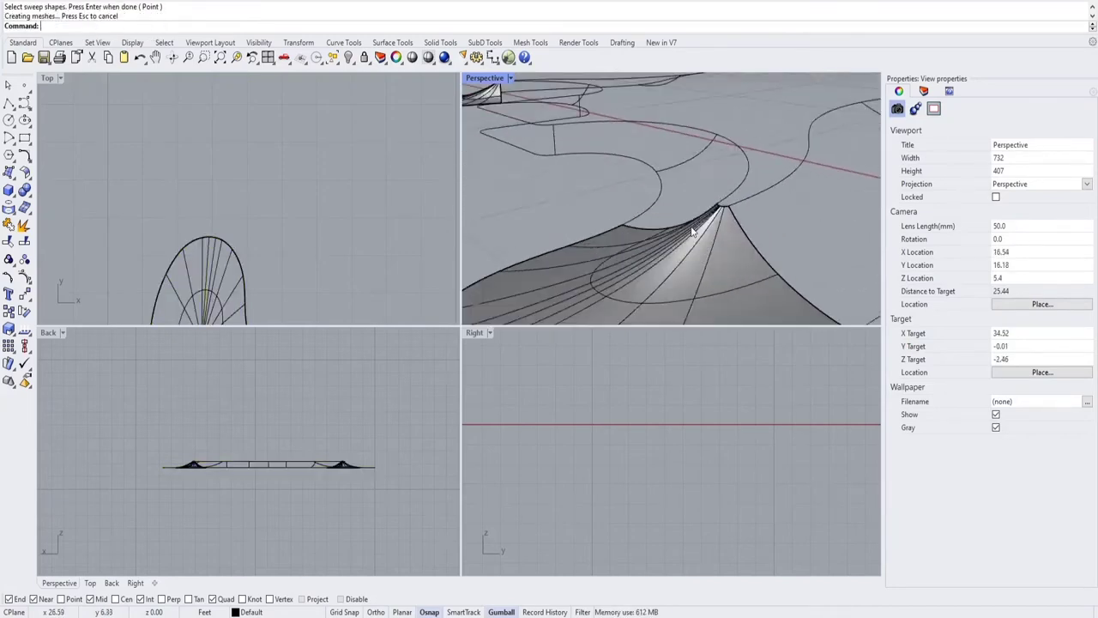
right_click_drag(693, 230, 755, 194)
scroll(753, 193, "up", 2)
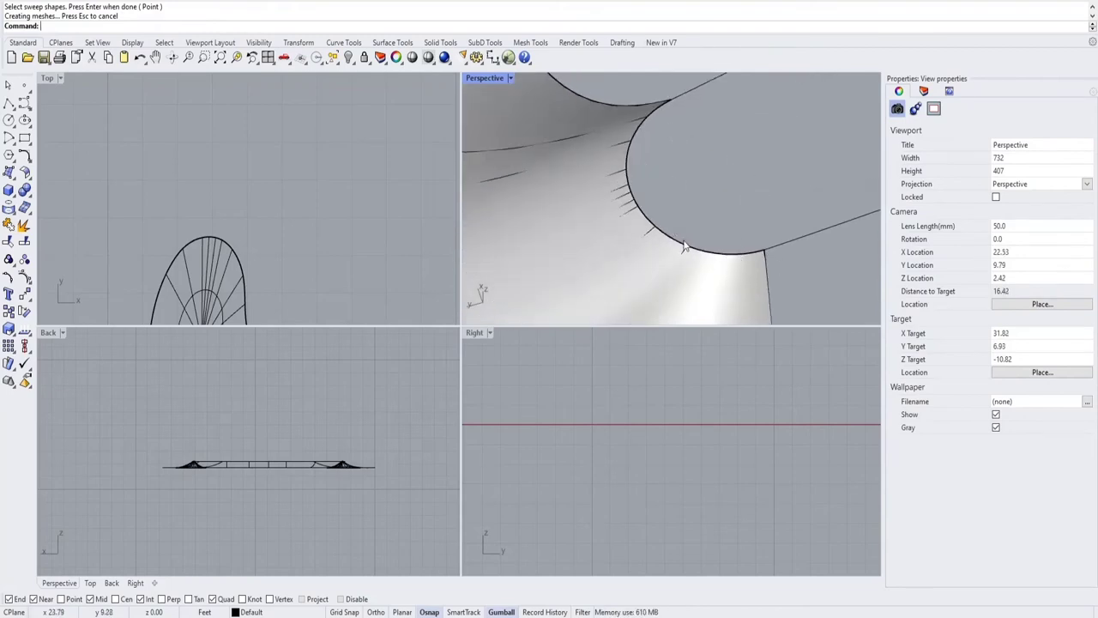
Create a Sweep2 surface from one horn around the body's tail to the other horn, using both outlines as rails and the arc curves as cross sections.
scroll(635, 172, "down", 10)
right_click_drag(652, 172, 639, 299, "shift")
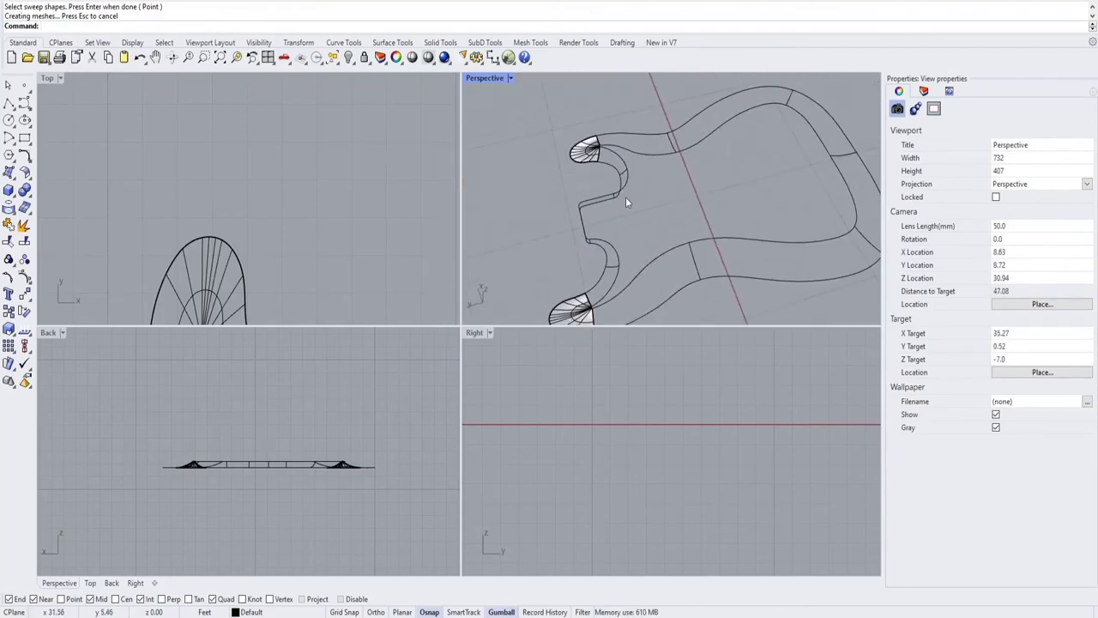
right_click_drag(626, 203, 687, 199)
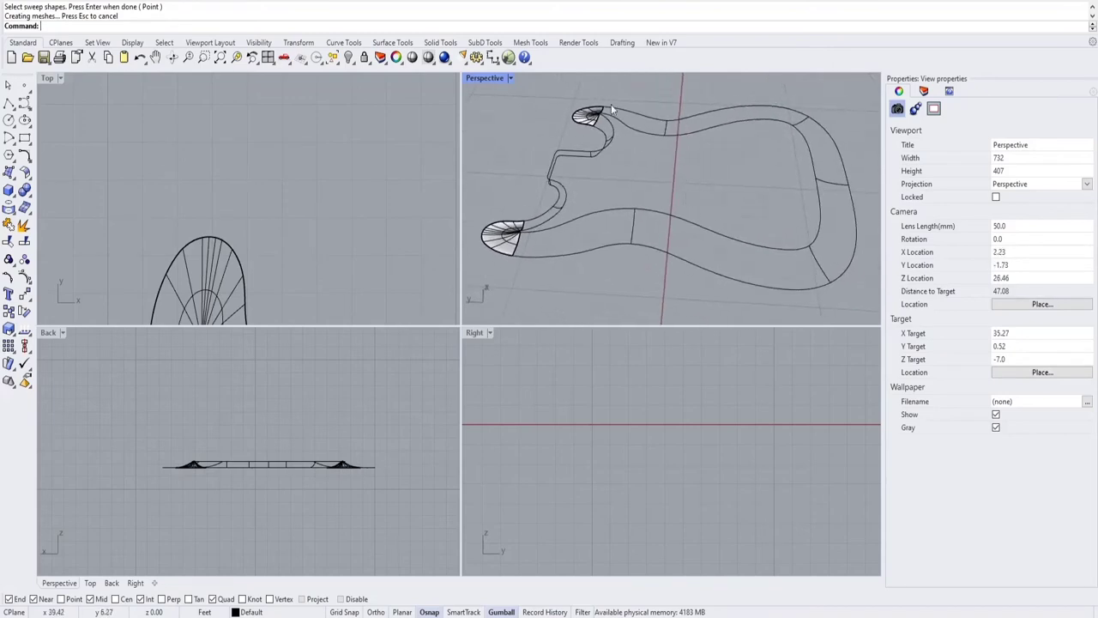
key("Return")
left_click(600, 246)
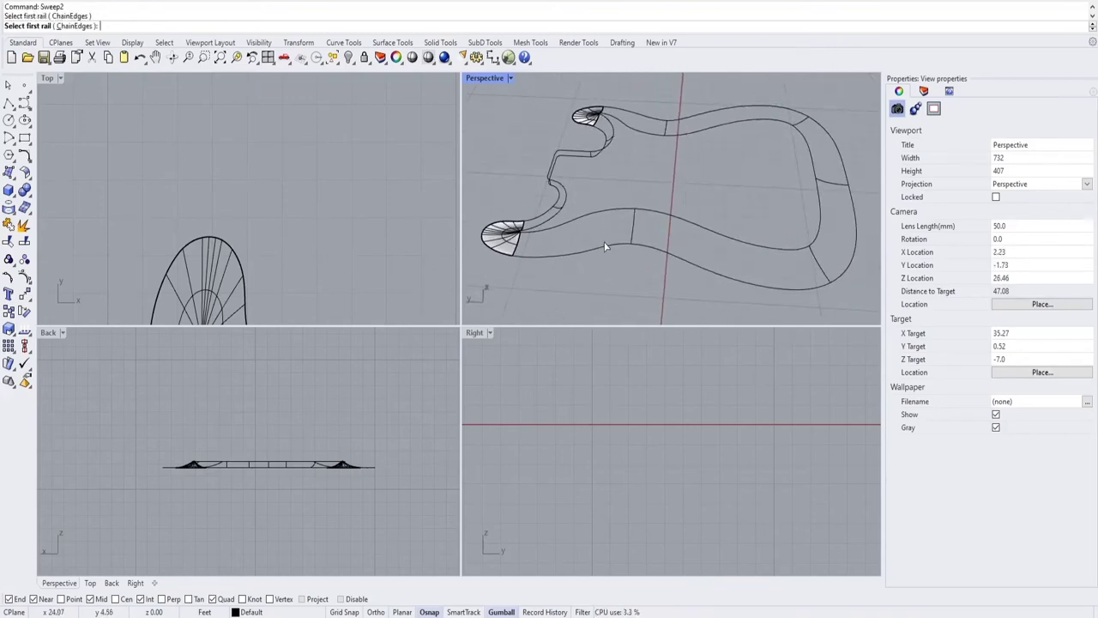
left_click(607, 223)
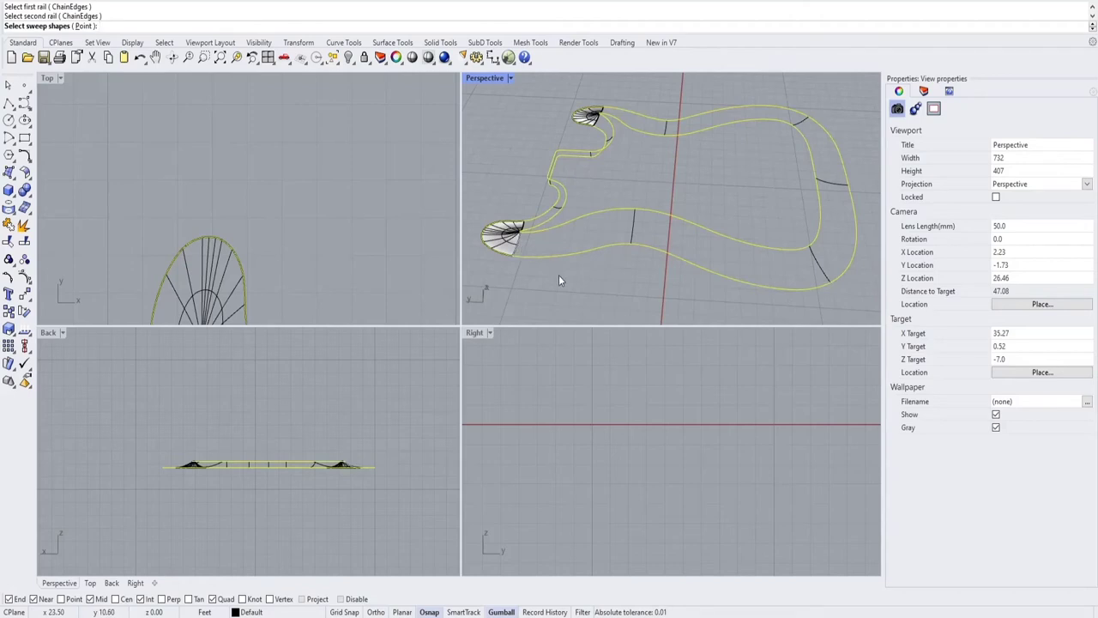
left_click(518, 245)
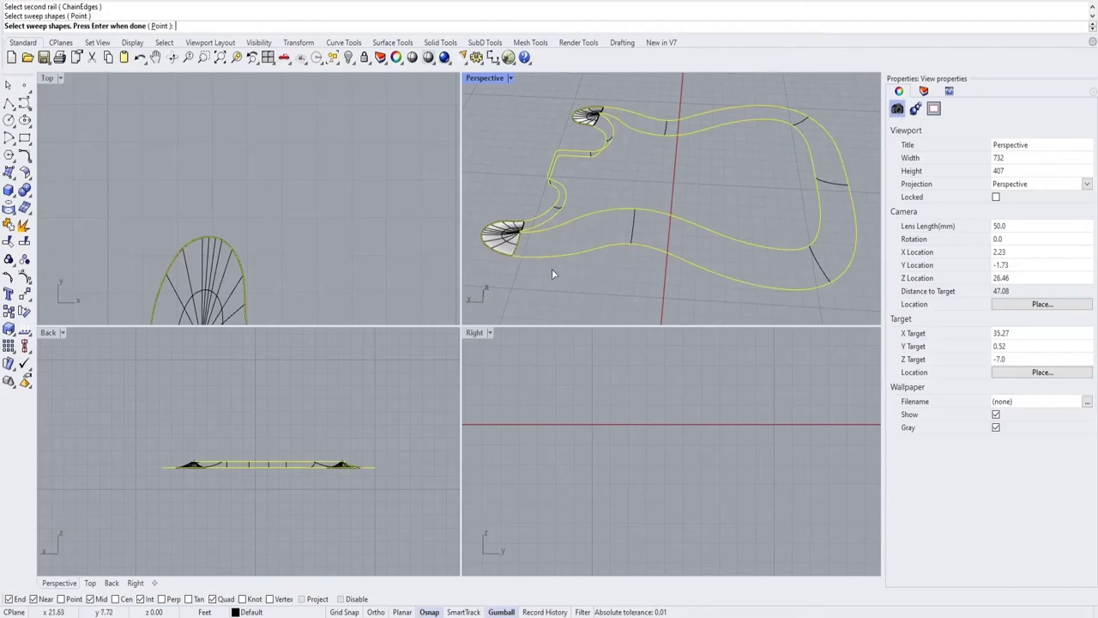
left_click(641, 229)
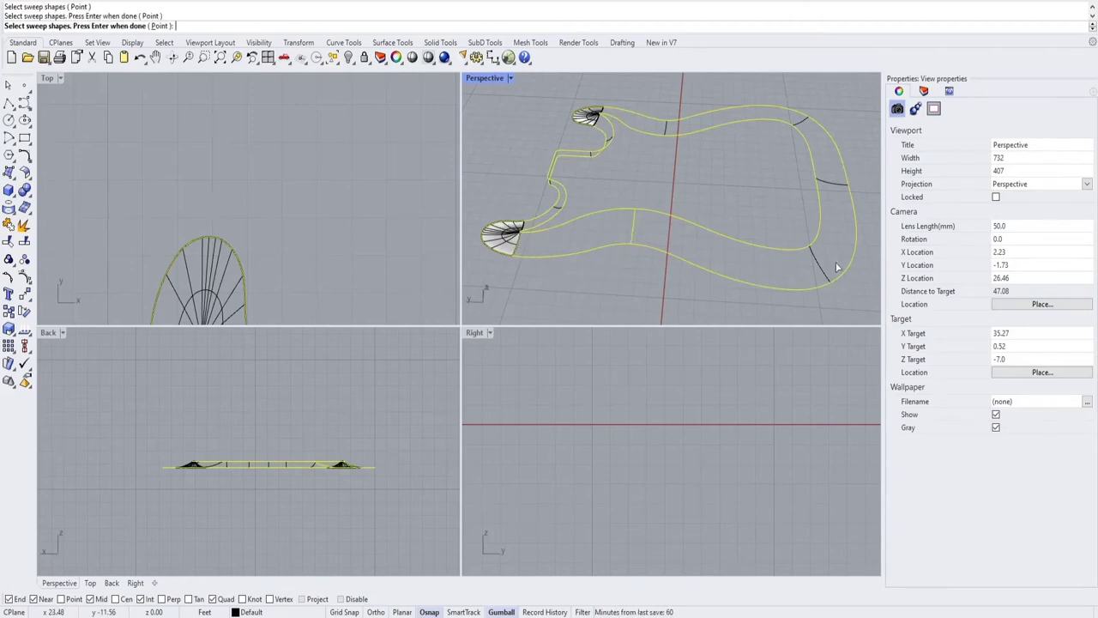
left_click(834, 187)
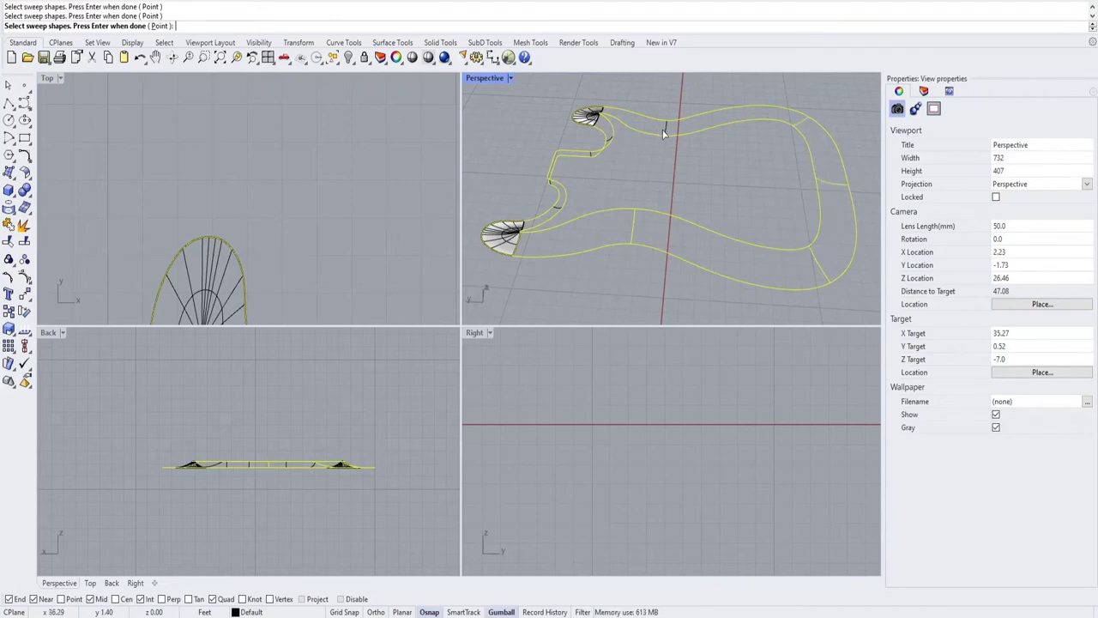
right_click_drag(669, 112, 671, 215)
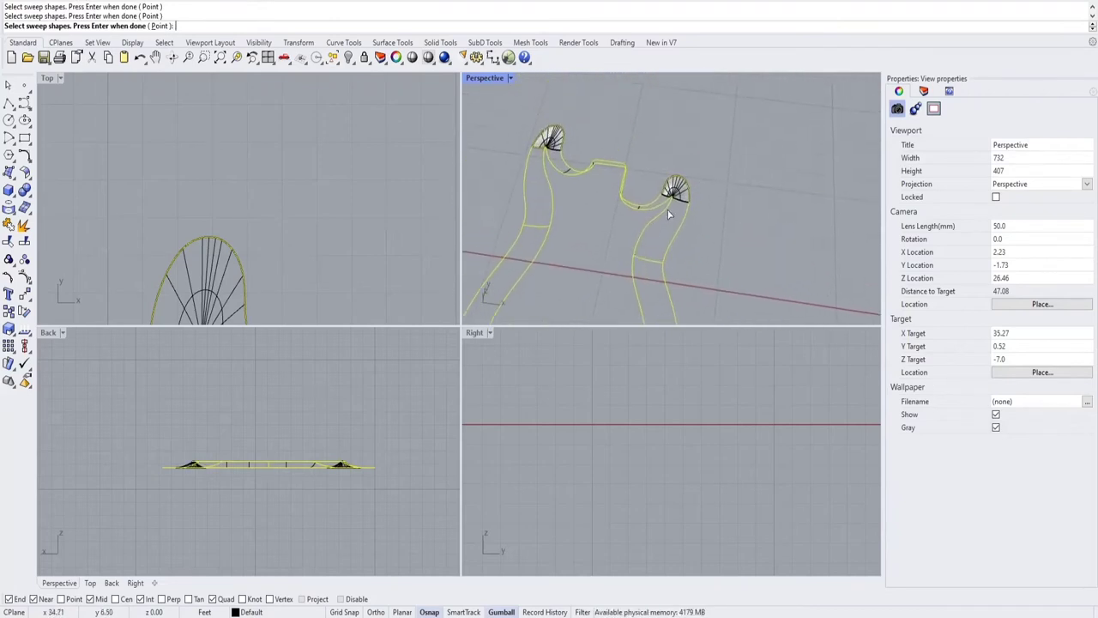
scroll(704, 198, "up", 10)
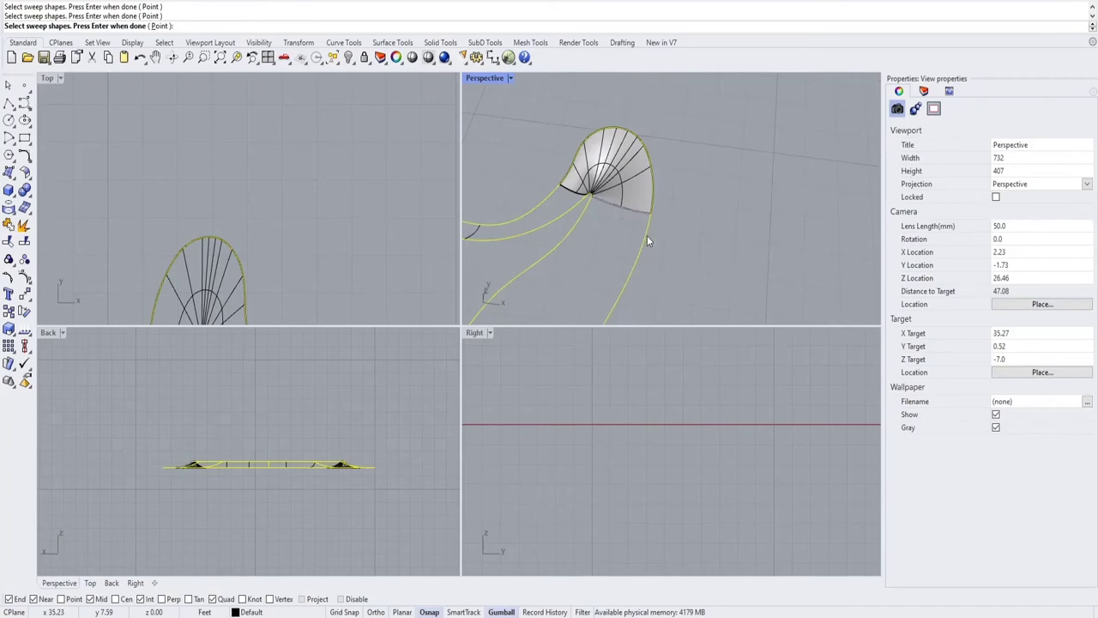
scroll(645, 219, "down", 10)
key("Return")
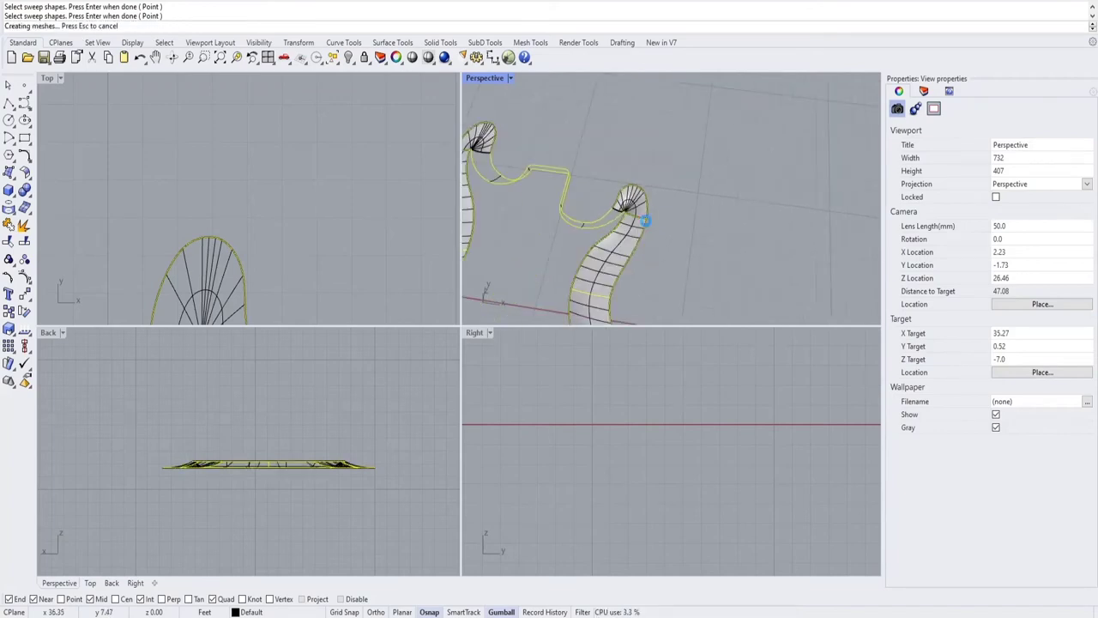
Create a Sweep2 surface along the neck side between the two horns, using both outlines as rails and the connecting curves there as cross sections.
scroll(646, 220, "down", 6)
right_click_drag(611, 259, 691, 216)
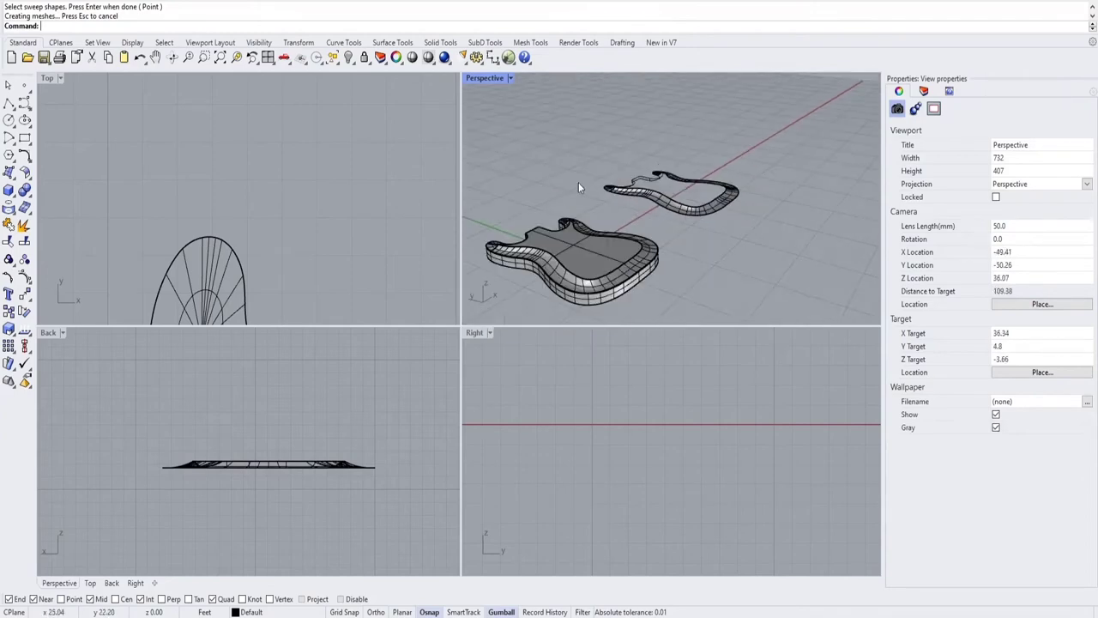
right_click_drag(579, 182, 737, 204)
scroll(598, 260, "up", 9)
scroll(630, 214, "up", 8)
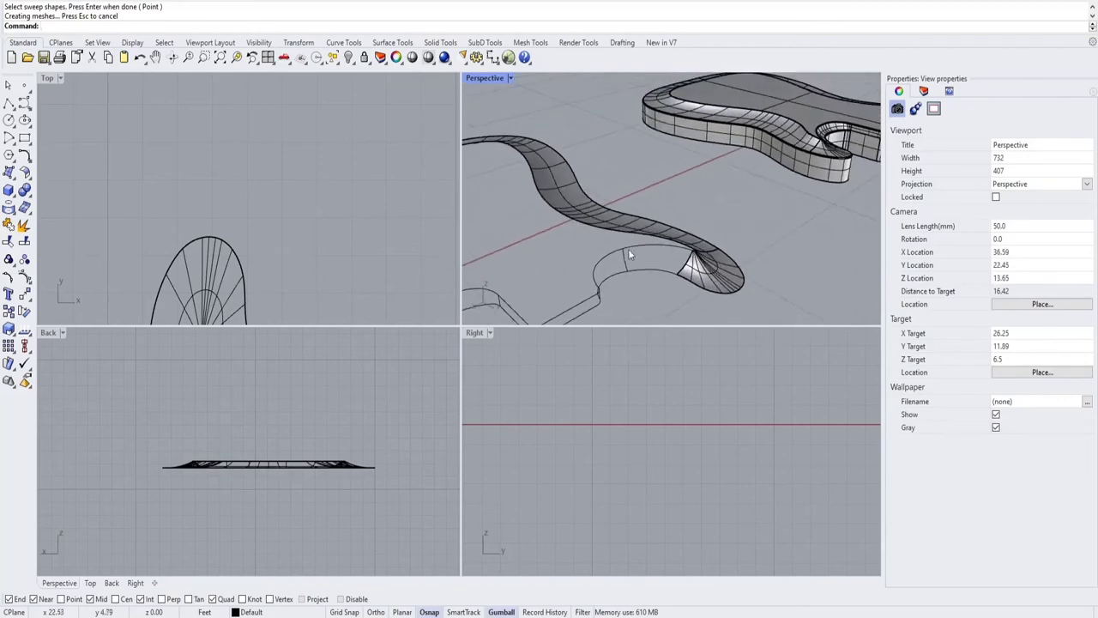
right_click_drag(629, 254, 743, 206, "shift")
right_click(743, 206)
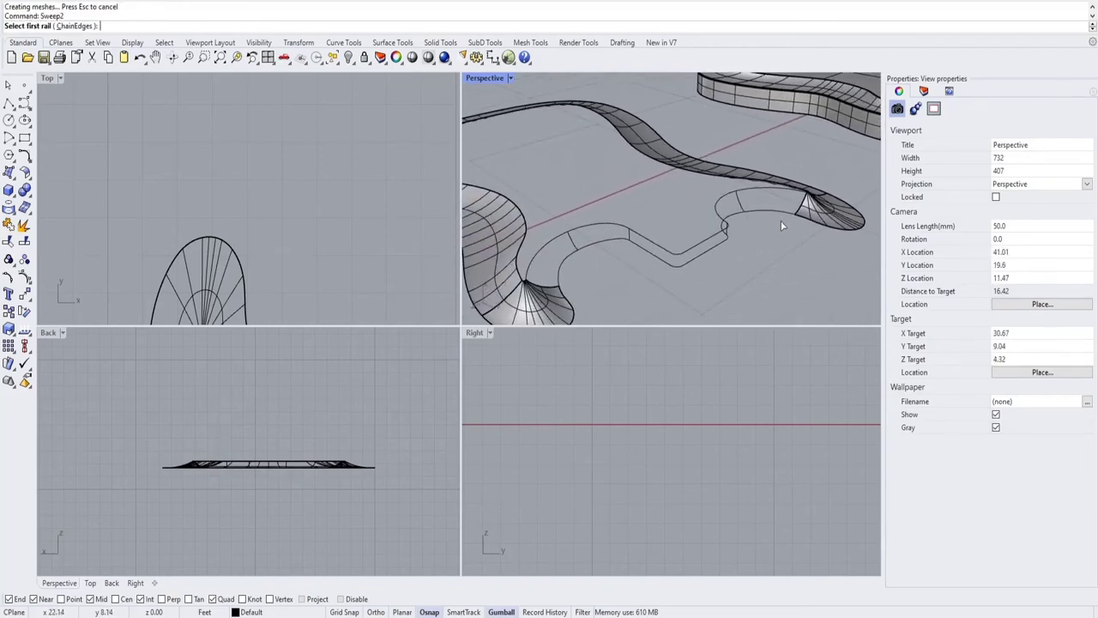
scroll(781, 220, "up", 4)
left_click(767, 208)
left_click(727, 178)
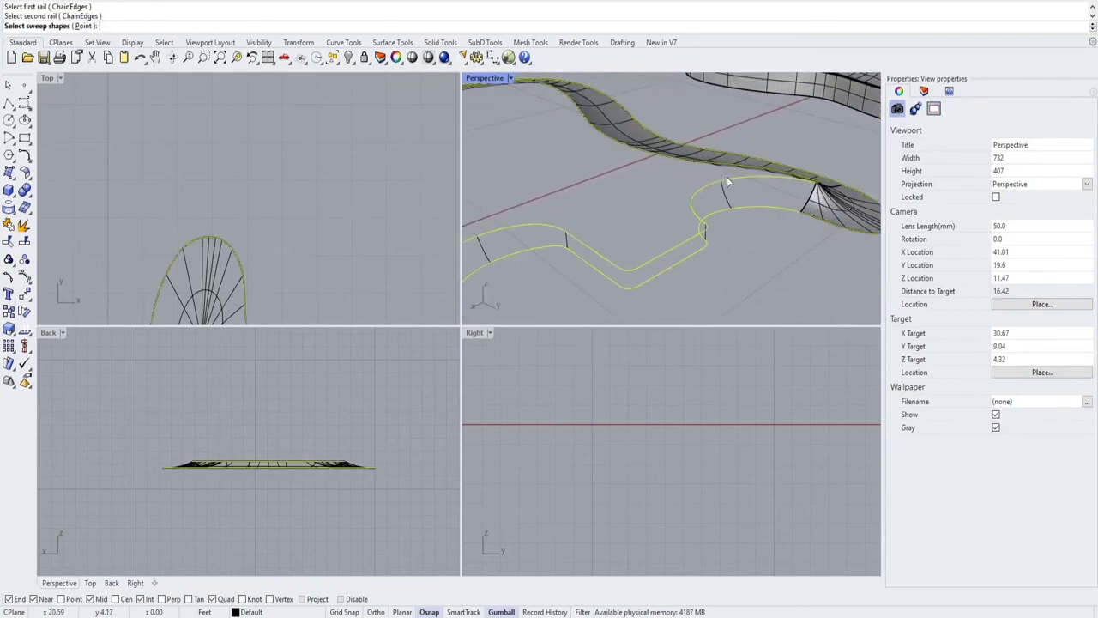
scroll(804, 202, "up", 2)
left_click(817, 202)
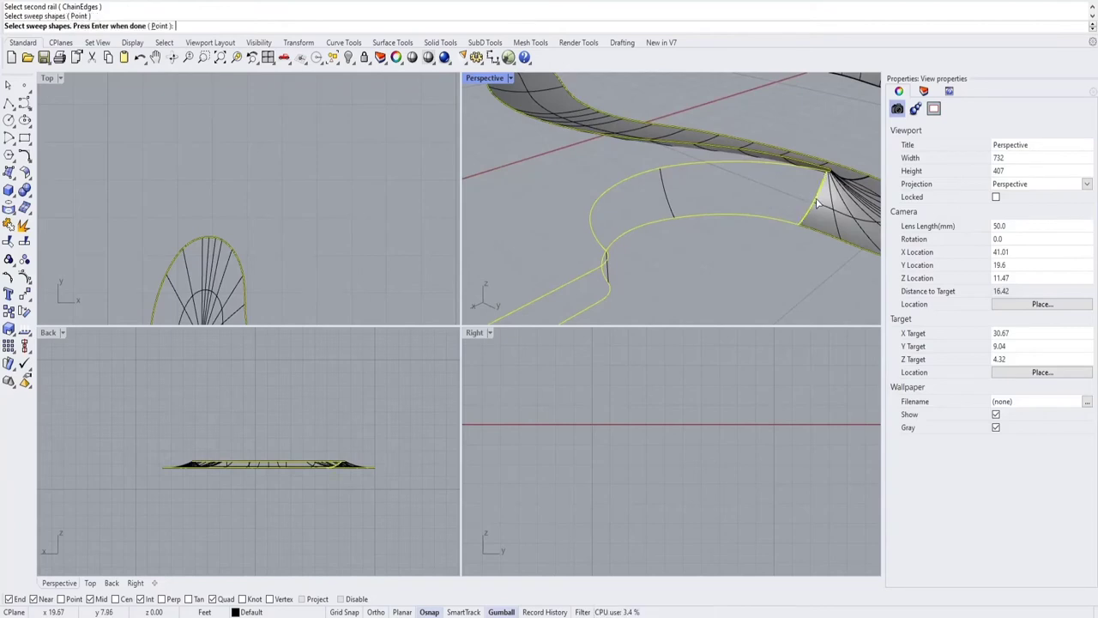
left_click(662, 192)
left_click(608, 276)
scroll(608, 276, "down", 5)
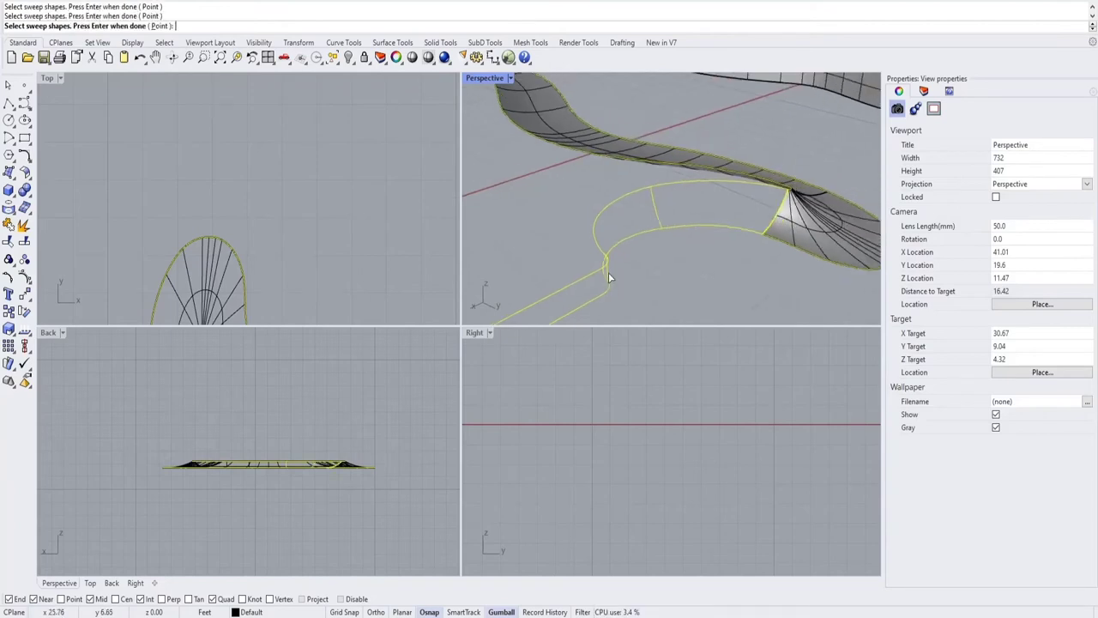
right_click_drag(610, 272, 775, 182, "shift")
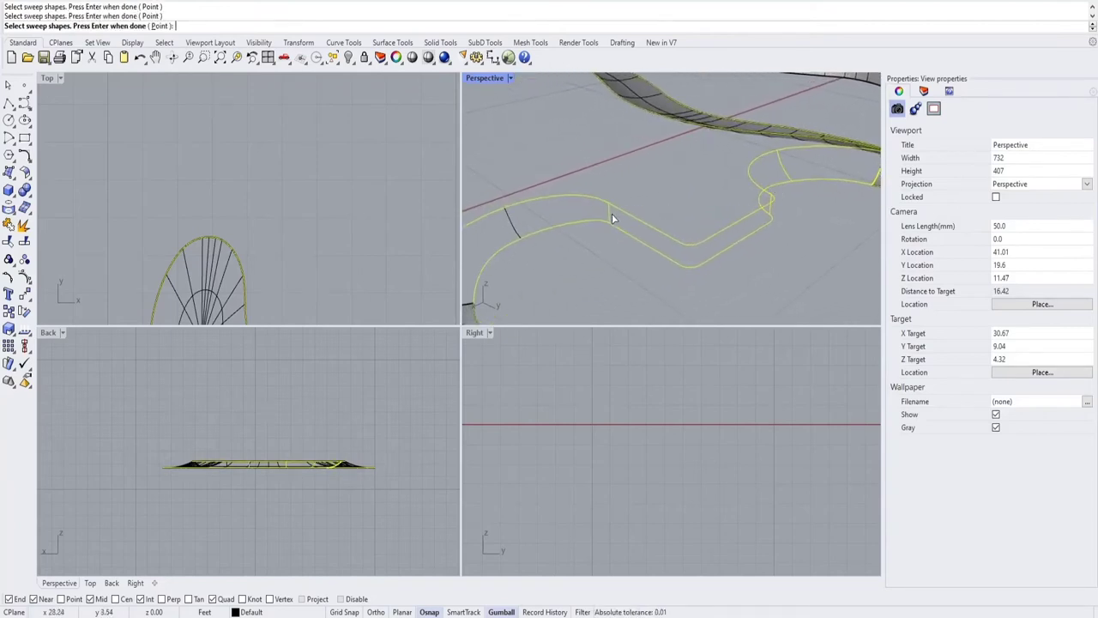
mouse_move(612, 214)
right_mouse_down()
mouse_move(638, 177)
mouse_move(667, 167)
right_mouse_up()
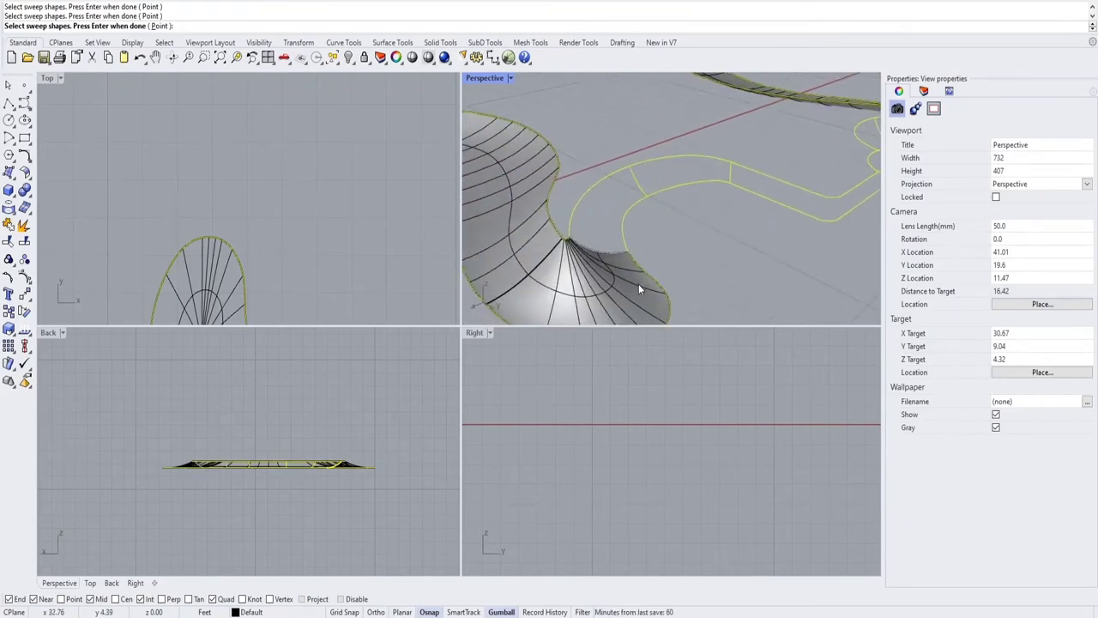
key("Return")
key("Return")
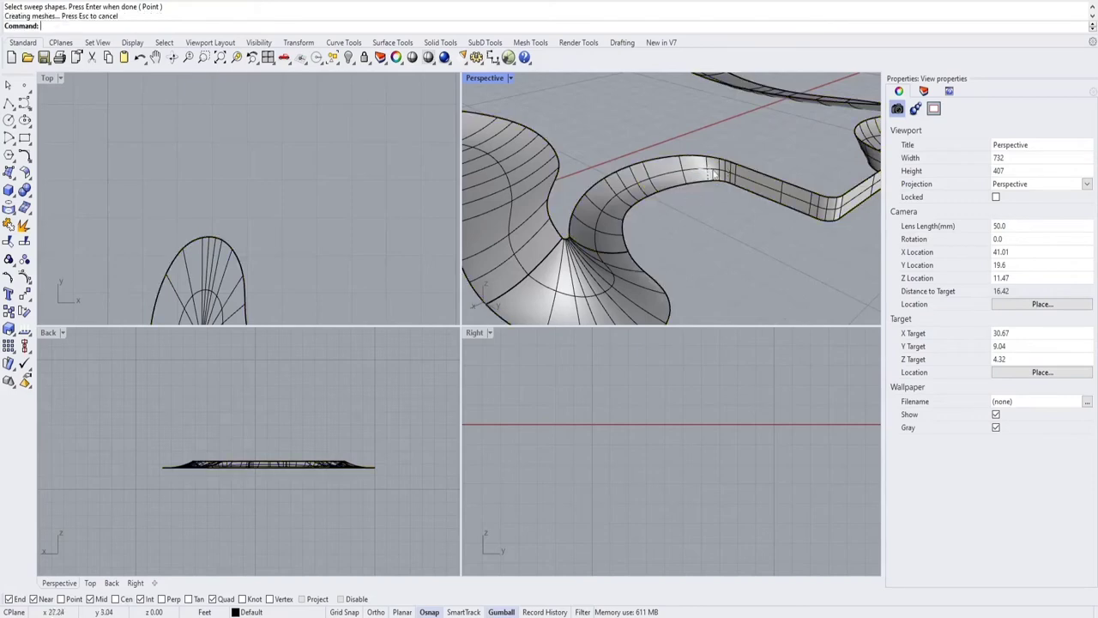
Extrude the outer outline downward 1.68 ft as a solid with ExtrudeCrv, level with the underside of the reference body.
right_click_drag(745, 187, 515, 195)
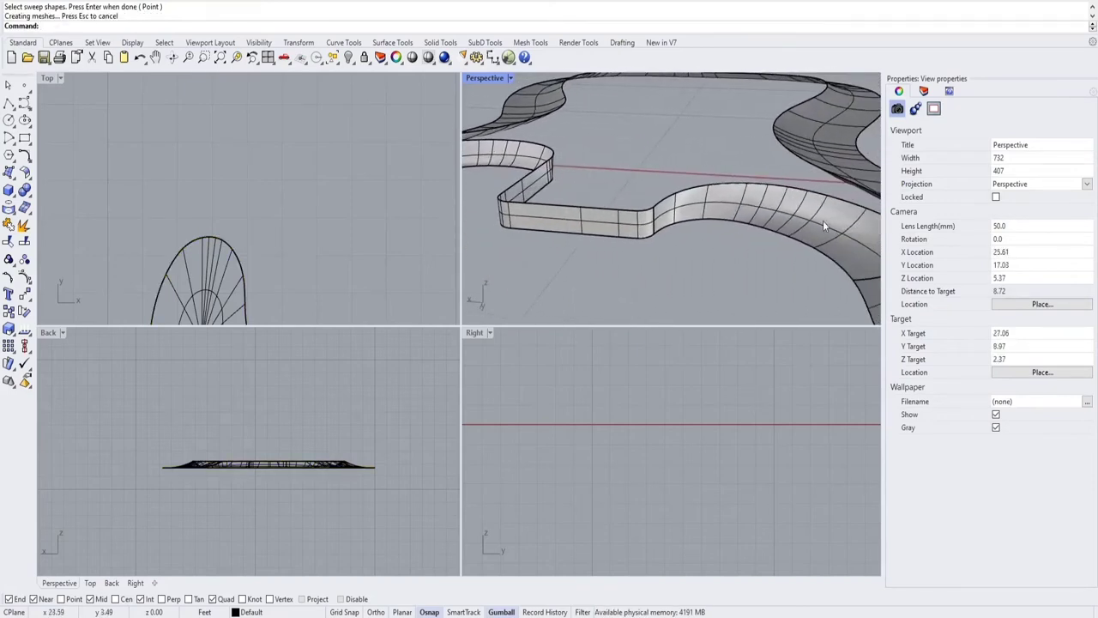
right_click_drag(823, 221, 784, 207, "shift")
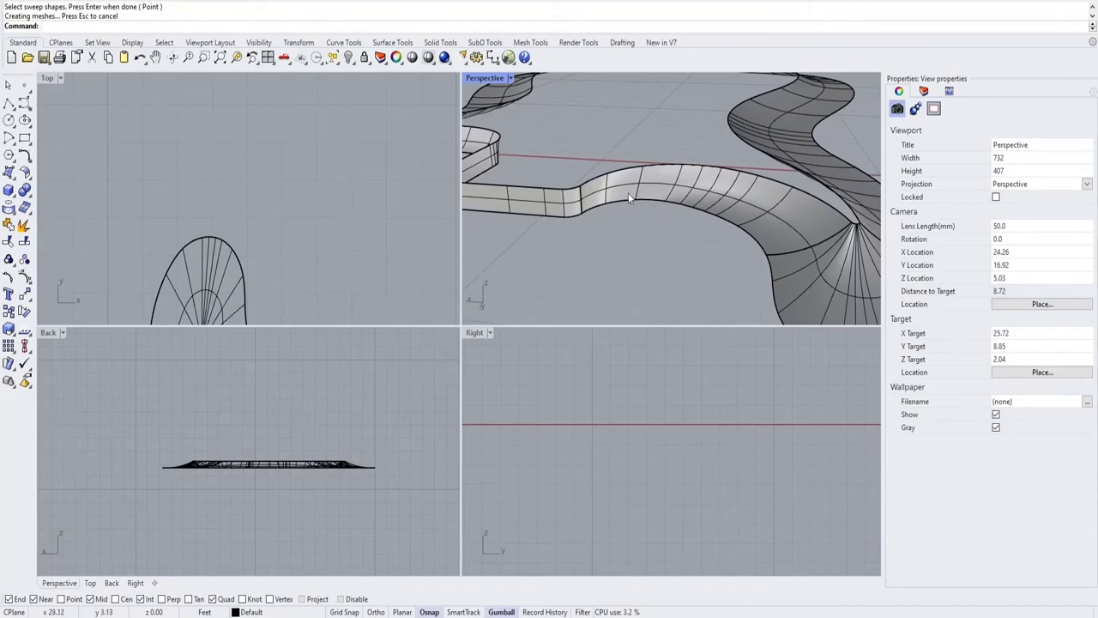
scroll(588, 201, "down", 6)
right_click_drag(568, 196, 721, 211)
scroll(724, 207, "down", 6)
scroll(776, 208, "down", 4)
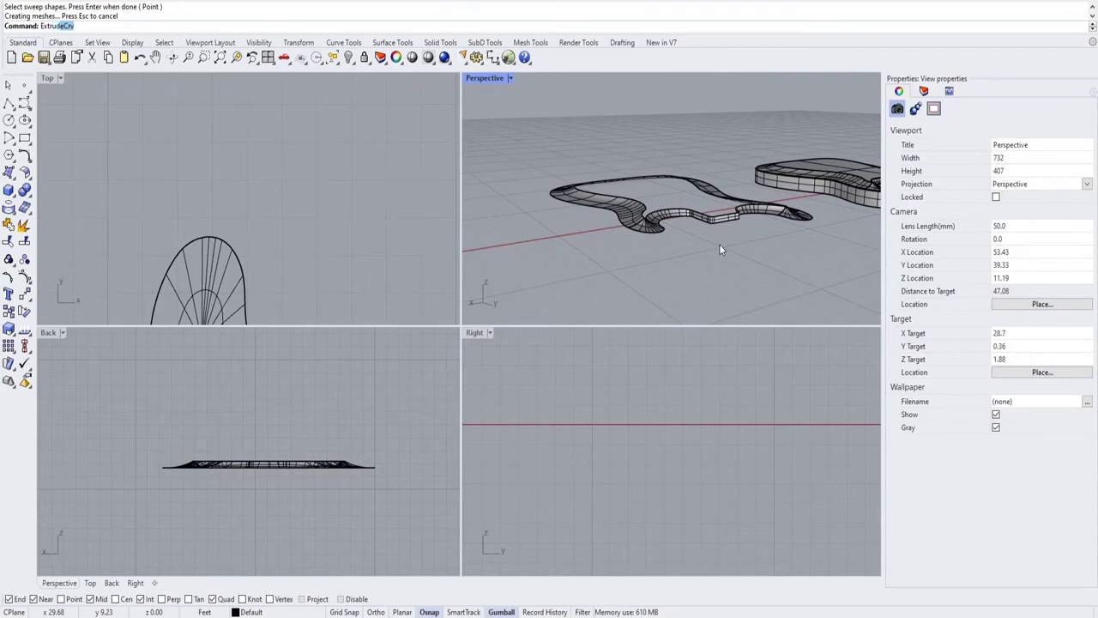
key("Return")
scroll(733, 217, "up", 5)
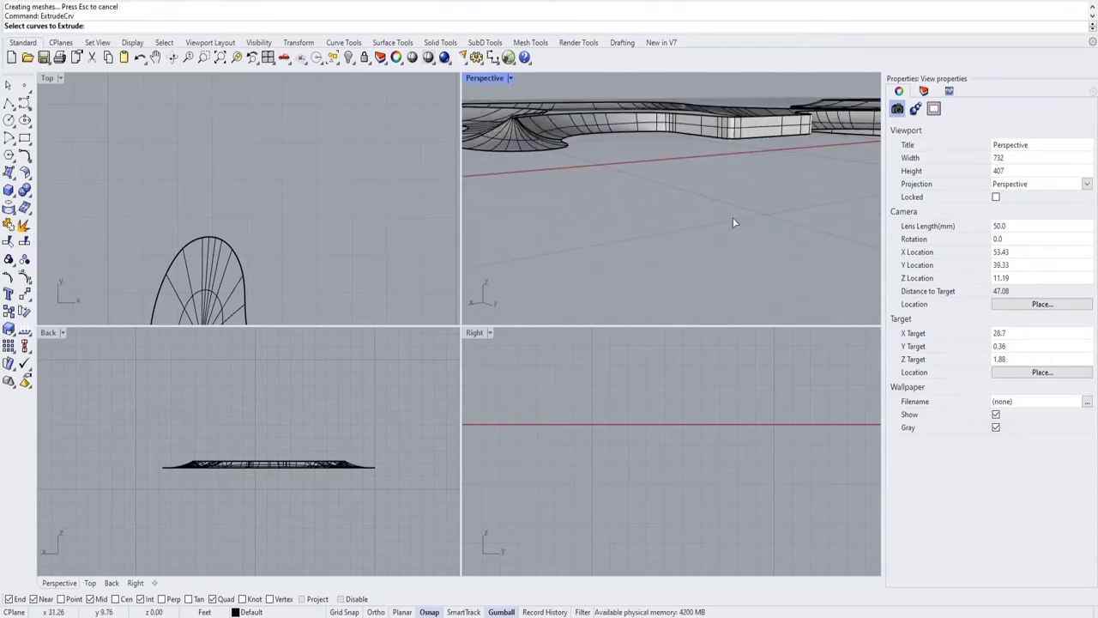
left_click(786, 171)
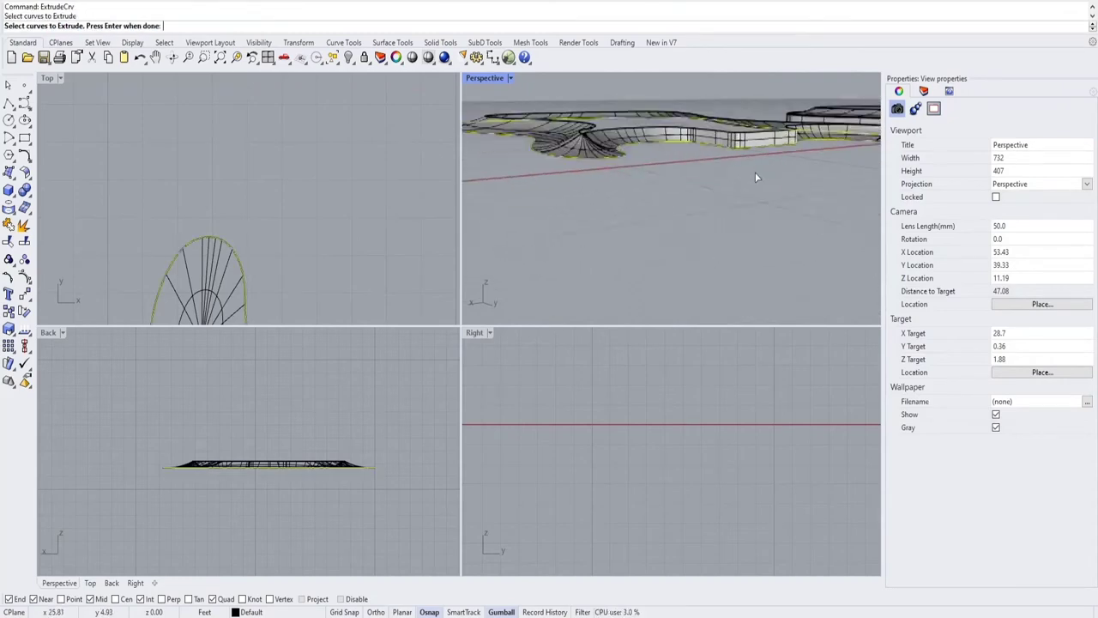
key("Return")
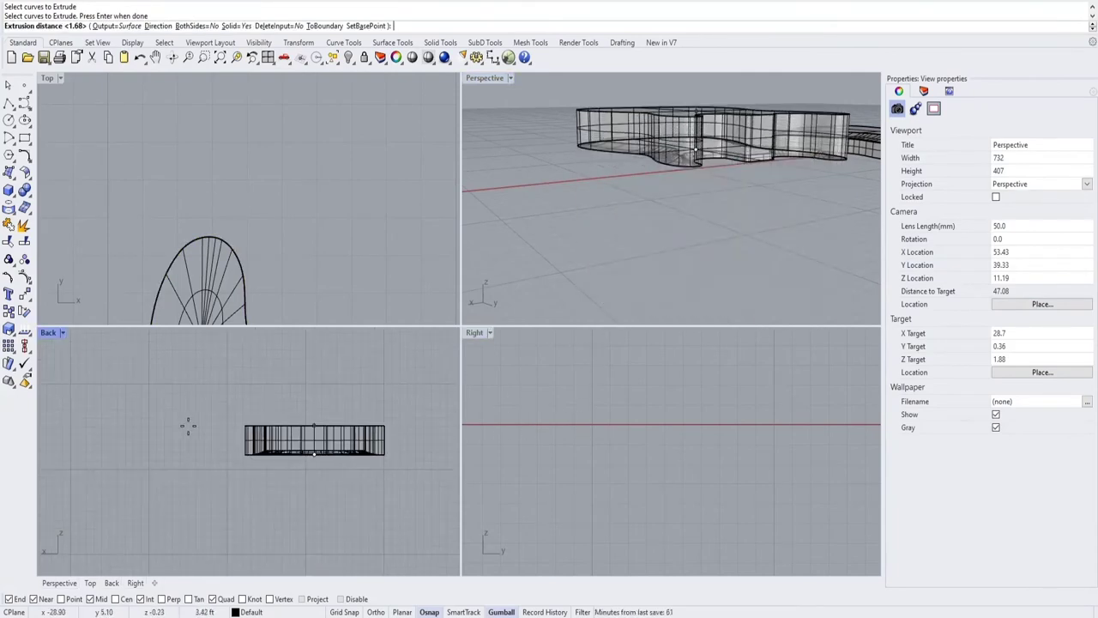
scroll(360, 458, "up", 5)
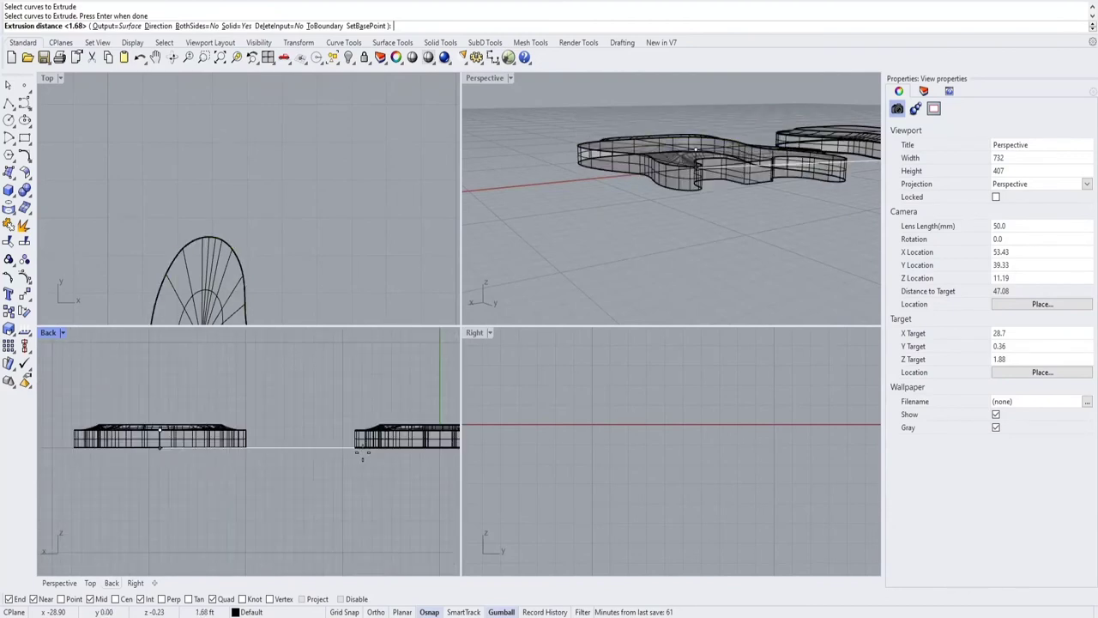
key("Return")
Explode the closed extrusion and delete its top face beneath the swept edge surfaces.
right_click_drag(555, 237, 684, 203)
scroll(722, 244, "up", 5)
left_click(685, 206)
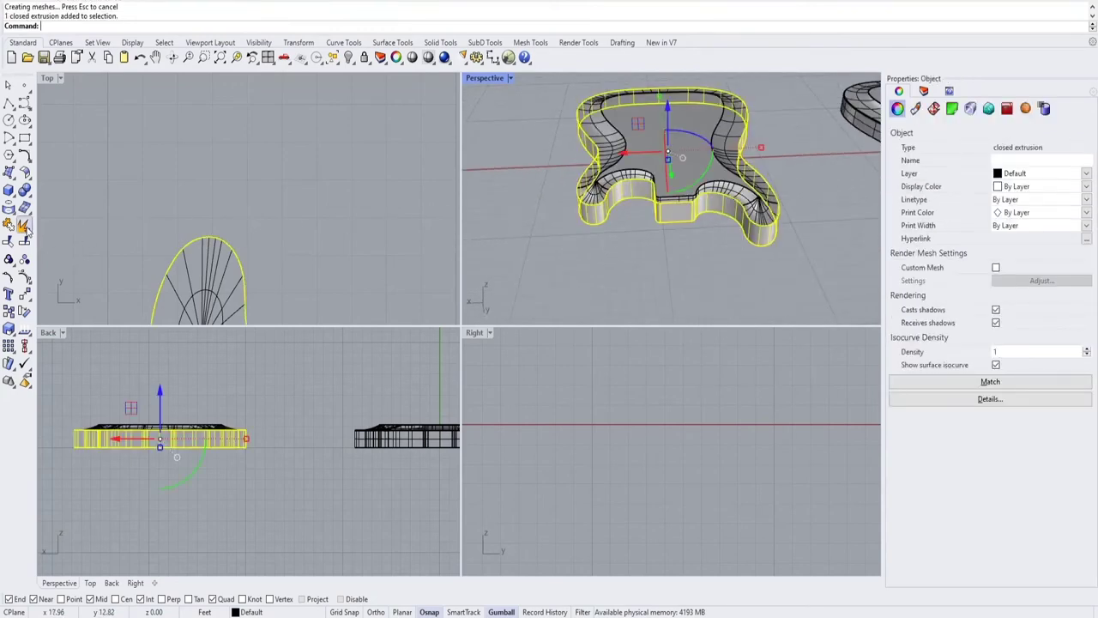
left_click(25, 227)
left_click(482, 222)
left_click(662, 140)
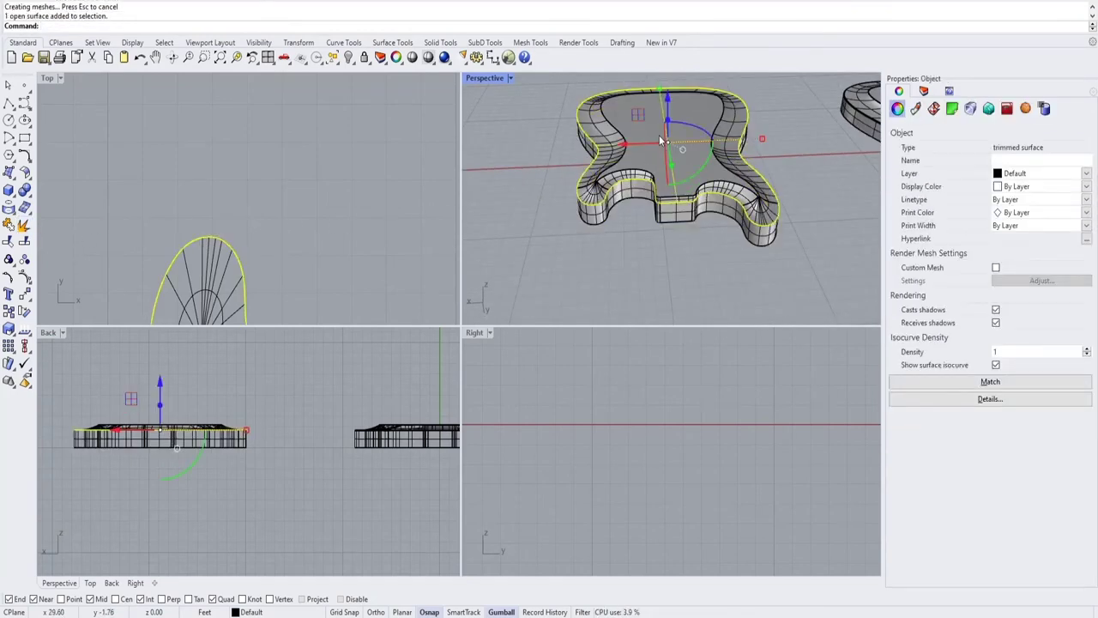
key("Delete")
Join all the swept edge surfaces, side walls and bottom face of the new guitar body into one polysurface.
right_click_drag(757, 181, 753, 249)
left_click_drag(759, 245, 599, 77)
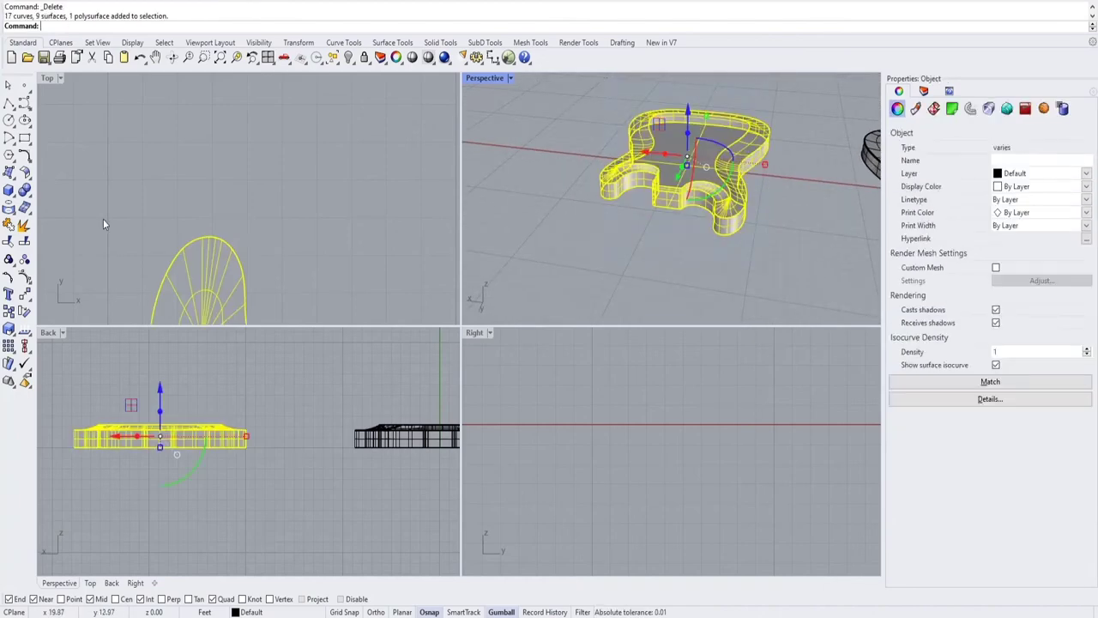
left_click(8, 225)
left_click(530, 244)
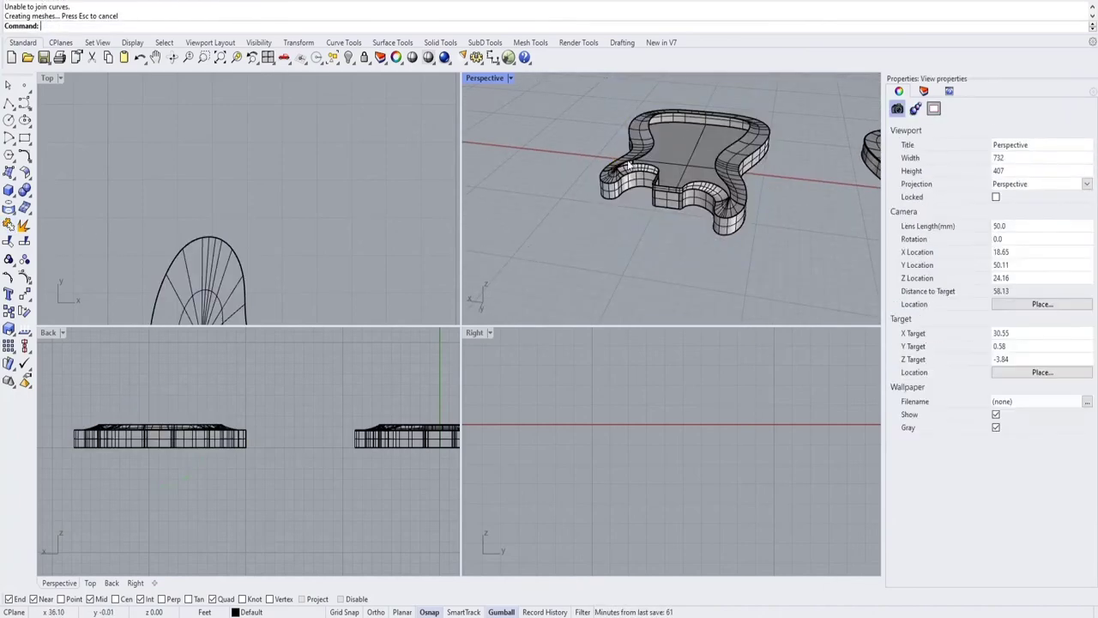
Cap the flat opening on top of the joined guitar body to close it into a solid.
left_click(669, 156)
type("Cap")
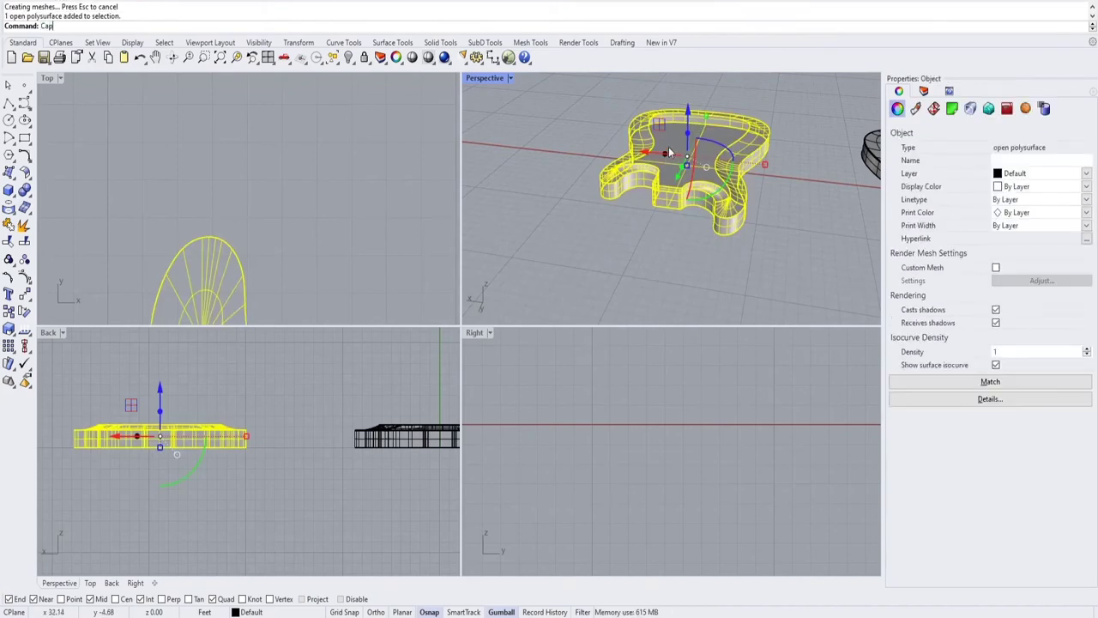
key("Return")
left_click(598, 226)
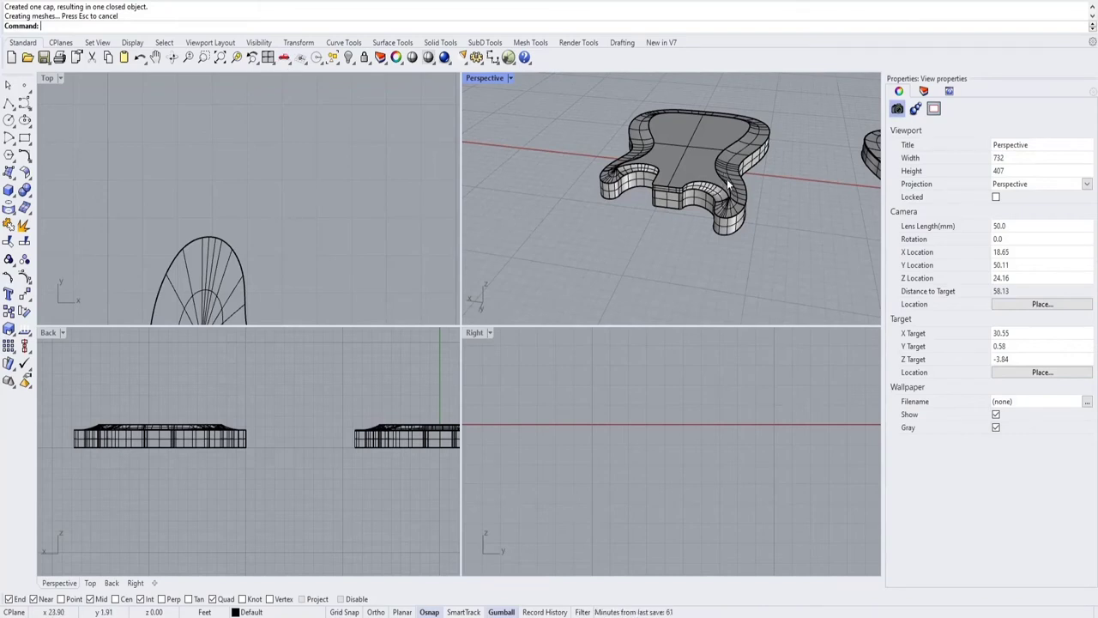
Examine the contoured edge of the capped guitar body around the horns and neck side.
right_click_drag(725, 178, 693, 196)
scroll(632, 220, "up", 4)
scroll(693, 197, "up", 5)
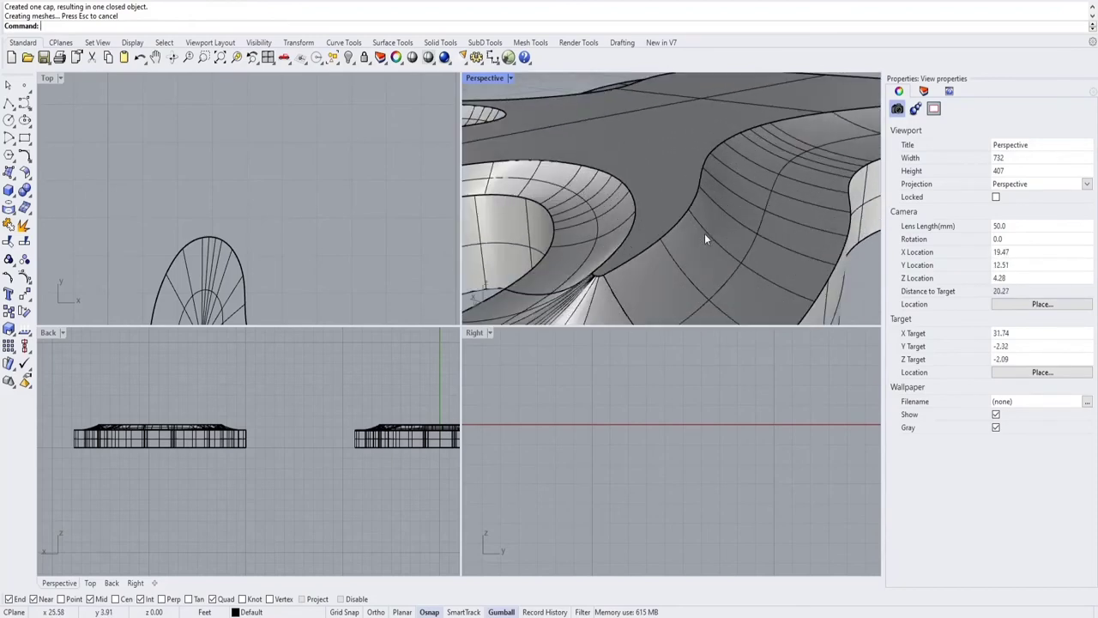
scroll(729, 238, "down", 3)
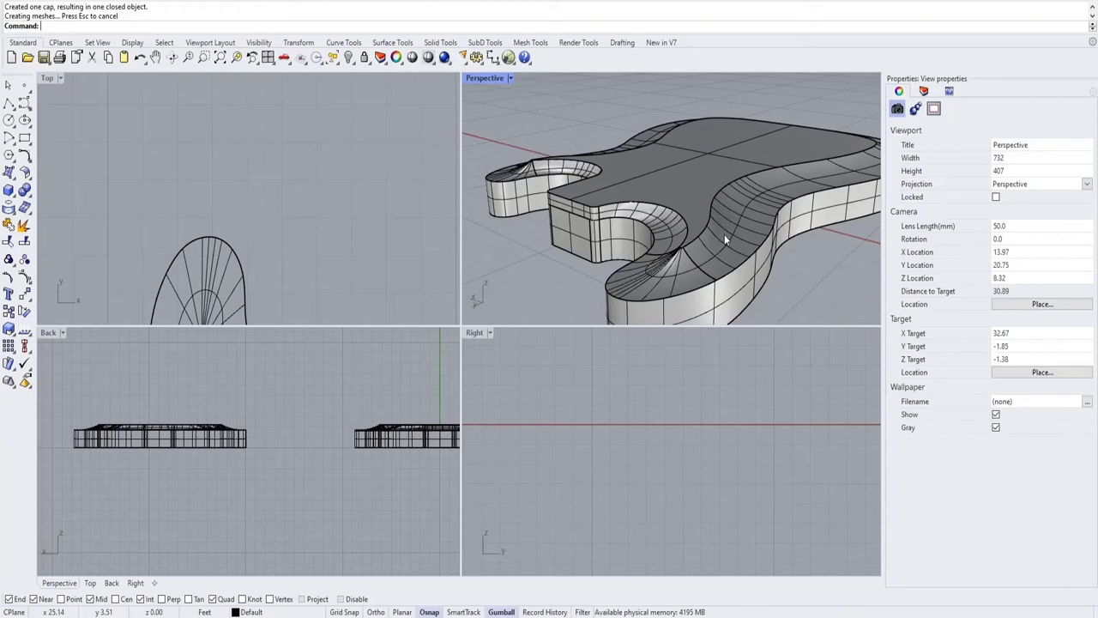
right_click_drag(590, 220, 663, 184)
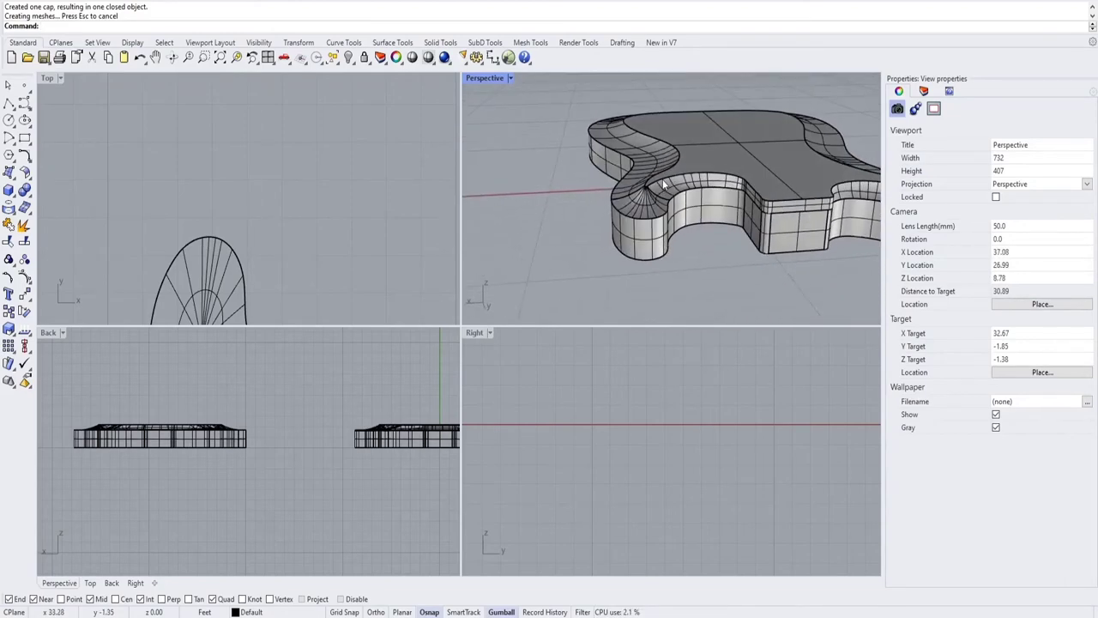
Start an edge fillet with radius 0.0625 on the guitar body and select the flat top's outline edge and the edges around one horn.
scroll(663, 183, "up", 3)
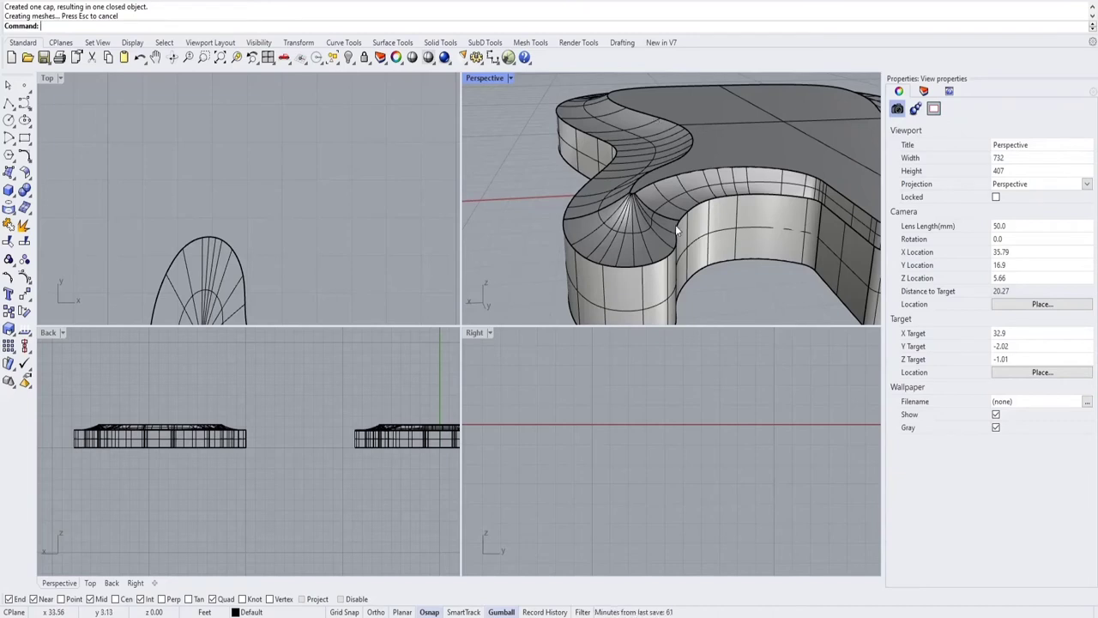
scroll(676, 225, "down", 2)
scroll(745, 203, "down", 1)
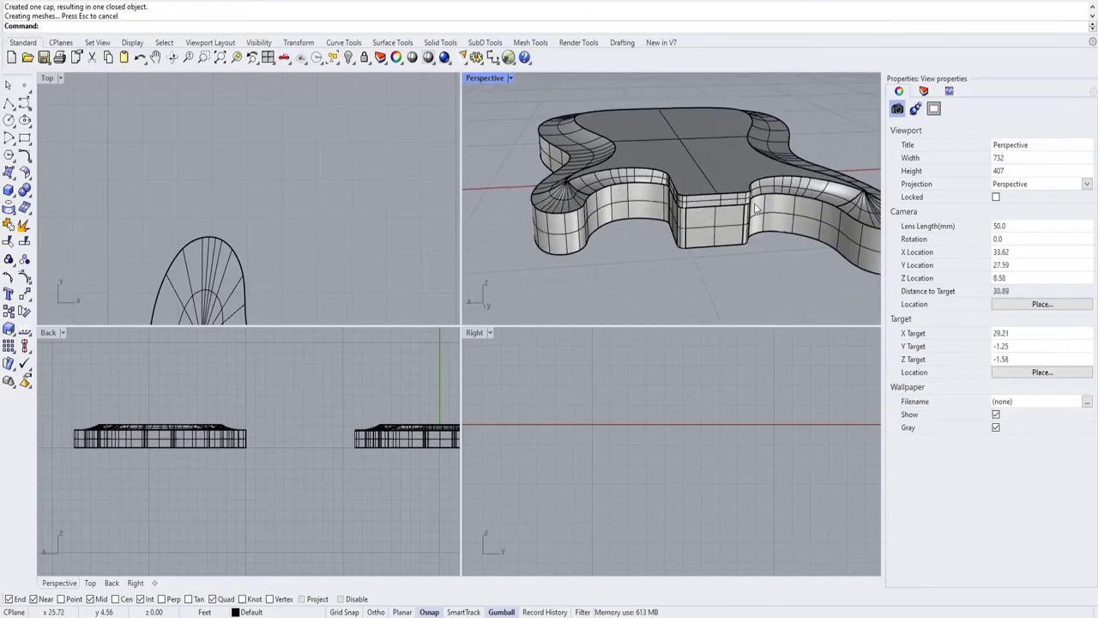
right_click_drag(757, 209, 684, 221)
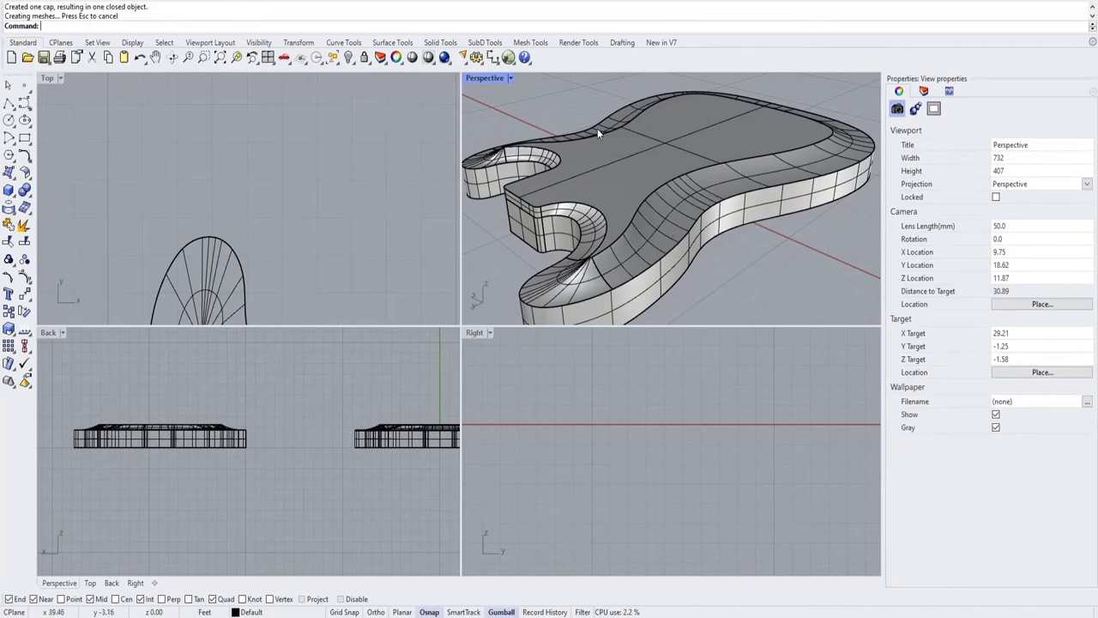
right_click_drag(597, 128, 715, 194, "shift")
type("FilletEdge")
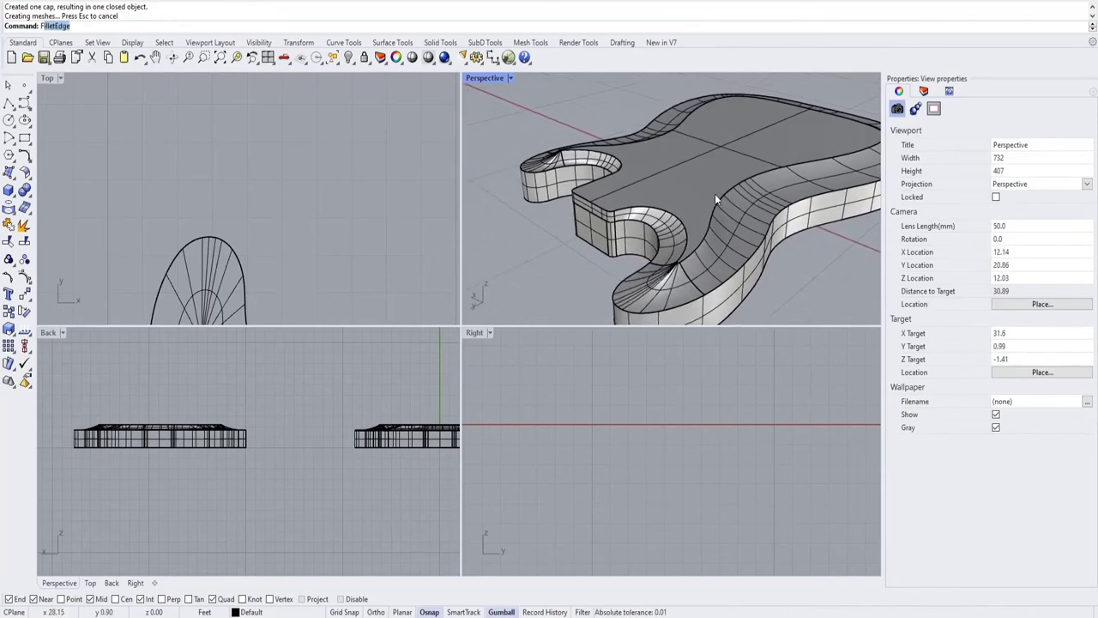
type("illetE")
key("Return")
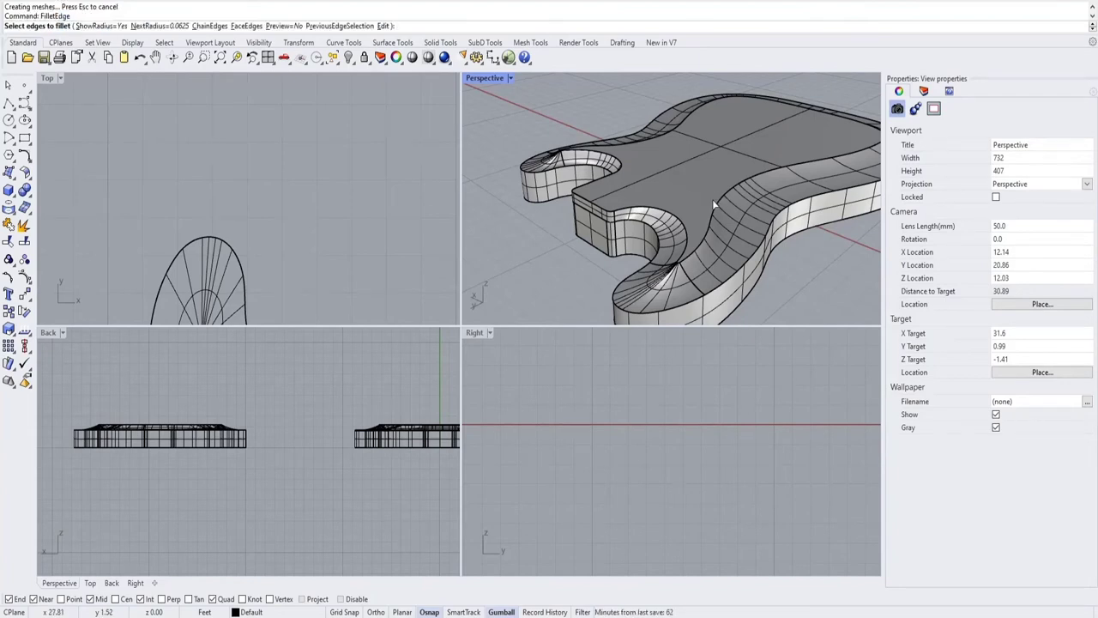
left_click(714, 216)
scroll(684, 263, "up", 4)
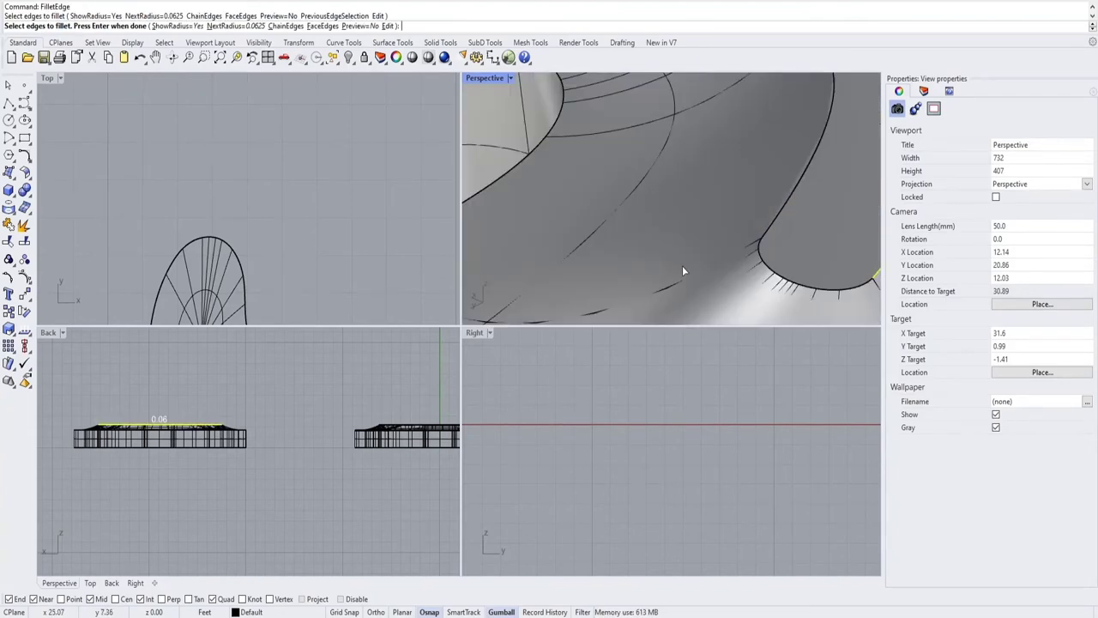
scroll(682, 266, "down", 1)
left_click(725, 253)
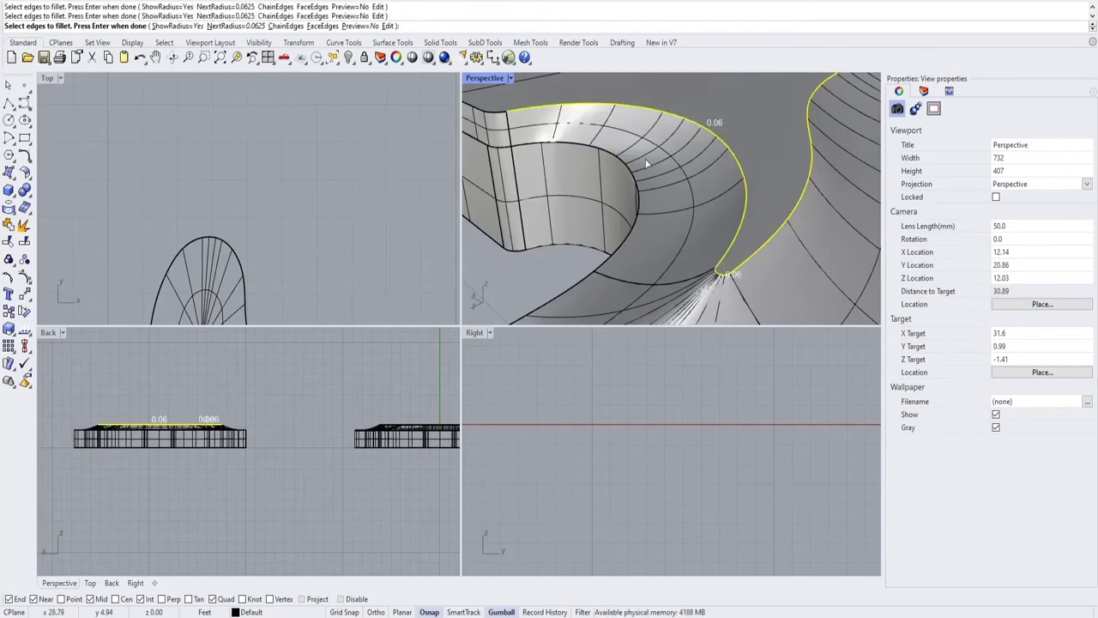
Add the remaining flat-top edge on the neck side and the tiny arc at the other horn's tip to the fillet selection.
right_click_drag(648, 163, 655, 249)
left_click(655, 259)
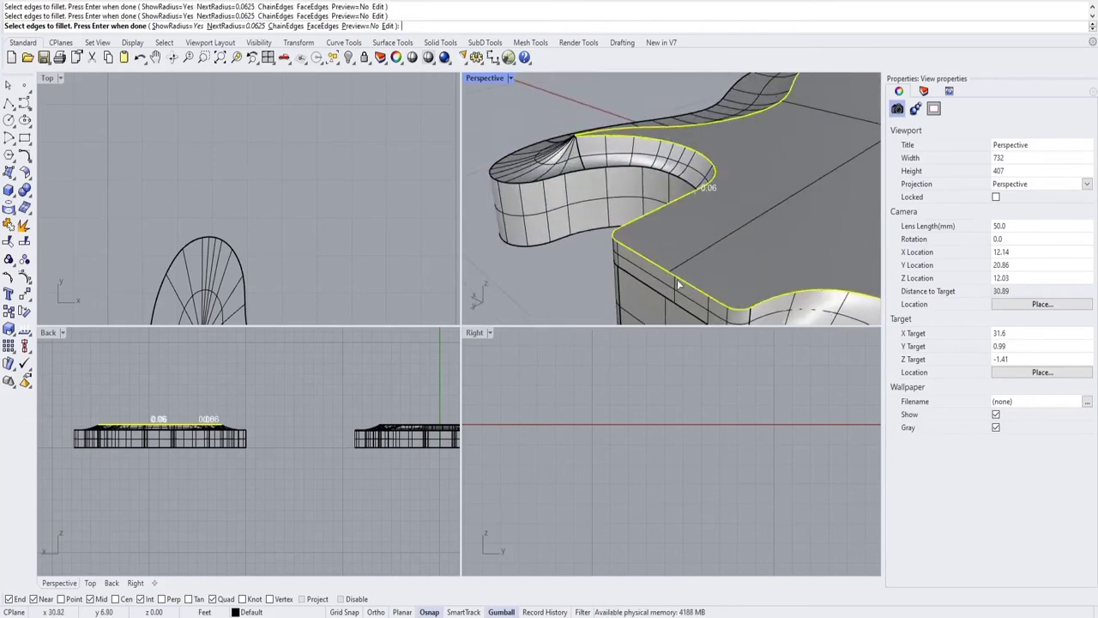
scroll(569, 140, "up", 5)
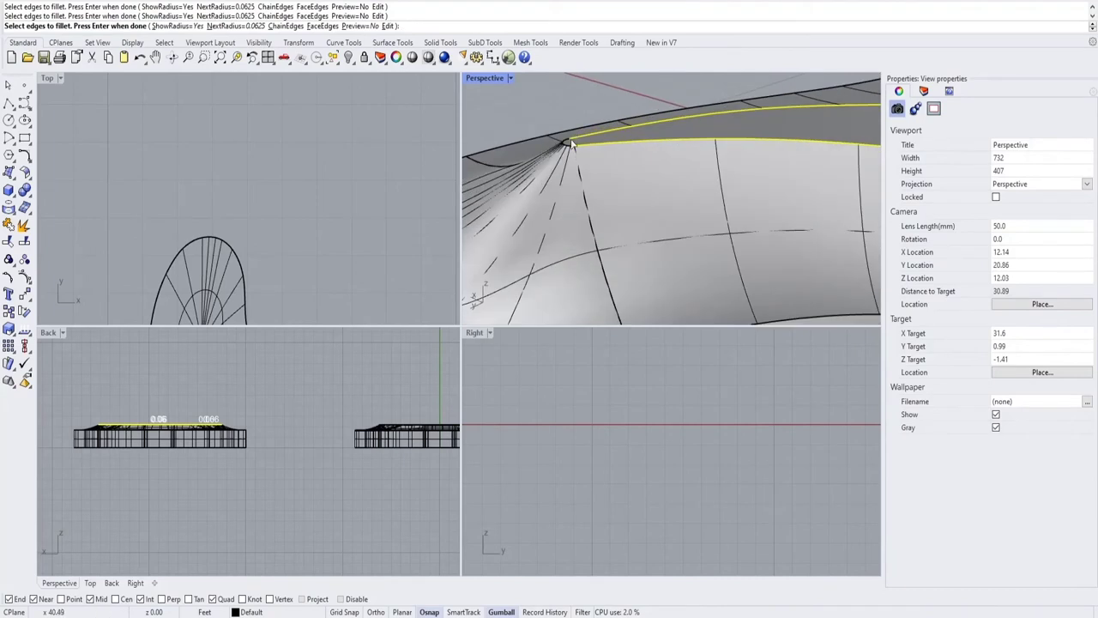
left_click(569, 147)
scroll(355, 253, "up", 5)
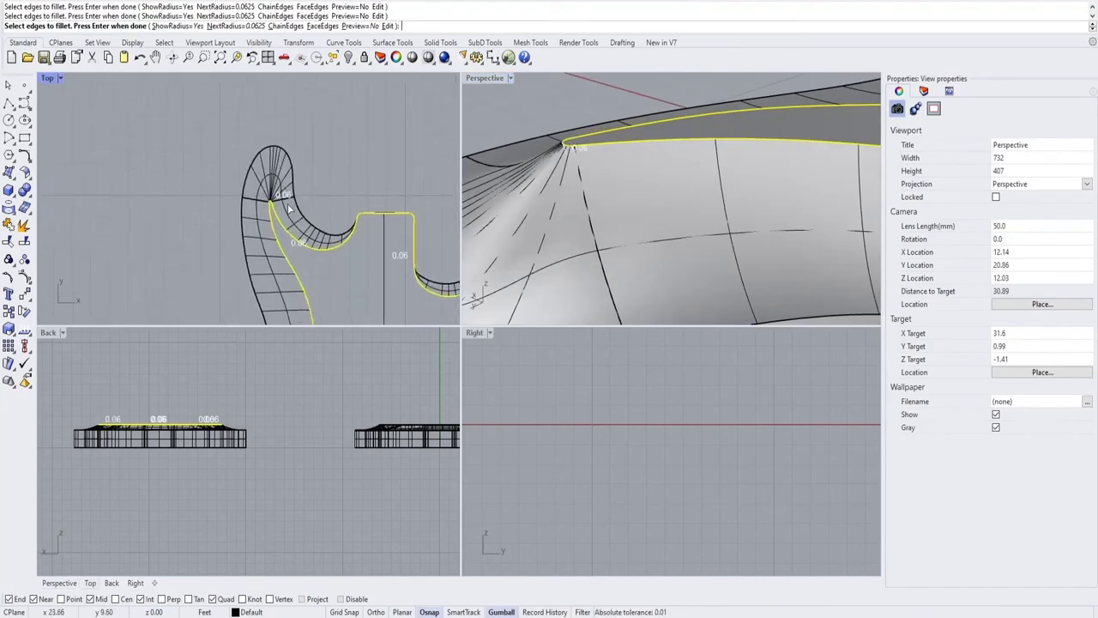
scroll(288, 238, "up", 6)
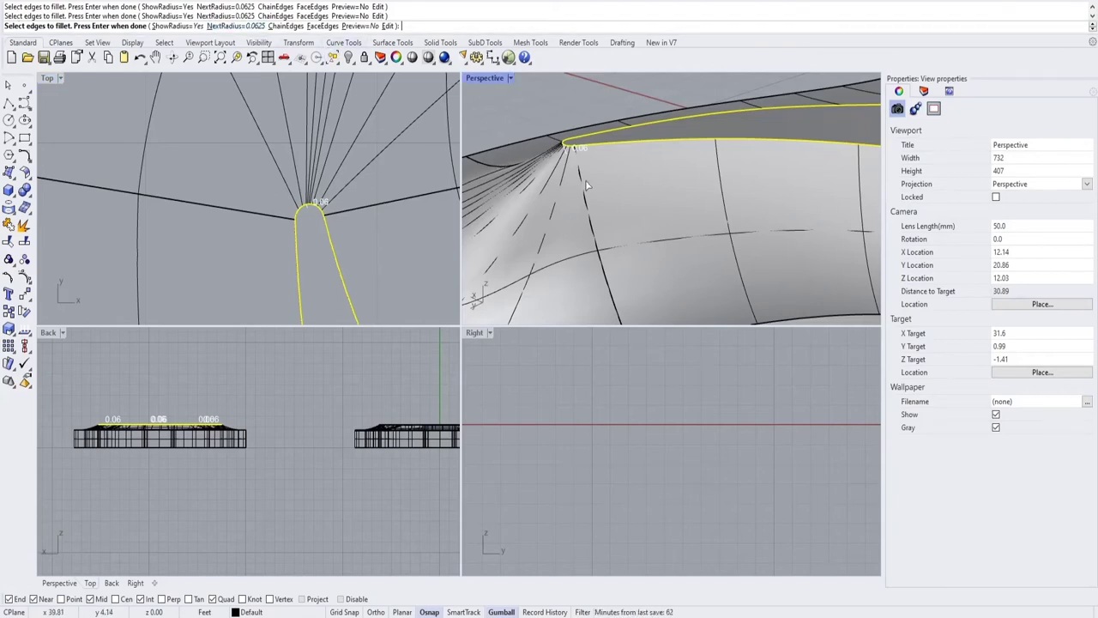
Set the next fillet radius to 0.062 and apply the fillet to the selected edges around the flat top.
scroll(750, 263, "down", 5)
right_click_drag(751, 264, 649, 228)
left_click(250, 26)
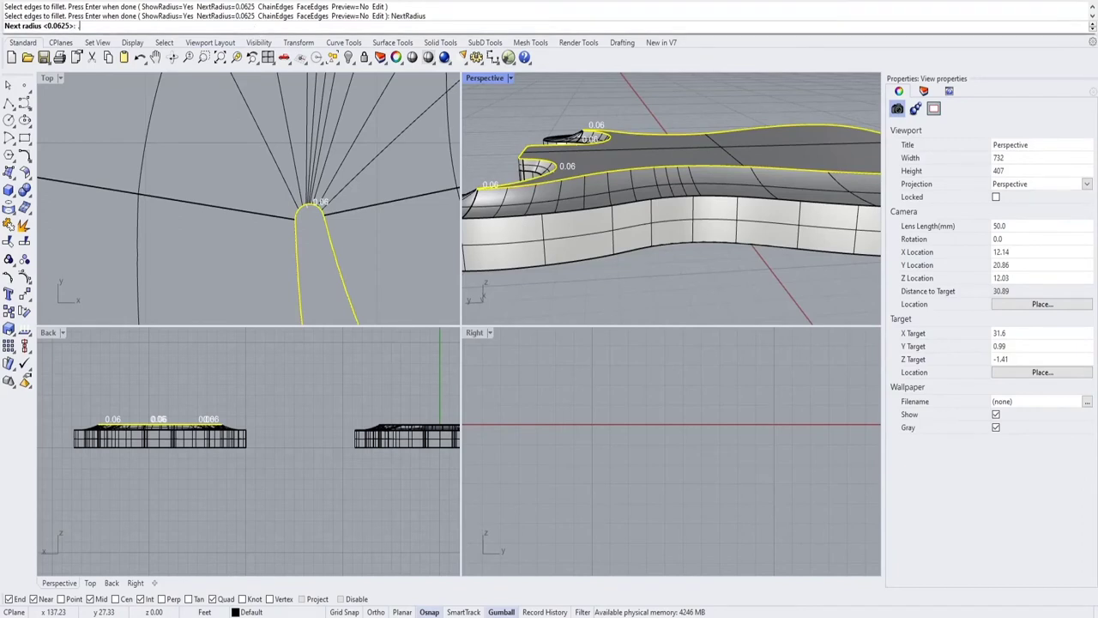
type(".062")
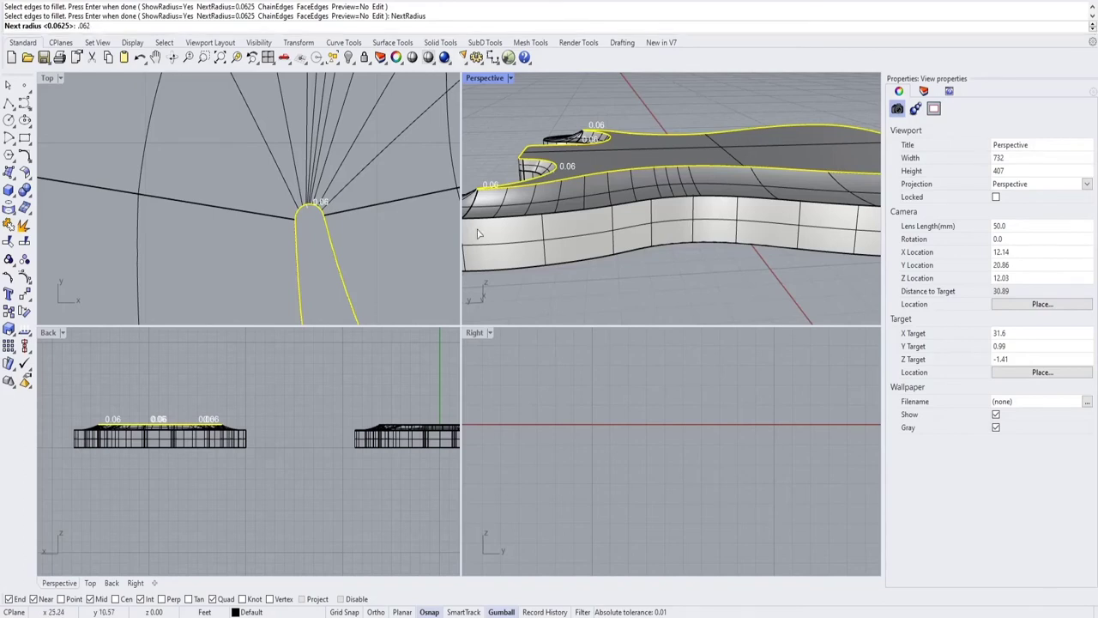
right_click_drag(479, 234, 738, 297)
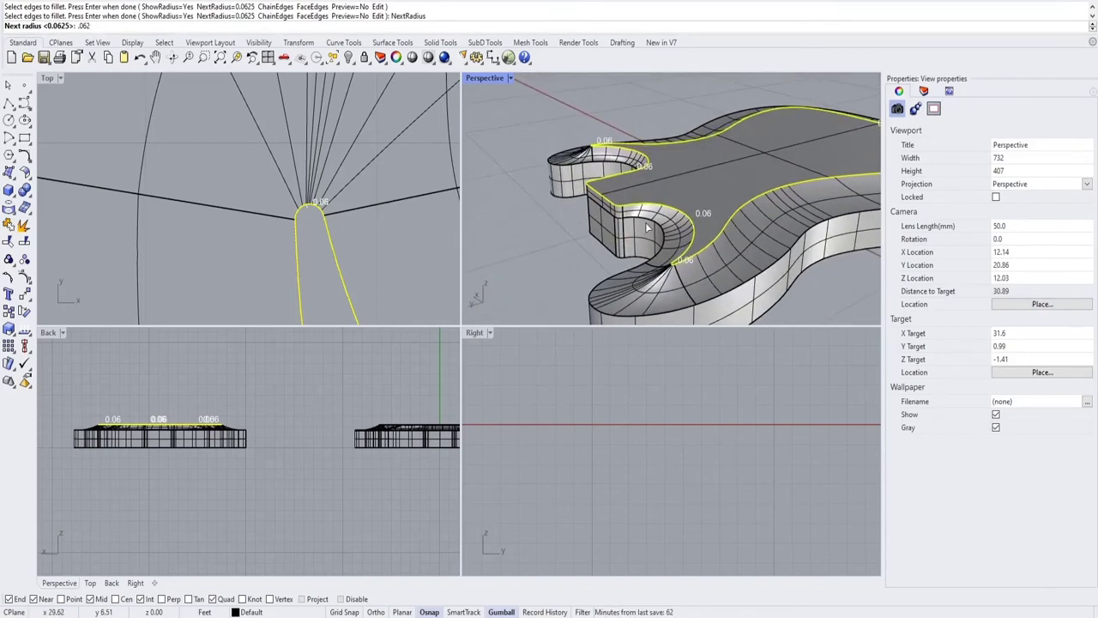
key("Return")
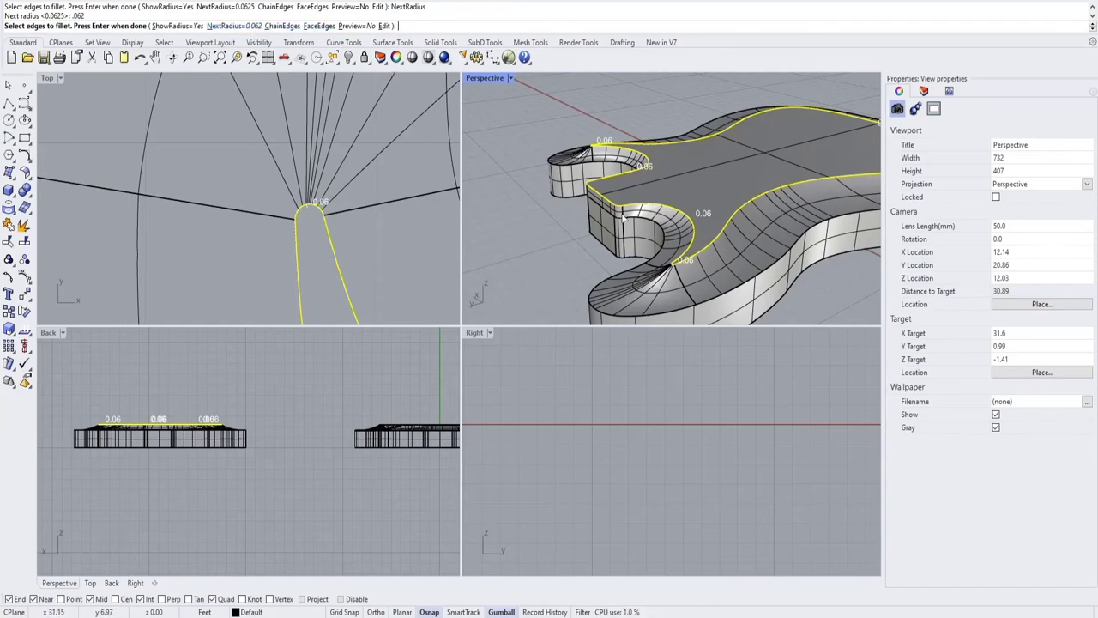
key("Return")
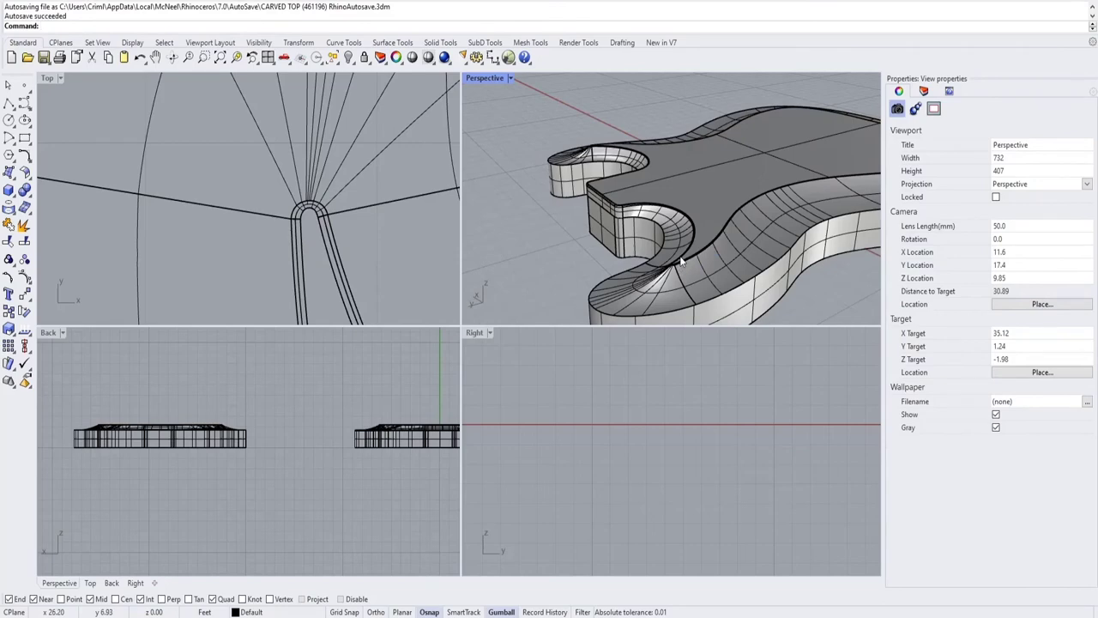
Examine the fillet around the flat top at the horn tips, the lower end and the sides of the guitar body.
scroll(682, 262, "up", 5)
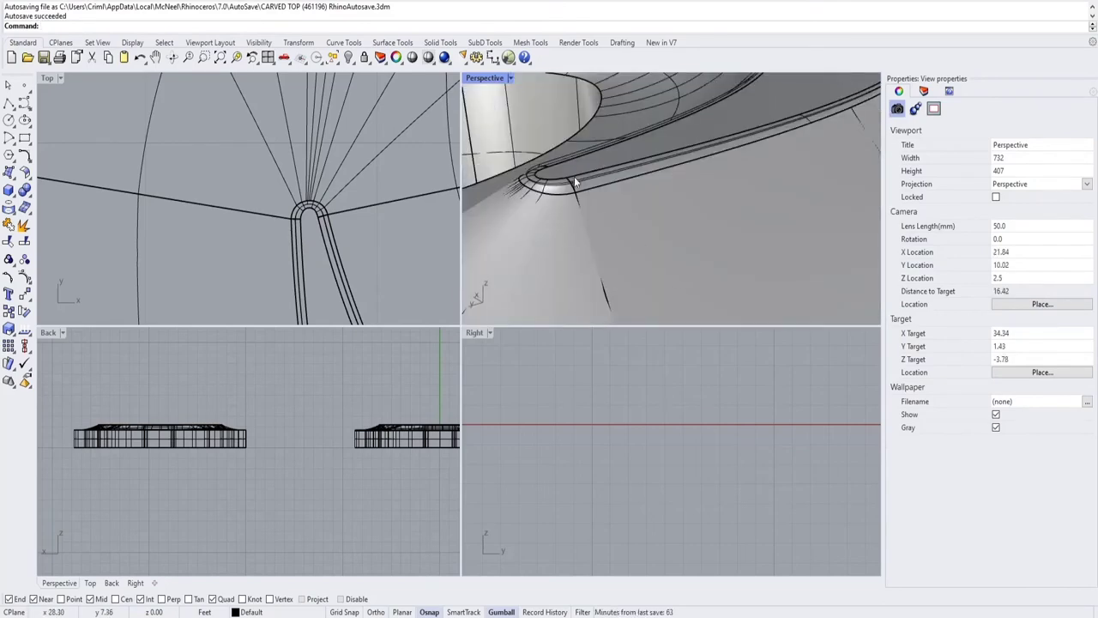
right_click_drag(576, 181, 645, 224)
scroll(680, 147, "down", 6)
right_click_drag(818, 183, 668, 231)
right_click_drag(714, 263, 653, 280)
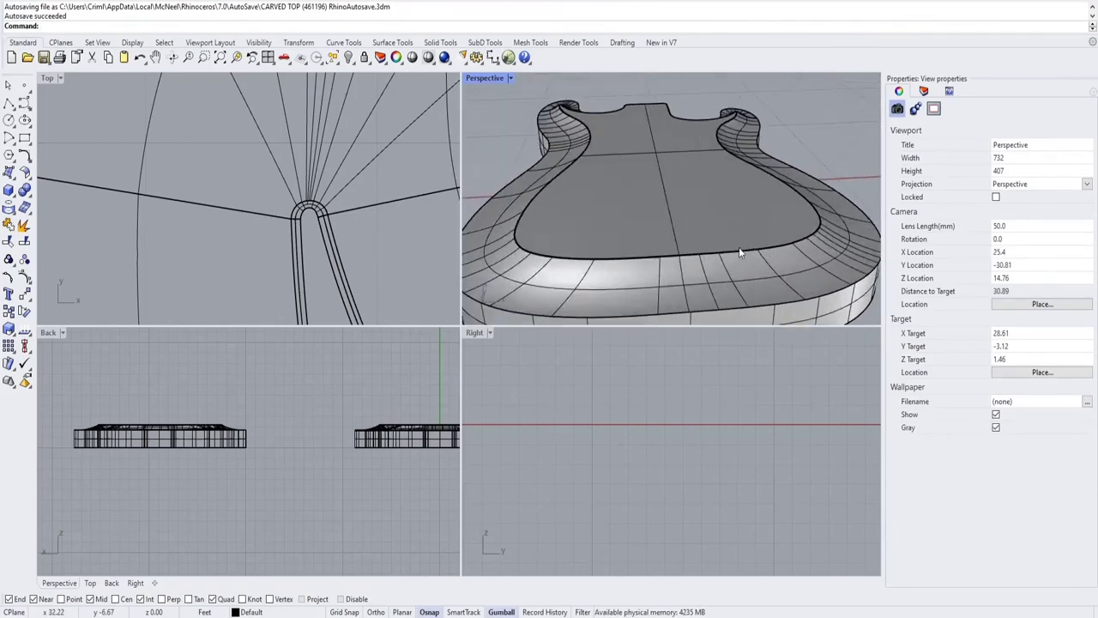
scroll(779, 253, "up", 12)
scroll(747, 215, "down", 10)
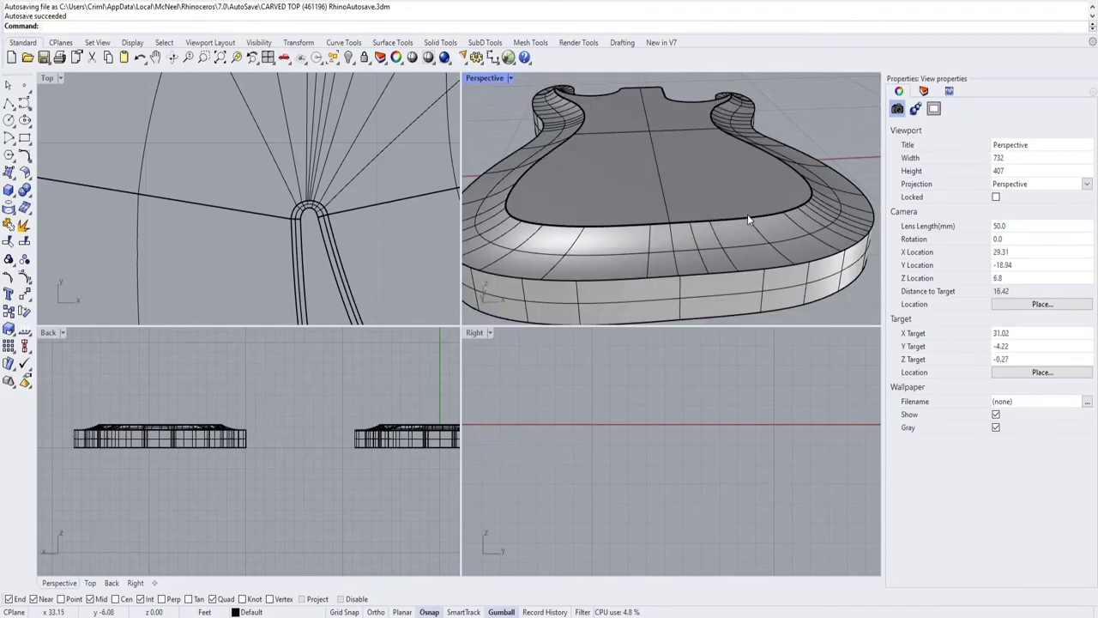
right_click_drag(579, 180, 782, 205)
right_click_drag(590, 215, 730, 187, "shift")
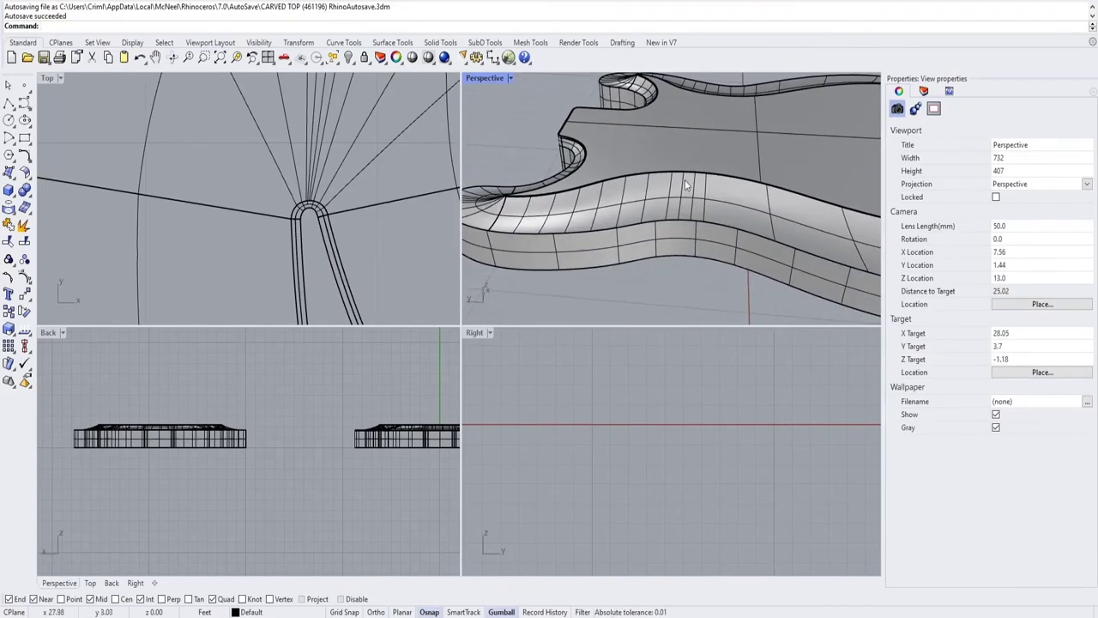
scroll(577, 181, "down", 2)
right_click_drag(533, 199, 759, 193)
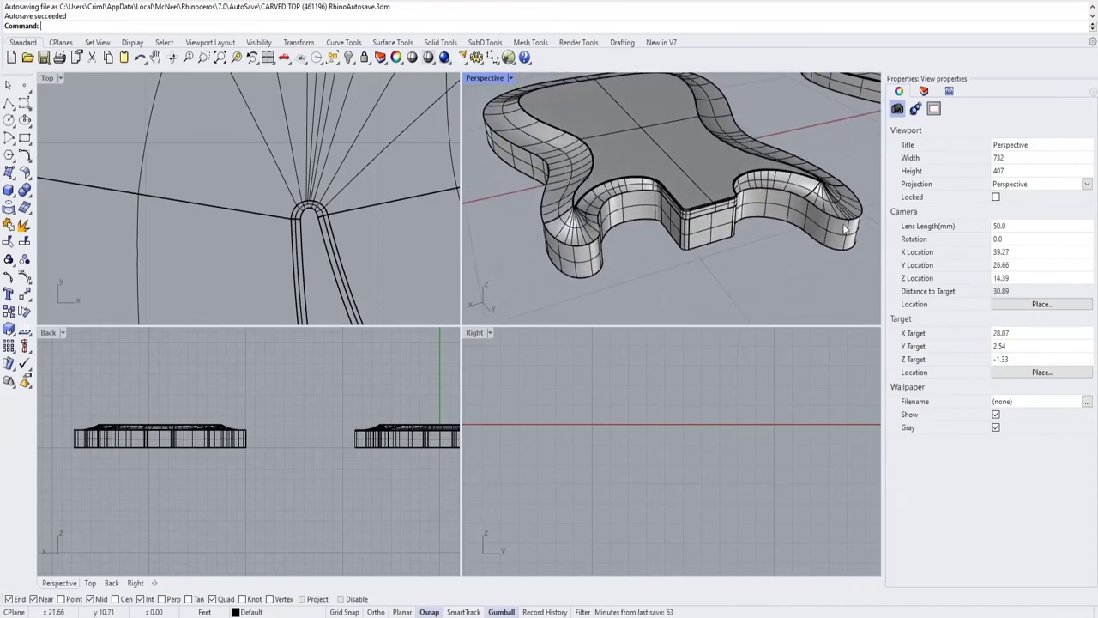
right_click_drag(846, 227, 749, 215)
scroll(740, 243, "up", 5)
scroll(725, 227, "down", 5)
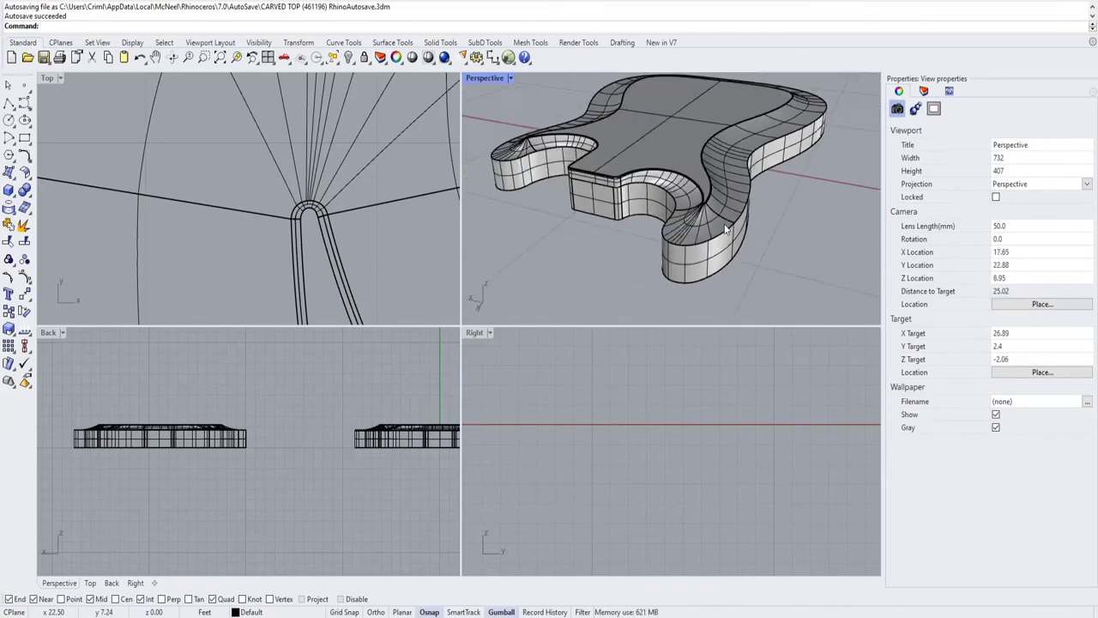
Start another edge fillet with radius 0.062 and select the outer upper edge around one horn's tip.
scroll(725, 227, "up", 6)
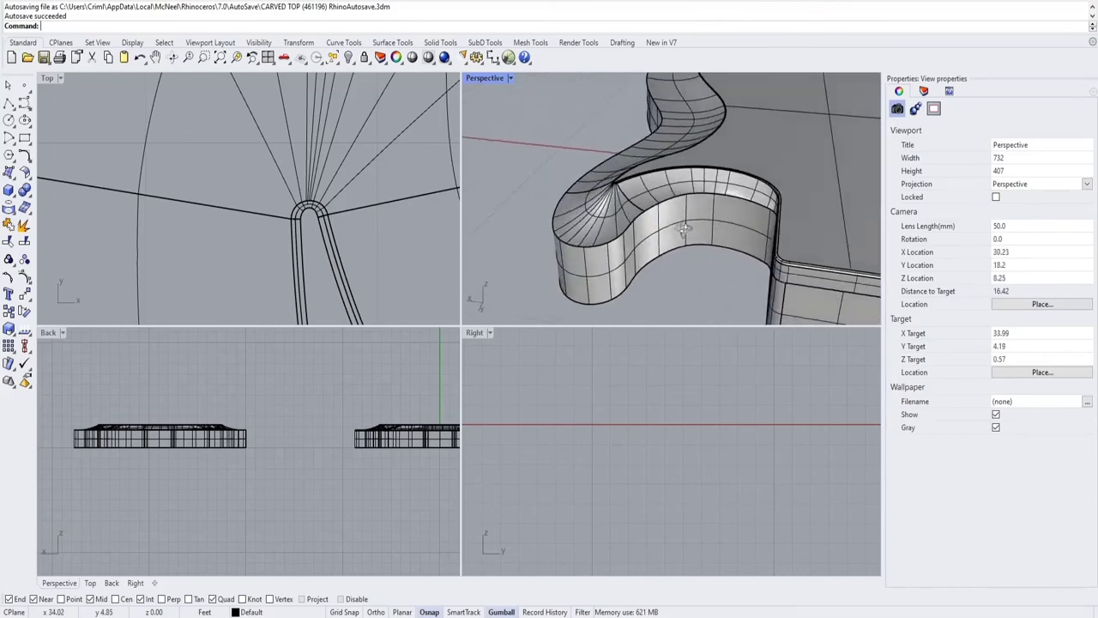
right_click_drag(684, 228, 766, 199)
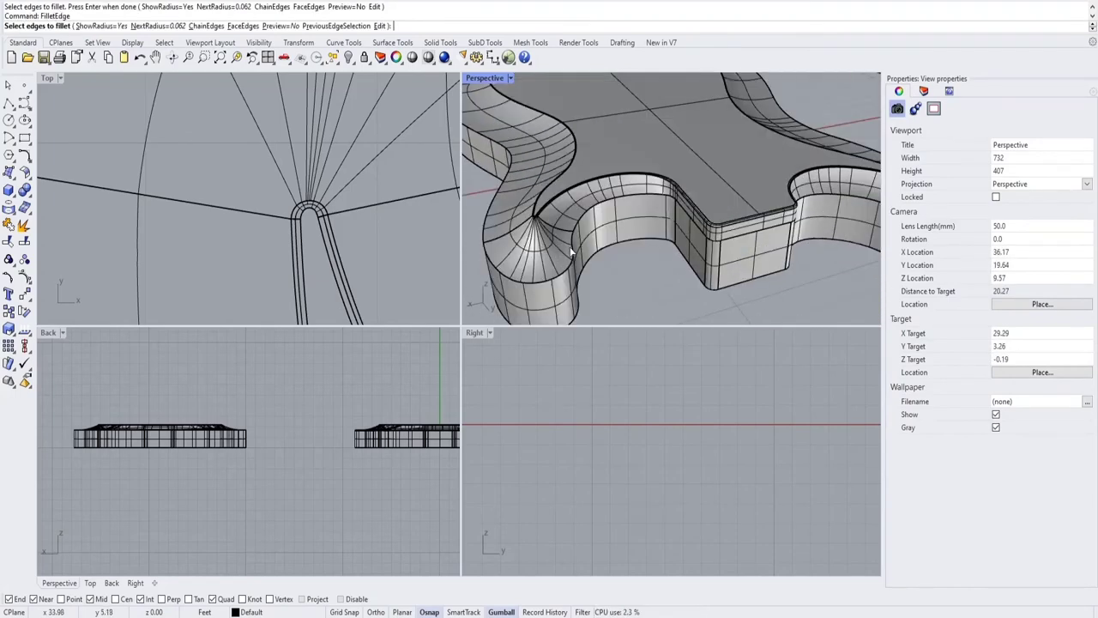
left_click(570, 251)
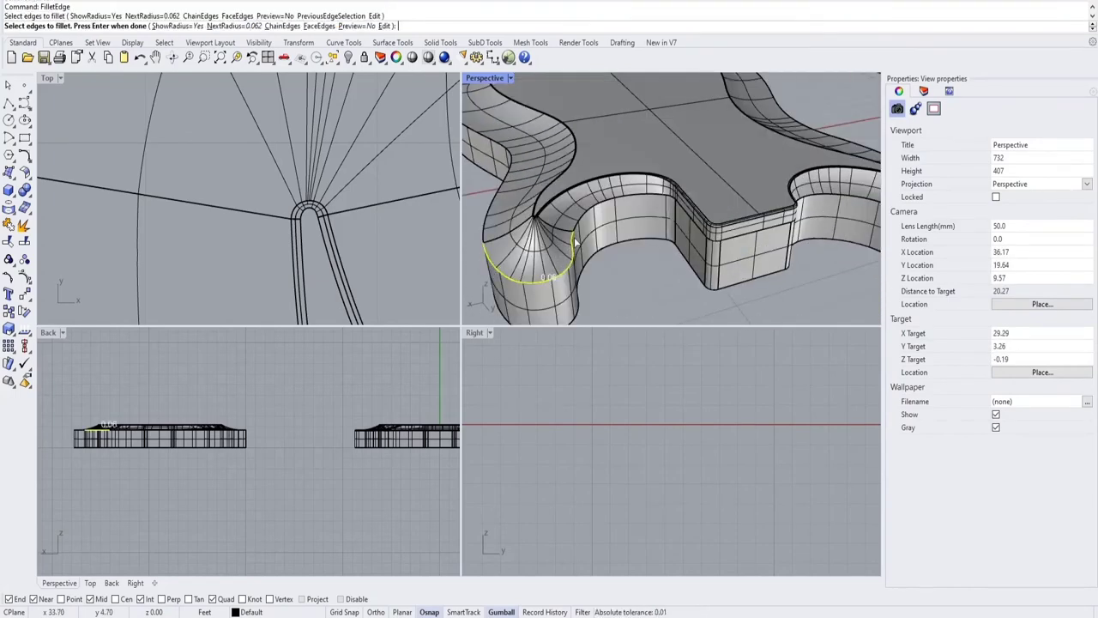
right_click_drag(571, 250, 649, 234)
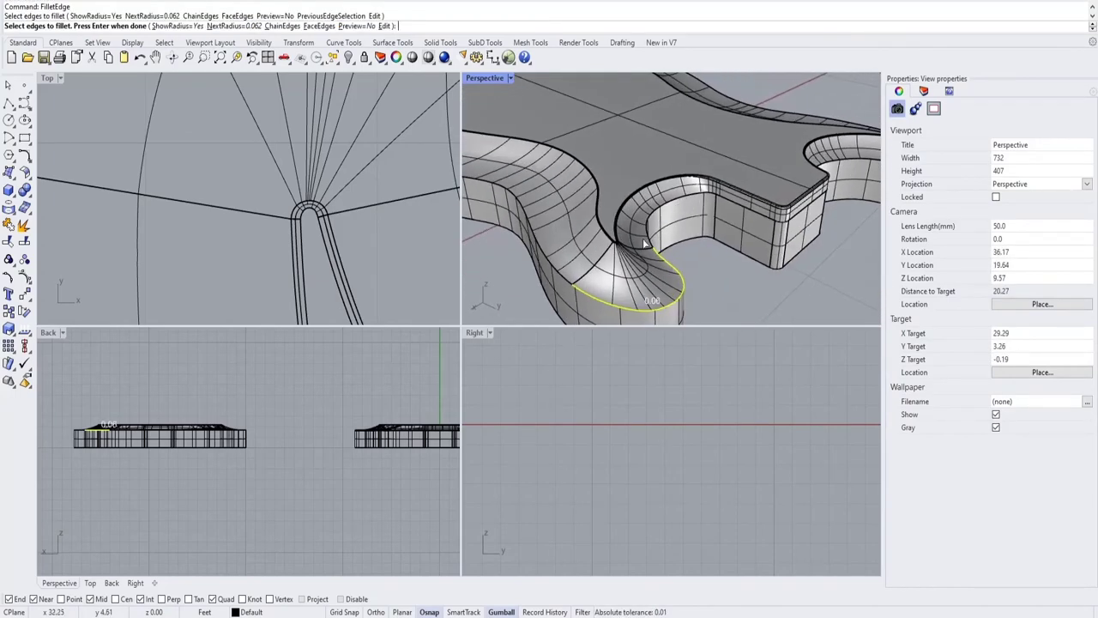
Examine the edge between the contoured surface and the side wall where the cutaway meets the neck block.
scroll(660, 228, "up", 8)
right_click_drag(807, 164, 685, 159)
scroll(644, 152, "up", 5)
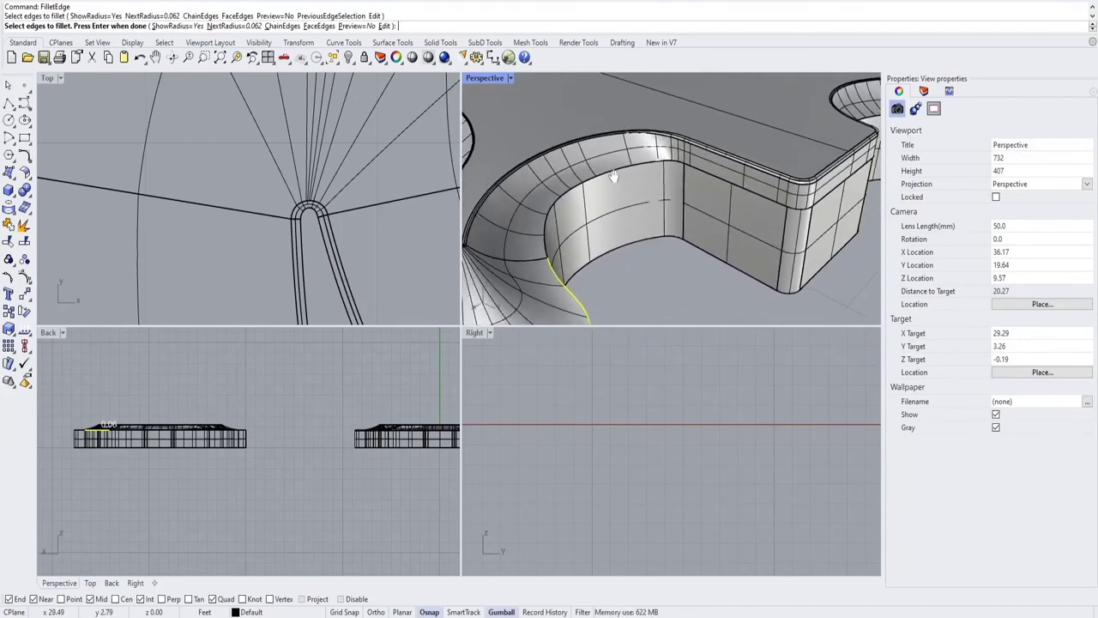
scroll(641, 155, "up", 2)
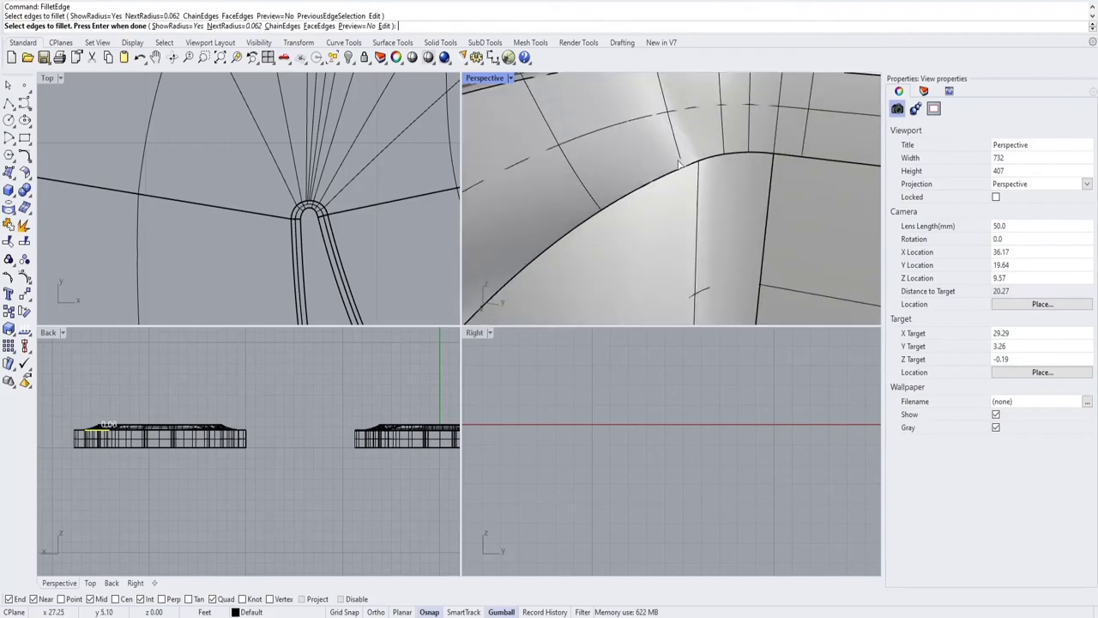
right_click_drag(784, 156, 697, 230)
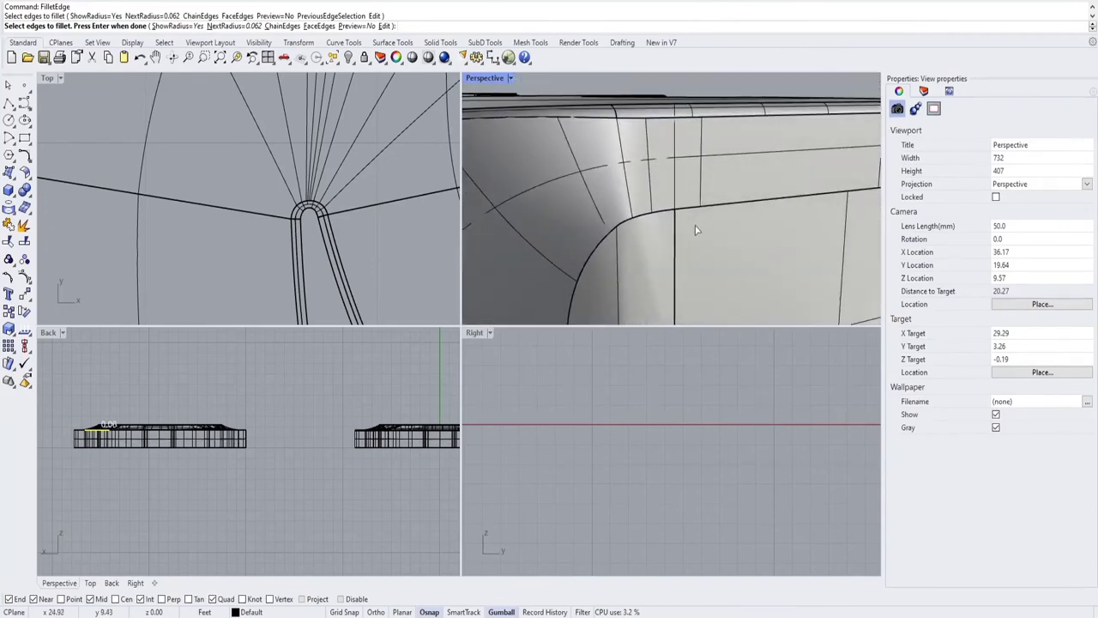
right_click_drag(583, 252, 564, 267)
right_click_drag(752, 237, 678, 244)
right_click_drag(678, 244, 707, 214, "shift")
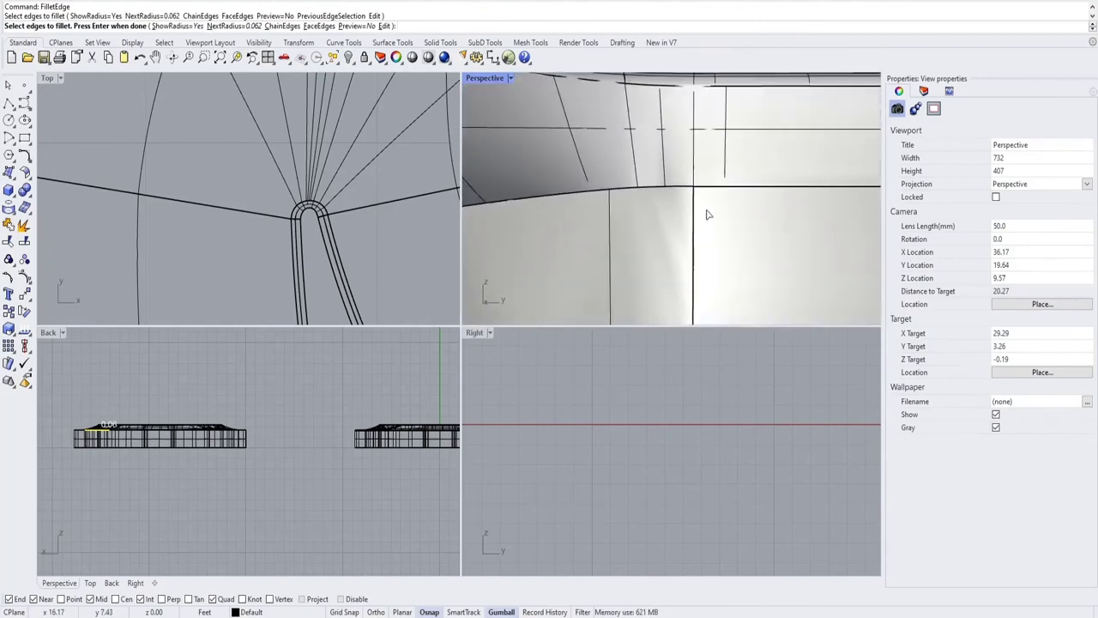
Add the long outer rim edge and the other horn's tip edge, leave out the cutaway edges, and apply the 0.062 fillet.
scroll(657, 201, "down", 6)
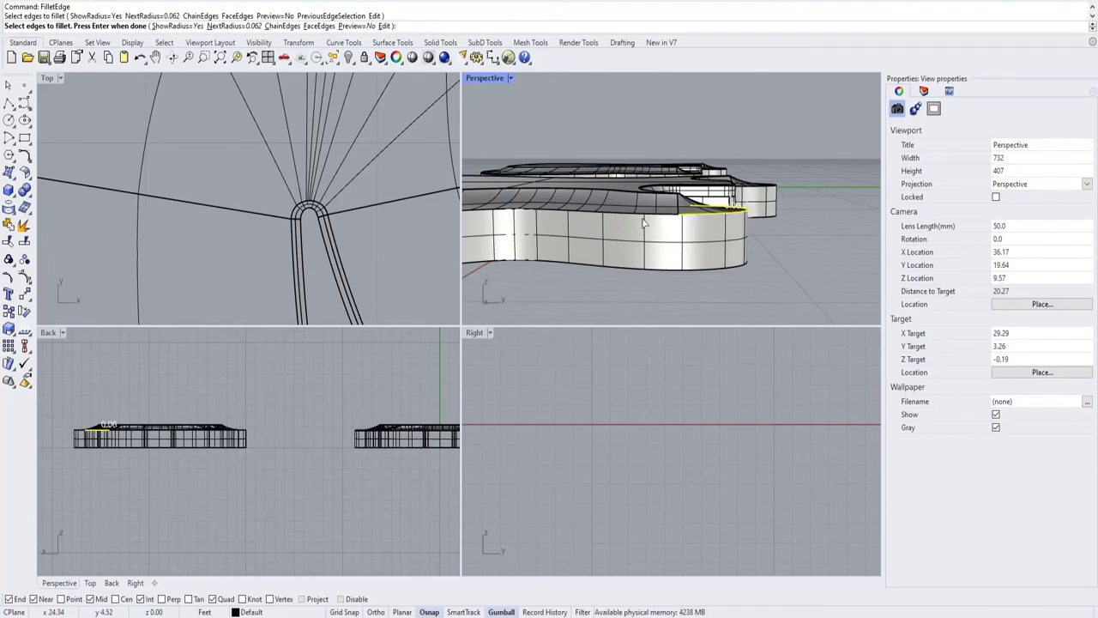
left_click(647, 218)
right_click_drag(647, 220, 713, 248)
left_click(759, 233)
scroll(723, 223, "up", 3)
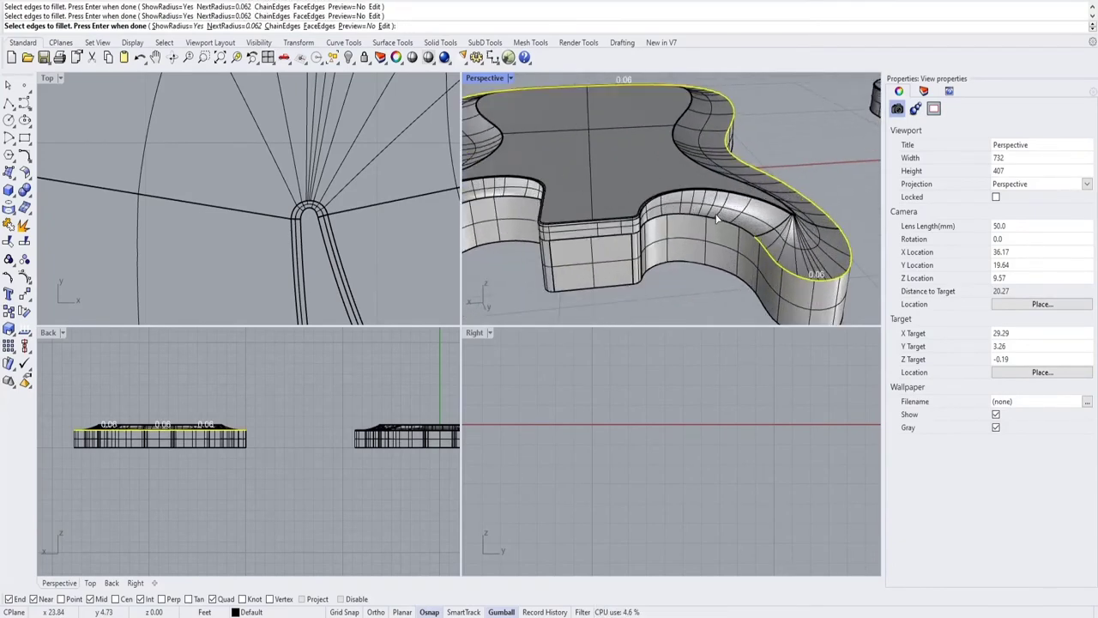
left_click(697, 215, "ctrl")
right_click_drag(604, 245, 673, 236)
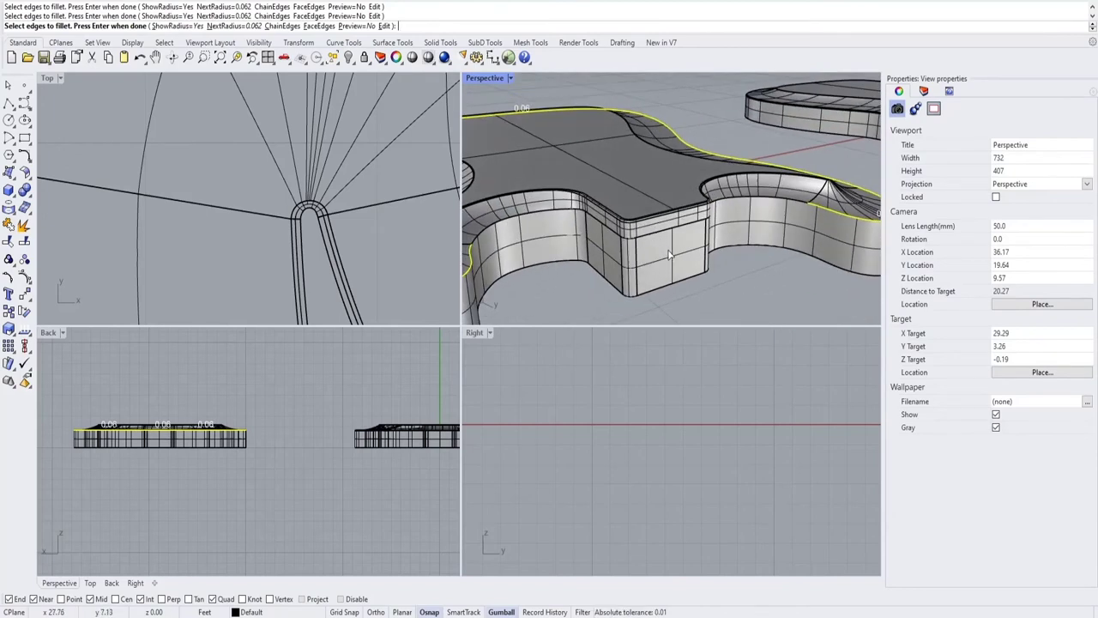
key("Return")
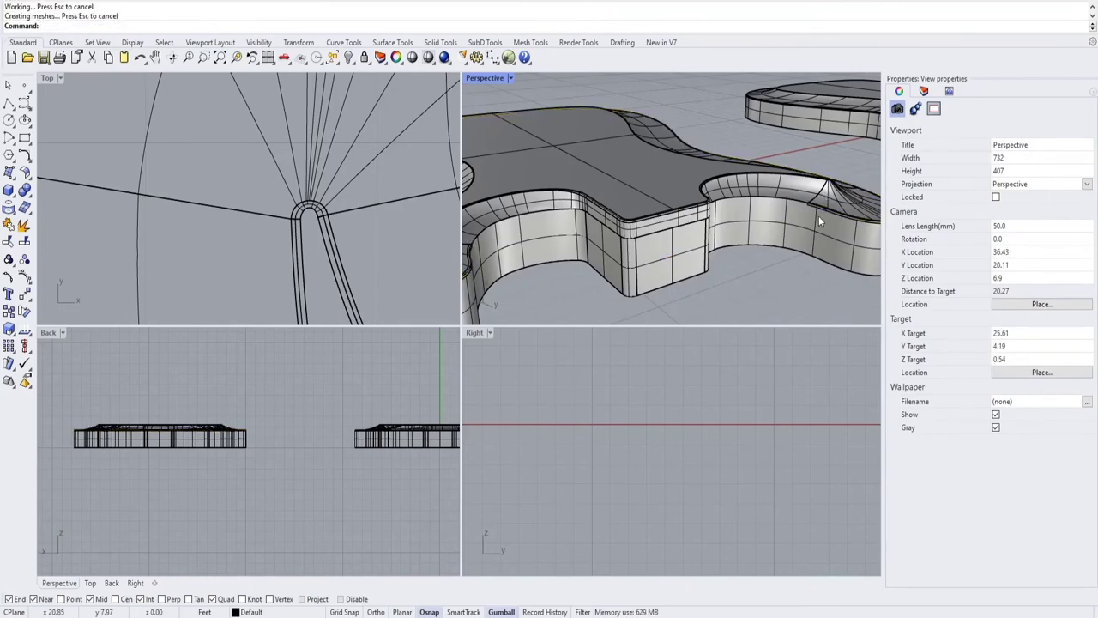
right_click_drag(819, 216, 644, 234)
scroll(576, 245, "up", 6)
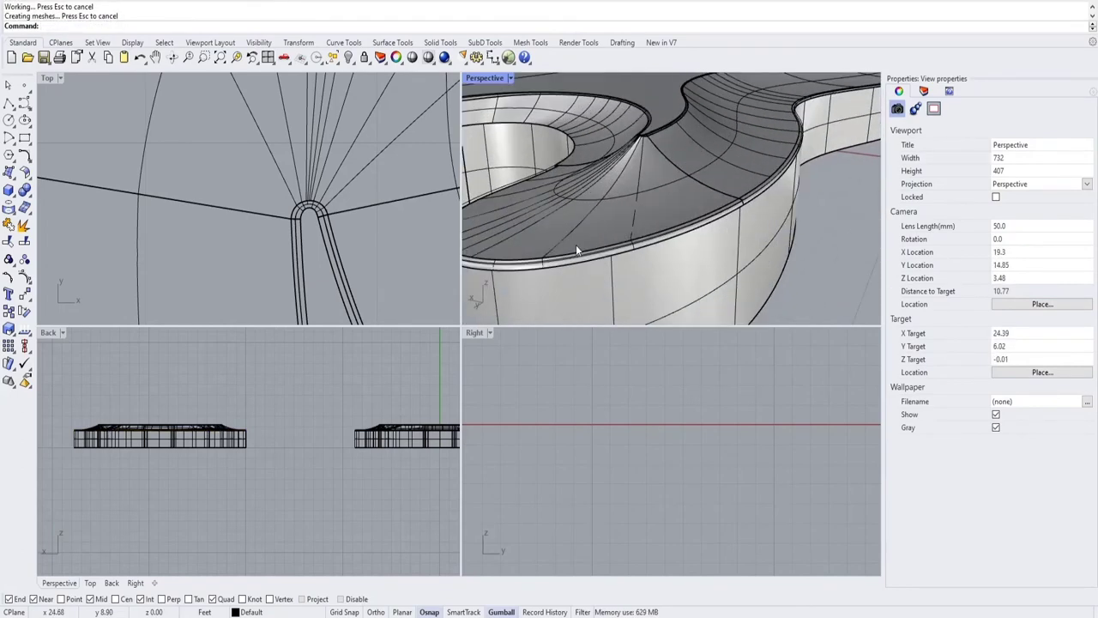
Undo the last fillet on the outer rim of the guitar body.
right_click_drag(576, 244, 704, 216)
right_click_drag(551, 230, 681, 272, "shift")
scroll(705, 224, "down", 4)
key("ctrl+z")
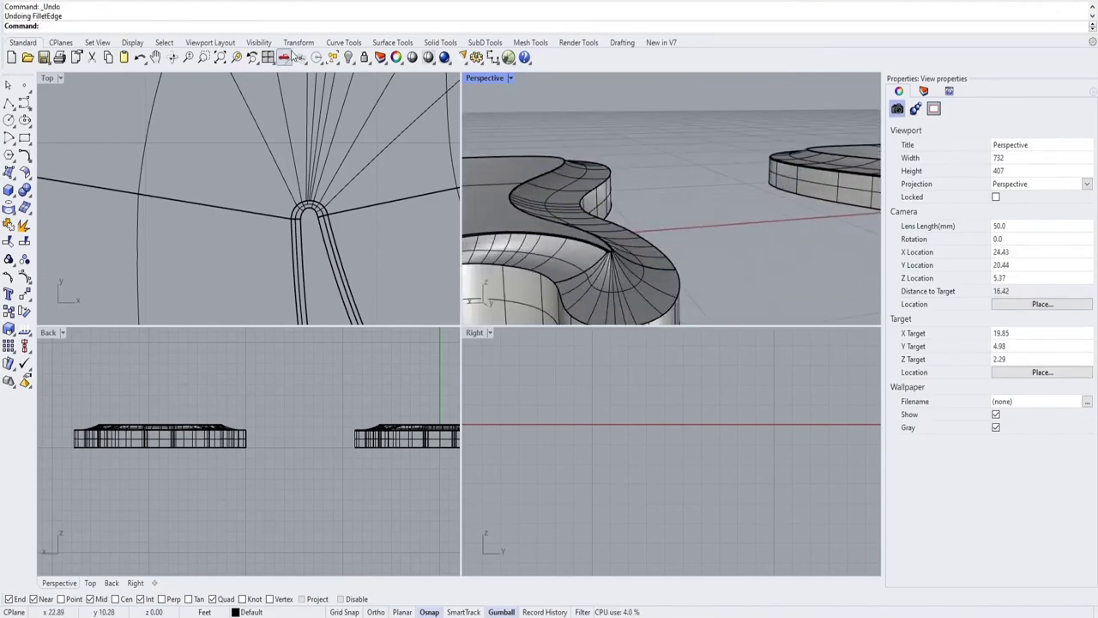
Fillet the outer rim and horn tip edges again with radius 1/8, leaving out the cutaway edges beside the neck block.
key("Return")
left_click(150, 26)
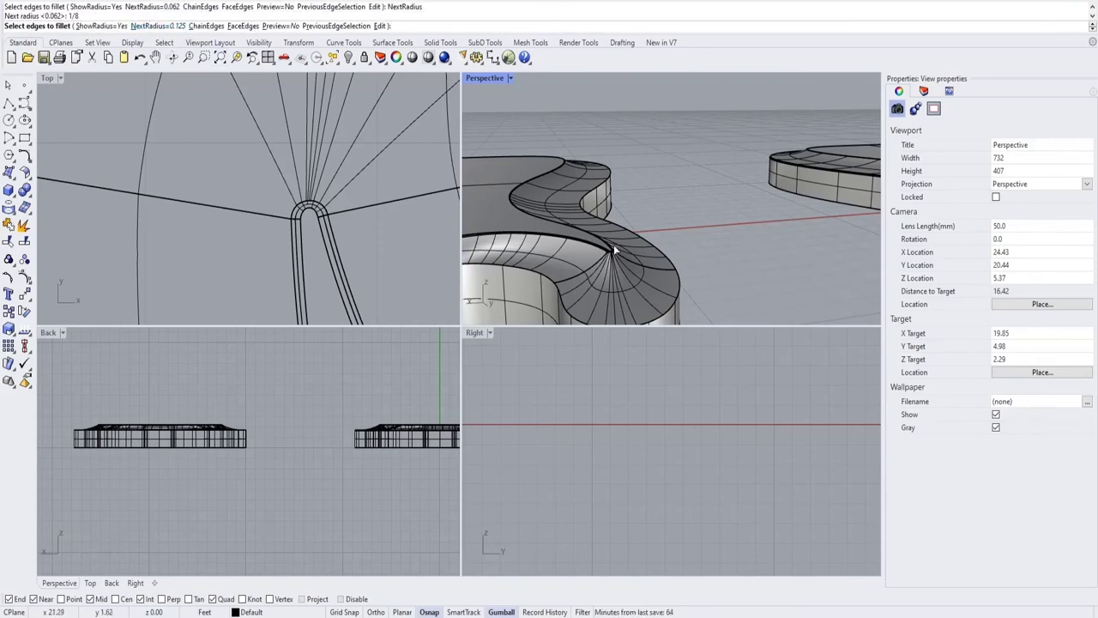
left_click(677, 275)
left_click(675, 262)
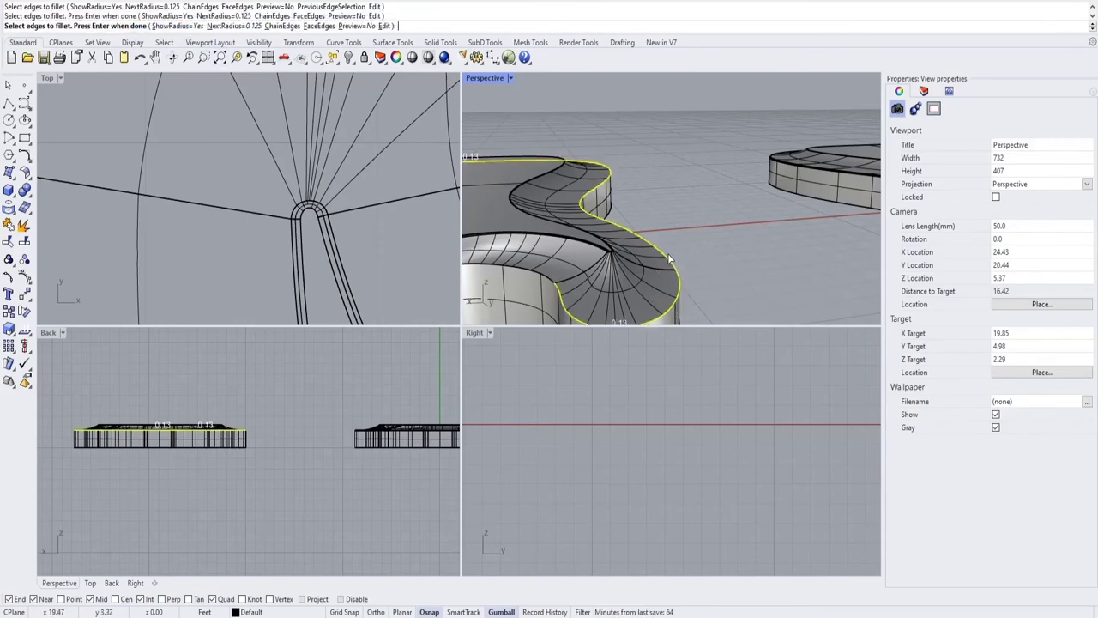
right_click_drag(572, 228, 841, 197)
scroll(843, 197, "down", 5)
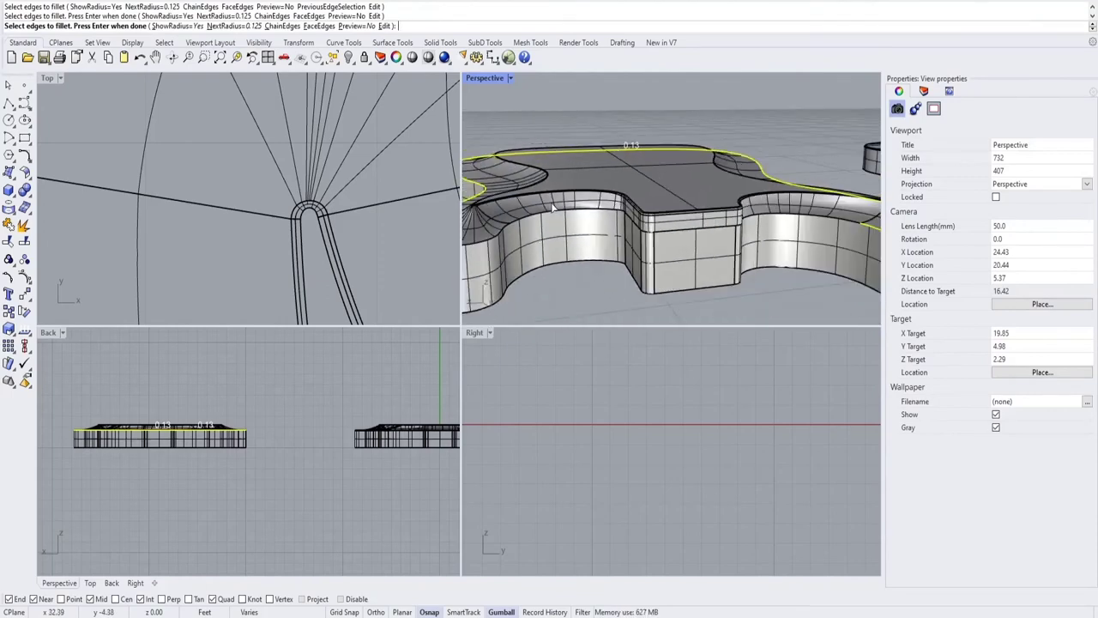
left_click(623, 236)
key("Return")
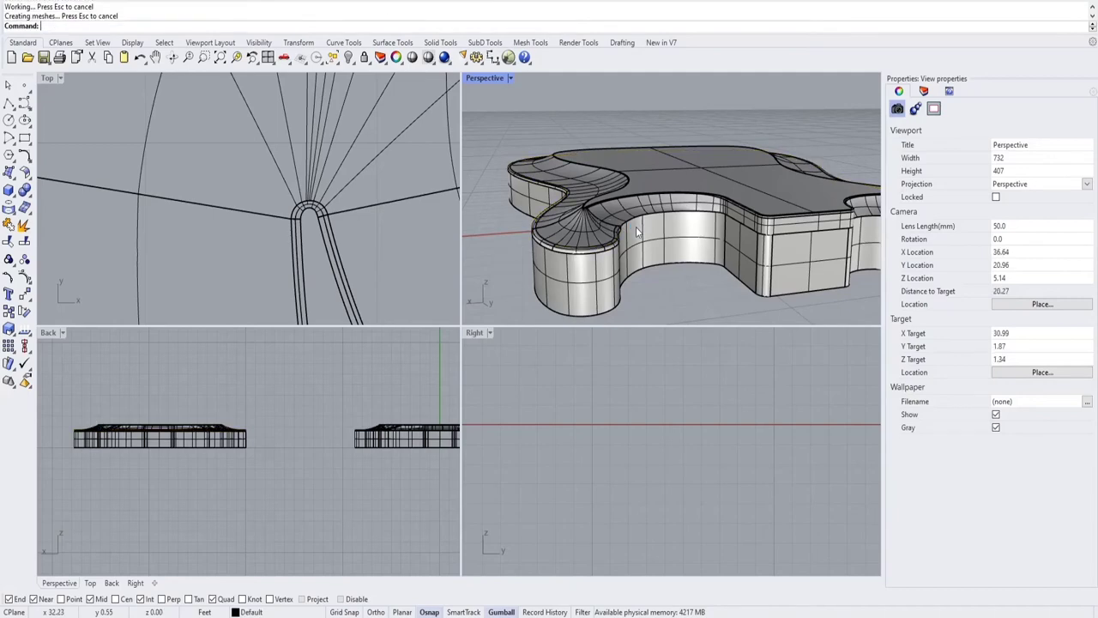
Draw a horizontal line from the upper corner of the rim fillet's end at the cutaway out past the body's side.
right_click_drag(637, 243, 498, 217, "shift")
left_click(7, 102)
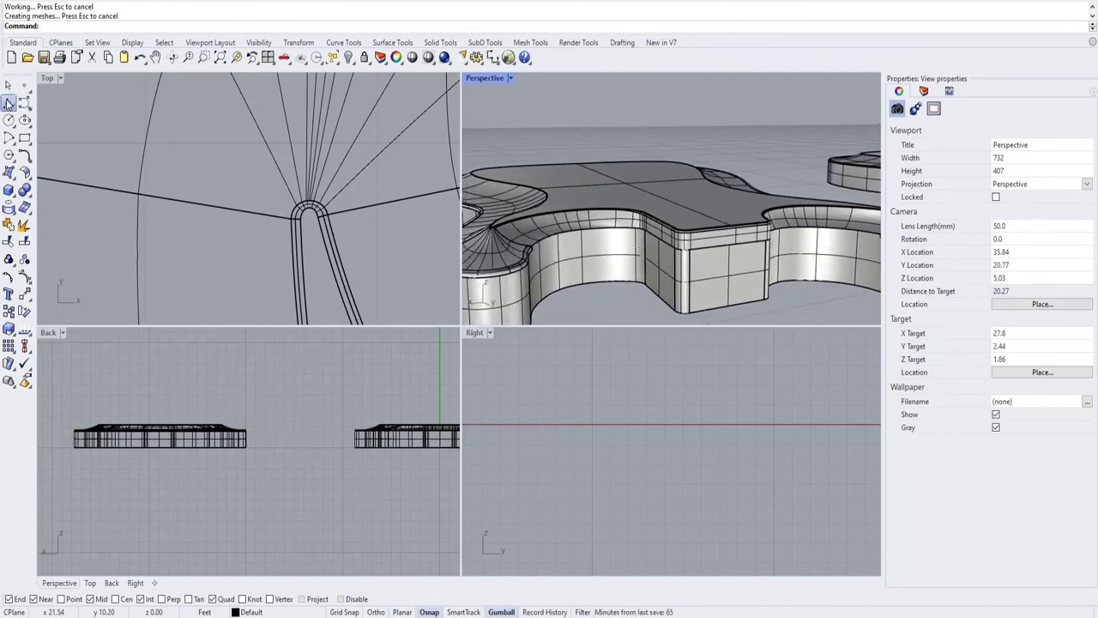
scroll(515, 262, "up", 5)
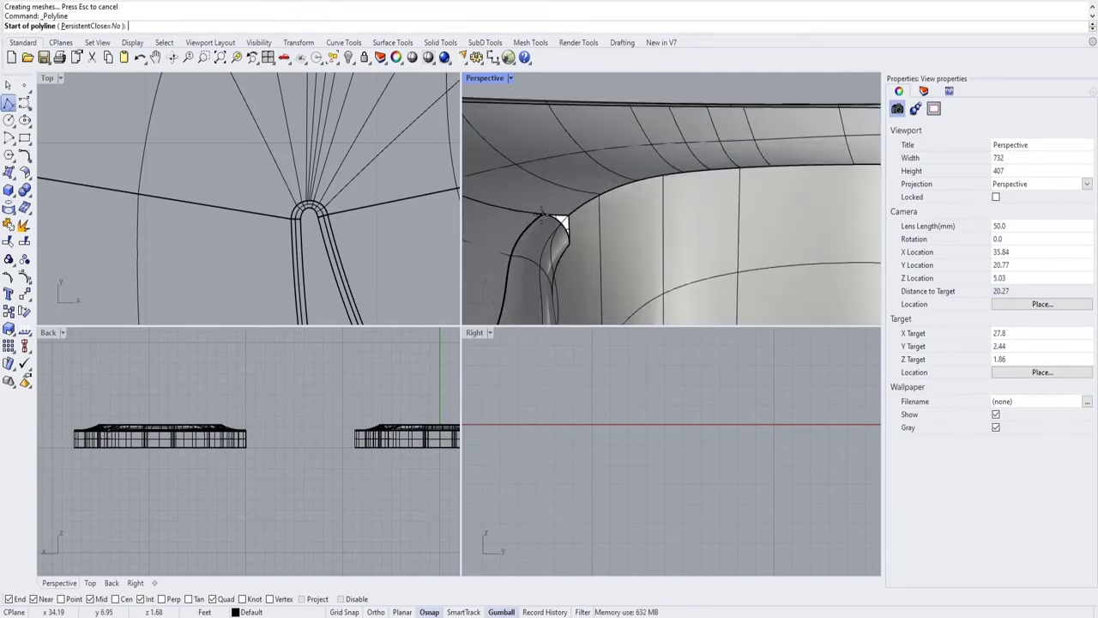
left_click(542, 213)
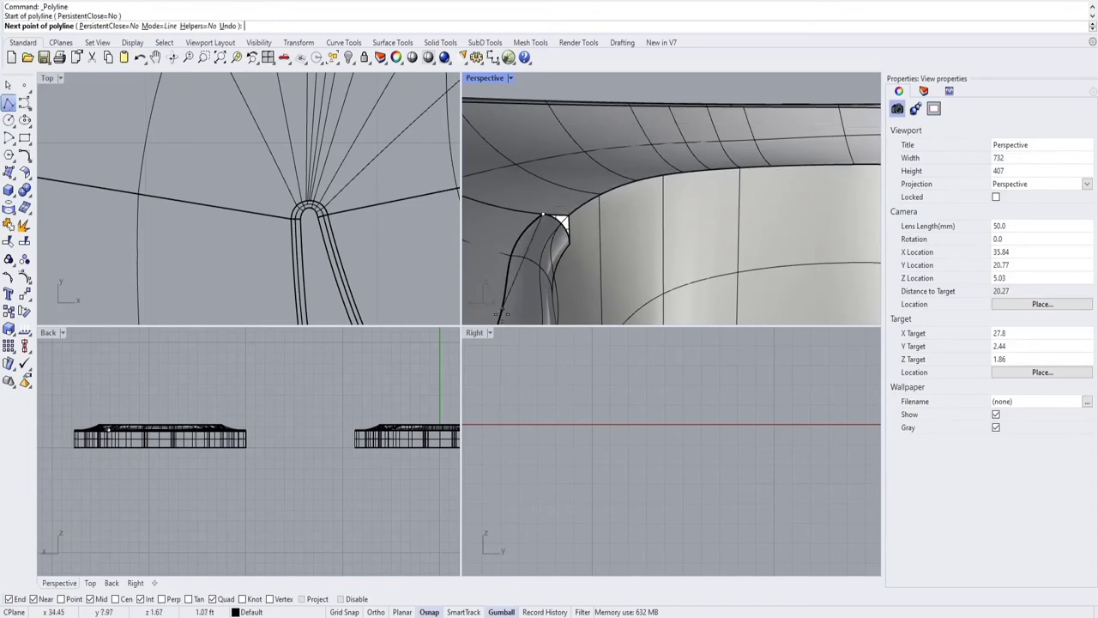
scroll(550, 225, "up", 3)
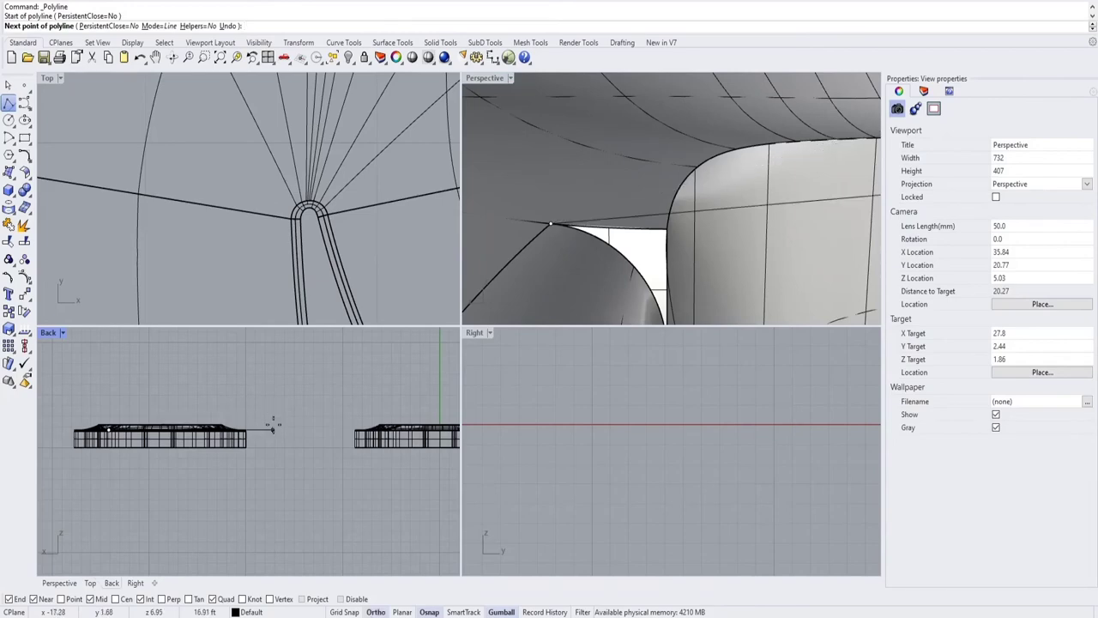
left_click(275, 430)
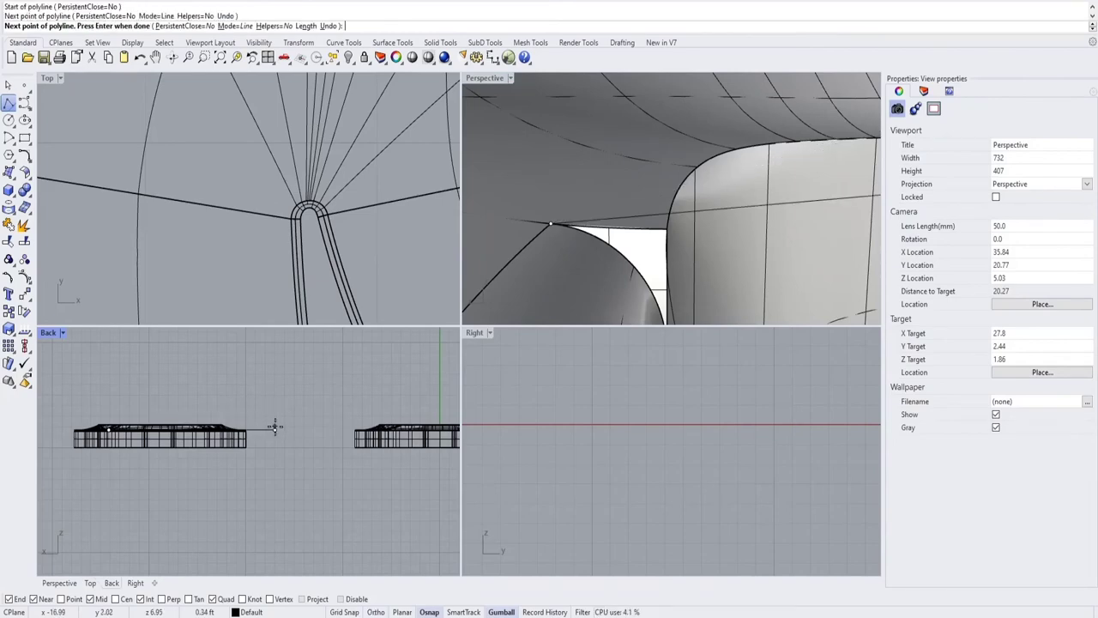
right_click(277, 425)
Draw a second straight line from the lower corner of the same fillet end out past the body's side.
scroll(607, 204, "down", 10)
right_click_drag(660, 206, 661, 153)
scroll(661, 154, "up", 5)
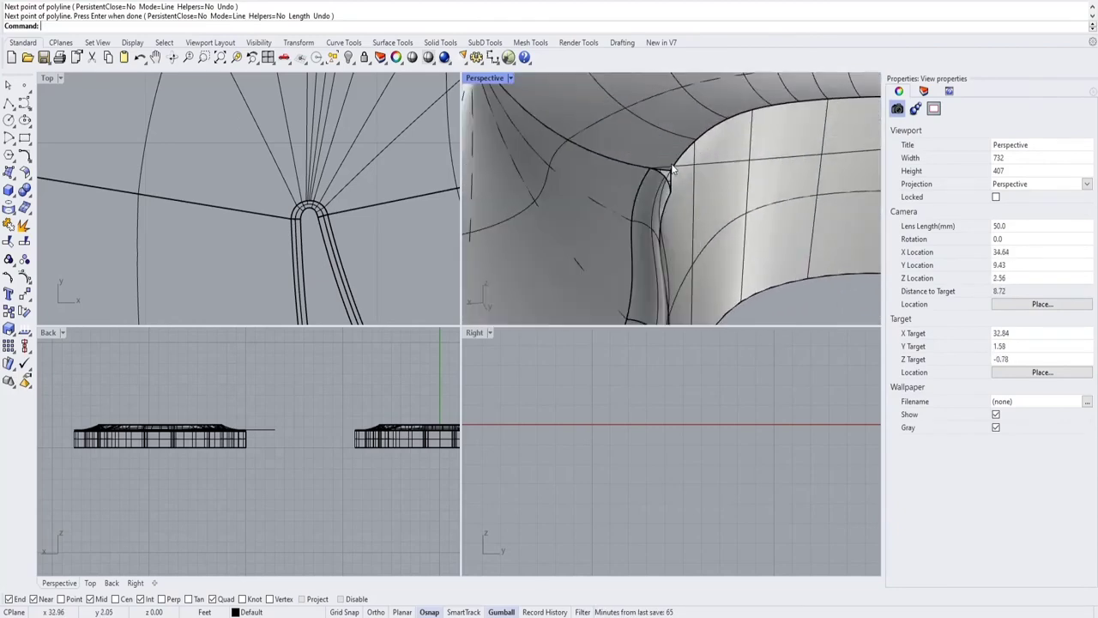
key("Return")
left_click(655, 216)
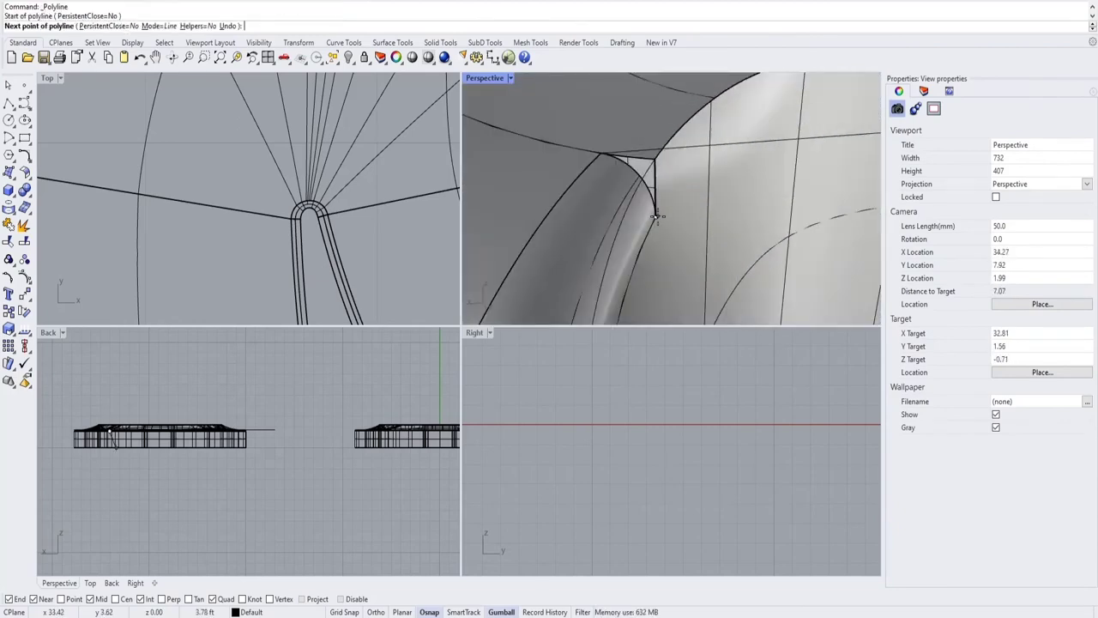
scroll(658, 215, "down", 10)
right_click_drag(719, 234, 544, 247, "shift")
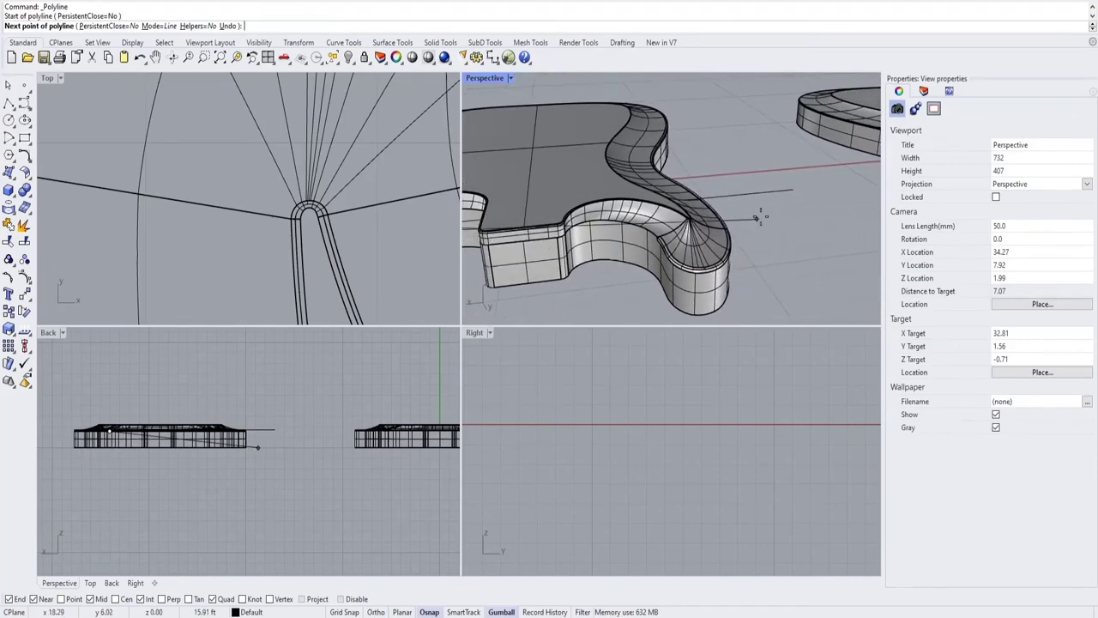
left_click(809, 202)
key("Return")
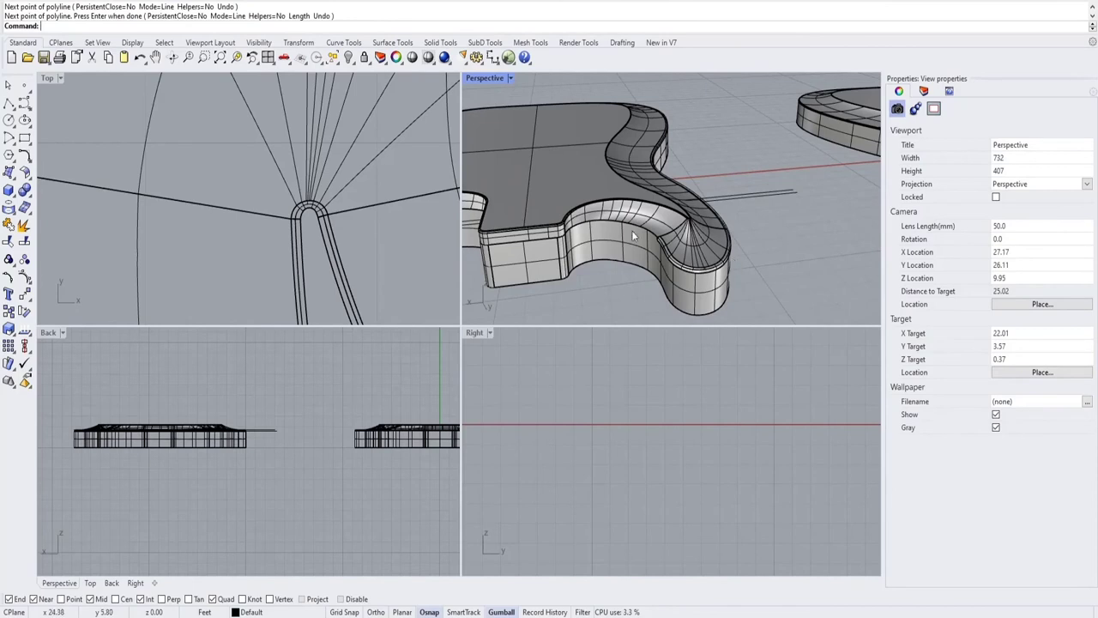
Explode the filleted guitar body into separate surfaces and check the cutaway's contoured and side wall surfaces.
scroll(631, 230, "up", 2)
scroll(629, 228, "up", 2)
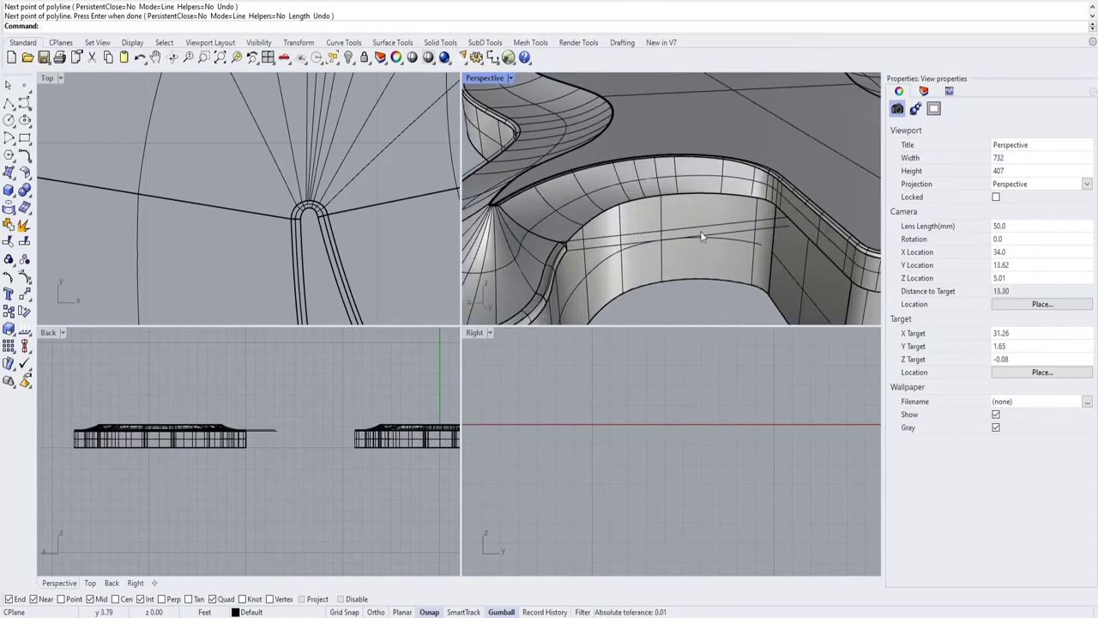
left_click(611, 205)
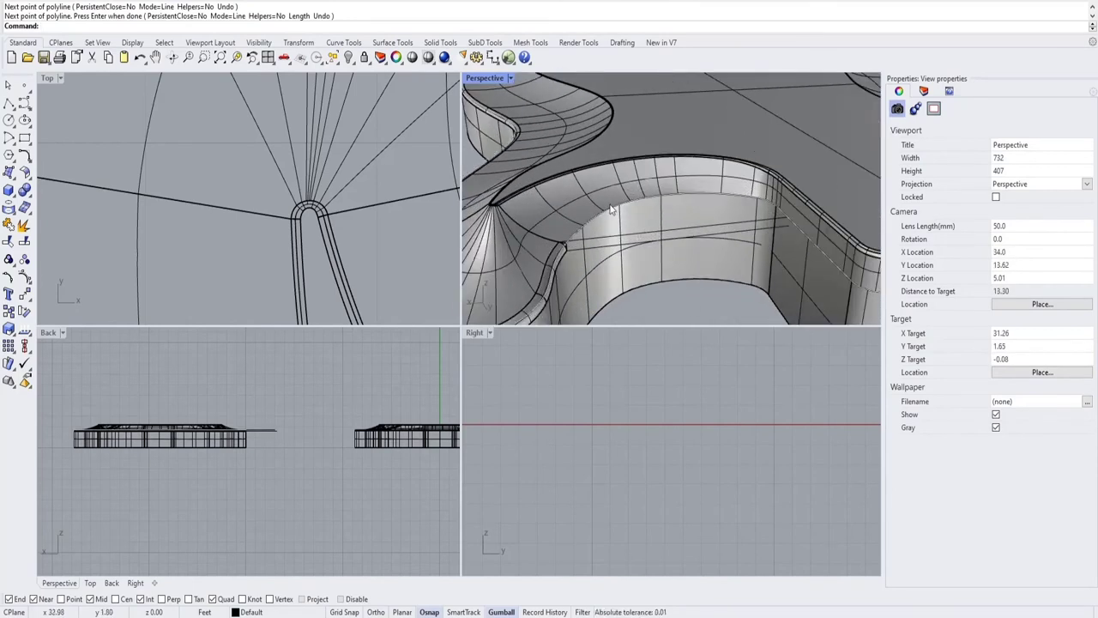
left_click(646, 218)
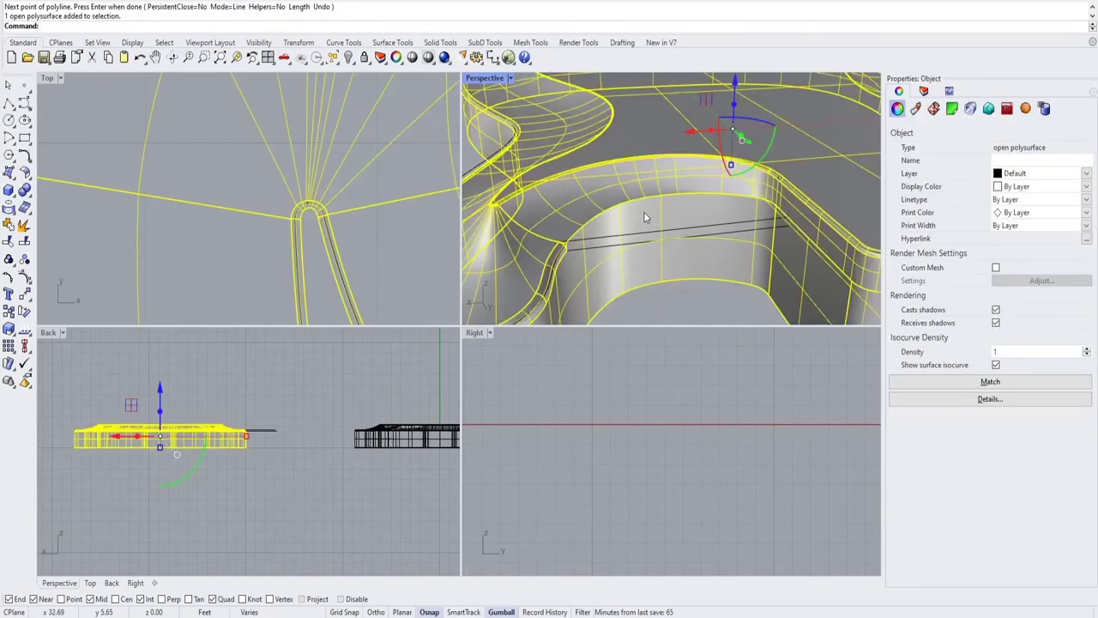
left_click(31, 224)
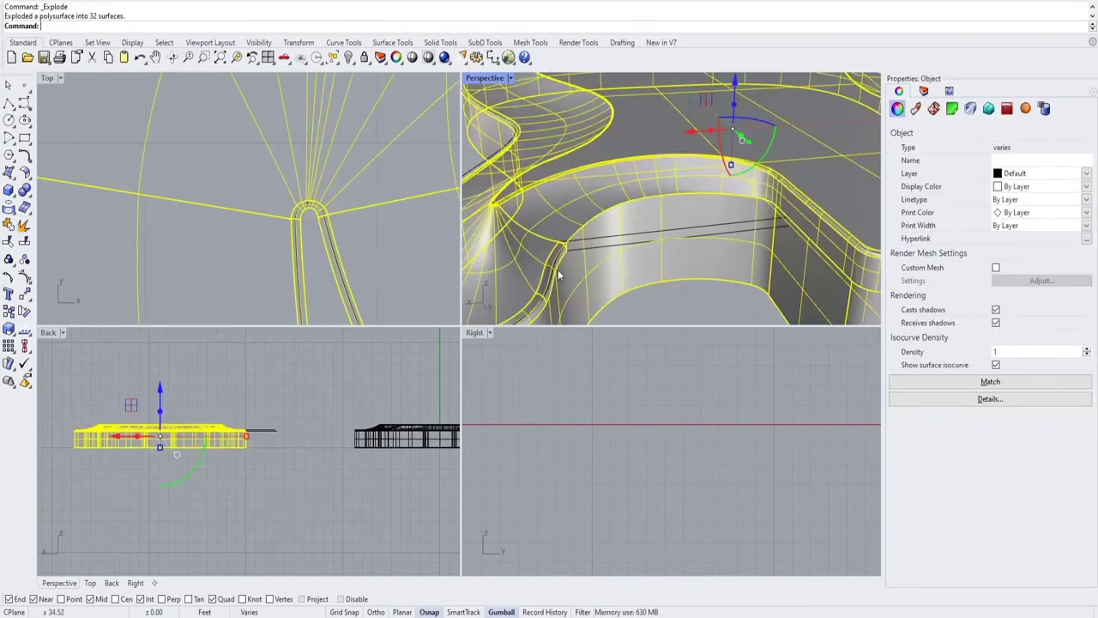
key("Escape")
left_click(617, 226)
left_click(567, 203)
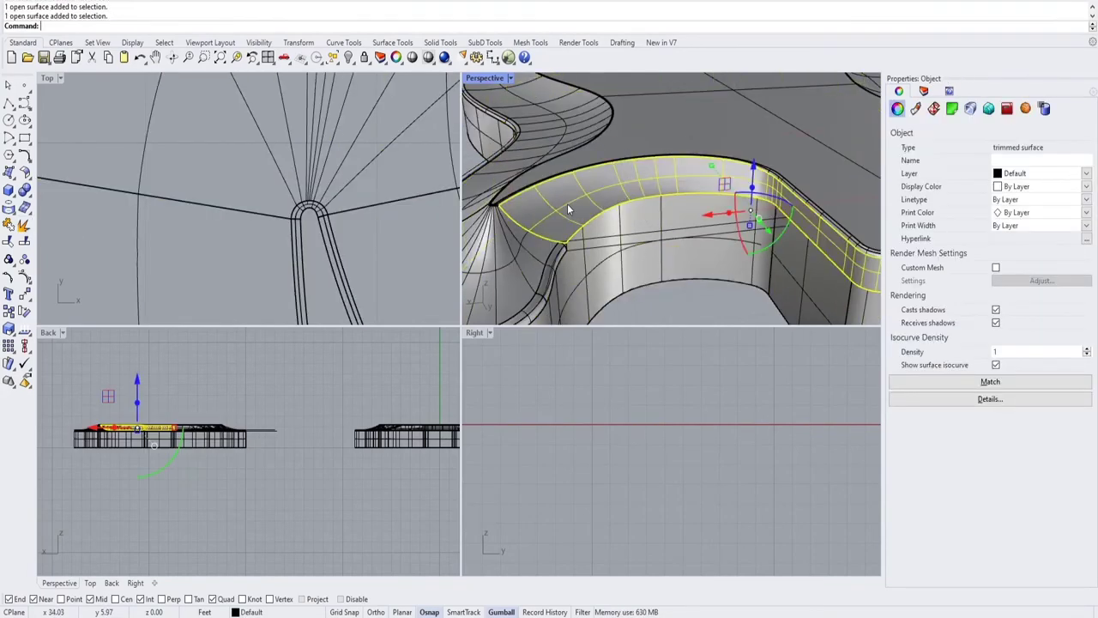
left_click(594, 278)
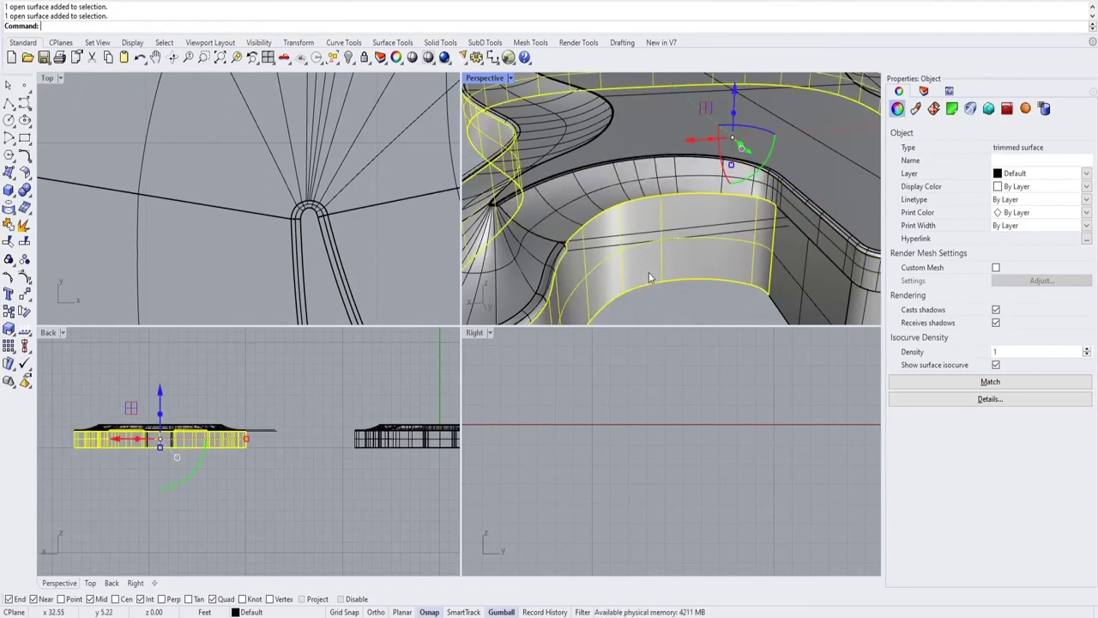
key("Escape")
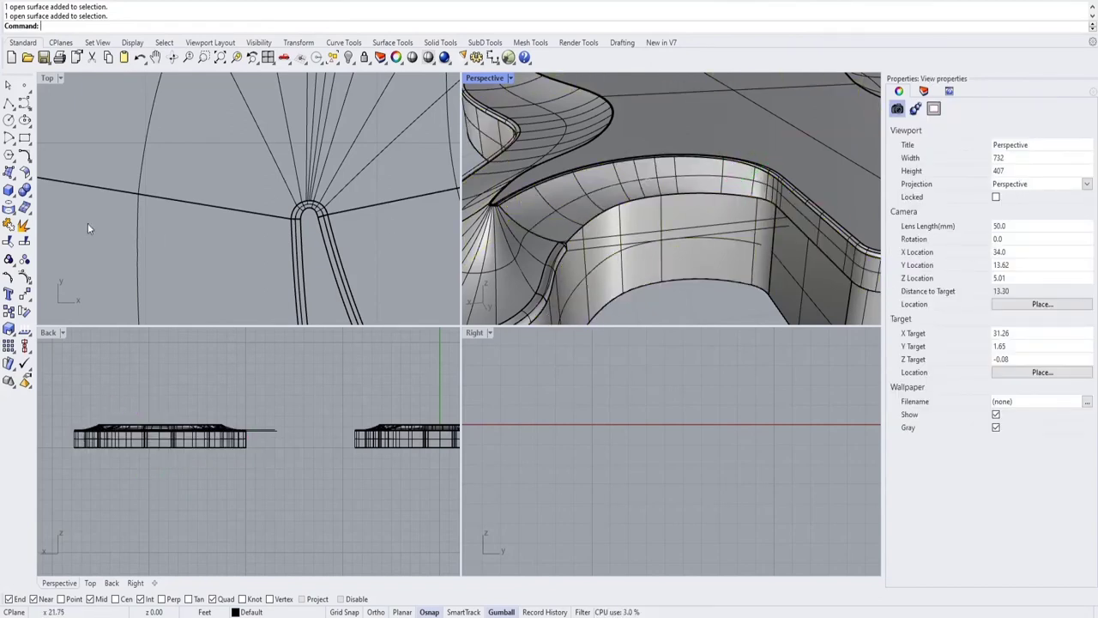
Split the side wall and the cutaway's contoured surface in the Back view, using the two lines as cutting objects.
left_click(30, 244)
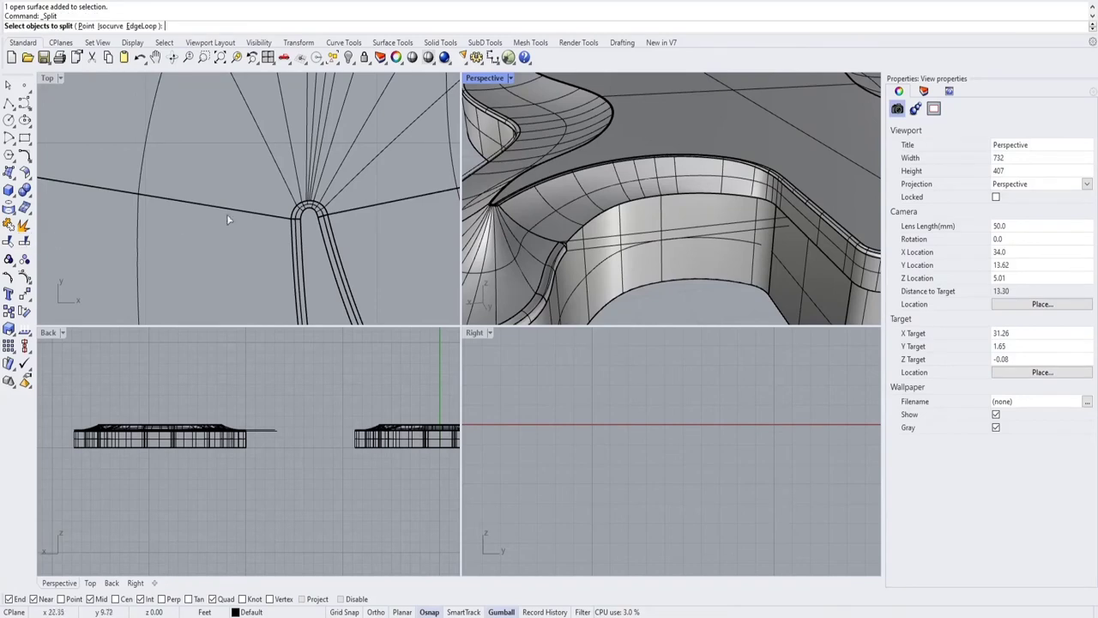
left_click(651, 225)
left_click(642, 191)
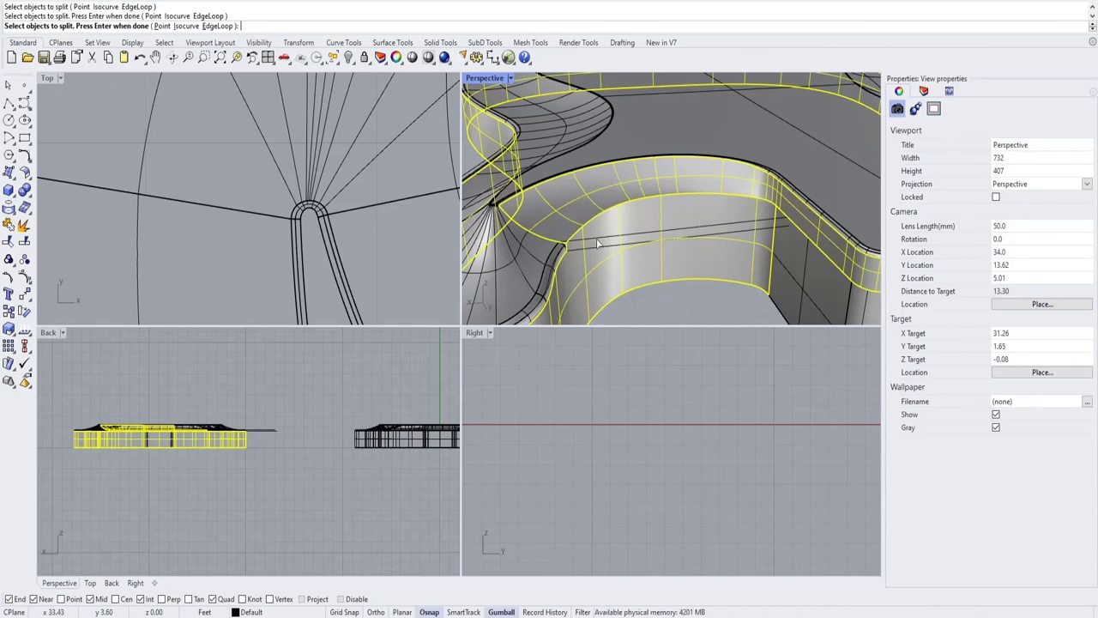
key("Return")
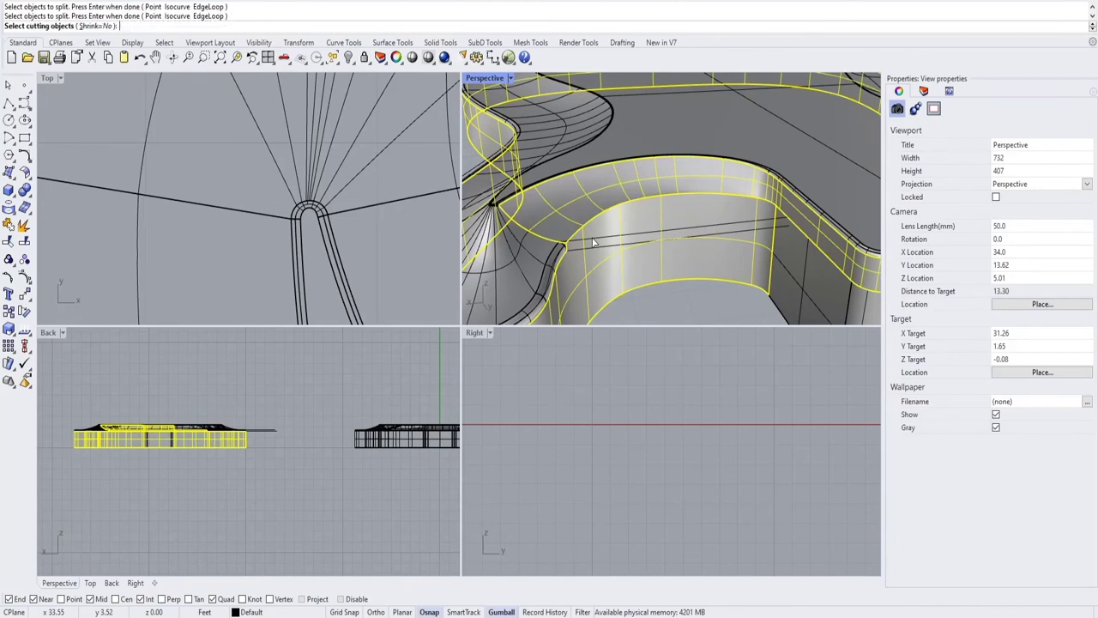
left_click(48, 342)
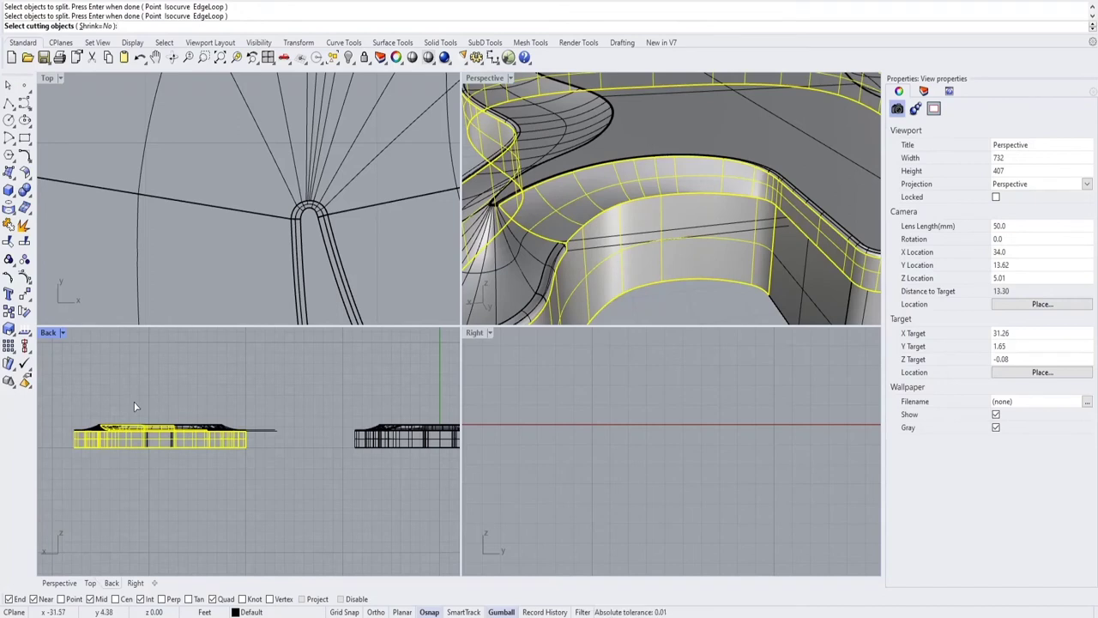
scroll(271, 437, "up", 5)
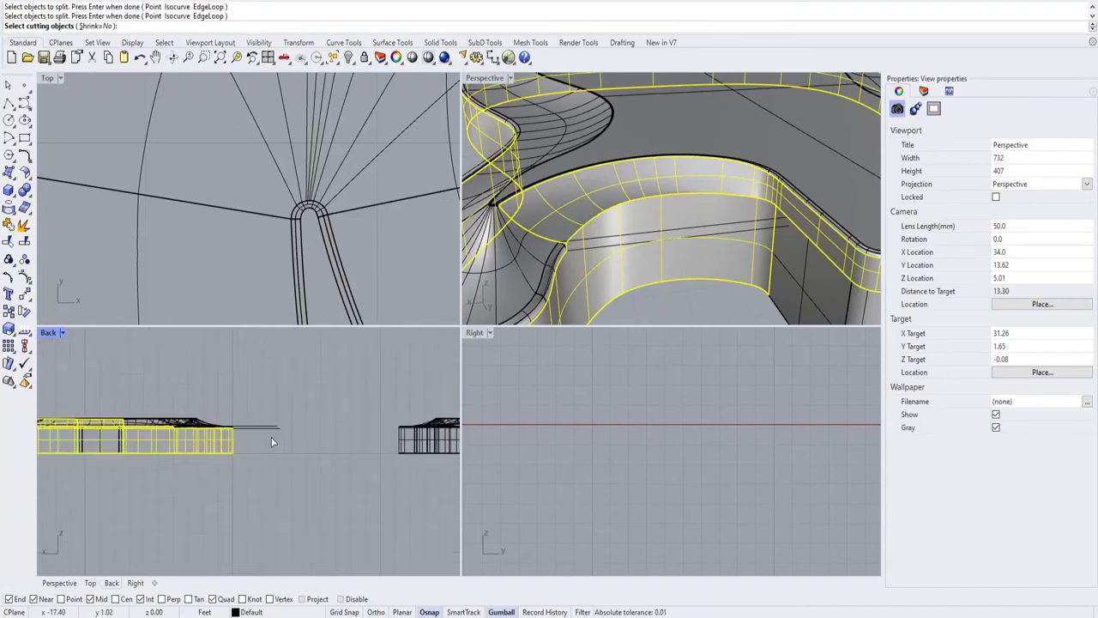
left_click(263, 423)
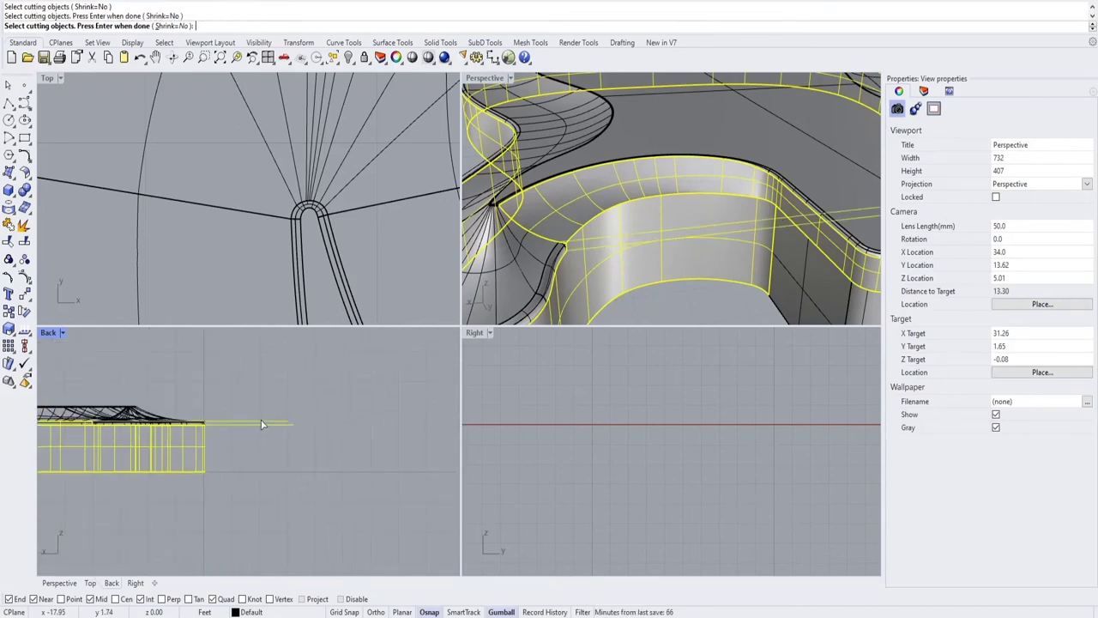
key("Return")
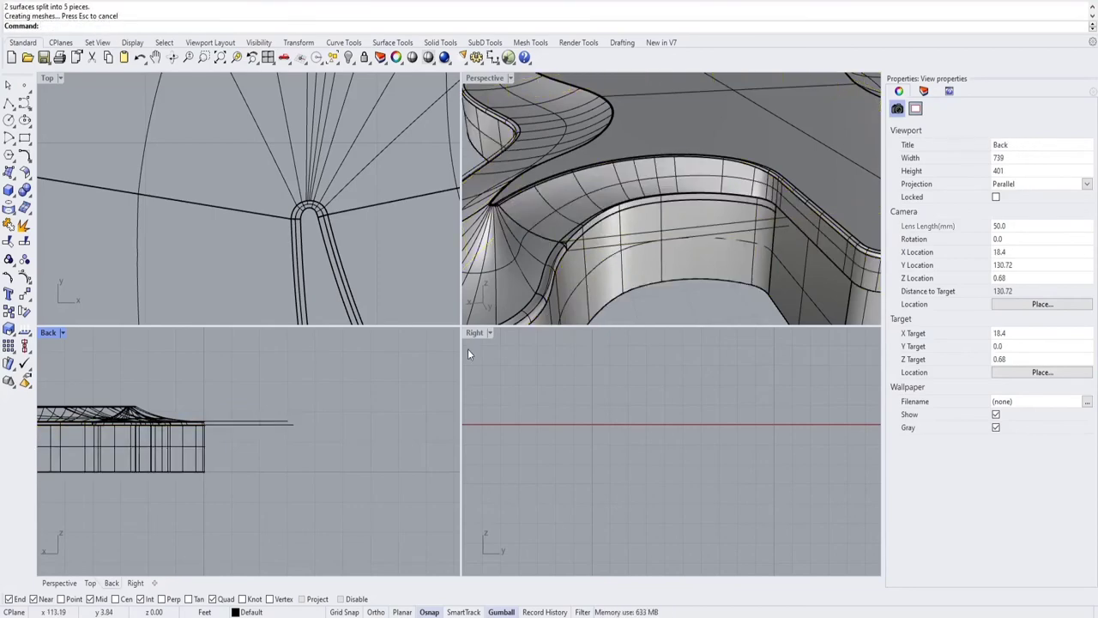
Delete the two construction lines used for the split.
mouse_move(673, 223)
right_mouse_down()
mouse_move(604, 215)
mouse_move(666, 227)
right_mouse_up()
scroll(661, 225, "up", 2)
left_click(701, 244)
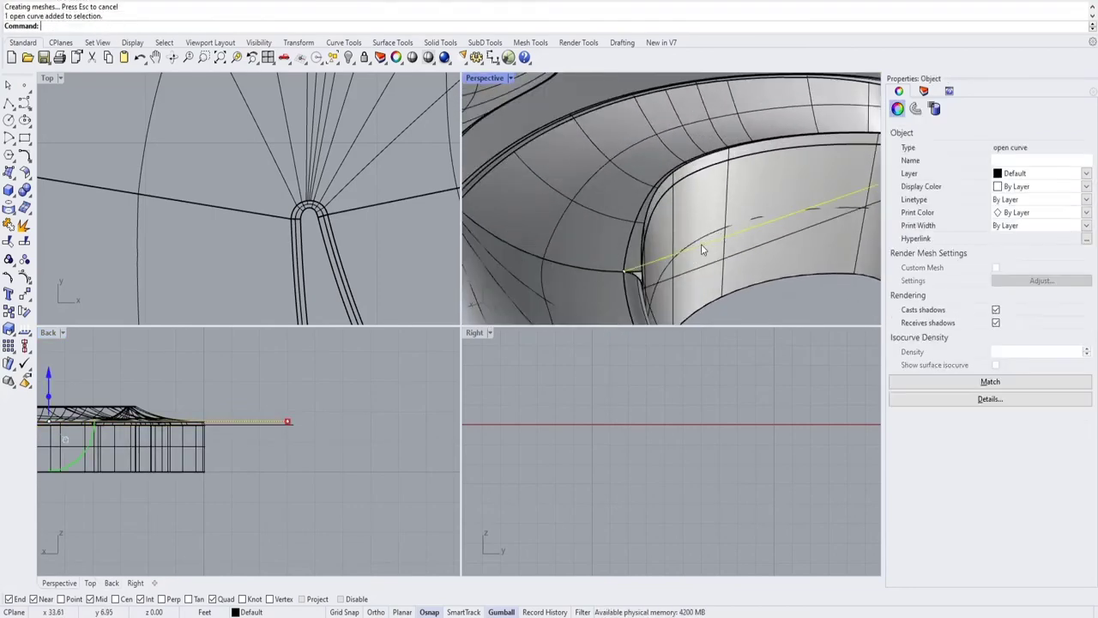
key("Delete")
left_click(697, 274)
key("Escape")
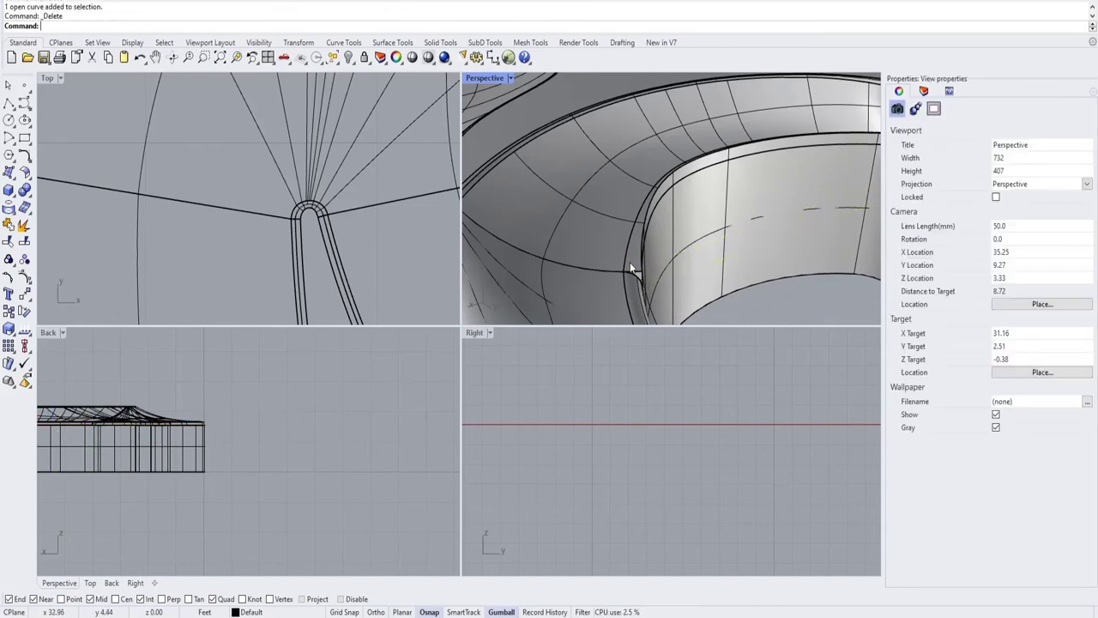
Delete the narrow split-off strips along the cutaway edge between the contoured surface and the side wall.
left_click(635, 267)
scroll(699, 239, "down", 3)
right_click_drag(715, 231, 669, 251)
scroll(566, 289, "up", 3)
left_click(589, 229)
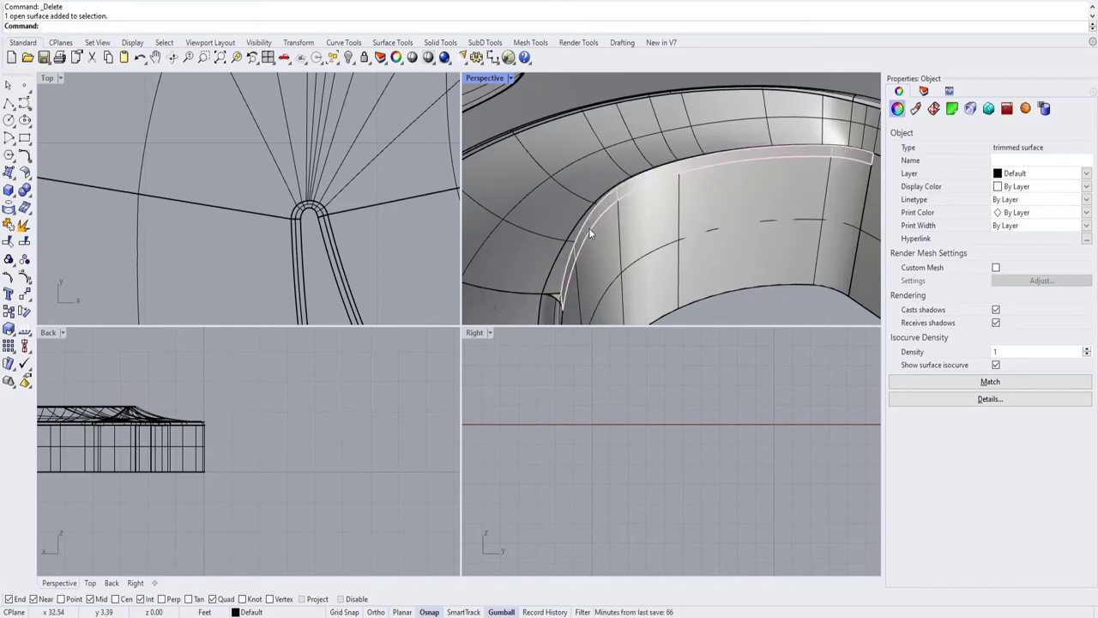
key("Delete")
left_click(561, 271)
key("Delete")
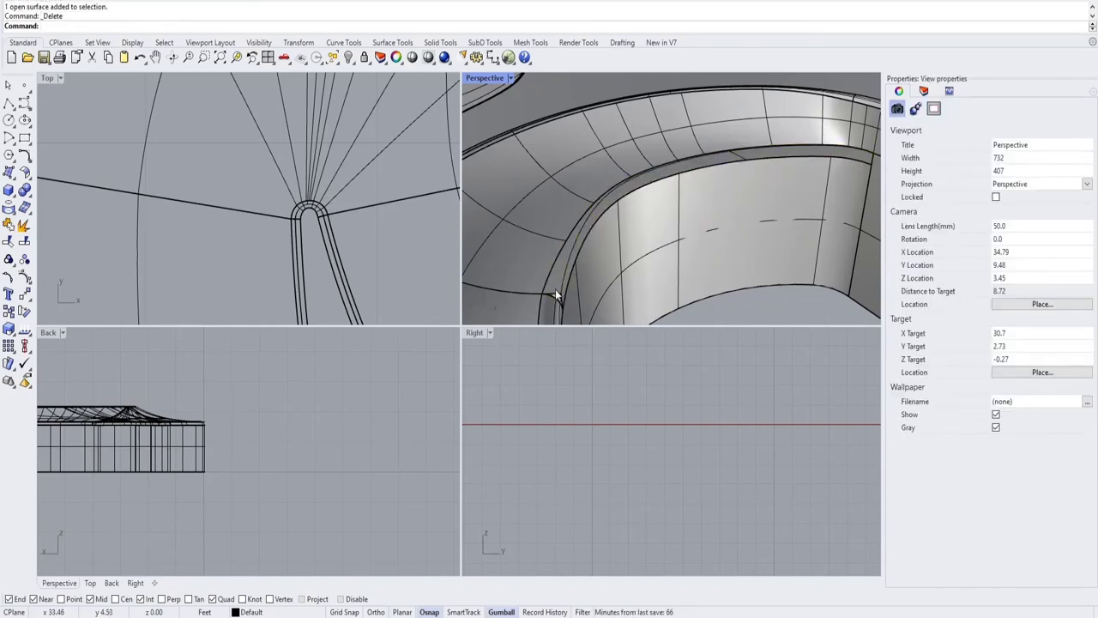
Delete the small leftover trimmed surface at the near end of the cutaway gap, beside the existing rim fillet.
left_click(558, 293)
left_click(560, 296)
scroll(558, 296, "up", 4)
scroll(558, 296, "down", 2)
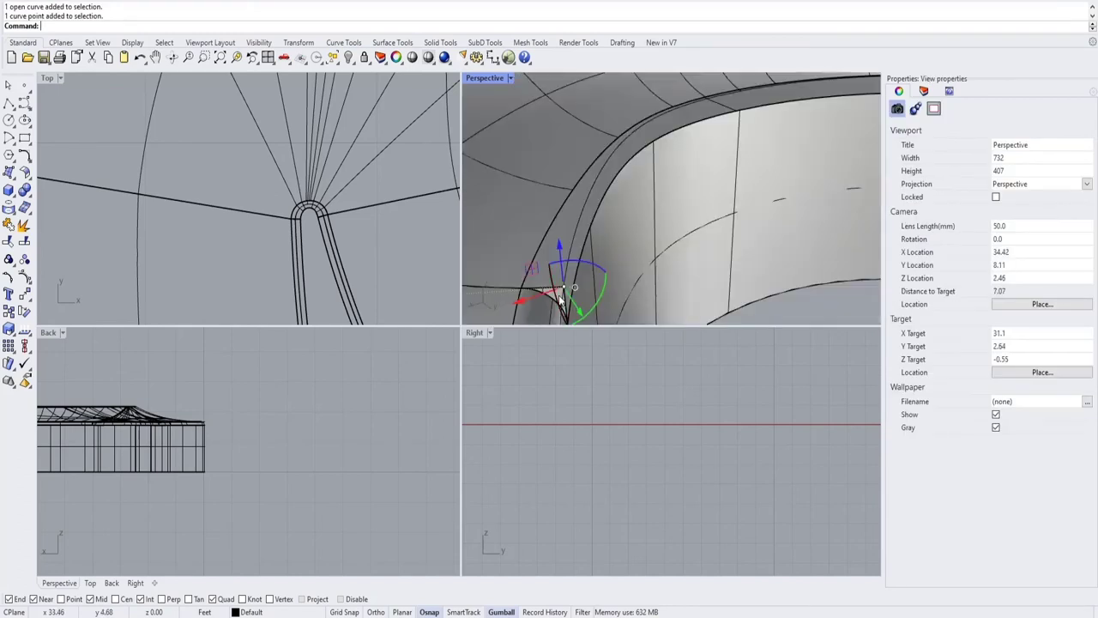
left_click(560, 295)
left_click(551, 294)
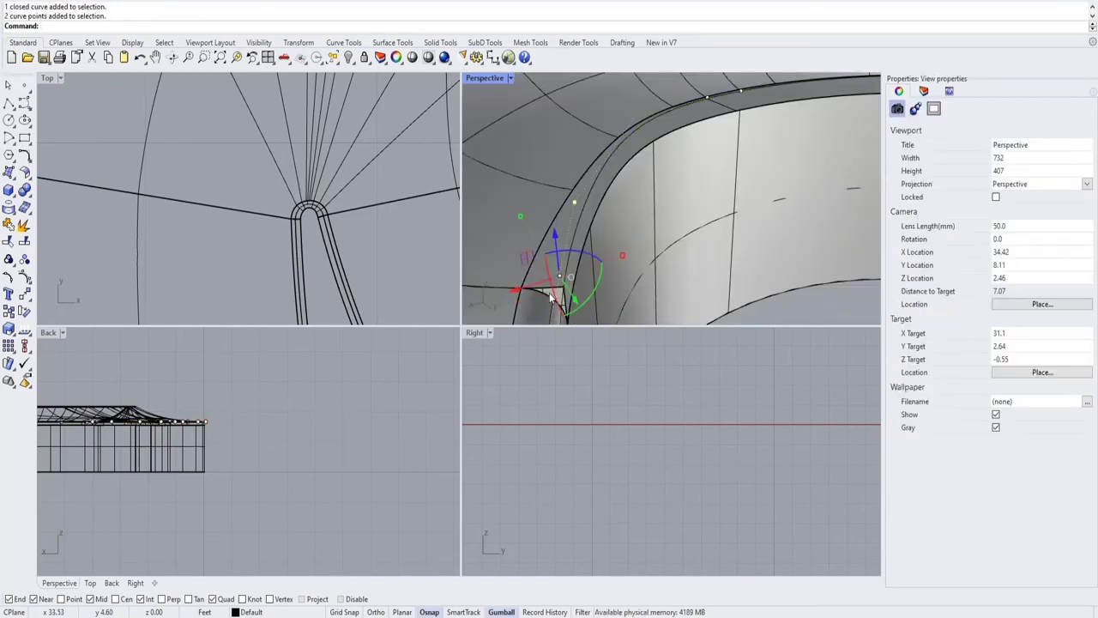
left_click(774, 308)
left_click(554, 292)
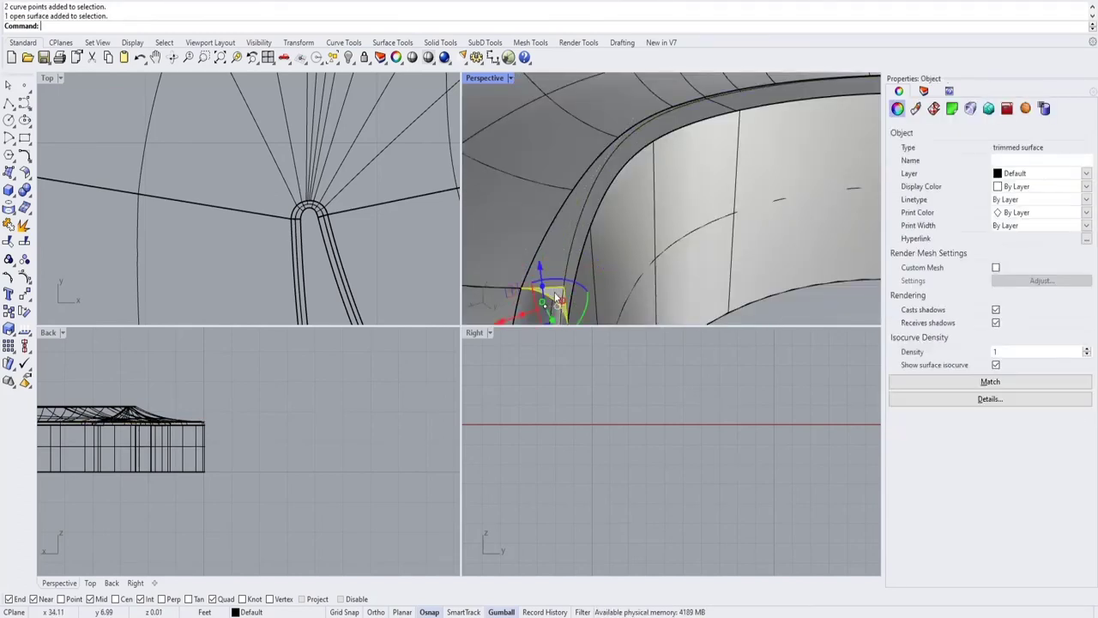
key("Delete")
scroll(603, 247, "down", 4)
right_click_drag(602, 244, 583, 239)
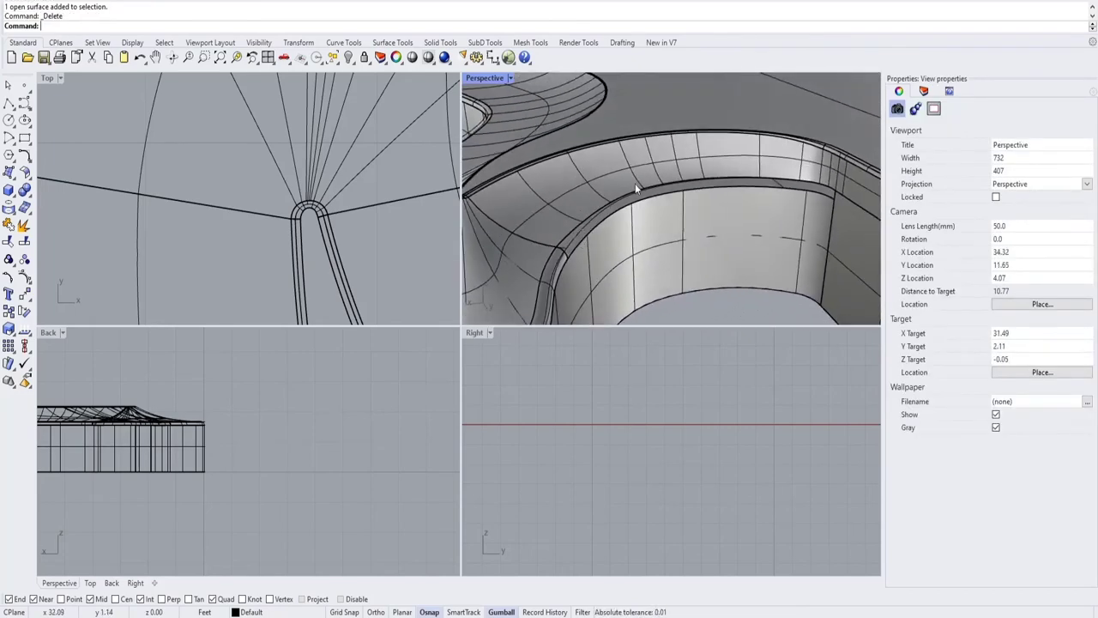
Draw a straight line across the cutaway gap near its far corner, from the side wall's edge to the contoured surface's edge.
right_click_drag(824, 199, 686, 249)
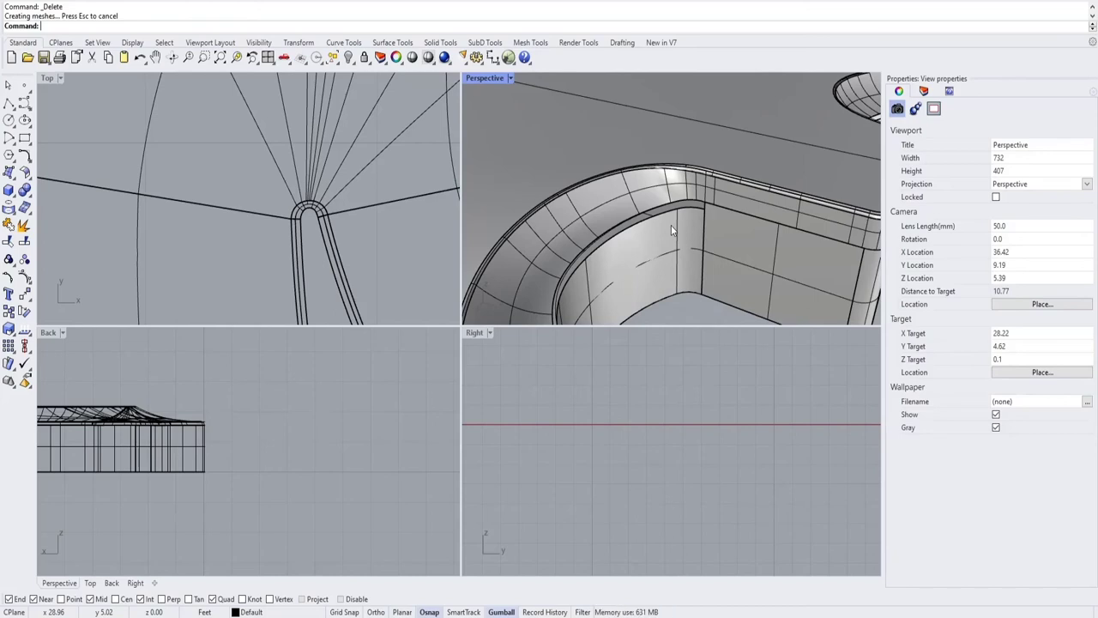
scroll(688, 210, "up", 3)
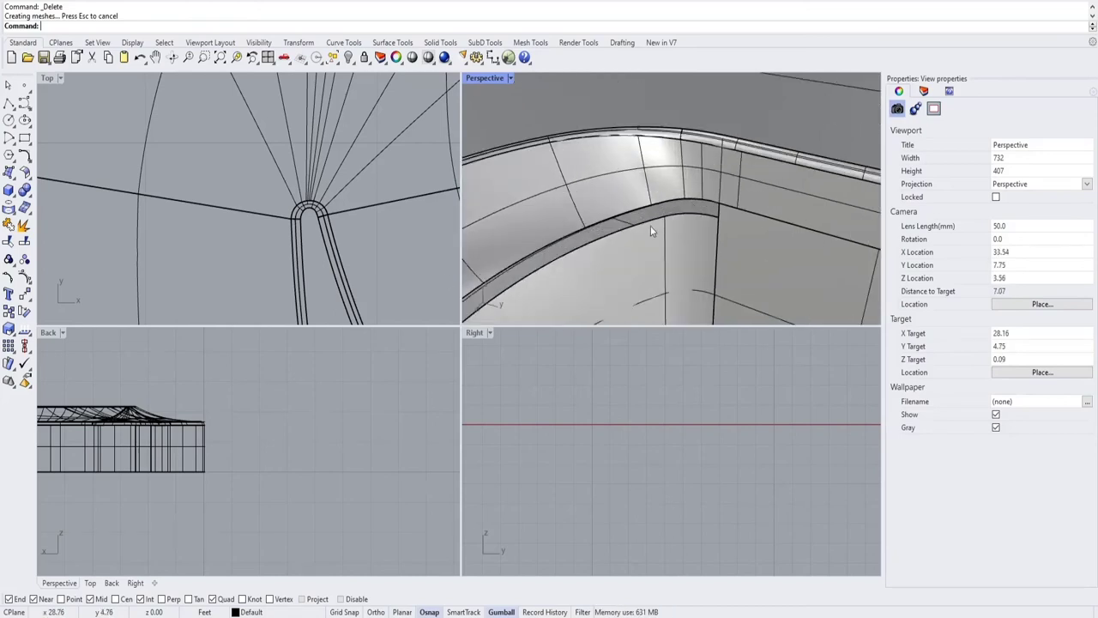
scroll(705, 228, "down", 3)
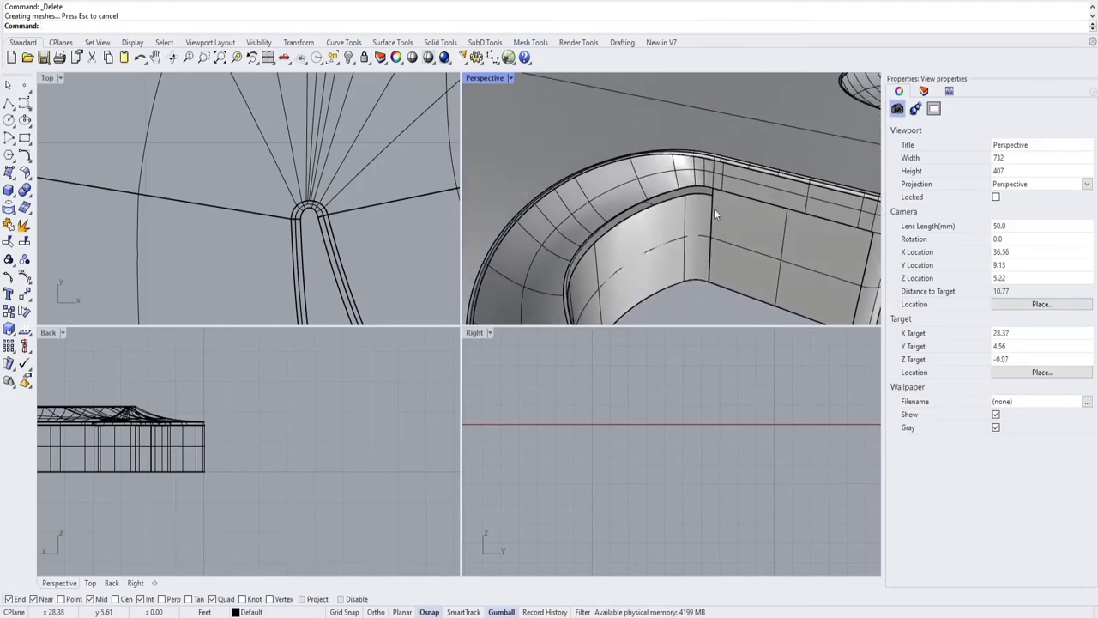
scroll(708, 199, "up", 3)
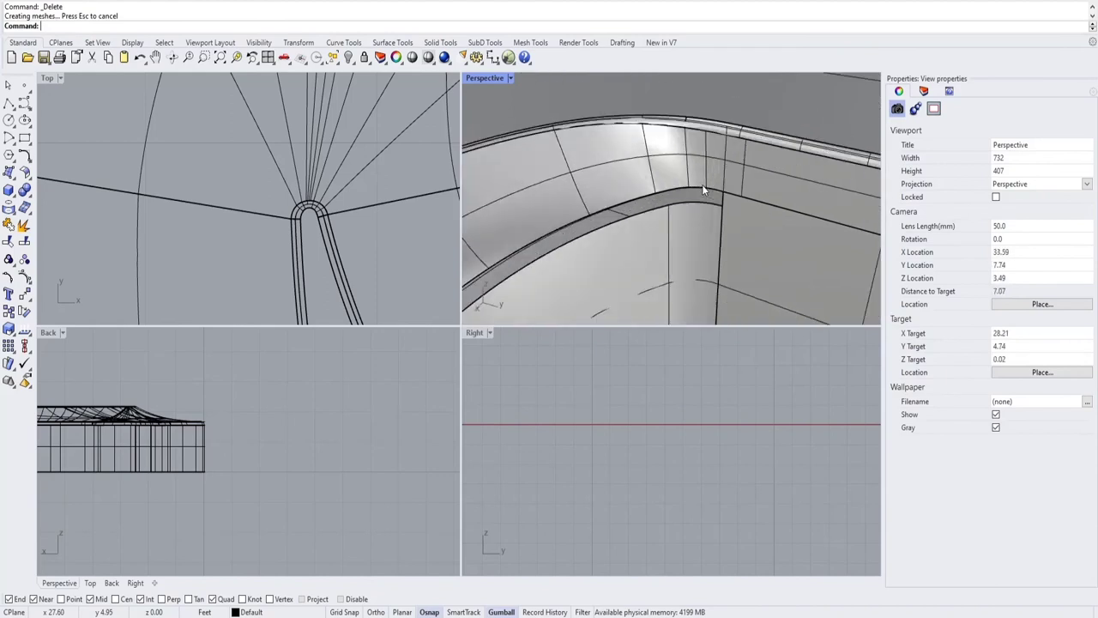
left_click(9, 103)
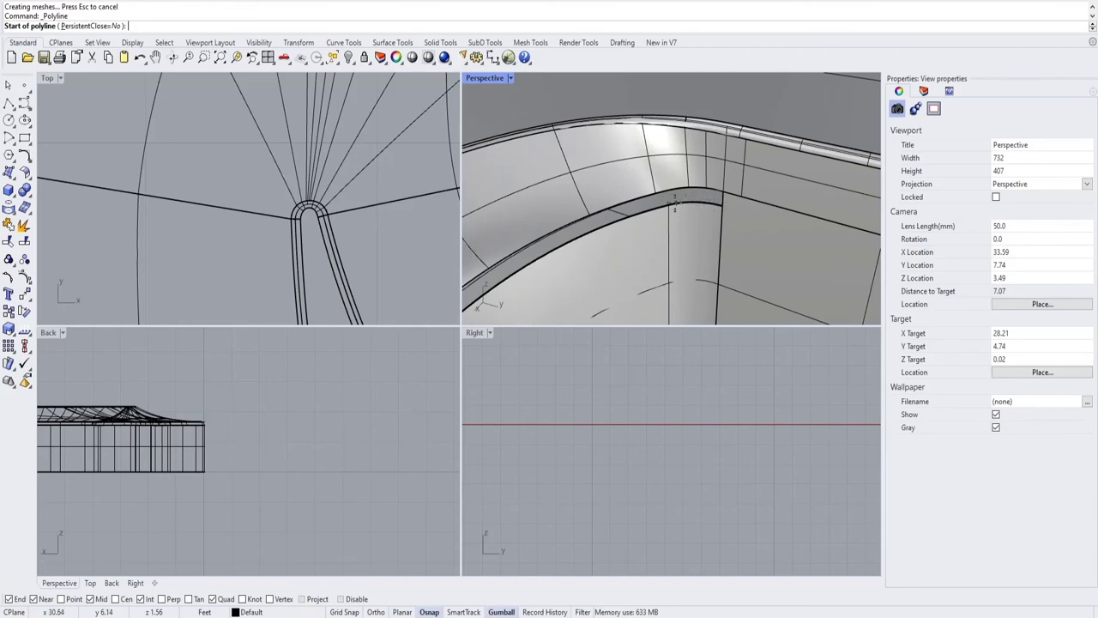
left_click(669, 195)
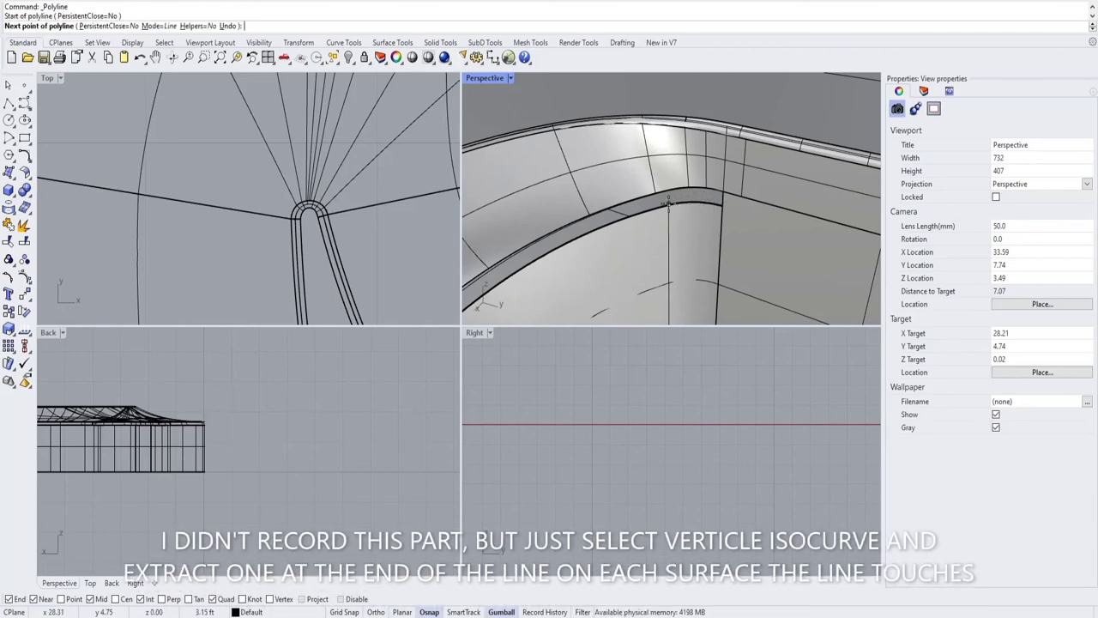
scroll(670, 195, "up", 3)
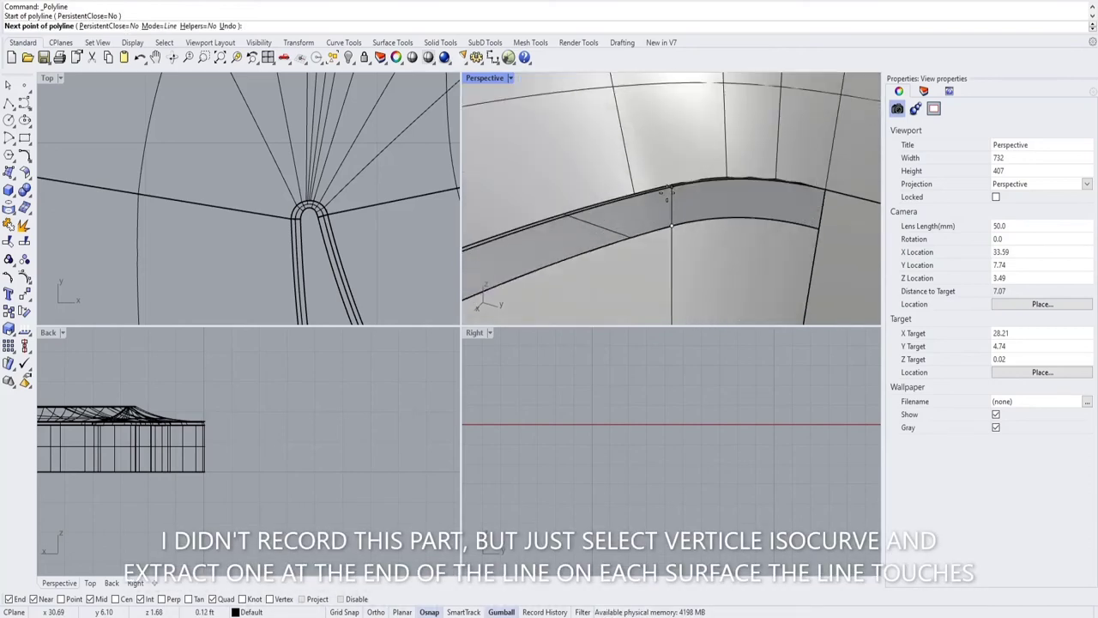
scroll(671, 188, "up", 3)
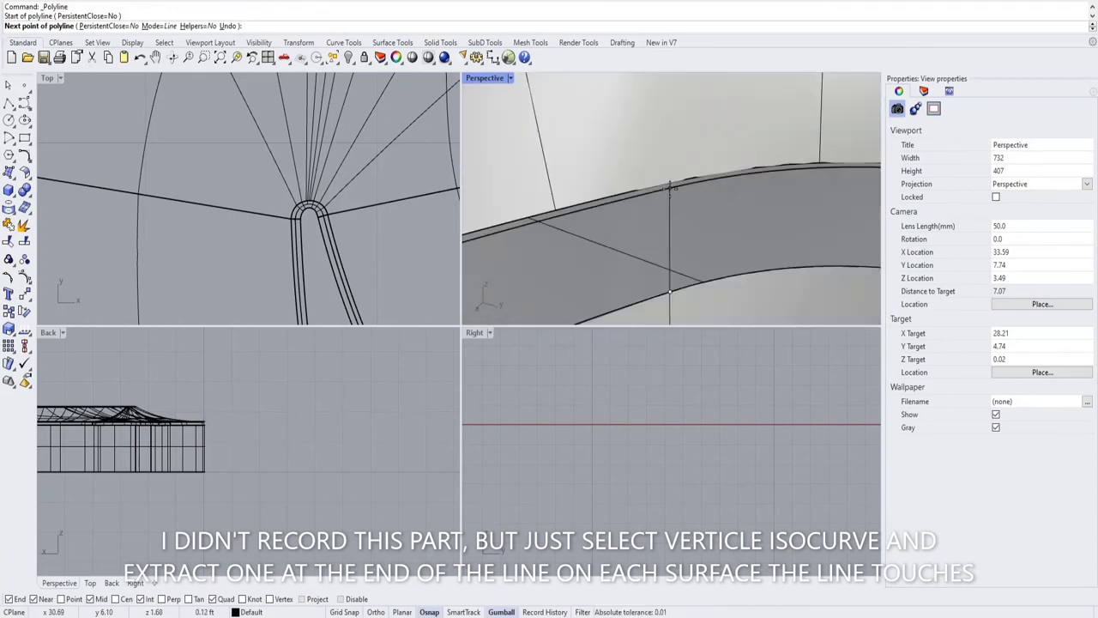
left_click(671, 186)
key("Return")
Extract a vertical isocurve at each end of the line on the contoured surface and side wall, and delete the line.
scroll(672, 206, "up", 3)
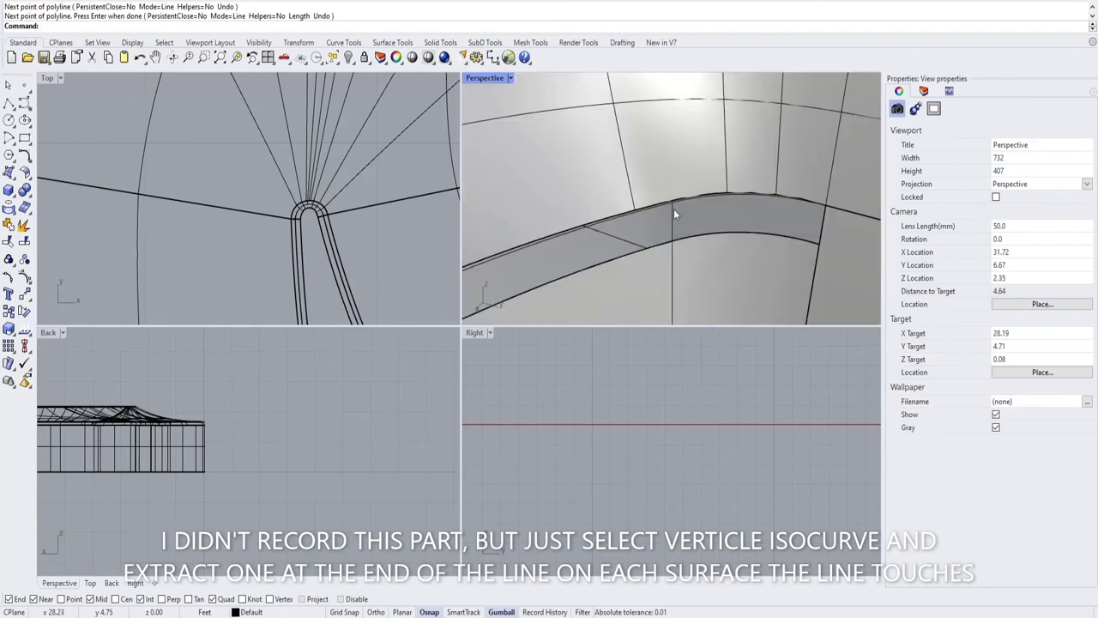
type("Extract")
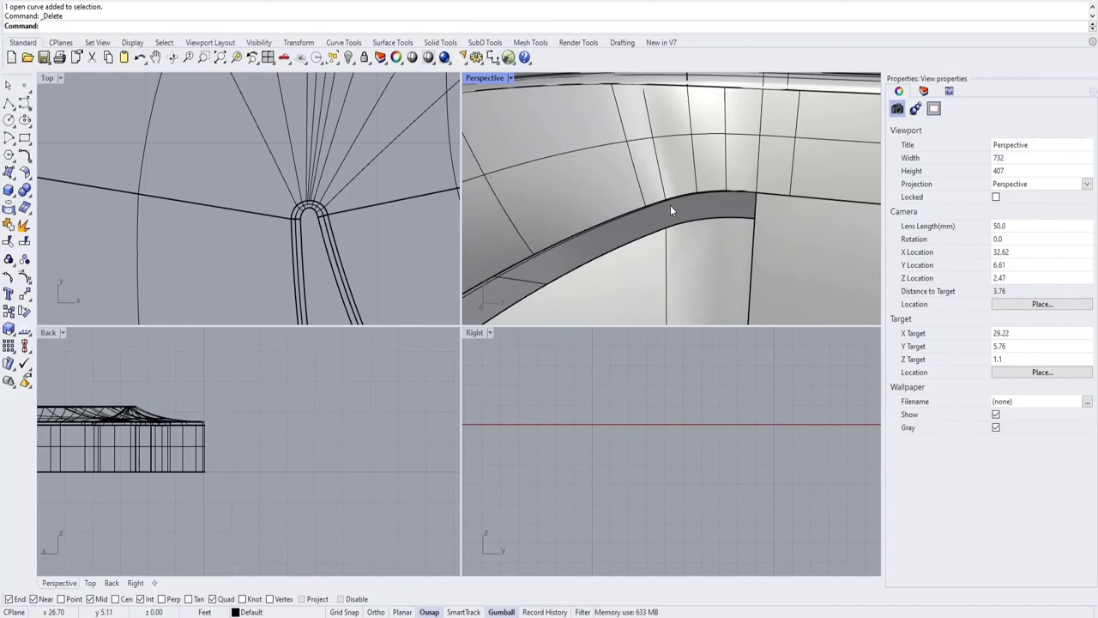
scroll(670, 205, "up", 2)
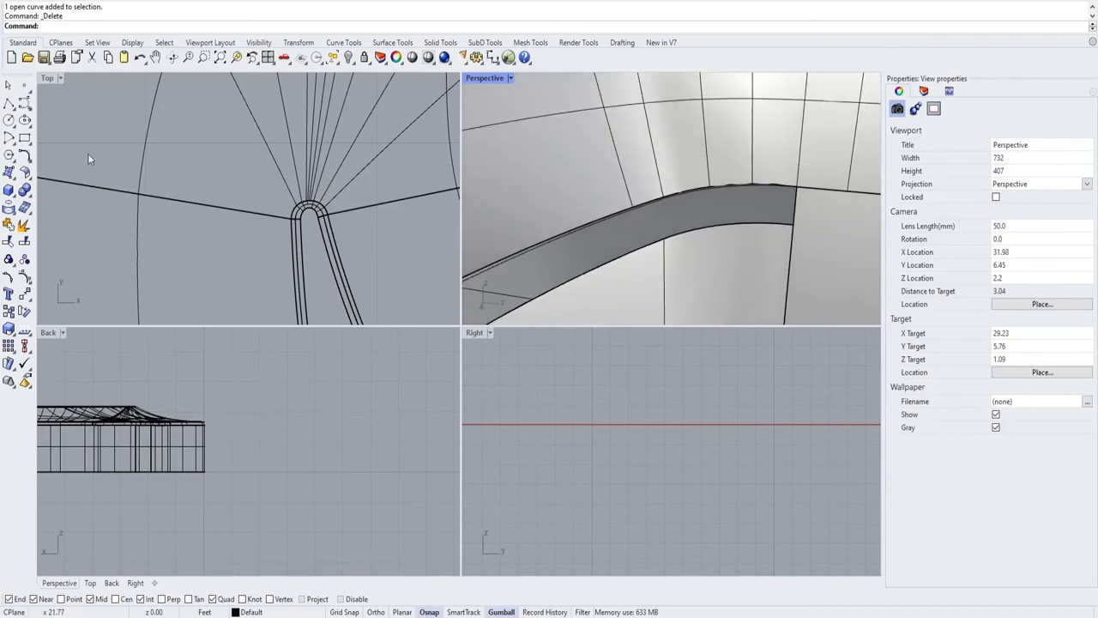
Create an ArcBlend across the gap between the side wall's isocurve and the contoured surface's isocurve.
type("ArcBlend")
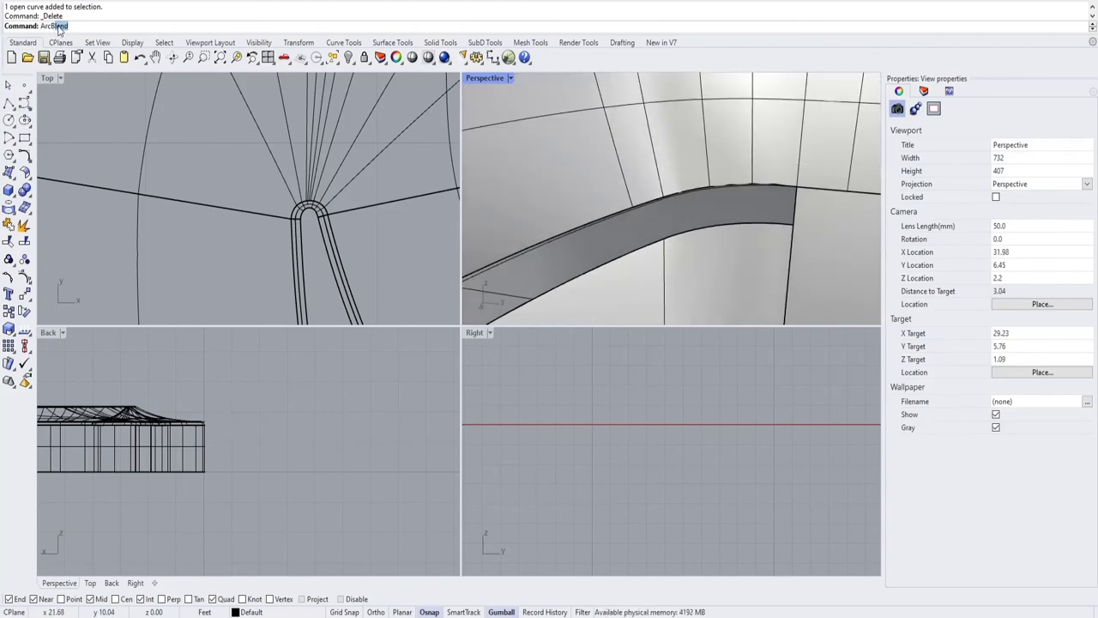
key("Return")
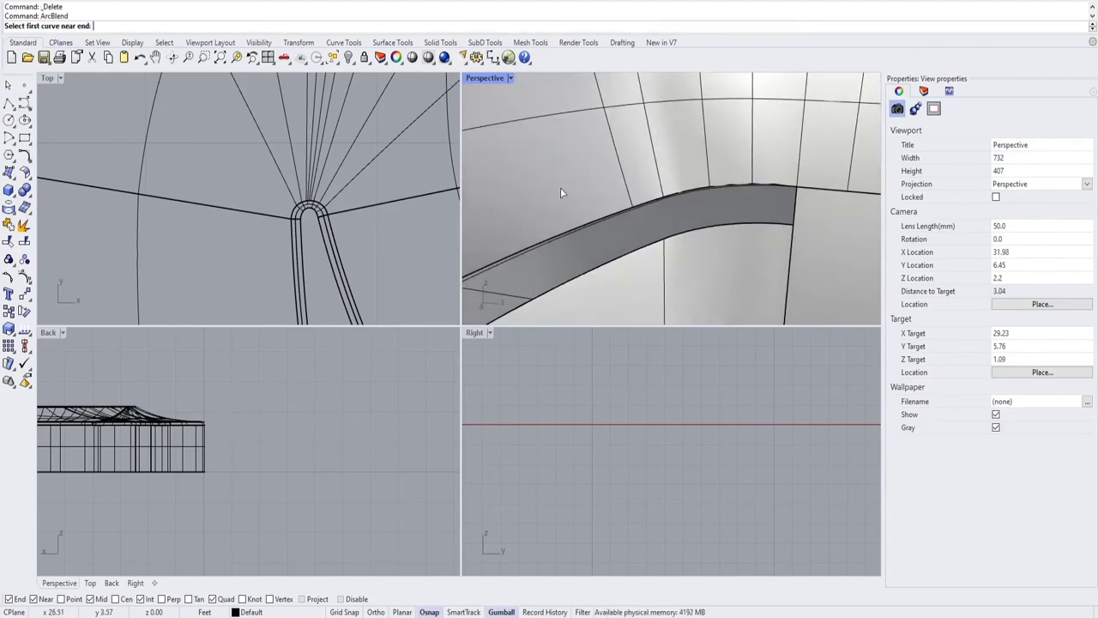
left_click(664, 239)
left_click(667, 198)
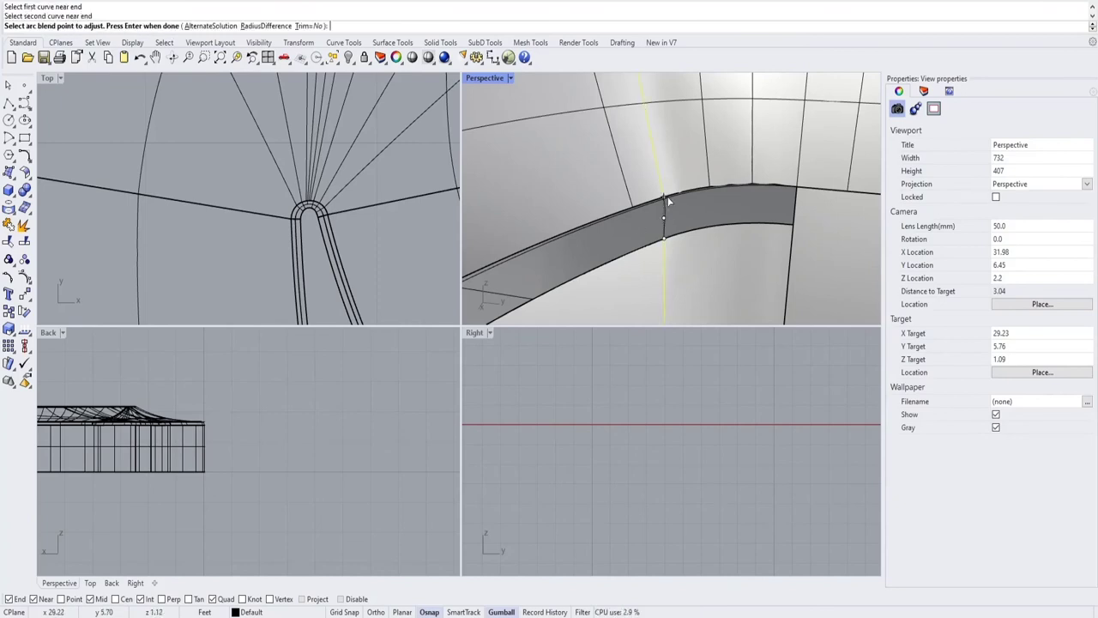
Shift the arc blend's middle point toward the contoured surface's end and accept the blend curve.
right_click_drag(679, 206, 771, 179)
scroll(706, 157, "up", 1)
scroll(710, 152, "up", 3)
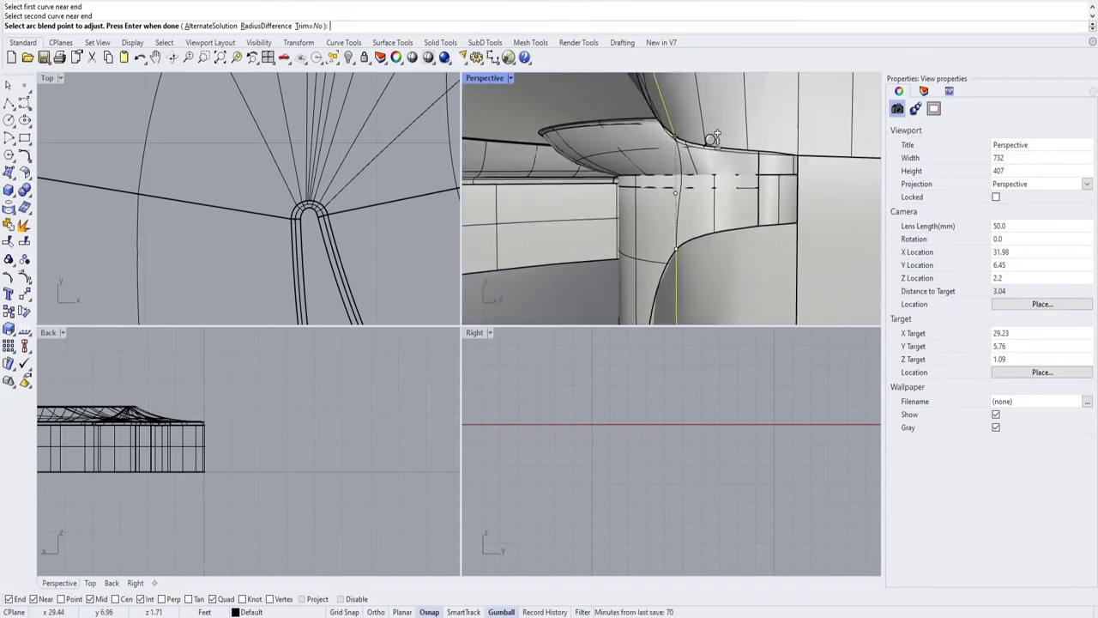
scroll(723, 142, "up", 2)
right_click_drag(721, 142, 691, 150)
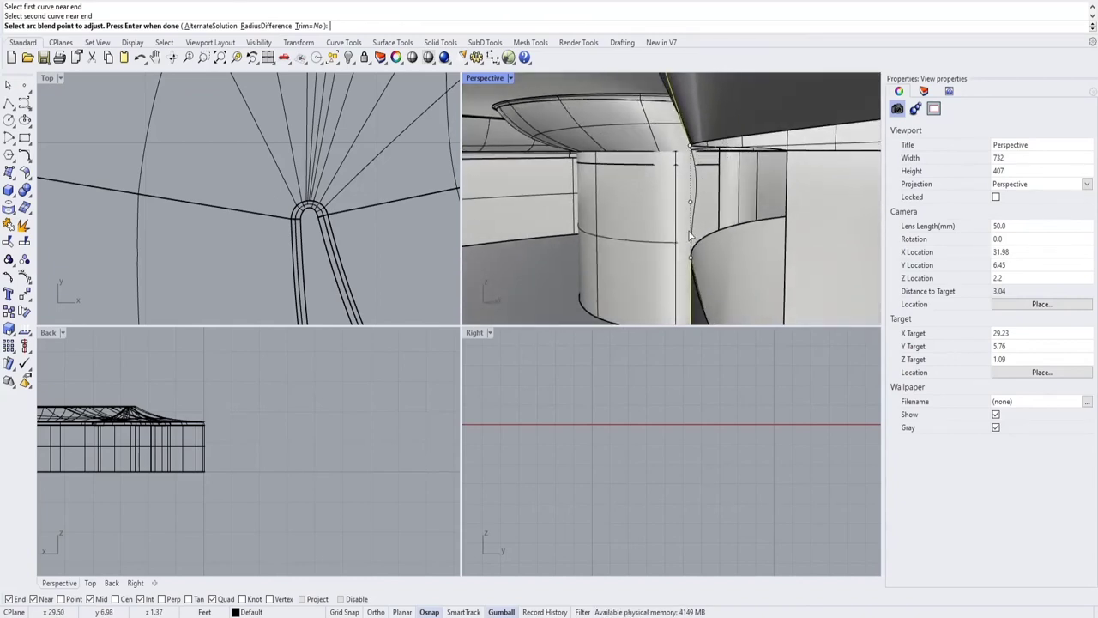
left_click(693, 260)
left_click(692, 205)
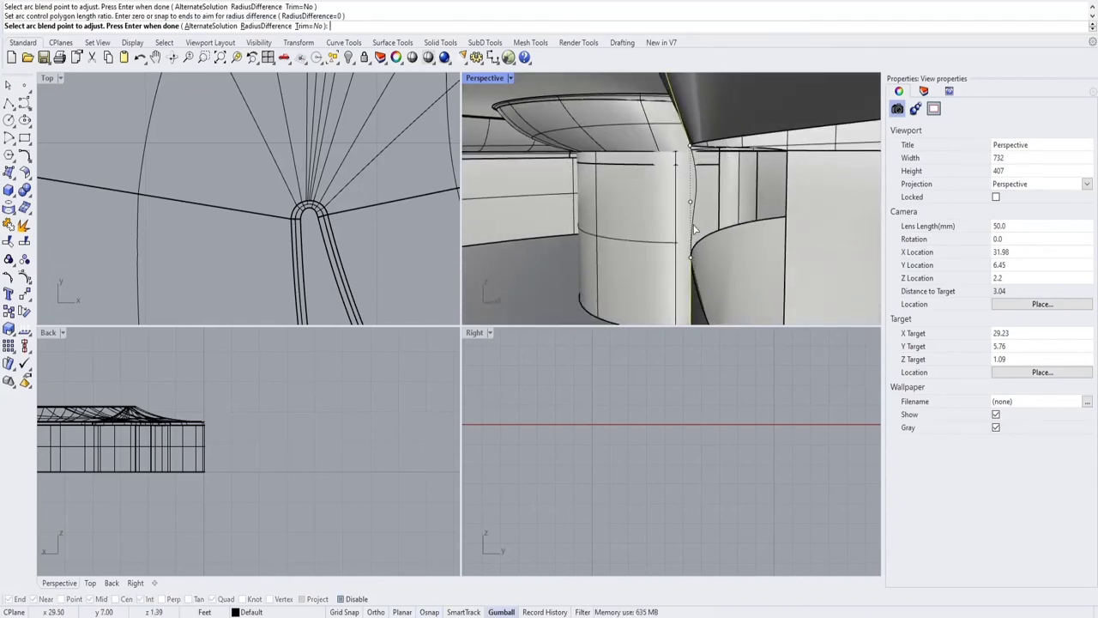
left_click(692, 206)
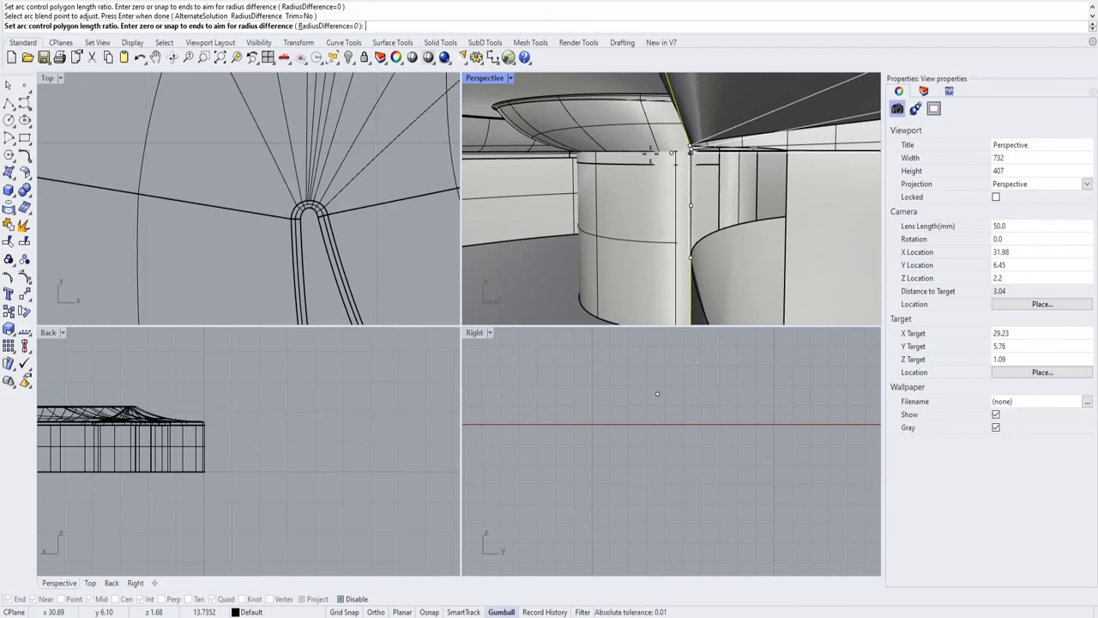
left_click(653, 157)
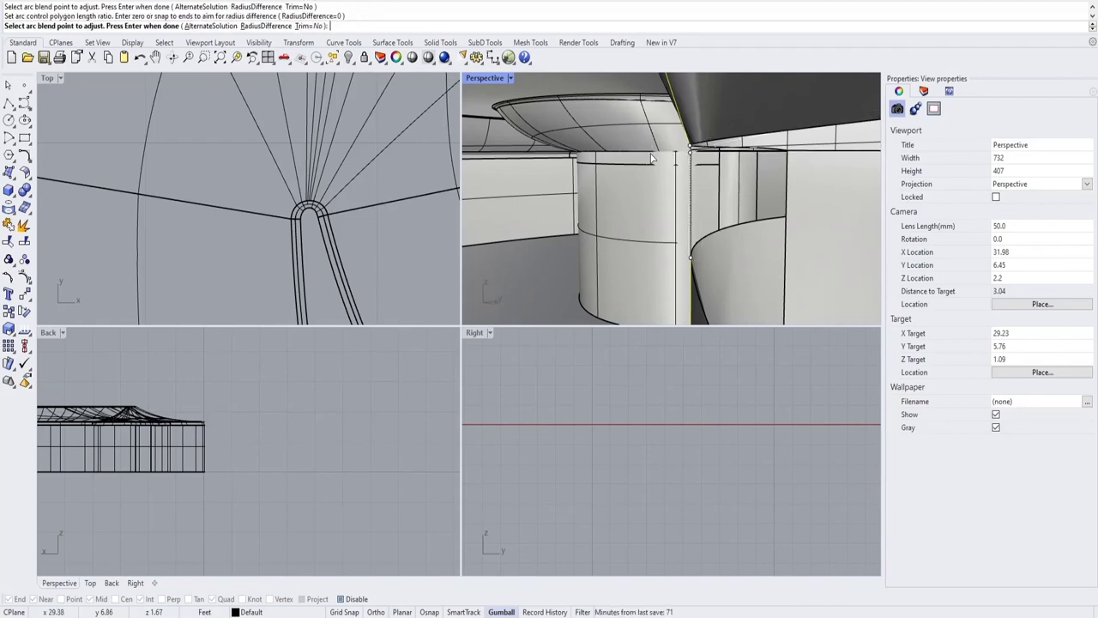
key("Return")
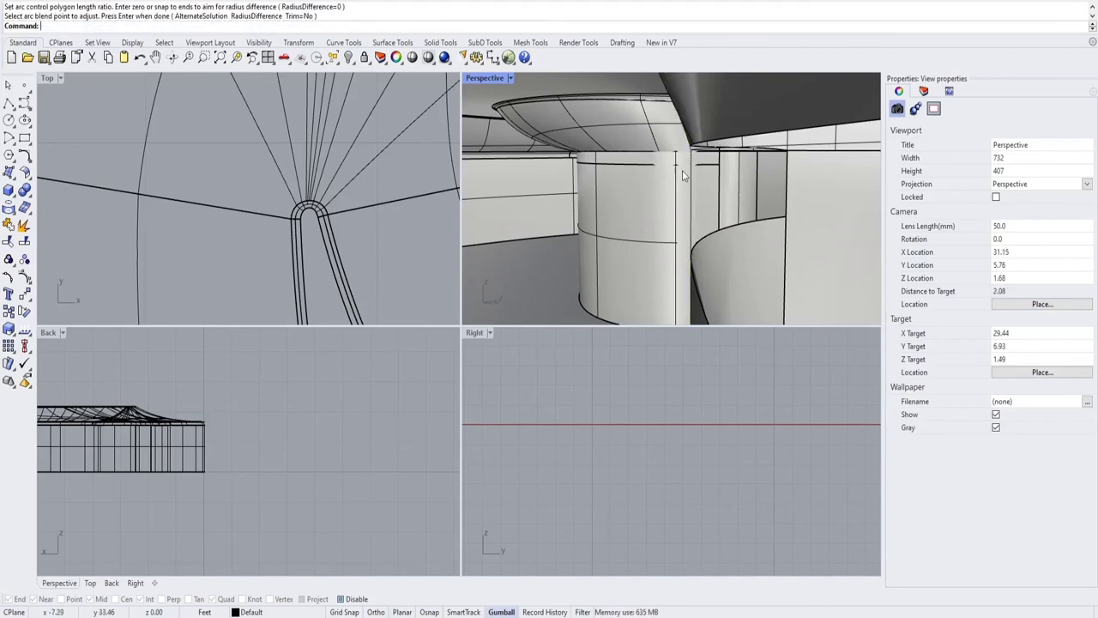
Draw a straight line across the gap at its far corner, joining the end points of the two cutaway edges.
mouse_move(697, 175)
right_mouse_down()
mouse_move(684, 176)
mouse_move(706, 172)
right_mouse_up()
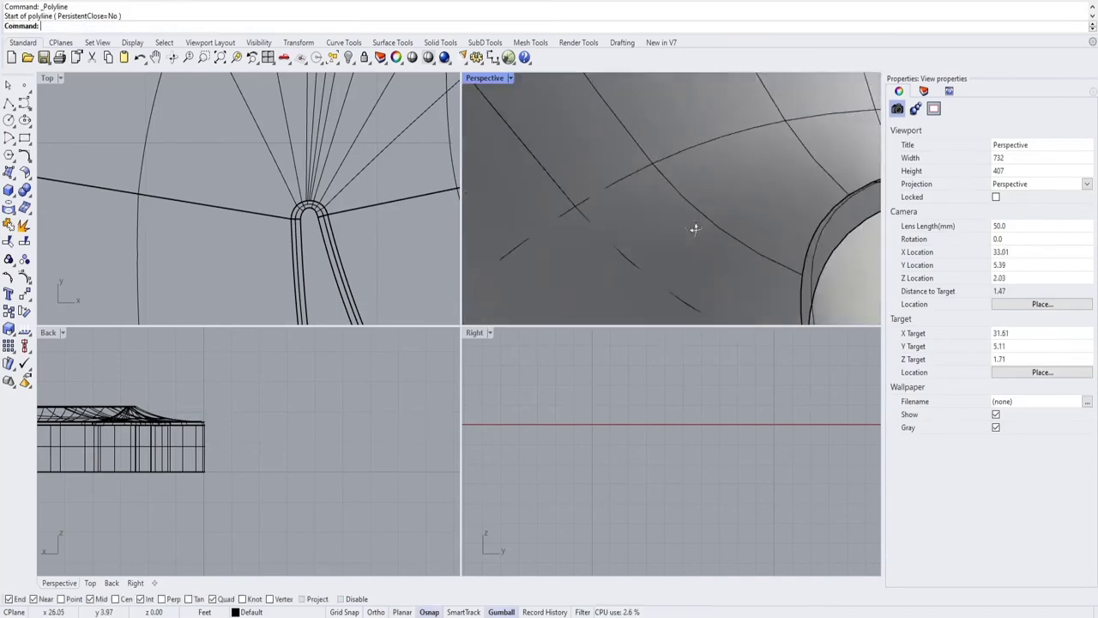
right_click_drag(695, 228, 670, 231)
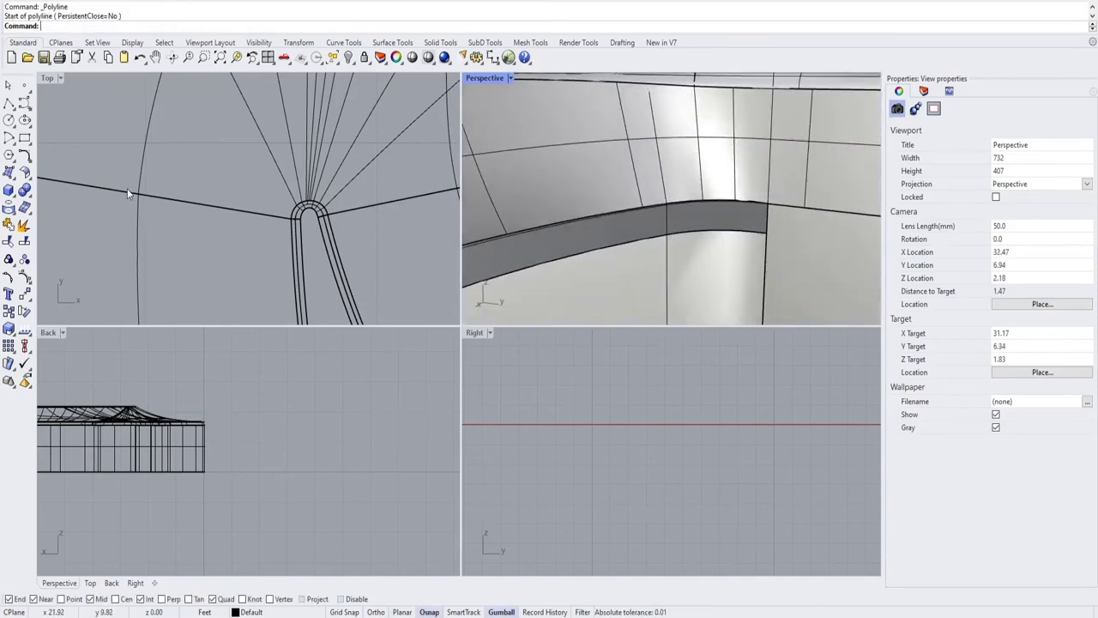
left_click(8, 103)
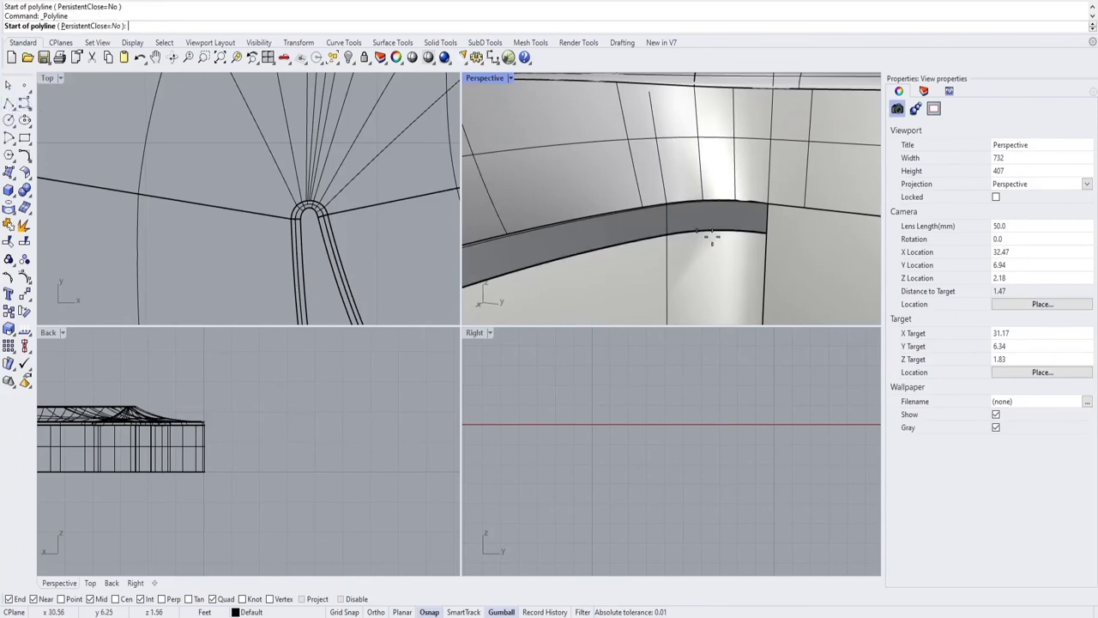
left_click(770, 237)
left_click(770, 228)
key("Return")
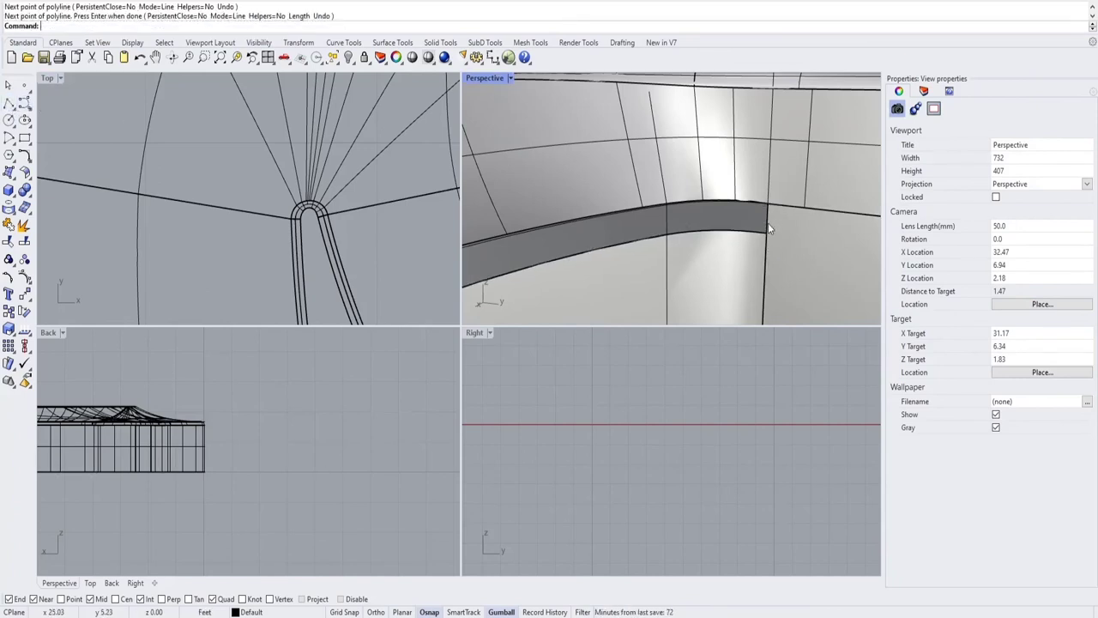
Sweep2 a fillet surface along the gap's two cutaway edges, using the arc blend and the straight end lines as cross sections.
scroll(755, 237, "down", 5)
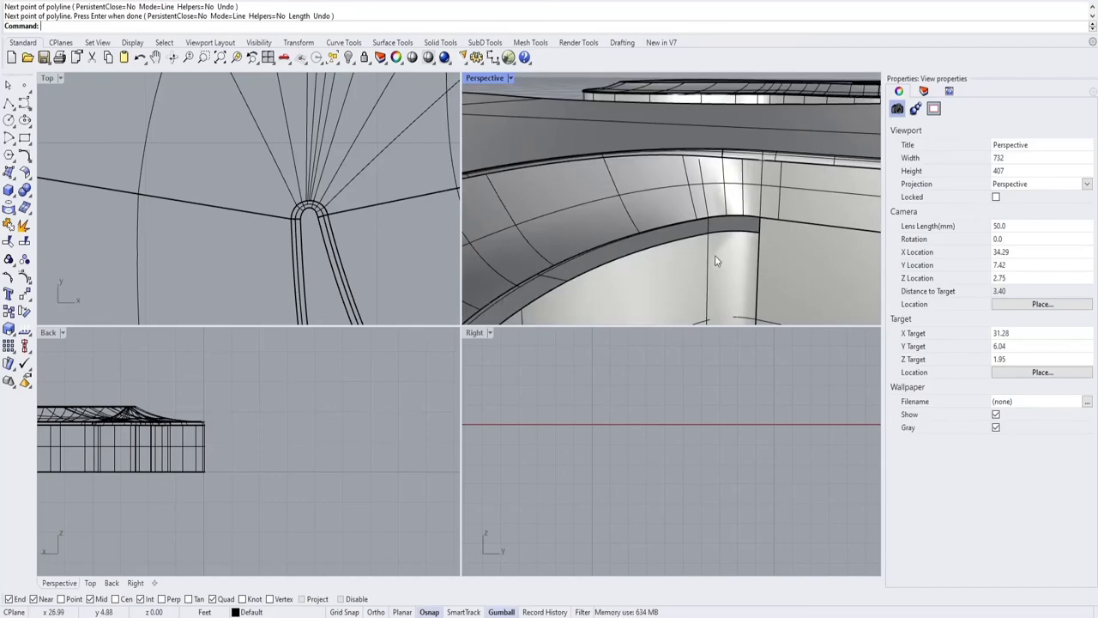
right_click_drag(715, 255, 672, 204, "shift")
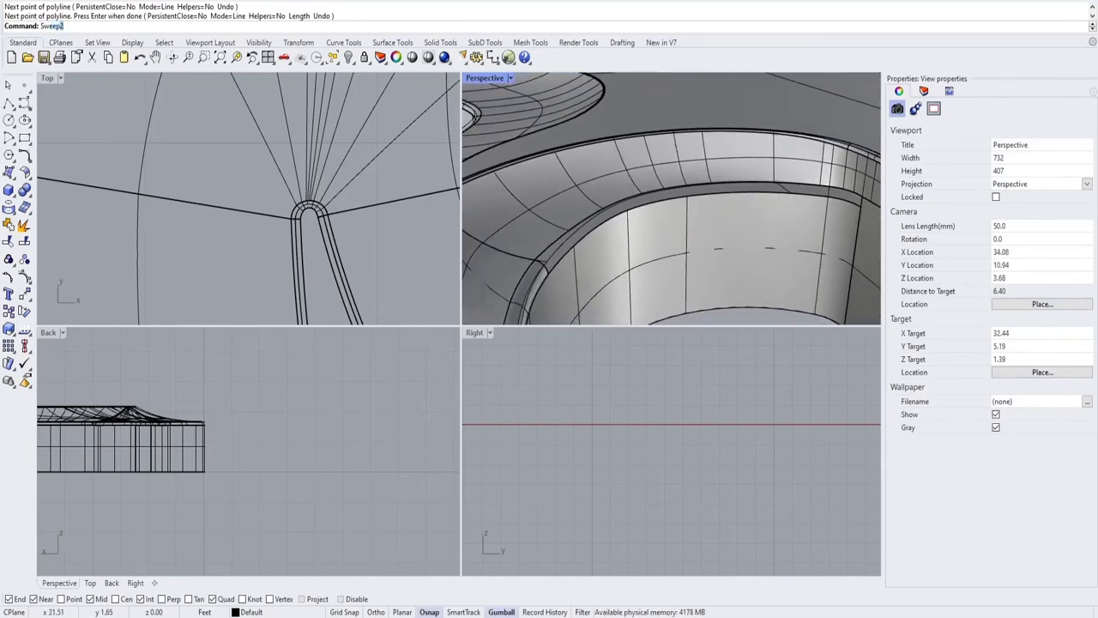
key("Return")
left_click(637, 197)
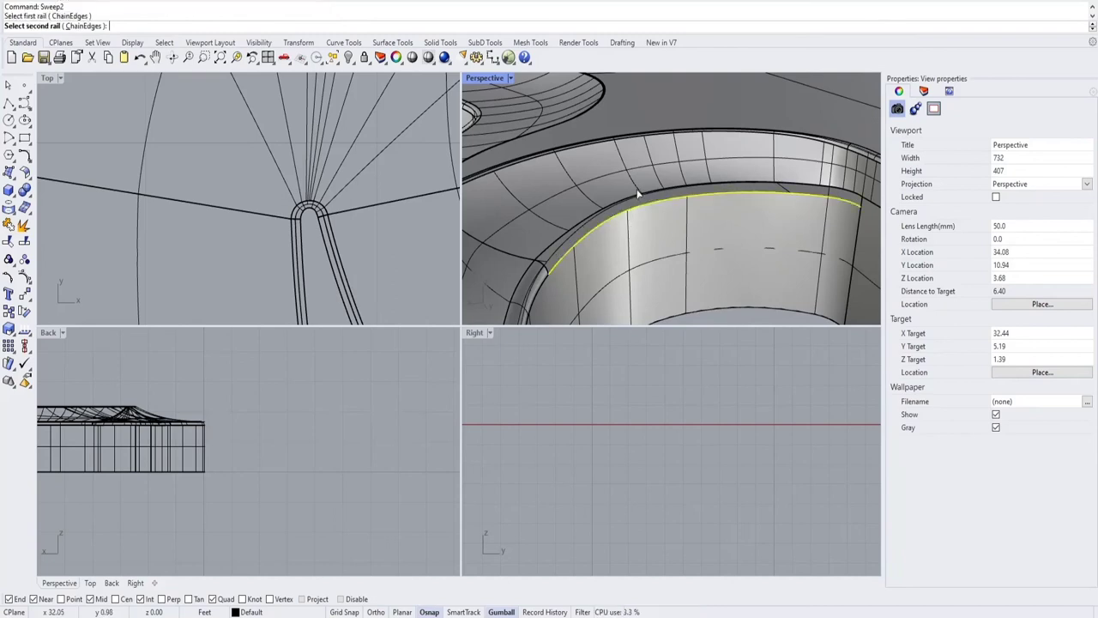
left_click(635, 199)
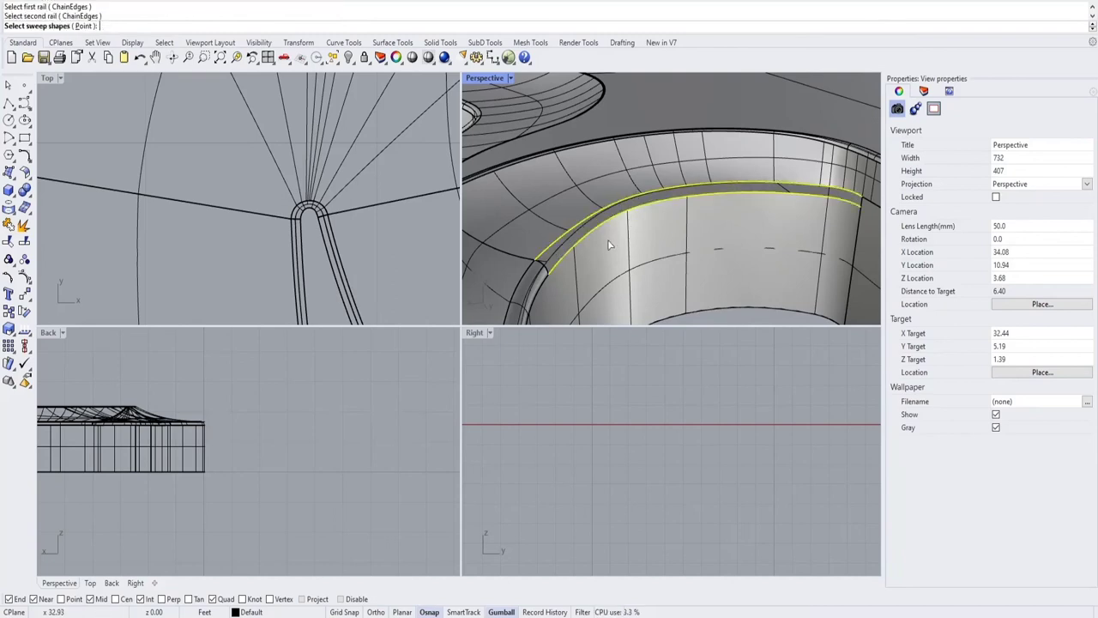
left_click(546, 268)
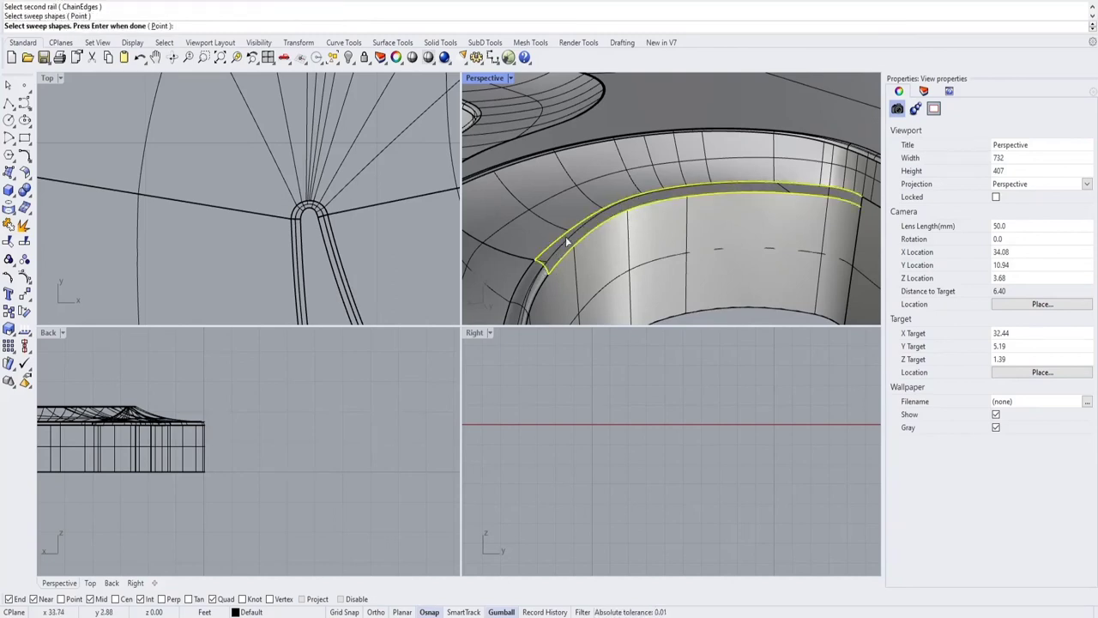
right_click_drag(637, 209, 720, 249)
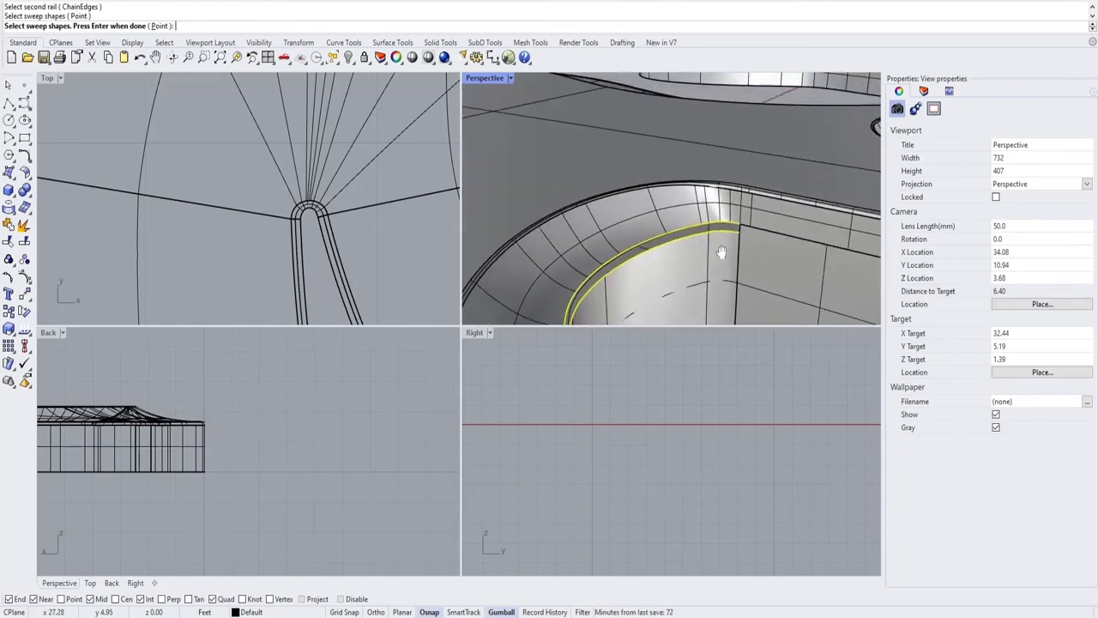
scroll(714, 242, "up", 11)
left_click(698, 238)
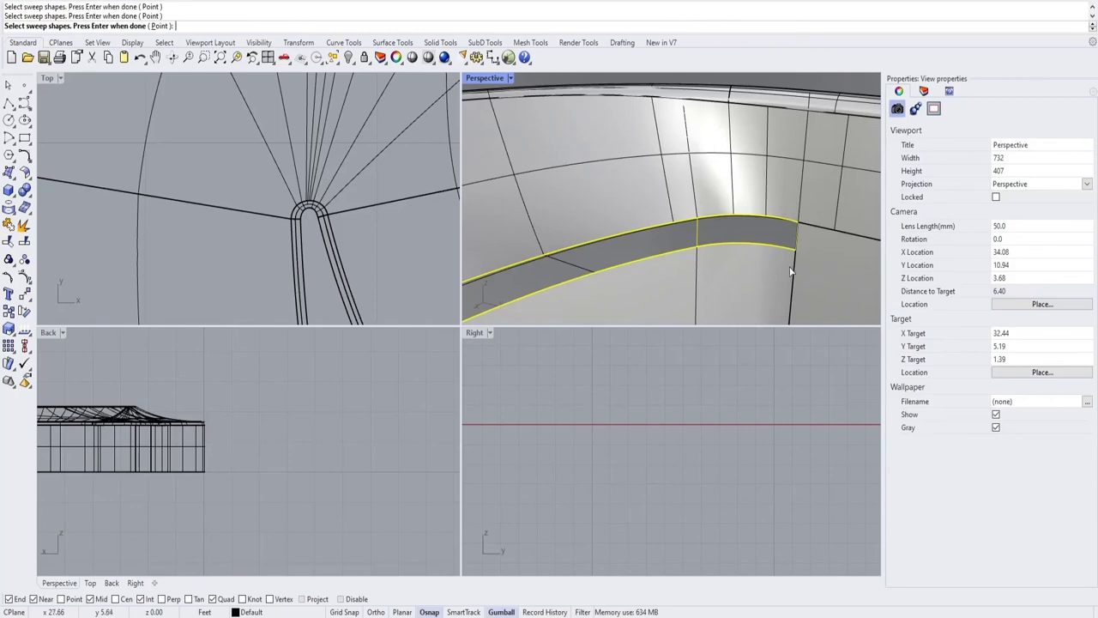
key("Return")
scroll(774, 251, "up", 3)
scroll(772, 247, "down", 15)
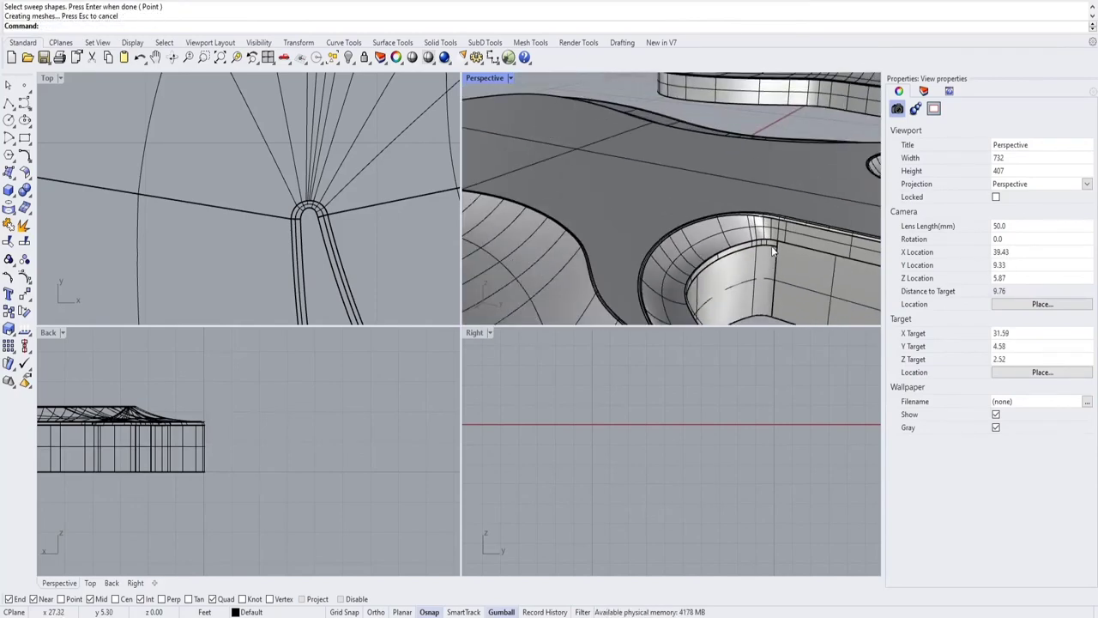
Draw a horizontal cutting line in the Back view from the fillet's lower corner on the opposite cutaway to beyond the body's far side.
right_click_drag(772, 246, 752, 187, "shift")
scroll(654, 267, "up", 9)
right_click_drag(669, 248, 605, 240)
scroll(682, 243, "down", 4)
right_click_drag(685, 243, 635, 247)
scroll(608, 228, "down", 8)
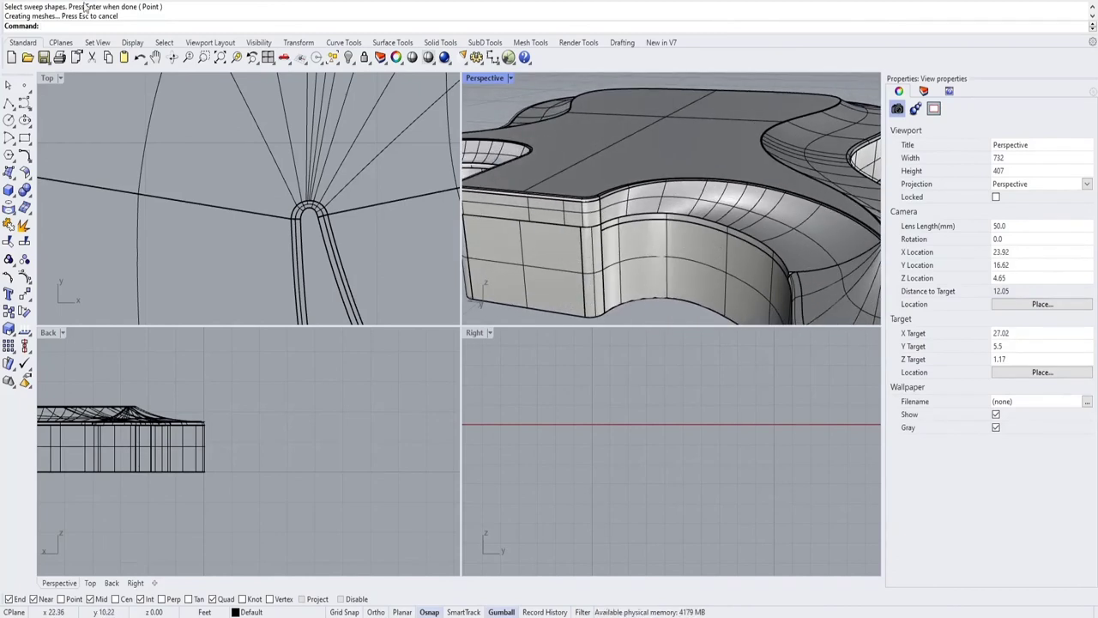
left_click(8, 103)
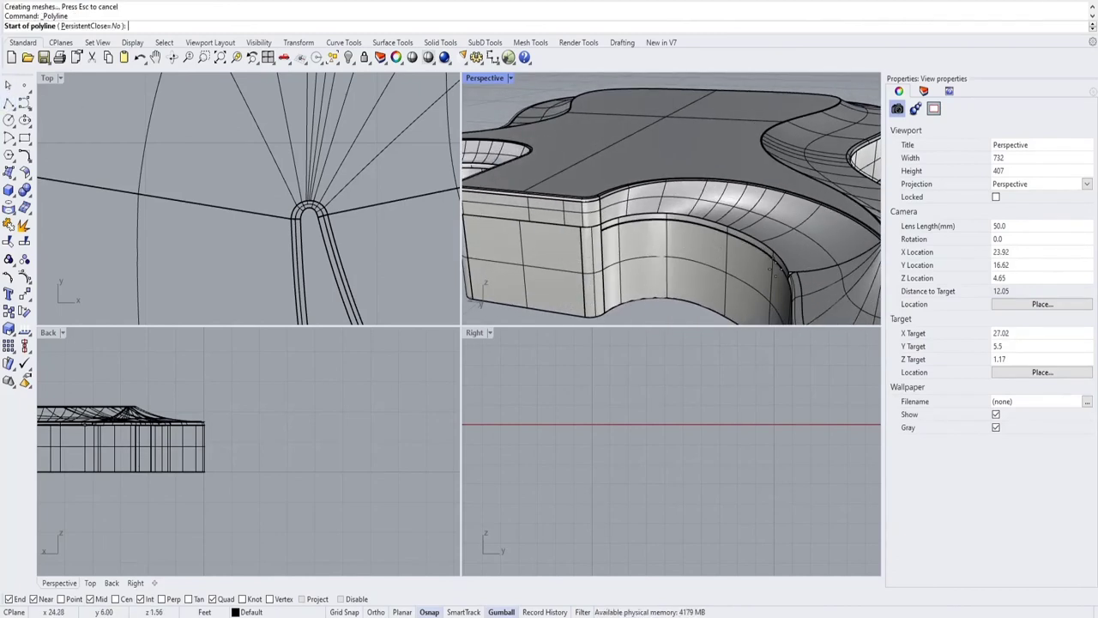
scroll(782, 278, "up", 5)
left_click(796, 276)
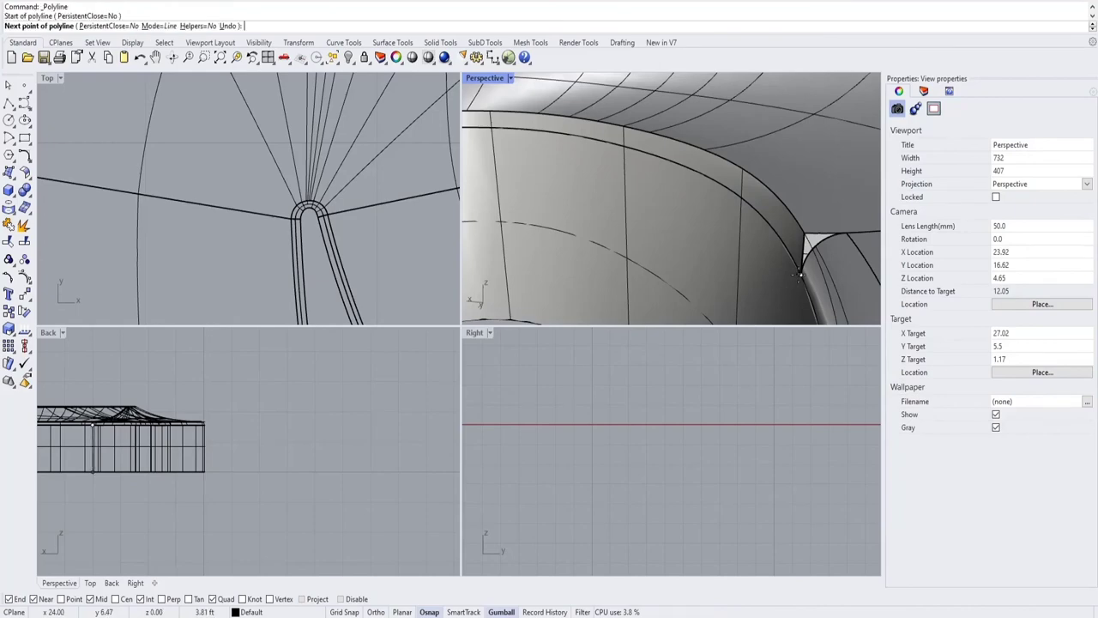
scroll(729, 296, "down", 5)
scroll(326, 437, "up", 3)
right_click_drag(326, 437, 388, 433)
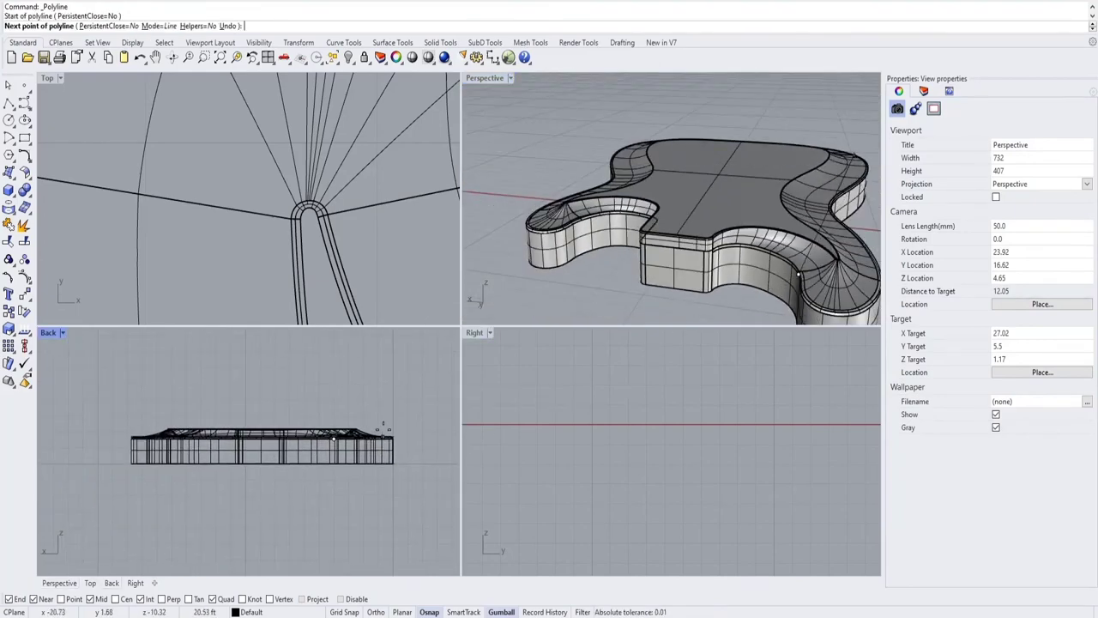
scroll(385, 426, "down", 2)
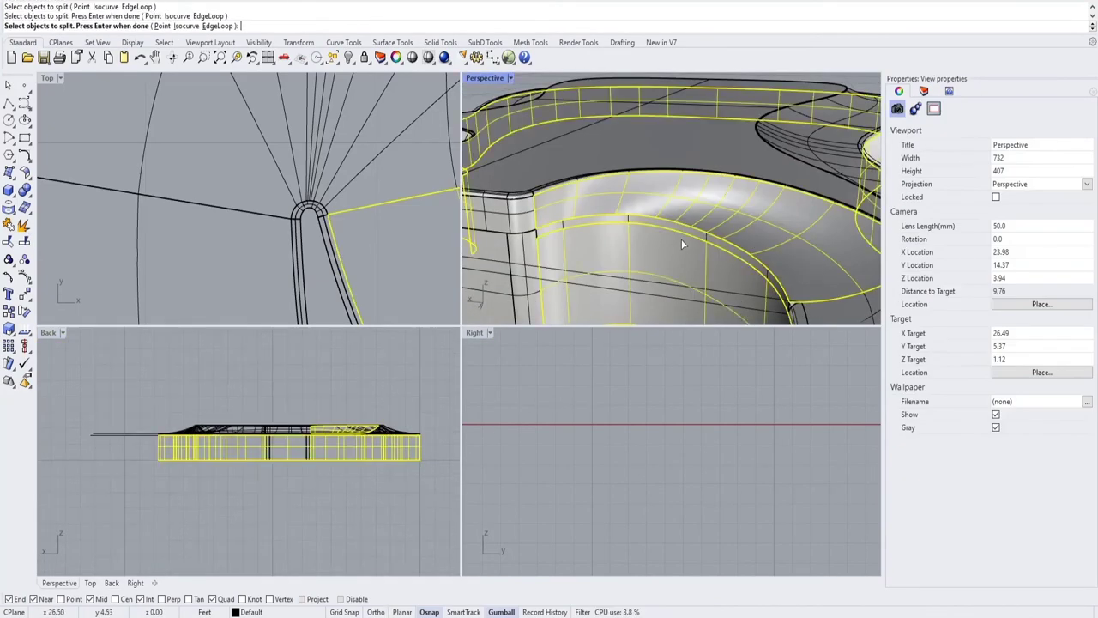
Split the surfaces around this cutaway at the cutting line and delete the line and the cut-off rim strip.
key("Return")
left_click(756, 295)
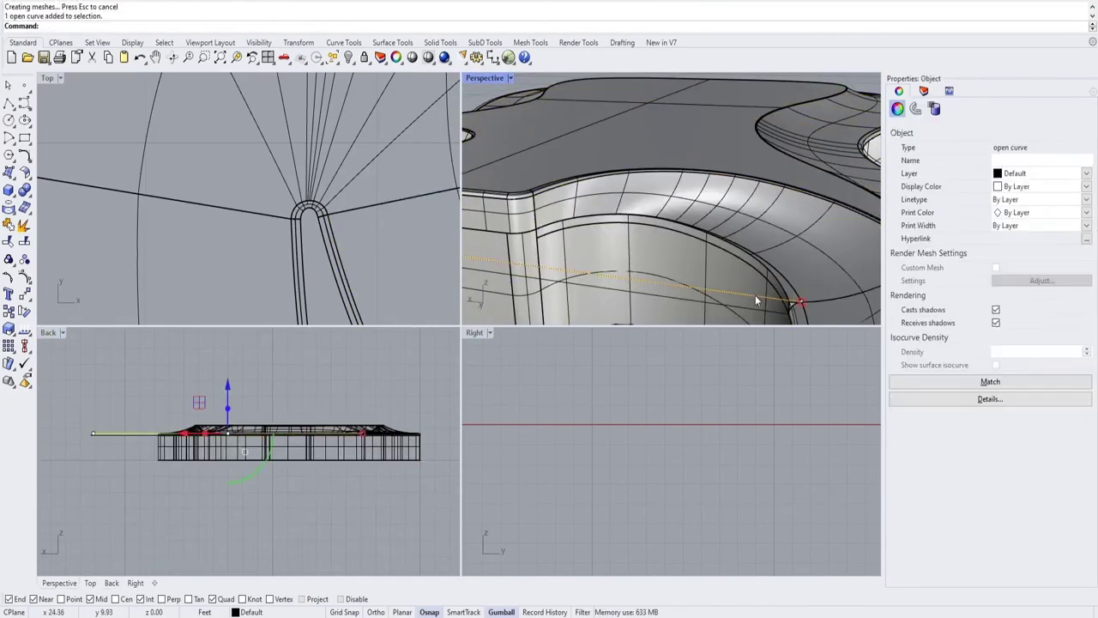
scroll(756, 296, "up", 3)
left_click(750, 270)
key("Delete")
Draw a straight line across the new gap between the cutaway's contoured surface and its side wall.
right_click_drag(750, 269, 669, 266)
left_click(9, 103)
right_click_drag(849, 264, 767, 228, "shift")
left_click(767, 227)
left_click(701, 215)
key("Return")
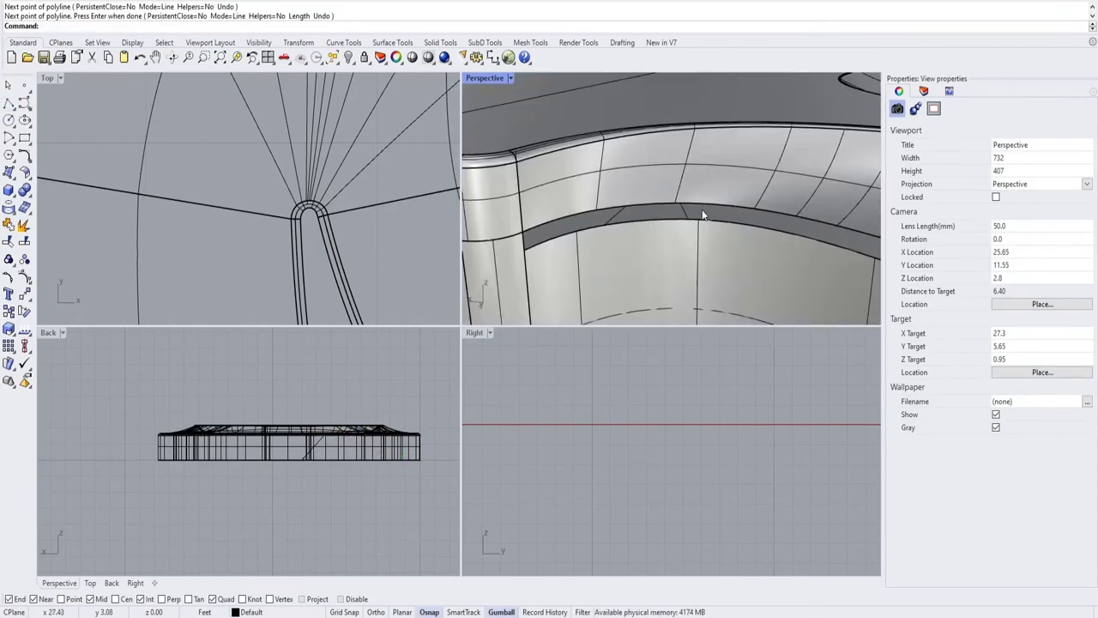
Draw another straight line across the gap further along the cutaway, joining its upper and lower edges.
left_click(704, 185)
right_click_drag(704, 184, 527, 198)
left_click(693, 217)
left_click(533, 218)
key("Return")
scroll(638, 246, "down", 3)
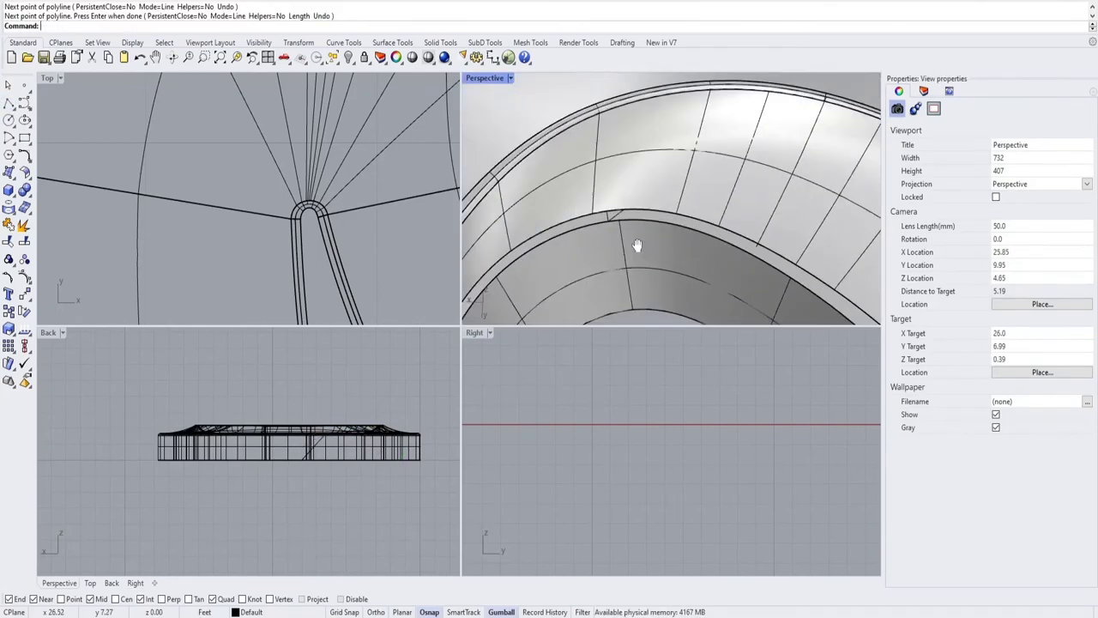
Draw a straight line closing the gap at the cutaway's end beside the neck block.
right_click_drag(638, 246, 699, 183)
left_click(698, 183)
left_click(9, 103)
left_click(573, 101)
right_click_drag(573, 101, 563, 135)
left_click(567, 115)
key("Return")
Extract isocurves on the contoured surface and side wall at the line's ends, and delete the helper line.
type("ExtractIsocurve")
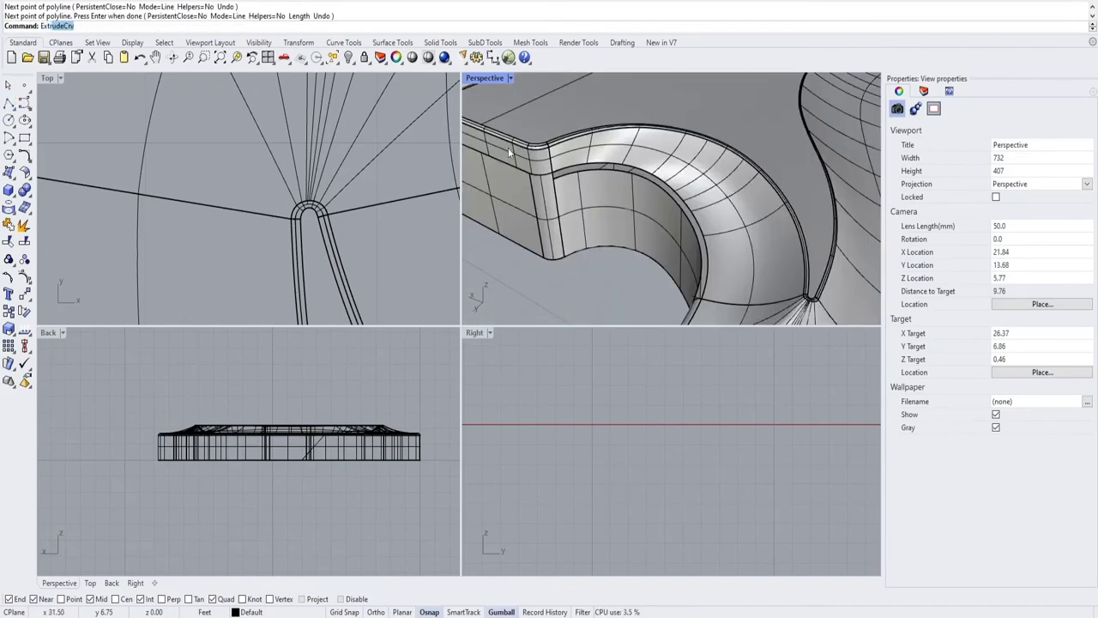
left_click(601, 257)
key("Delete")
Create an ArcBlend across this cutaway's gap between the two extracted isocurves and accept it.
type("ArcBlend")
left_click(541, 197)
right_click_drag(542, 197, 828, 222, "shift")
key("Return")
left_click(559, 187)
key("Return")
Sweep2 a fillet surface along the upper and lower edges of this cutaway's gap, using the blend and end lines as cross sections.
type("Sweep2")
left_click(596, 200)
left_click(635, 211)
left_click(628, 204)
key("Return")
Delete the leftover construction curve at the tip end of the newly swept fillet.
scroll(827, 212, "up", 4)
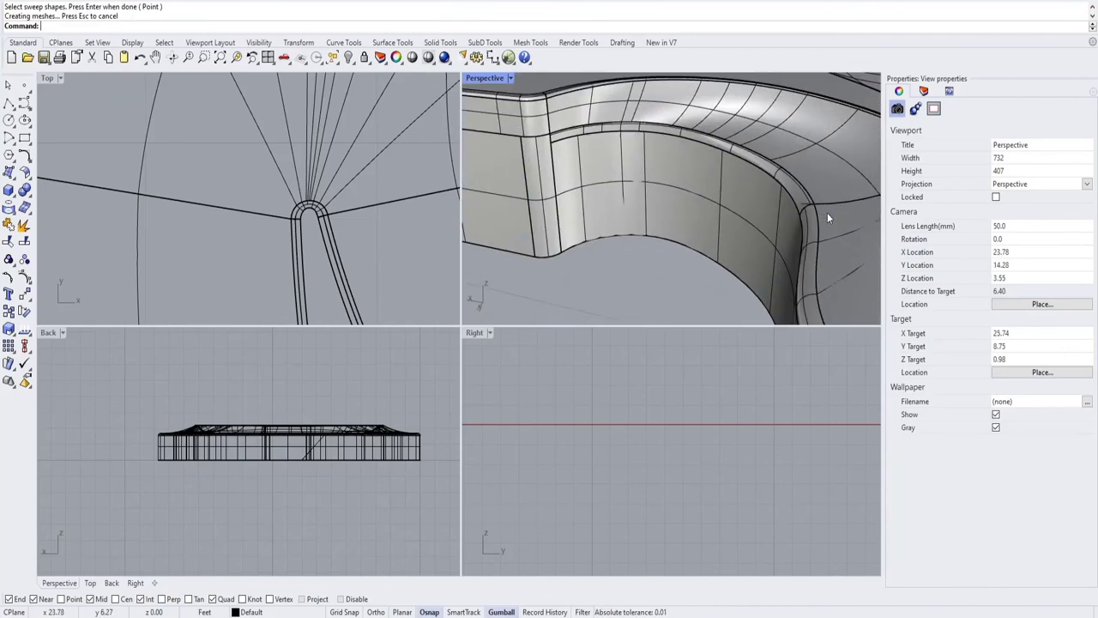
scroll(790, 197, "down", 4)
scroll(793, 195, "up", 5)
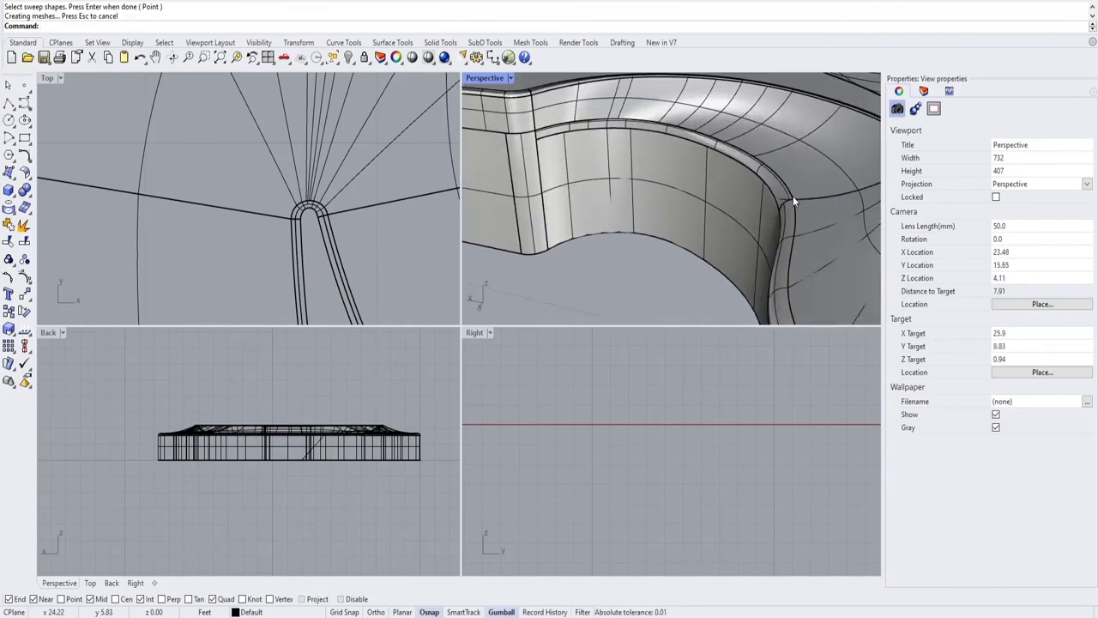
left_click(778, 197)
key("Delete")
Select all curves and surfaces of the rebuilt guitar body and join them.
scroll(777, 197, "down", 4)
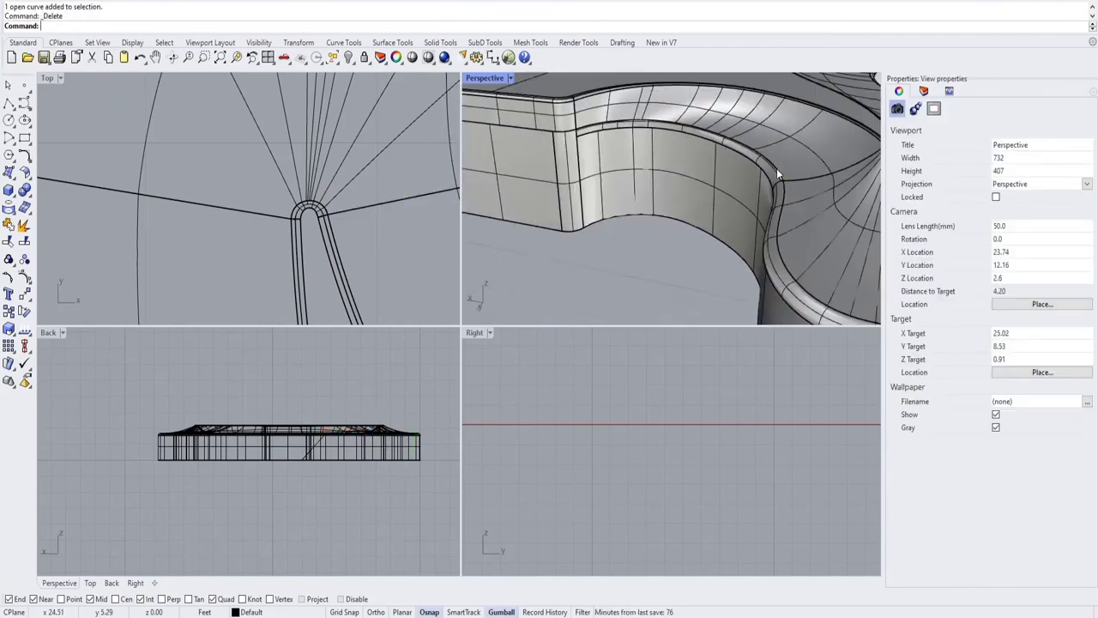
right_click_drag(776, 168, 729, 140)
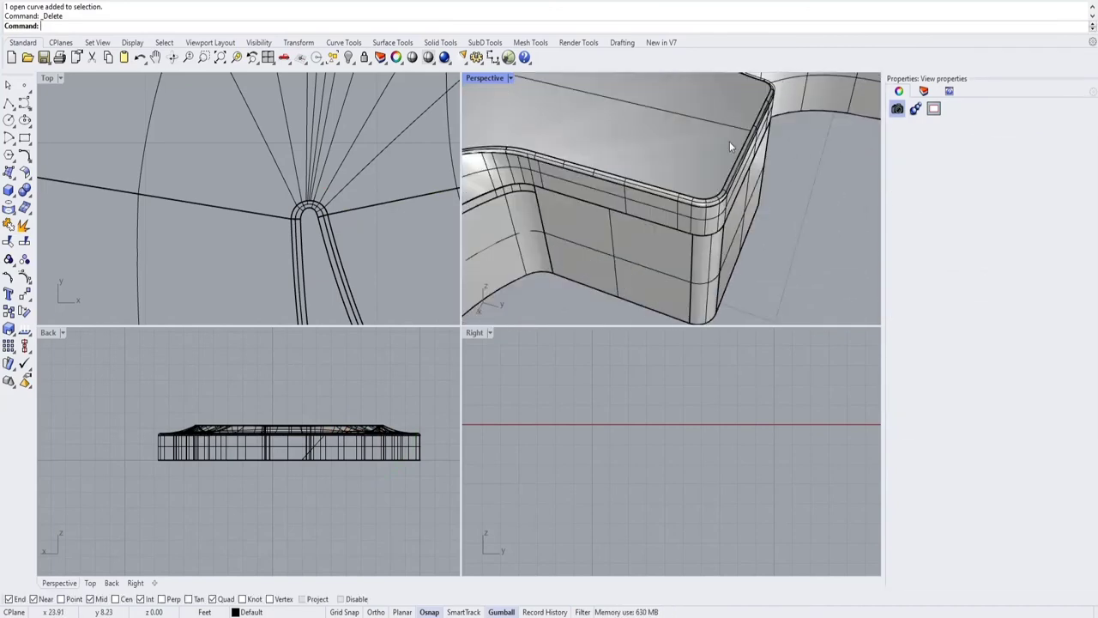
scroll(729, 141, "down", 8)
right_click_drag(684, 198, 781, 240)
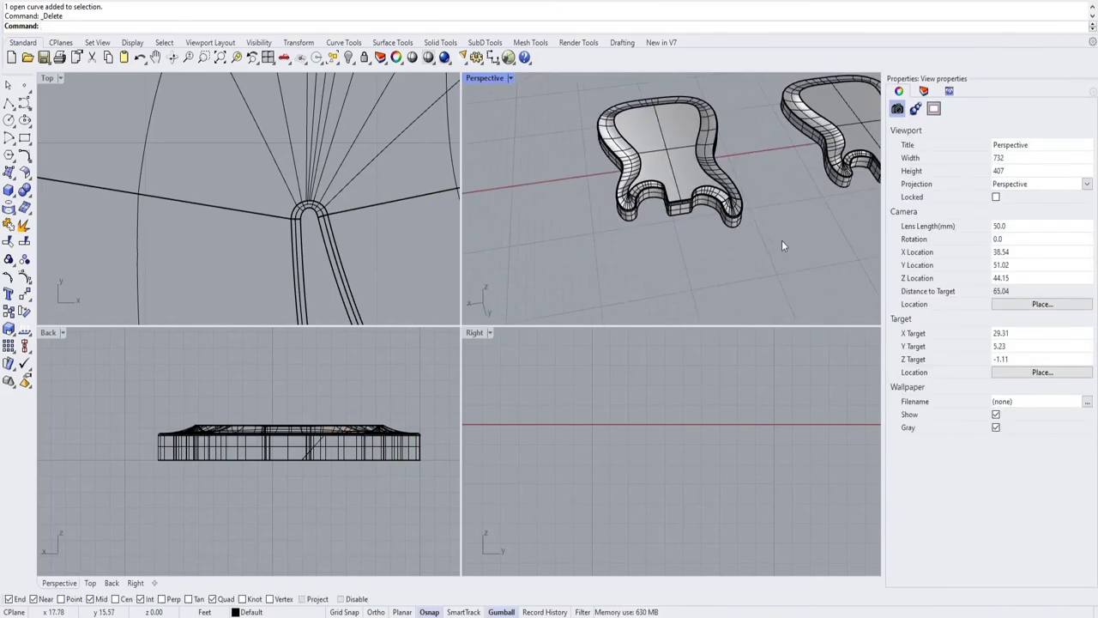
left_click_drag(781, 242, 574, 84)
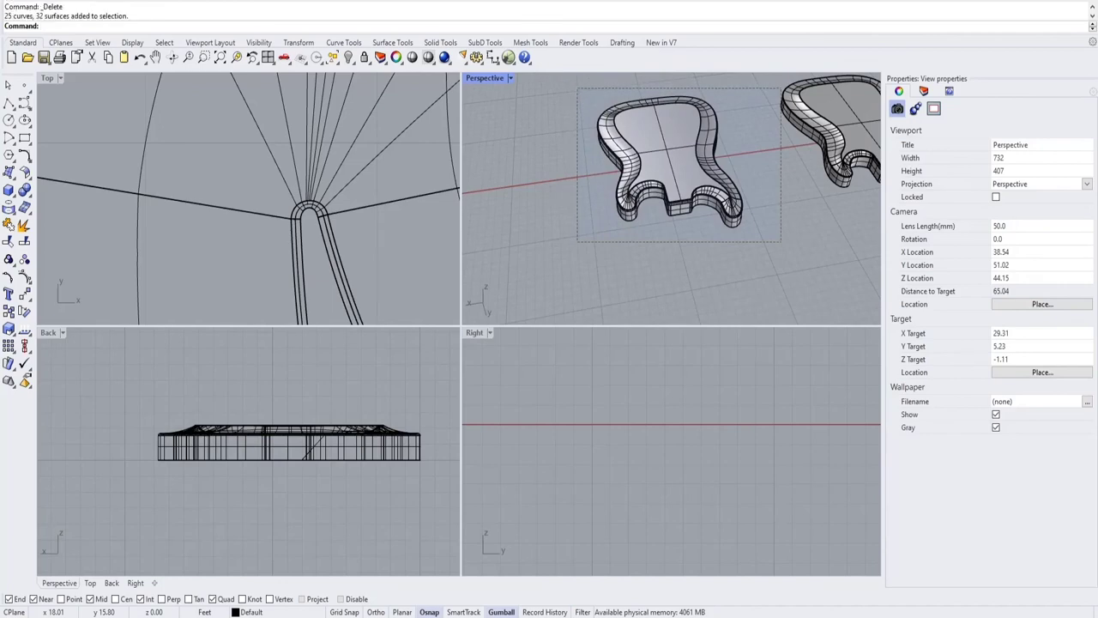
left_click(7, 225)
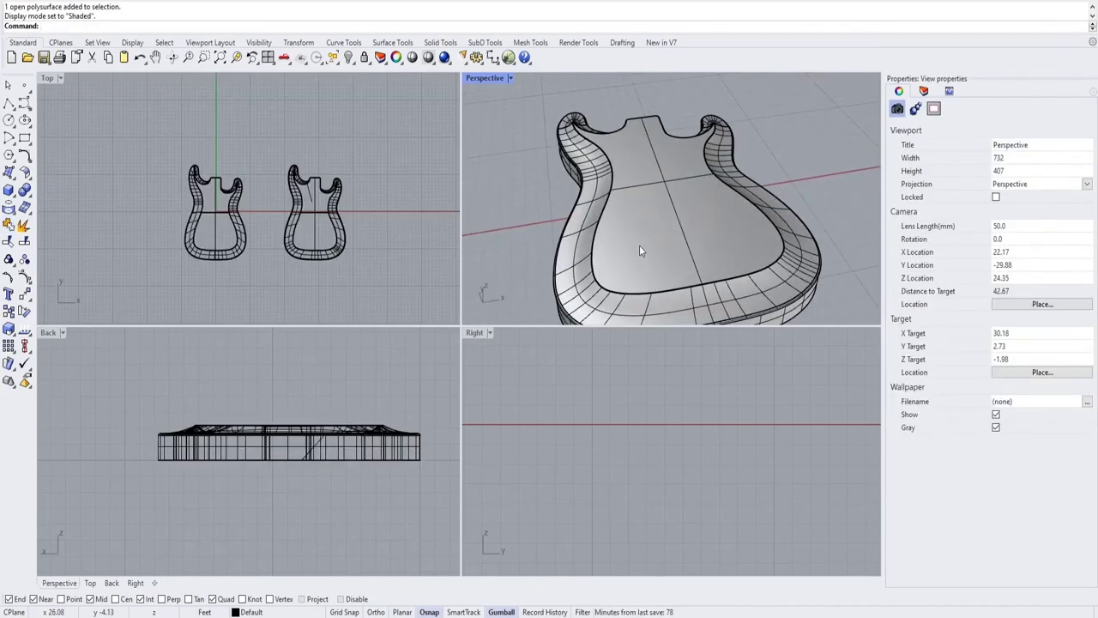
right_click_drag(639, 251, 690, 225)
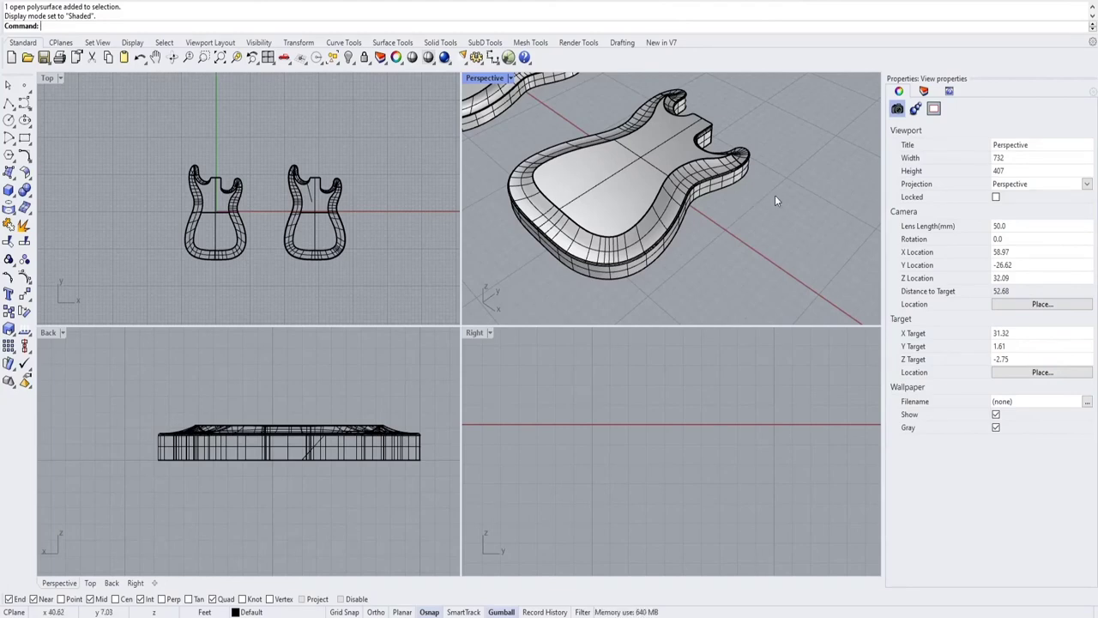
right_click_drag(735, 202, 796, 229, "shift")
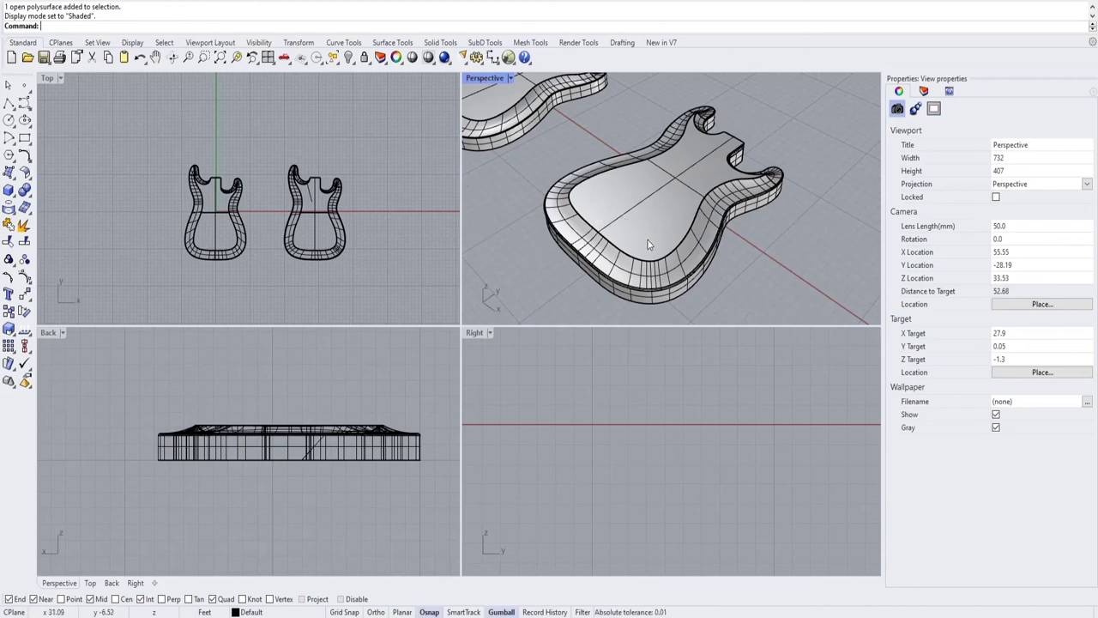
right_click_drag(673, 258, 671, 263, "shift")
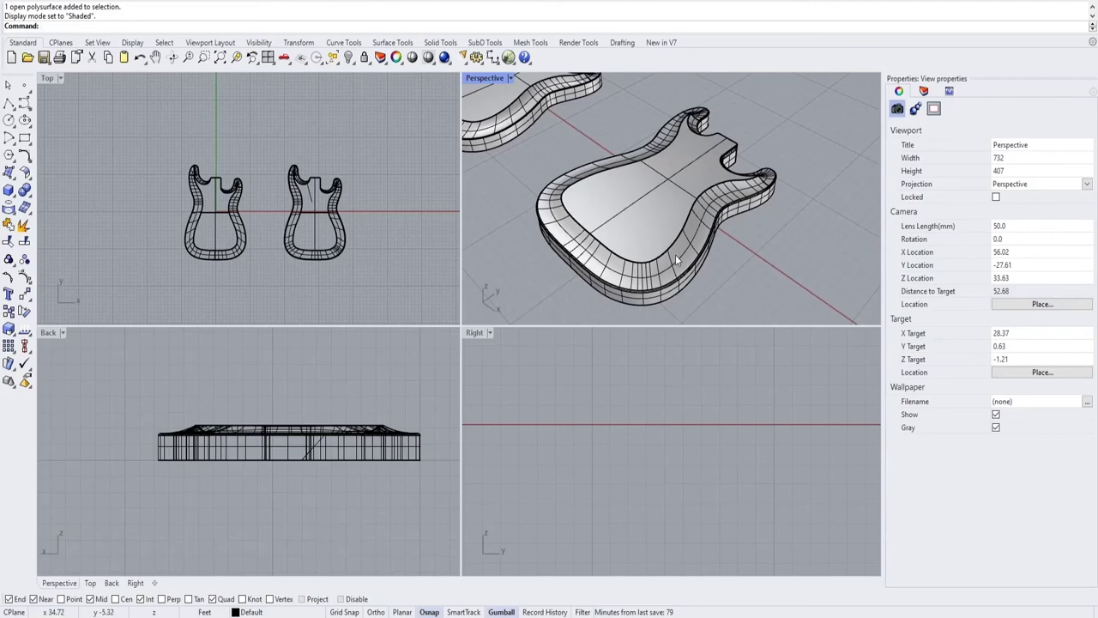